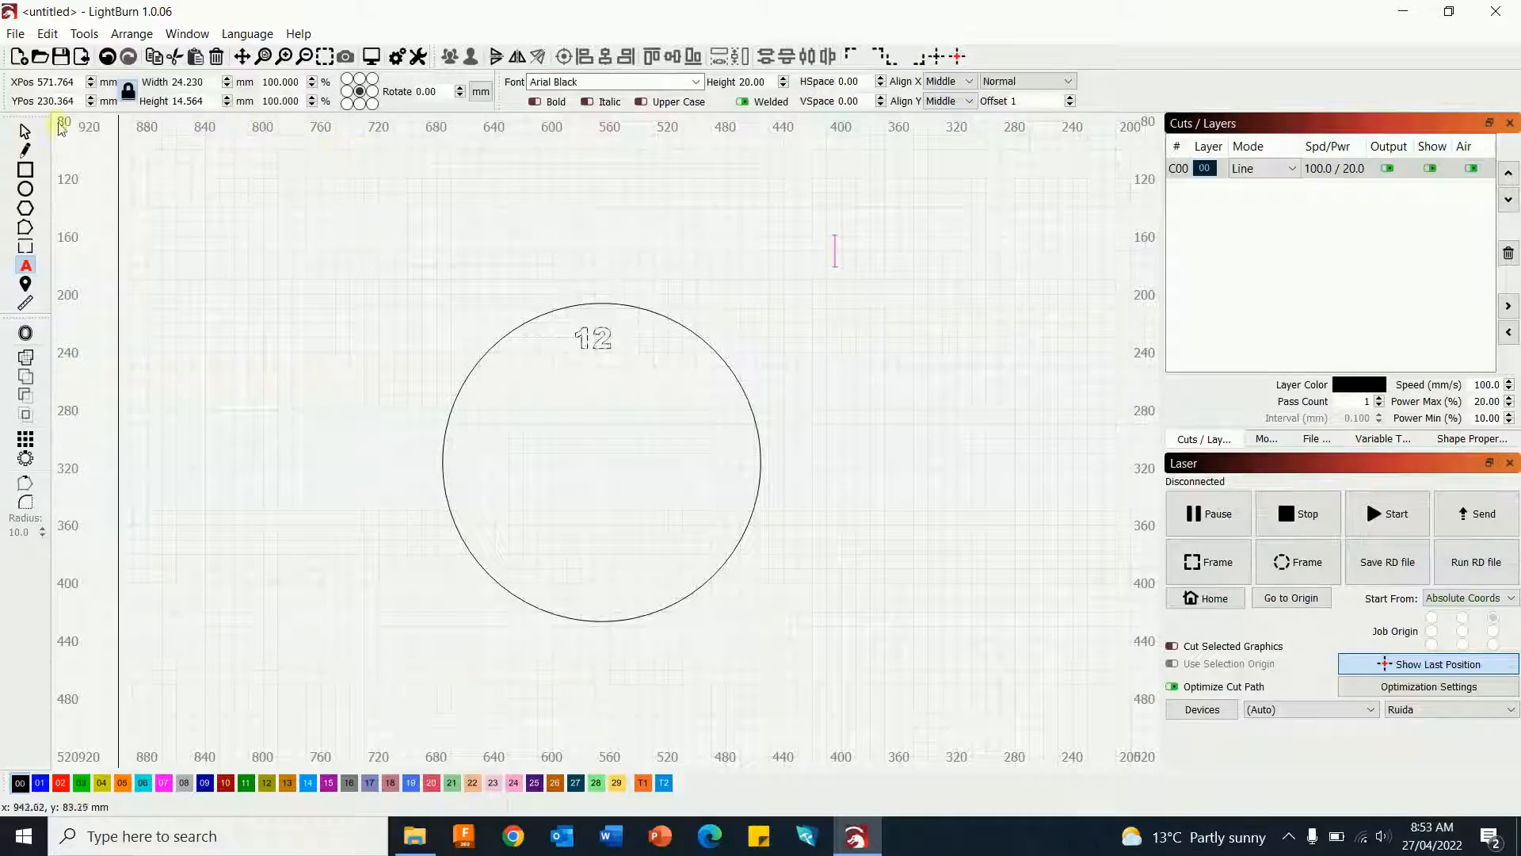
- Align the horizontal centres of the circle and the "12" text so the numeral sits on the circle's vertical axis
left_click(26, 132)
left_click(322, 266)
left_click_drag(286, 219, 882, 717)
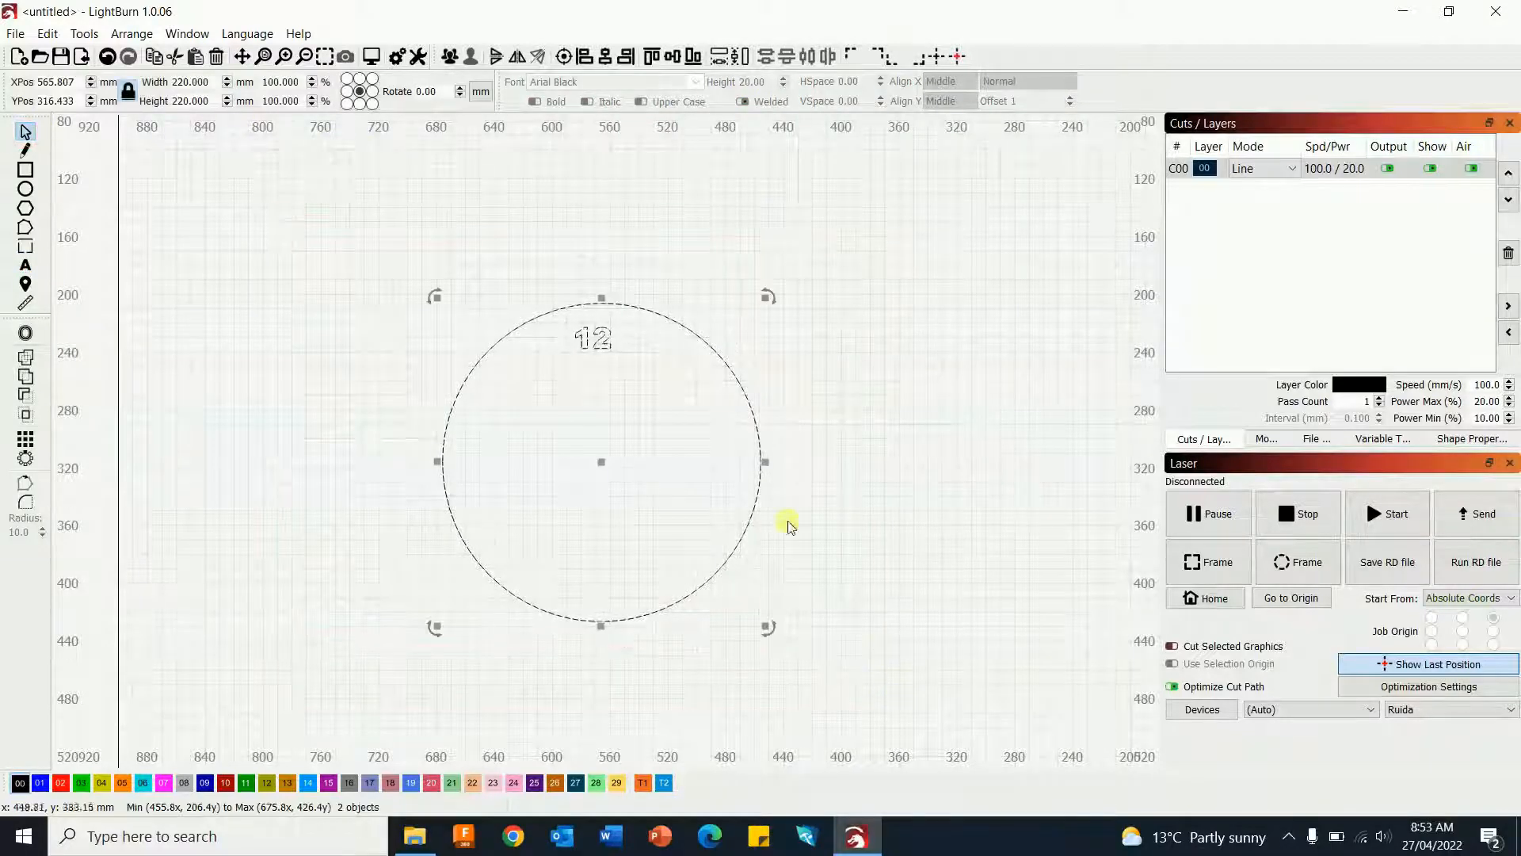
left_click(608, 56)
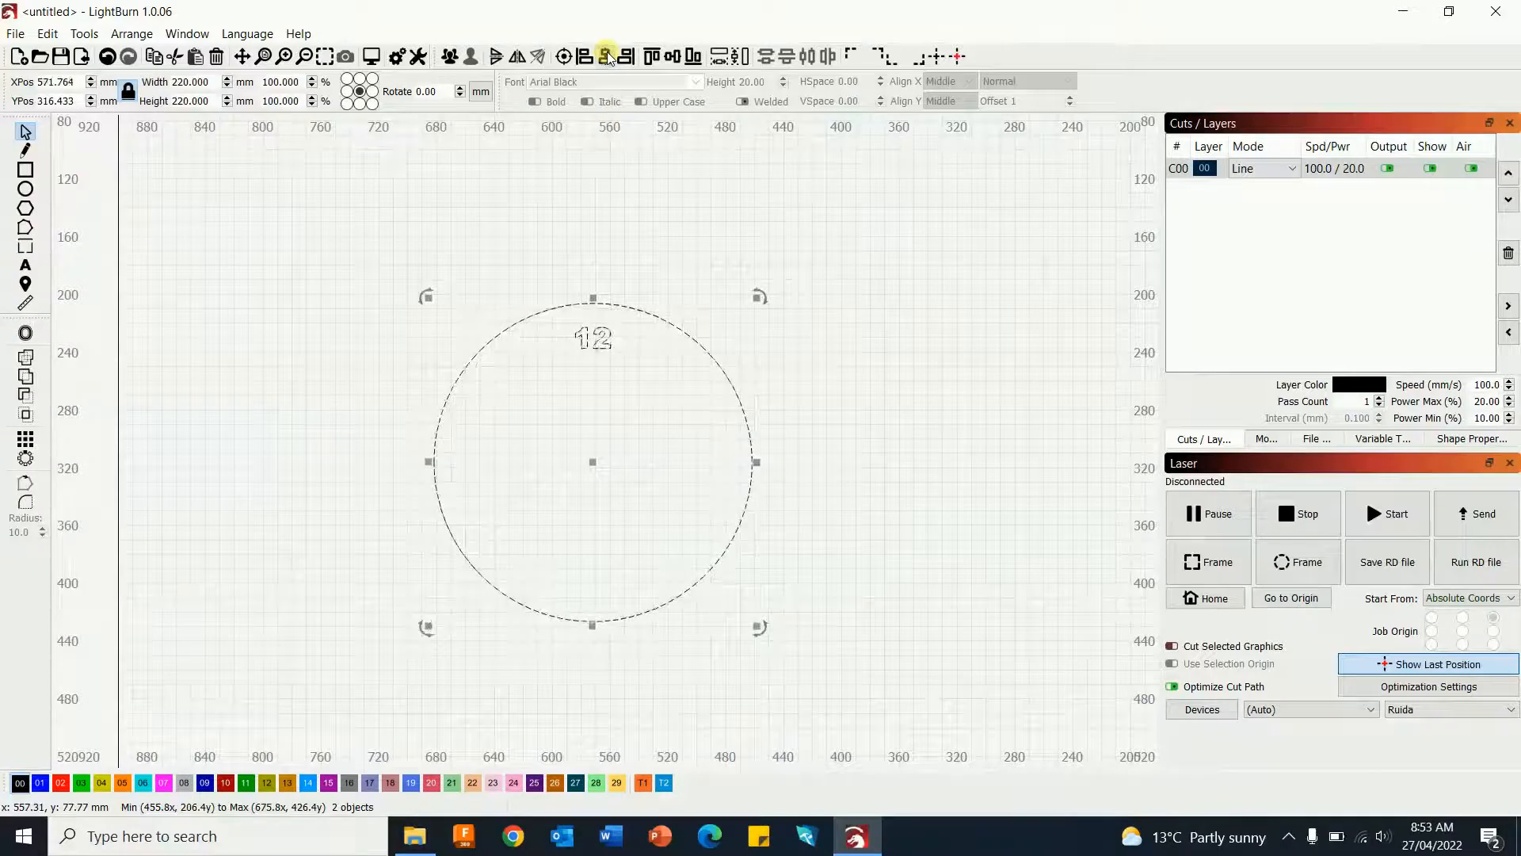
left_click(965, 384)
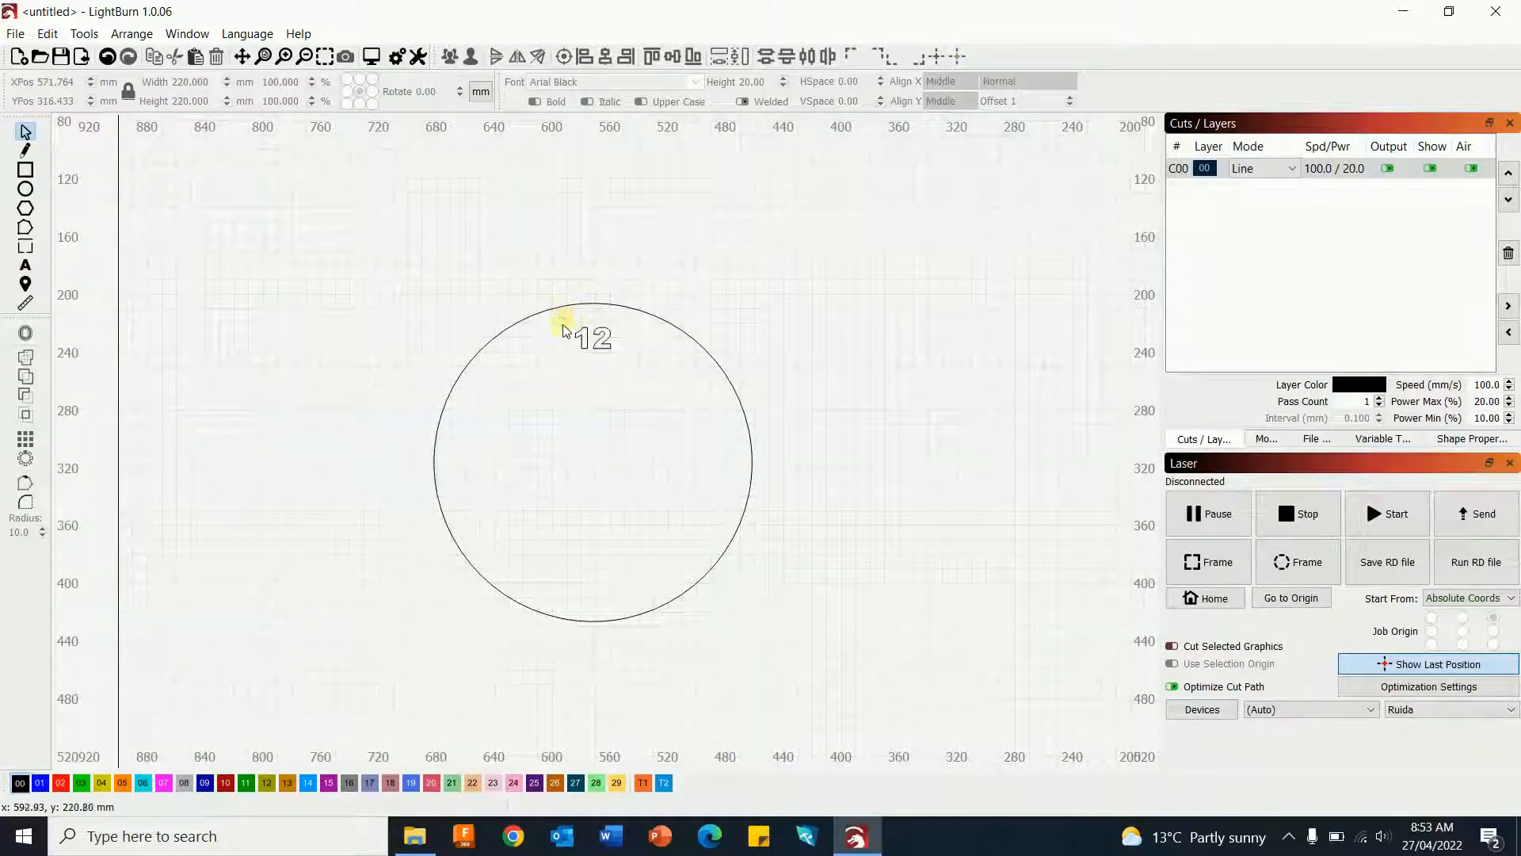
- Move the "12" text straight up about 10 mm, closer to the circle's upper edge
left_click(587, 333)
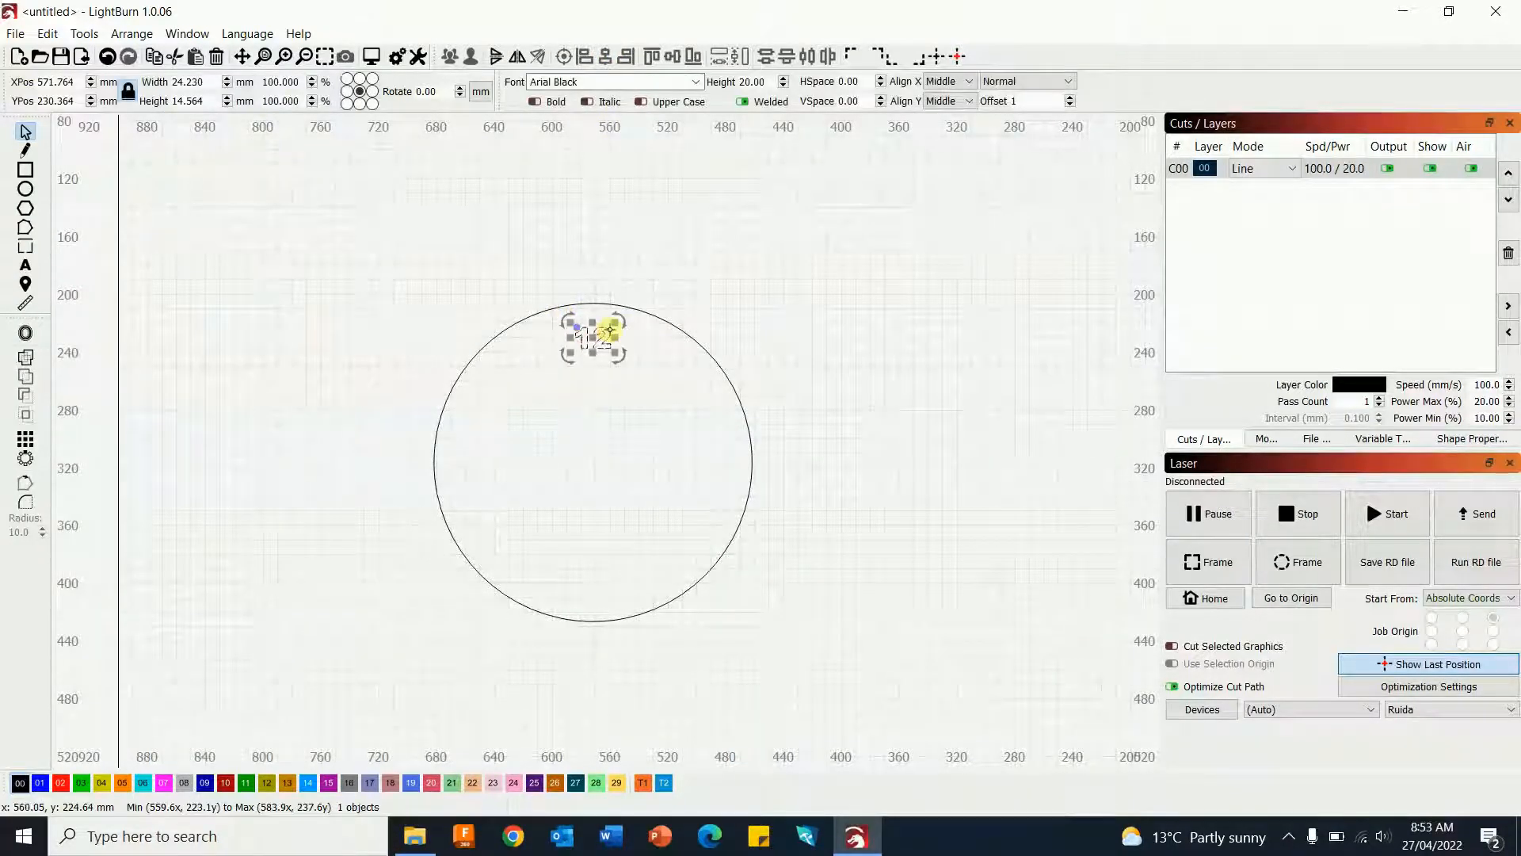
left_click_drag(610, 330, 610, 329)
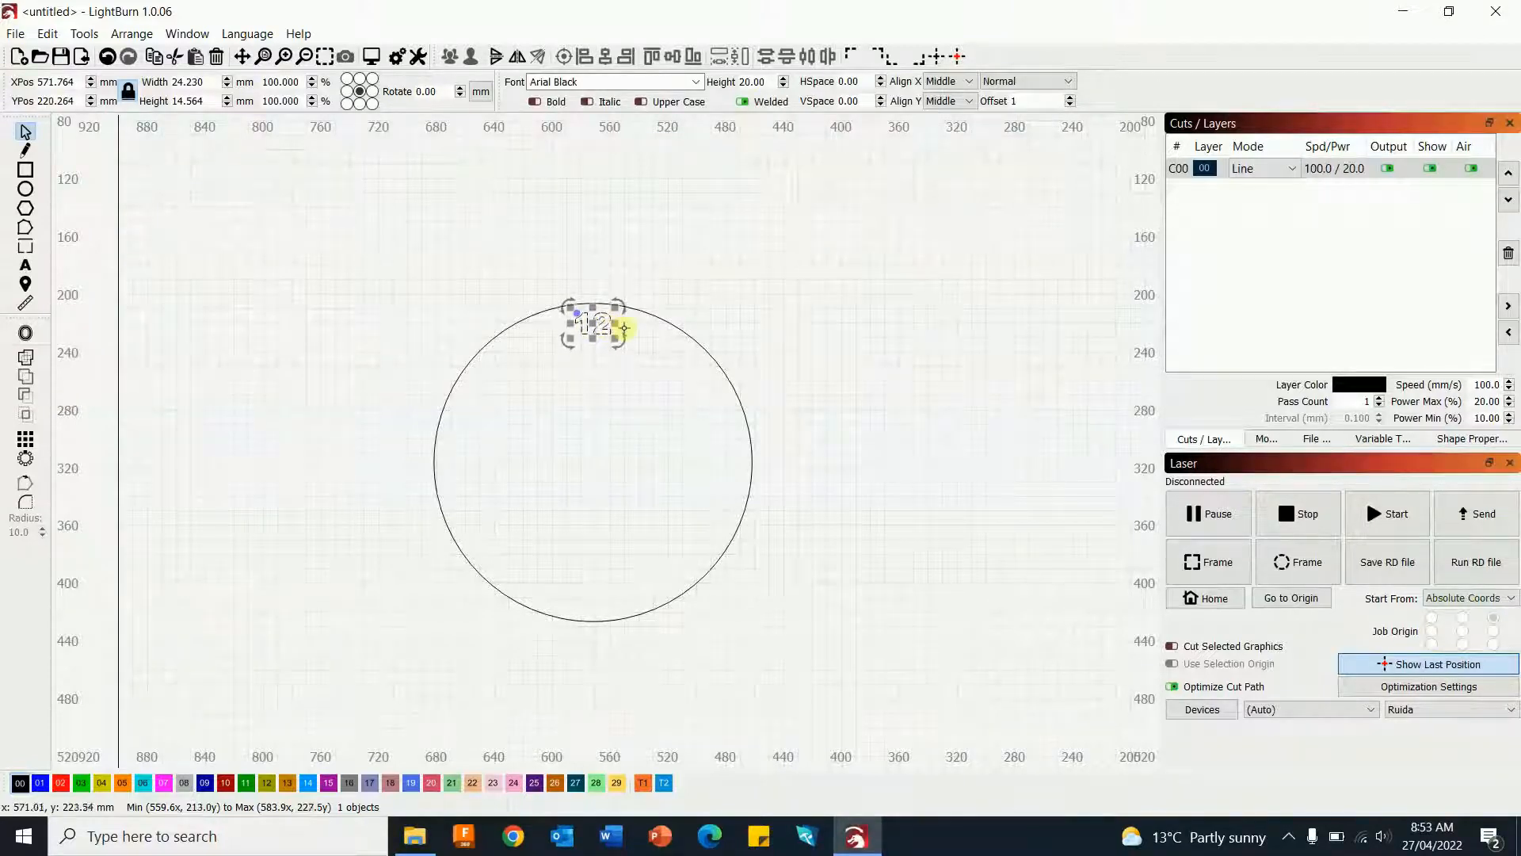
left_click(723, 274)
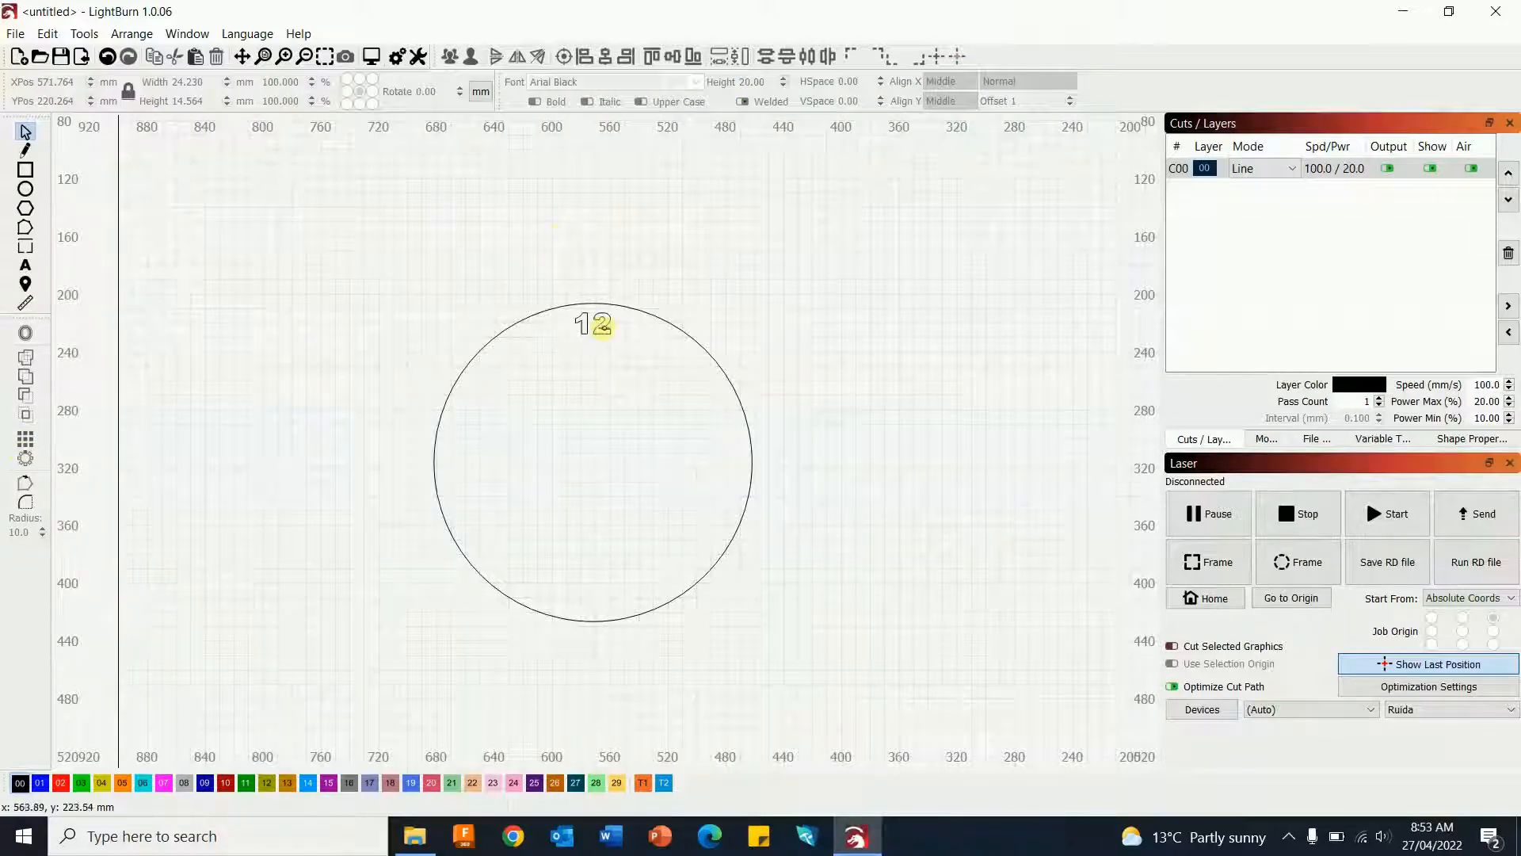
- Create a circular array of the "12" text around the circle's centre with 12 copies over 360 degrees, leaving the copies unrotated
left_click(602, 325)
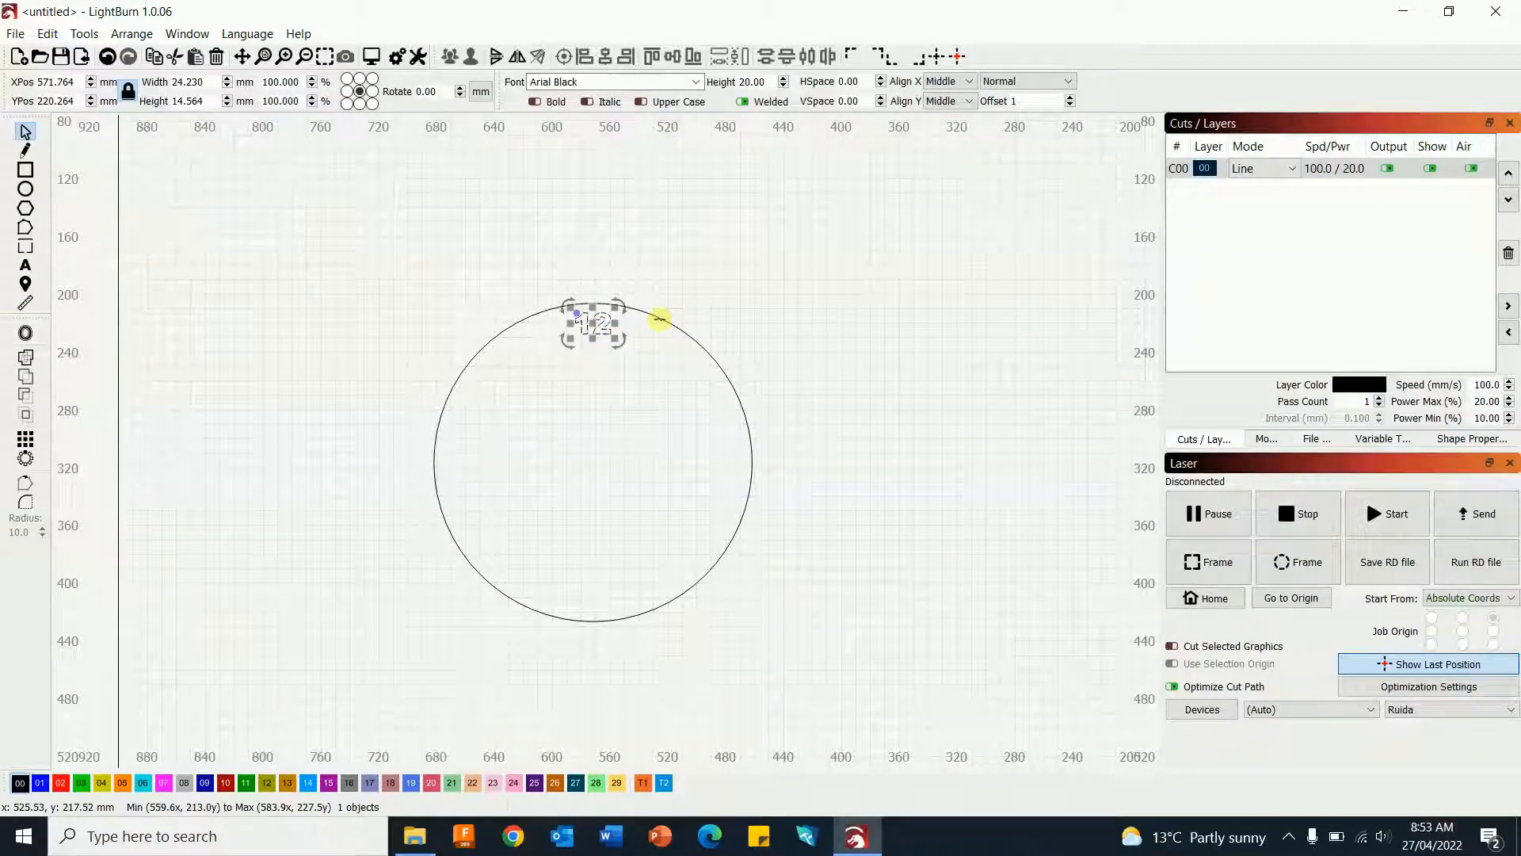
left_click(659, 319, "shift")
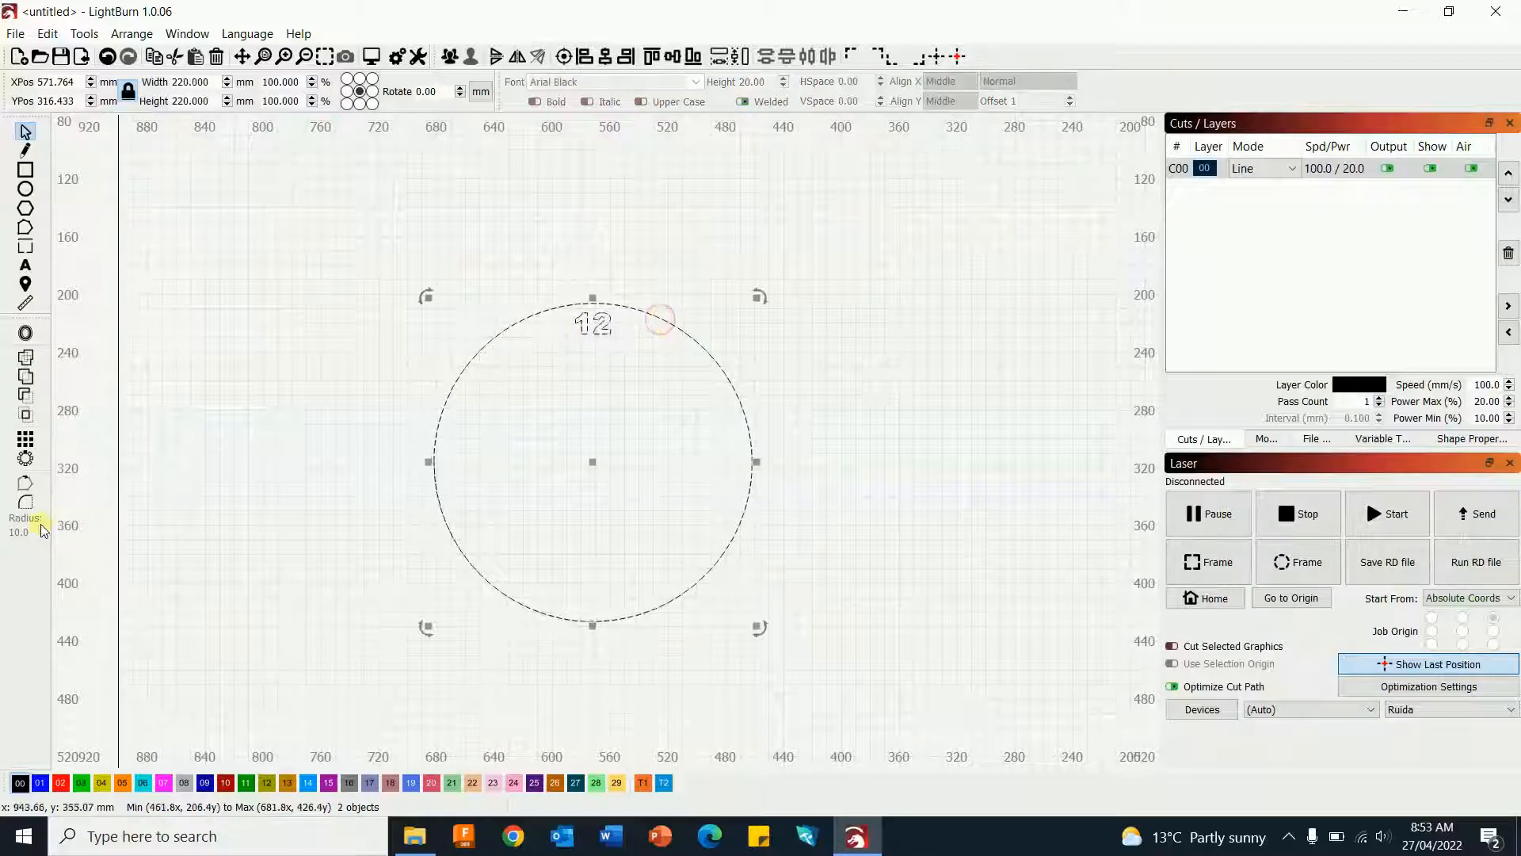
left_click(29, 462)
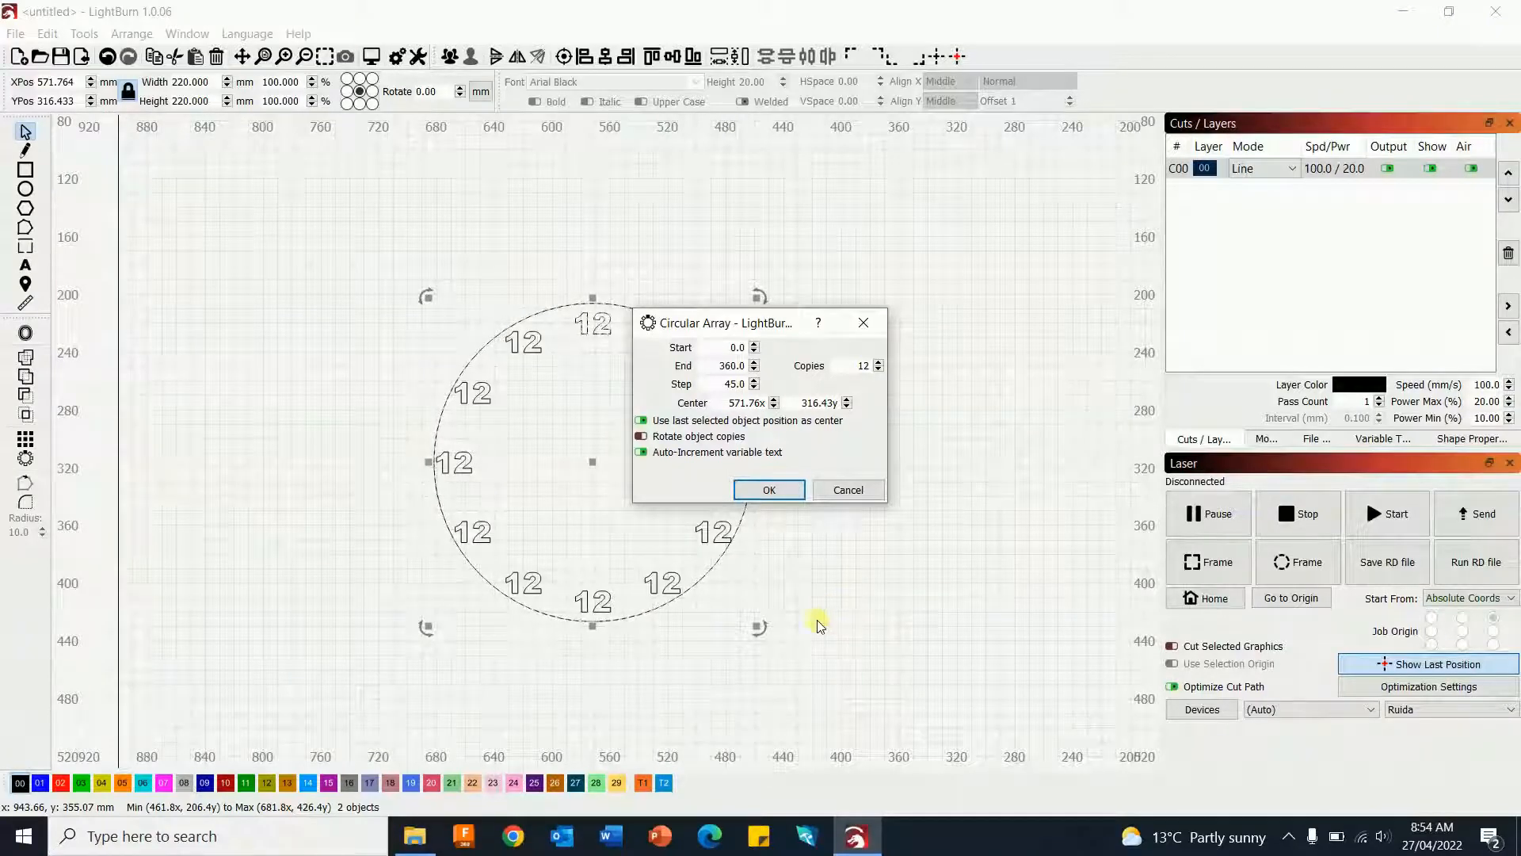
left_click(641, 436)
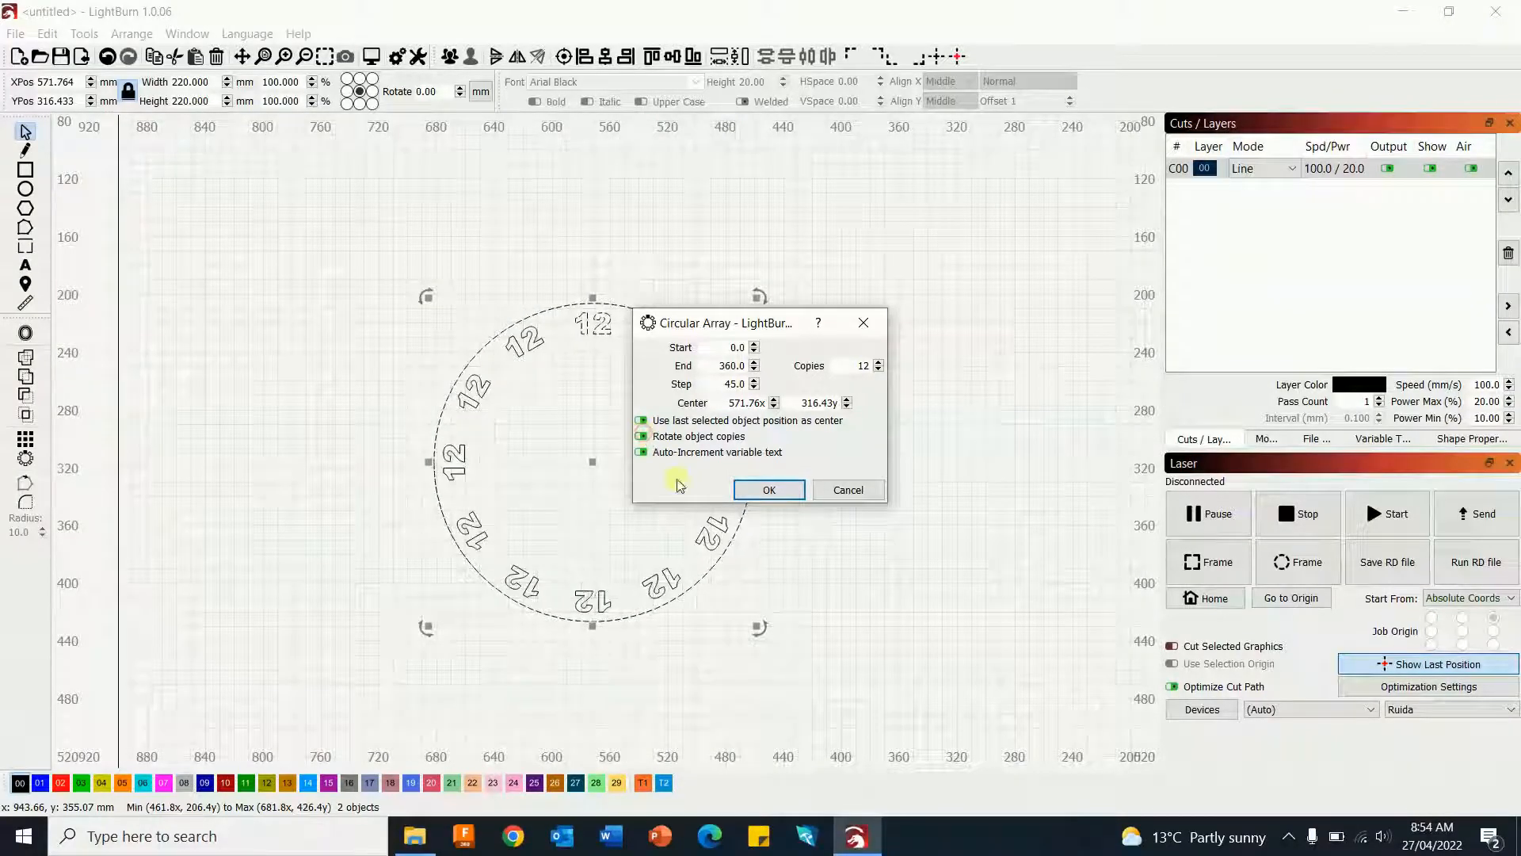
left_click(642, 436)
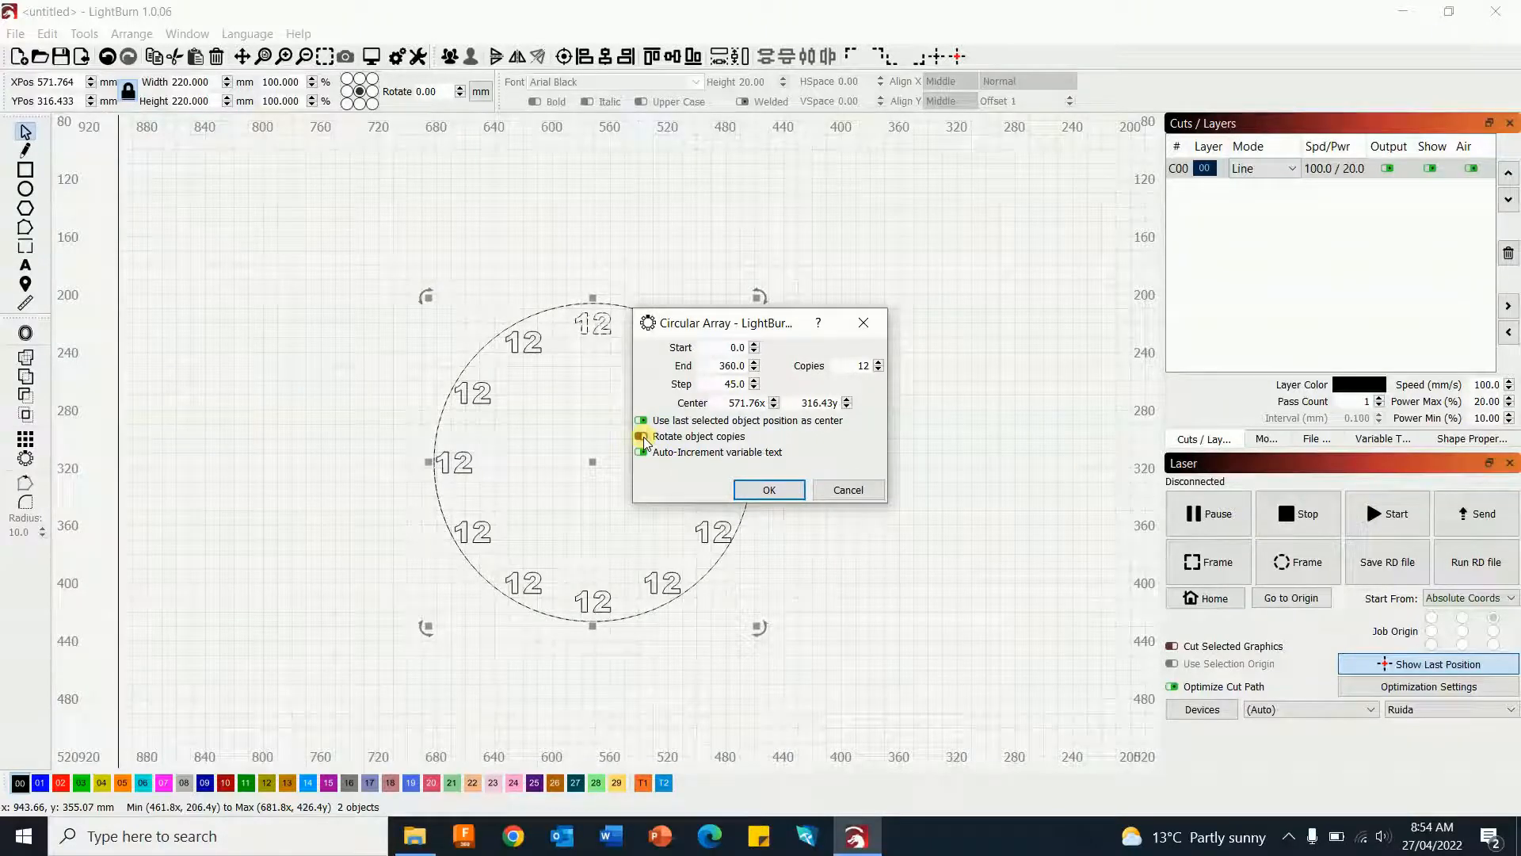
left_click(786, 496)
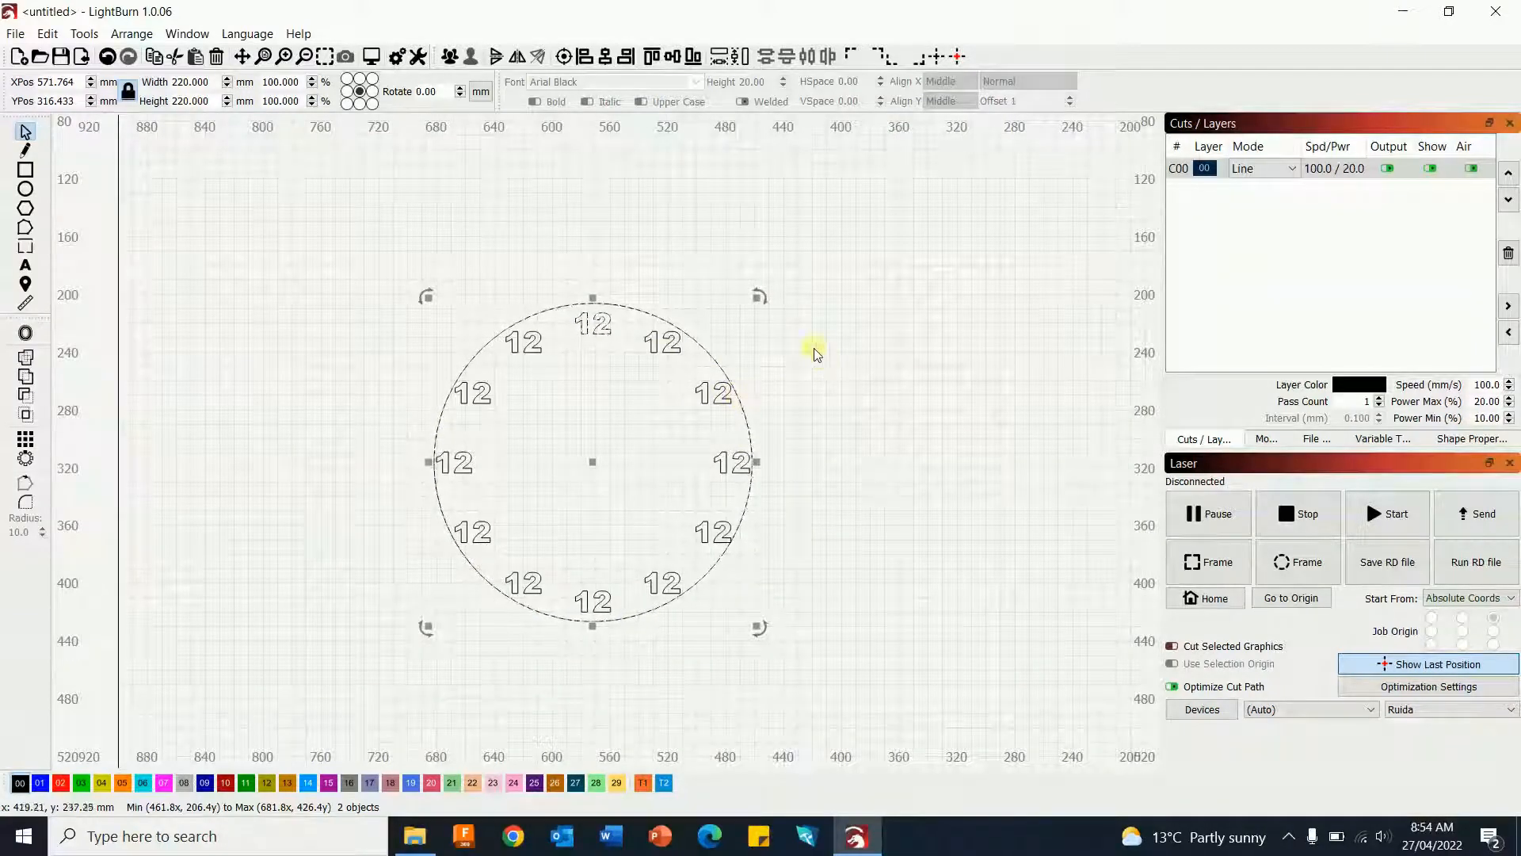
- Edit the first five copied numerals clockwise from the top "12" to read 1, 2, 3, 4 and 5
left_click(26, 267)
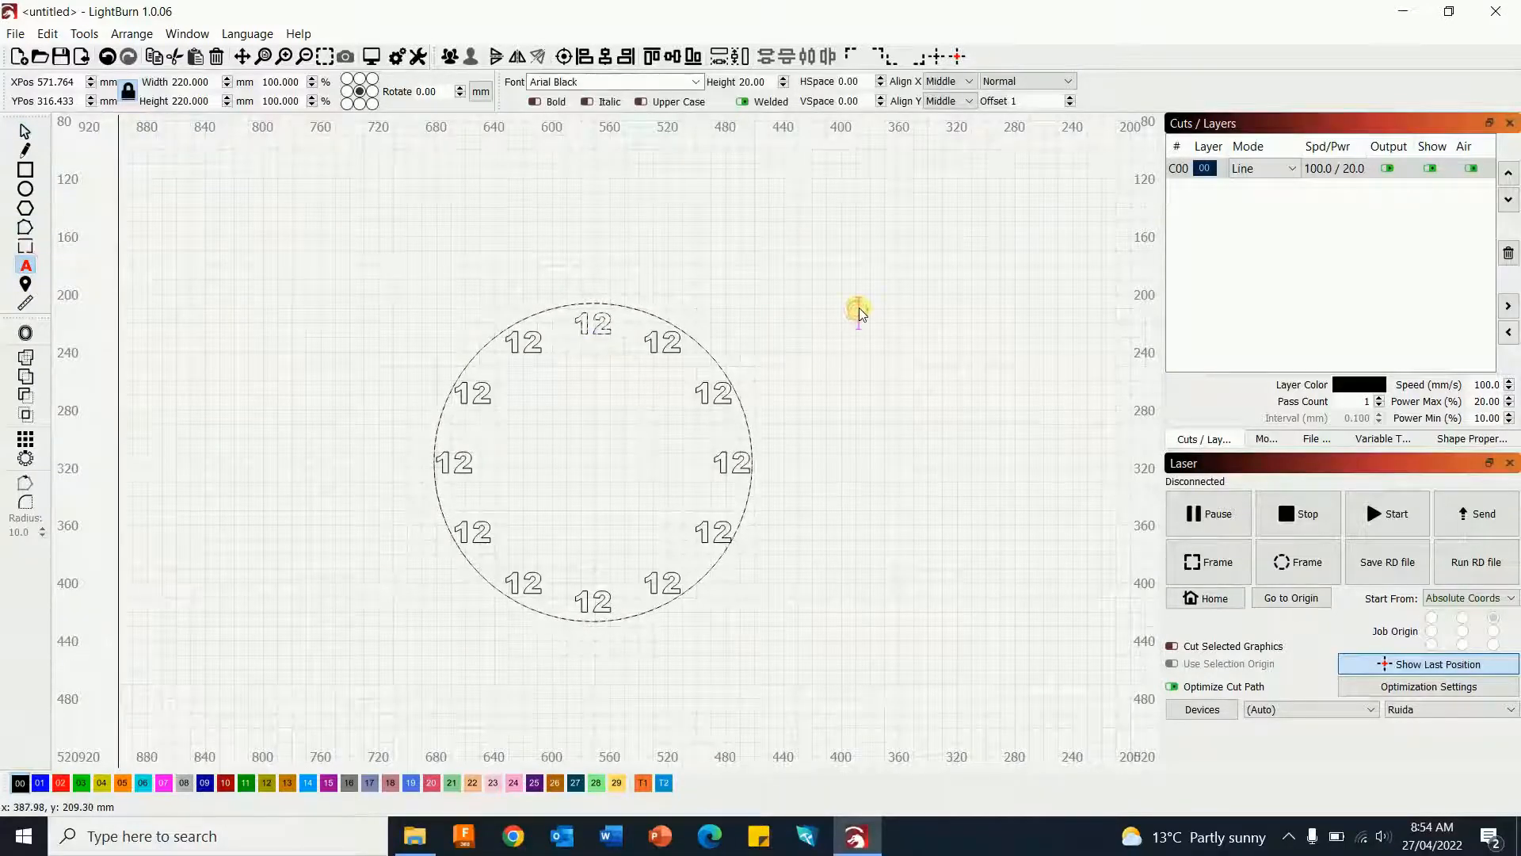
left_click(24, 131)
left_click(830, 347)
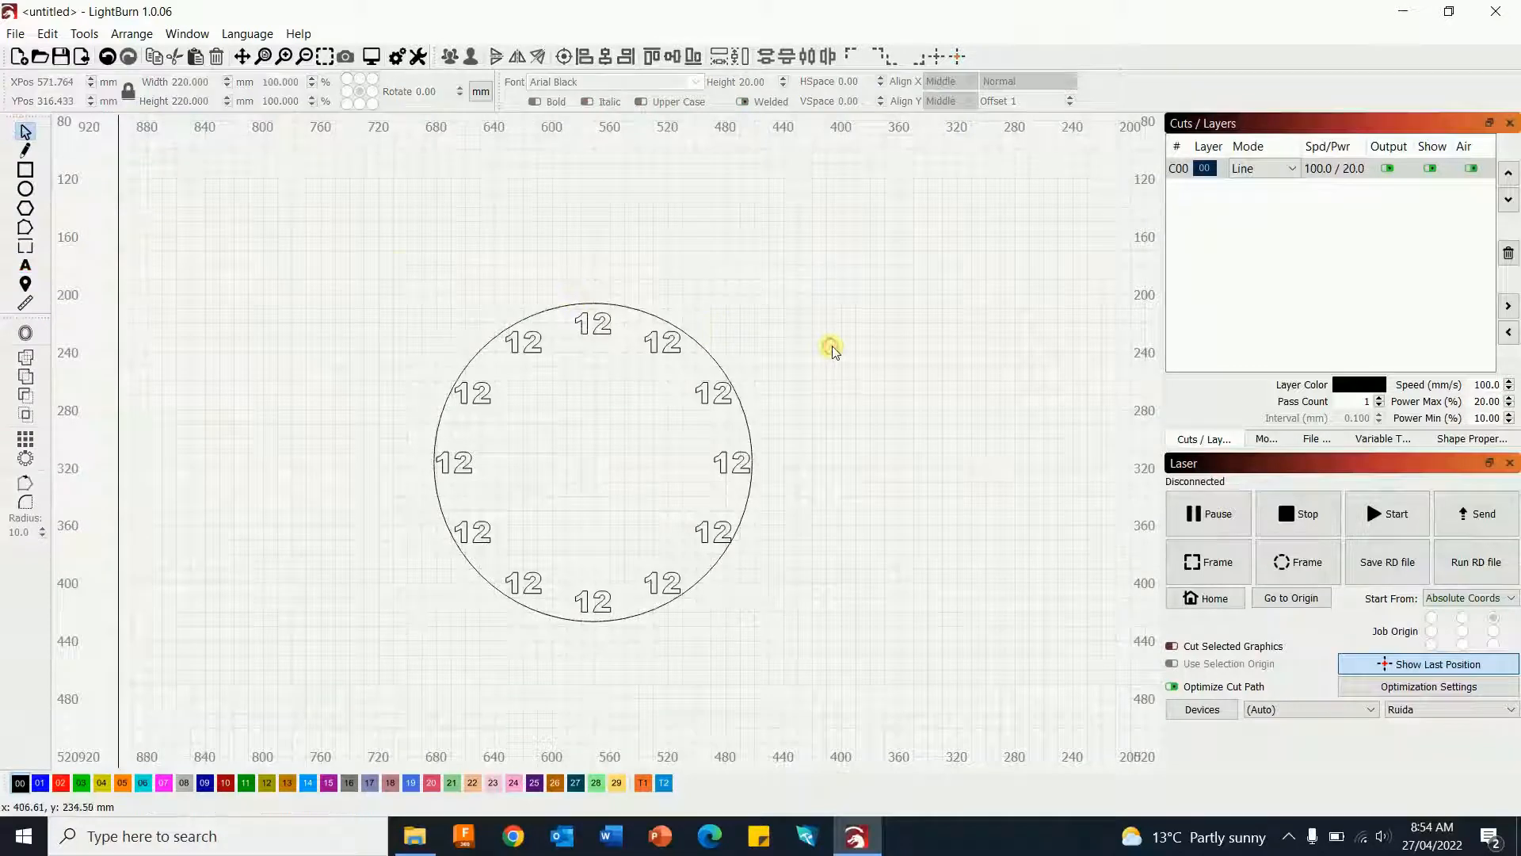
left_click(25, 267)
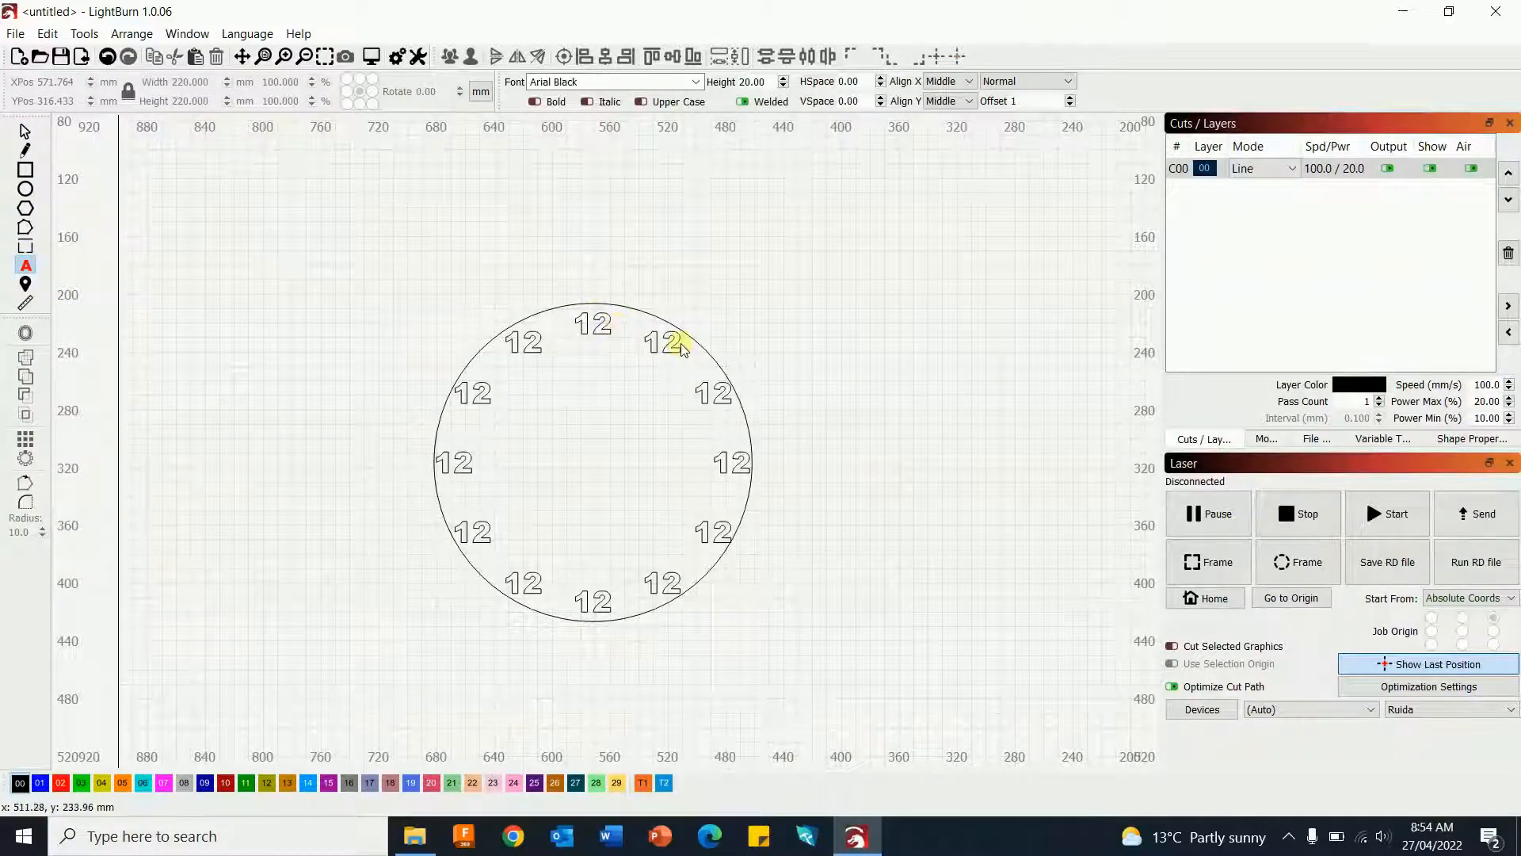
left_click(682, 346)
key("BackSpace")
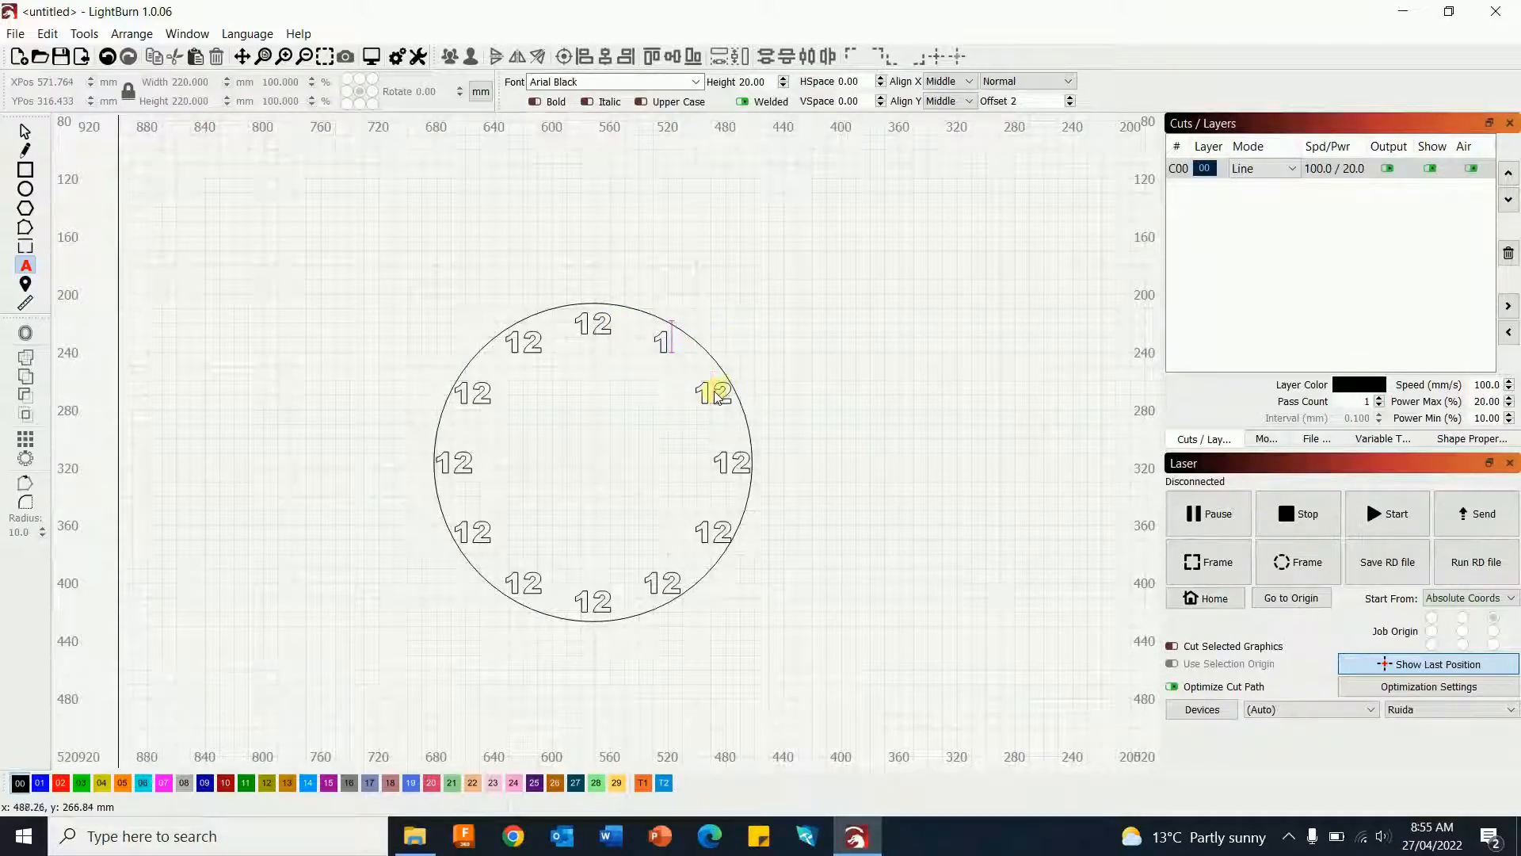
key("BackSpace")
left_click(733, 539)
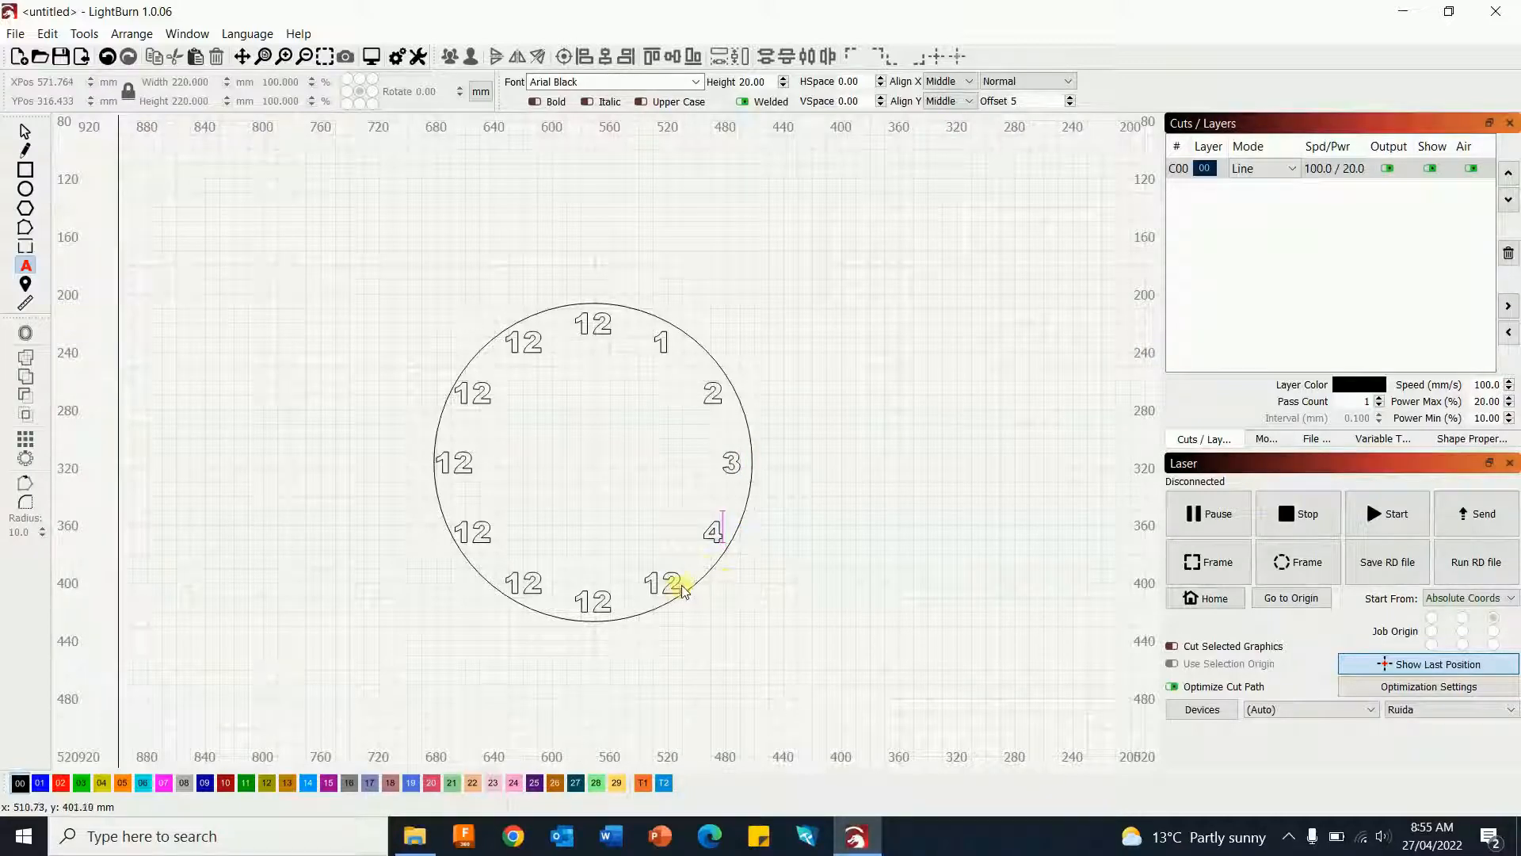
key("BackSpace")
key("BackSpace")
type("5")
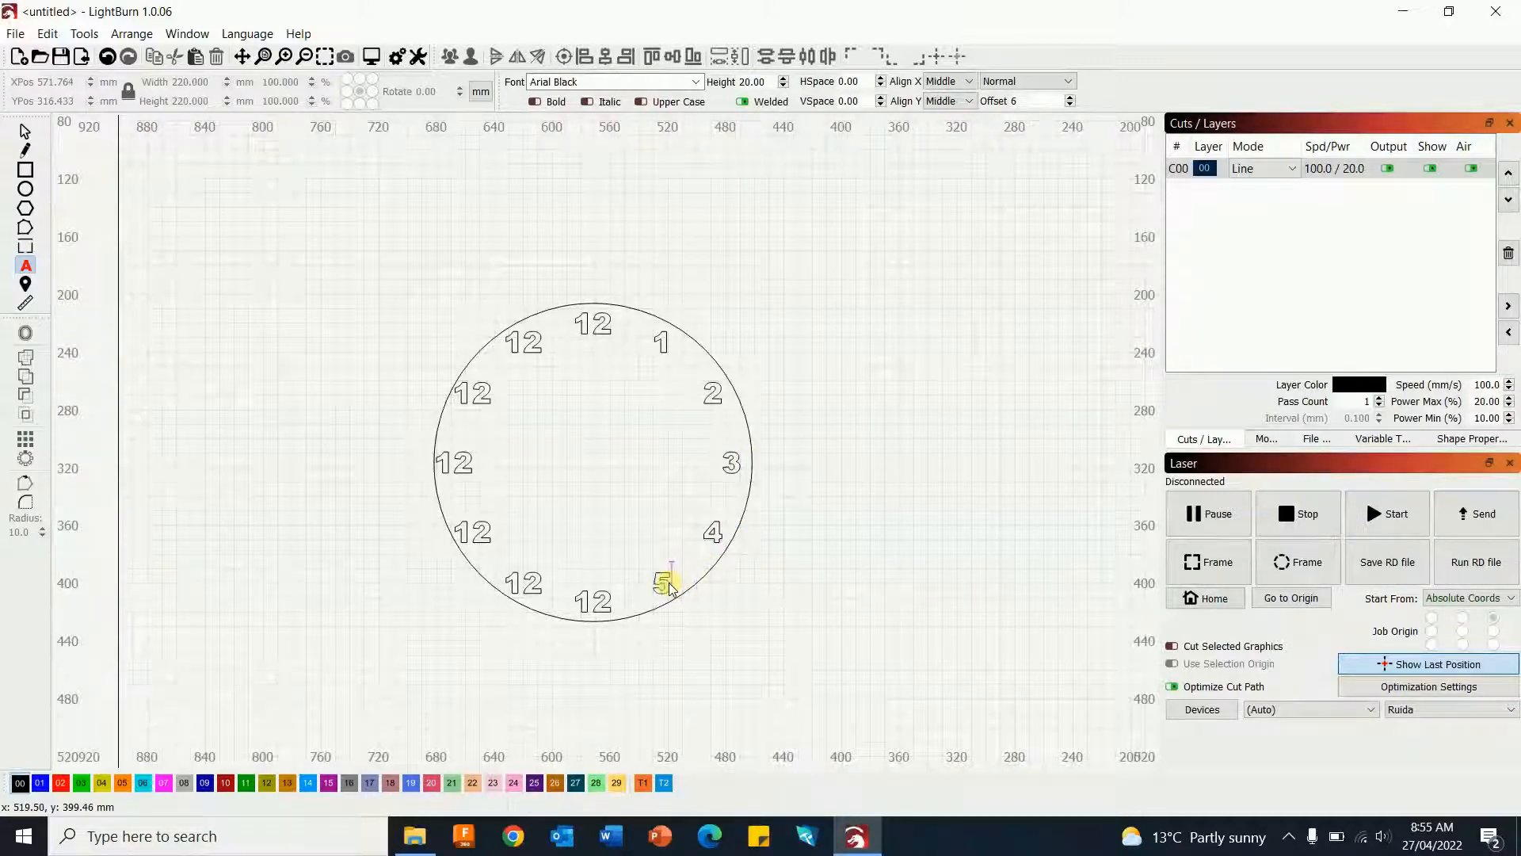
- Edit the remaining copied numerals clockwise to read 6, 7, 8, 9, 10 and 11
left_click(601, 603)
key("BackSpace")
type("6")
left_click(544, 586)
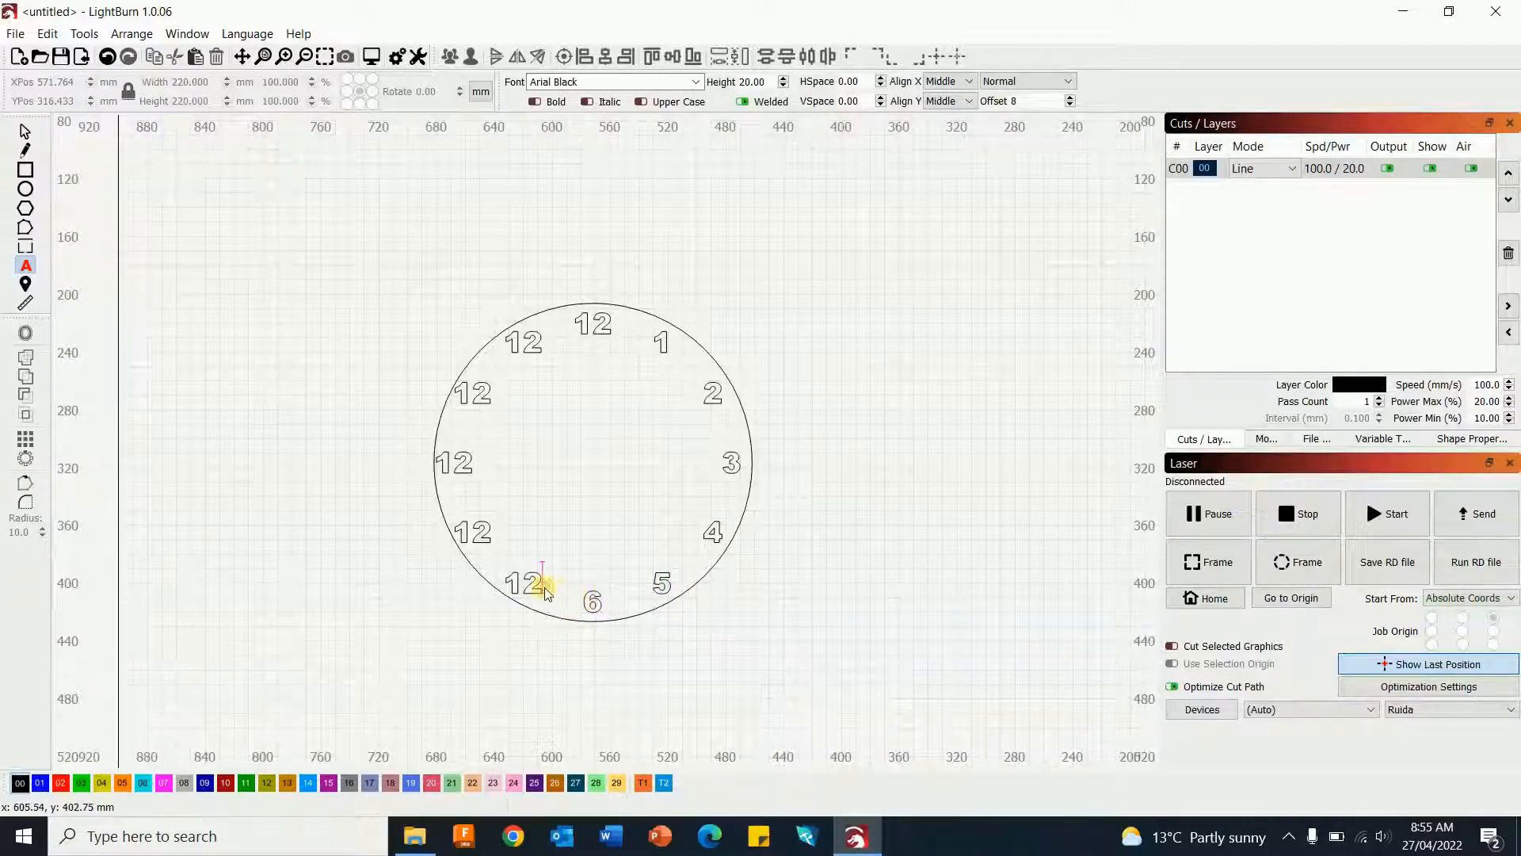
key("BackSpace")
key("BackSpace")
type("7")
left_click(473, 531)
key("BackSpace")
key("BackSpace")
type("8")
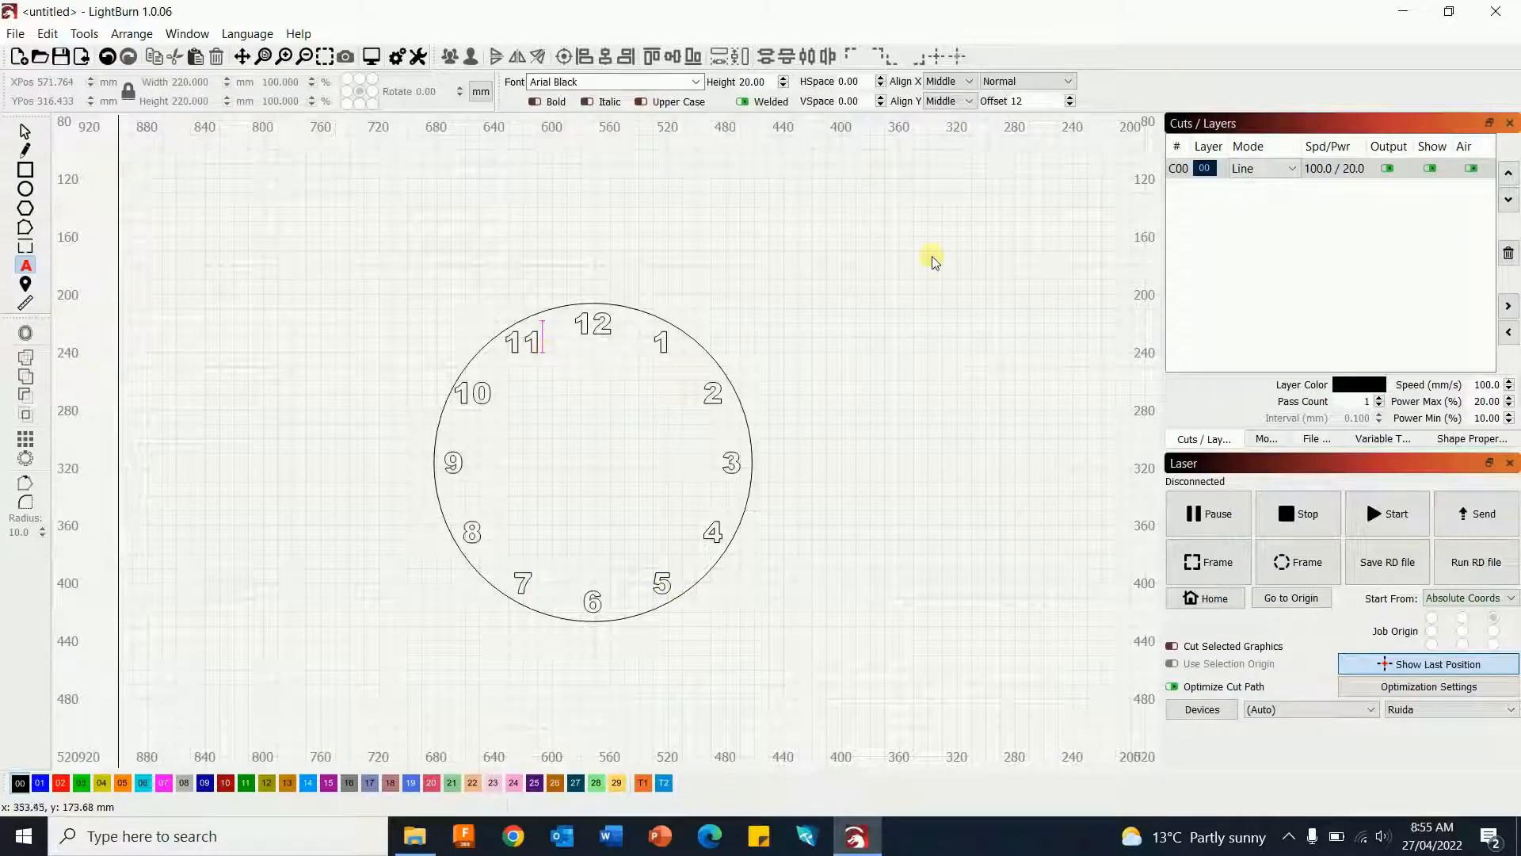
left_click(838, 332)
- Draw a second circle to the right of the numbered clock face and set its diameter to 220 mm
scroll(864, 372, "down", 3)
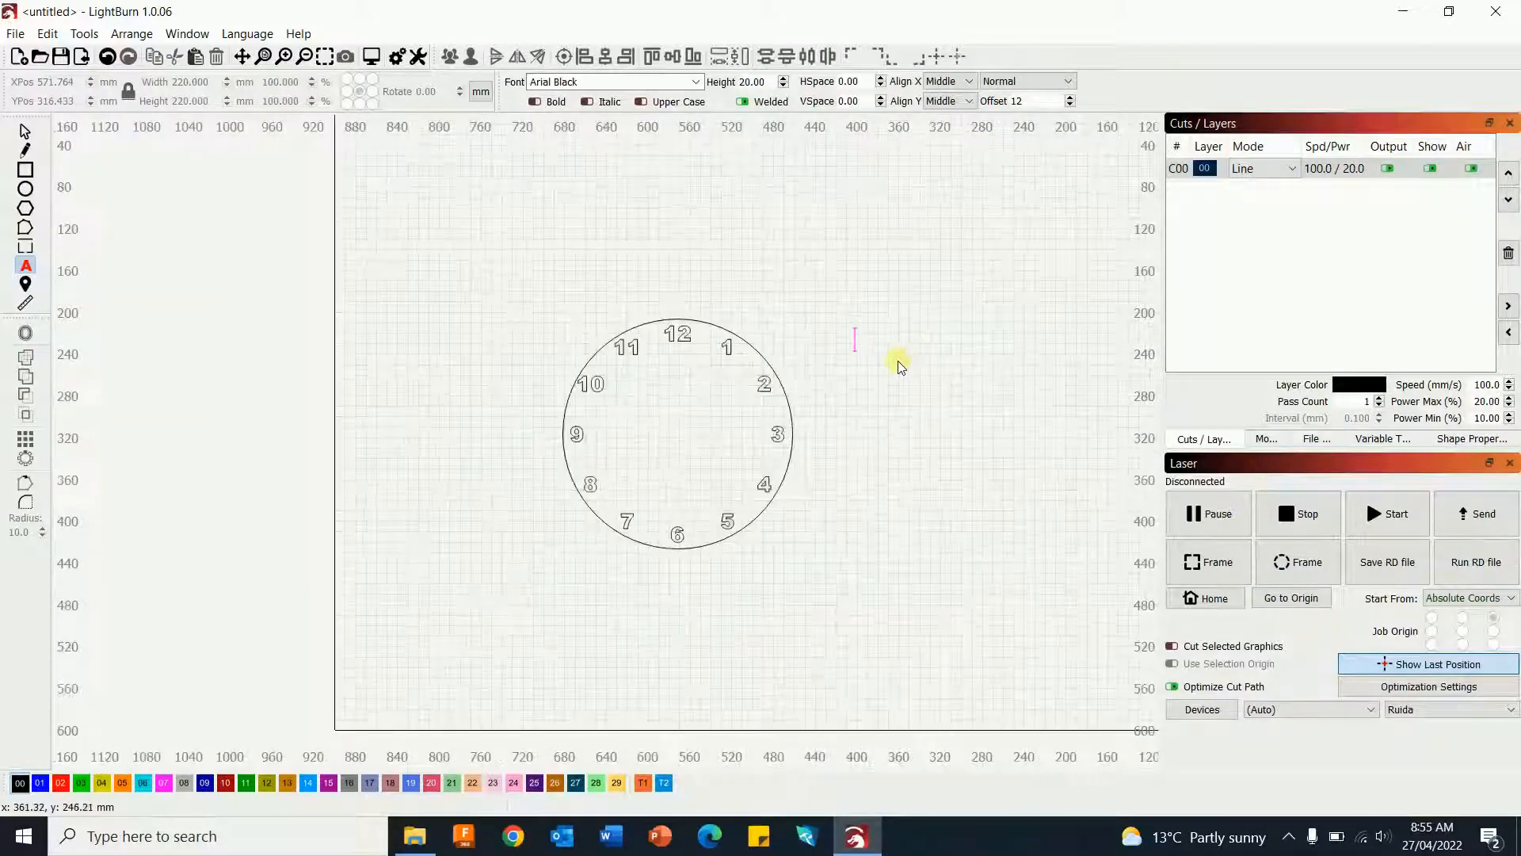
left_click(26, 188)
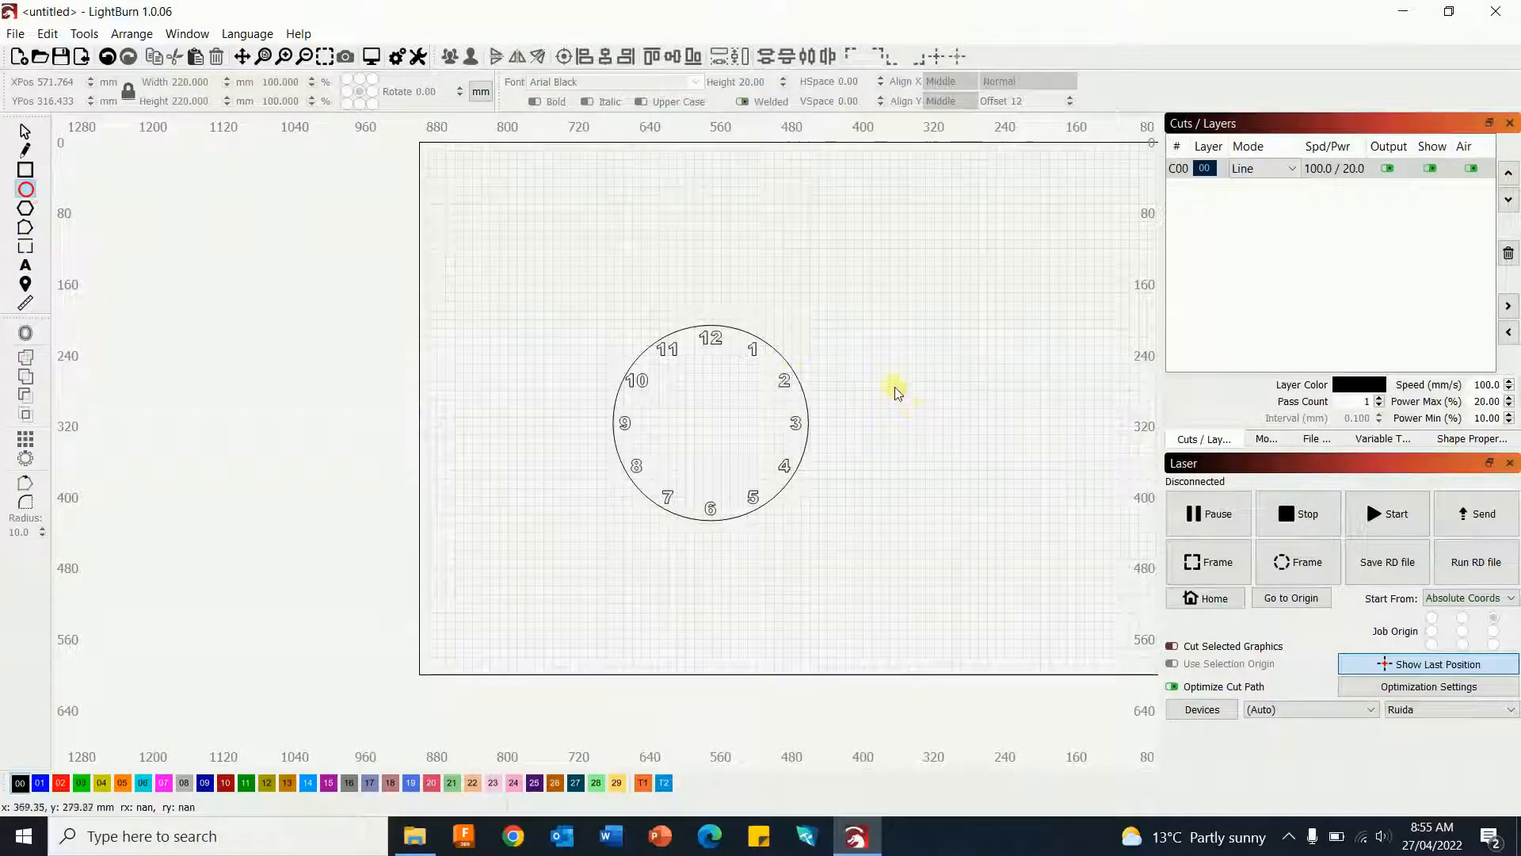
left_click_drag(875, 368, 1063, 464)
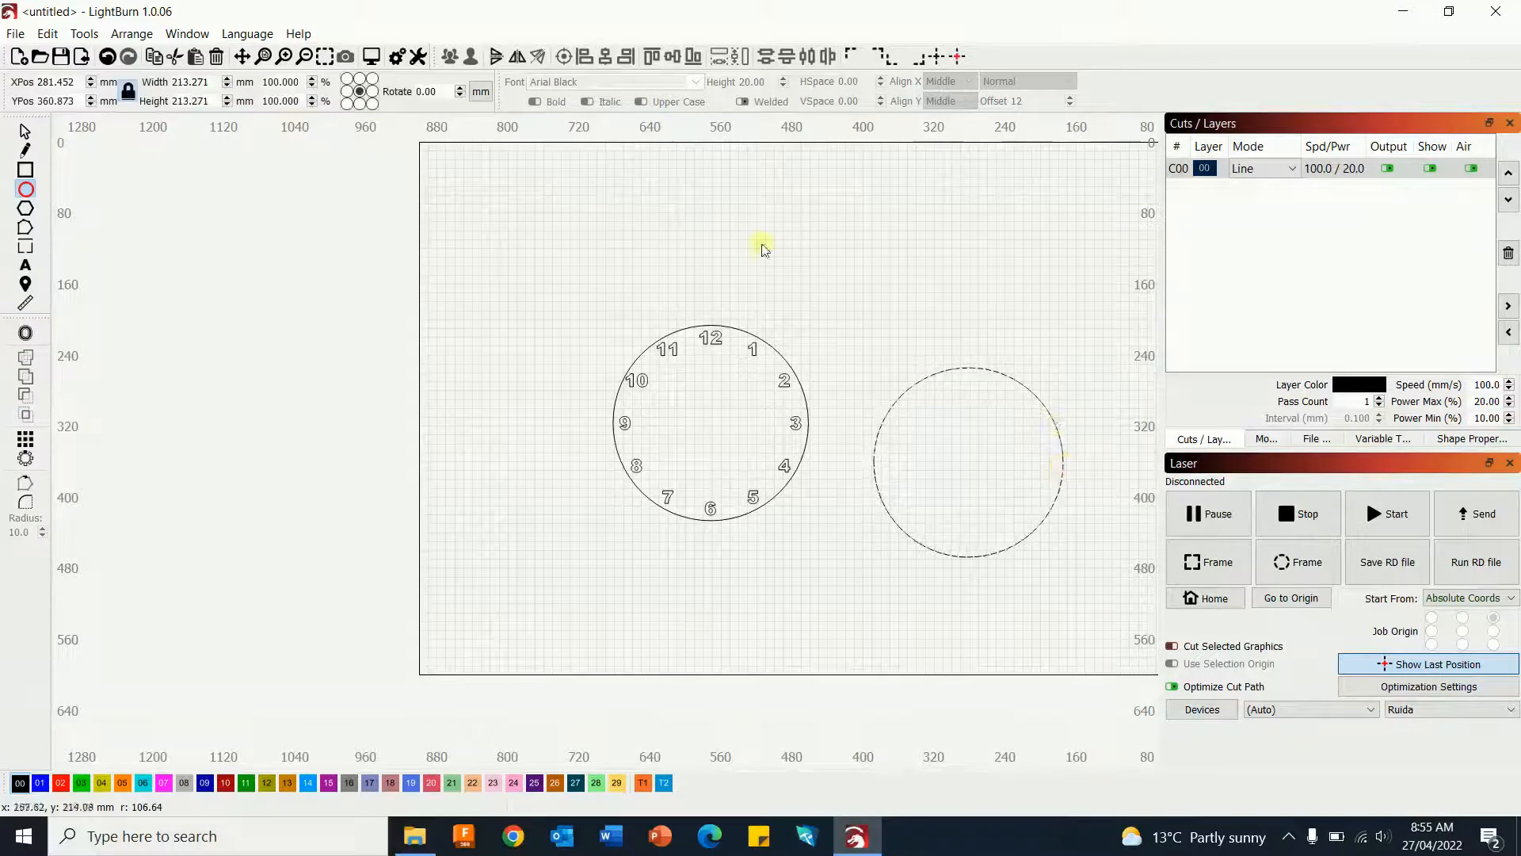
double_click(212, 83)
type("220")
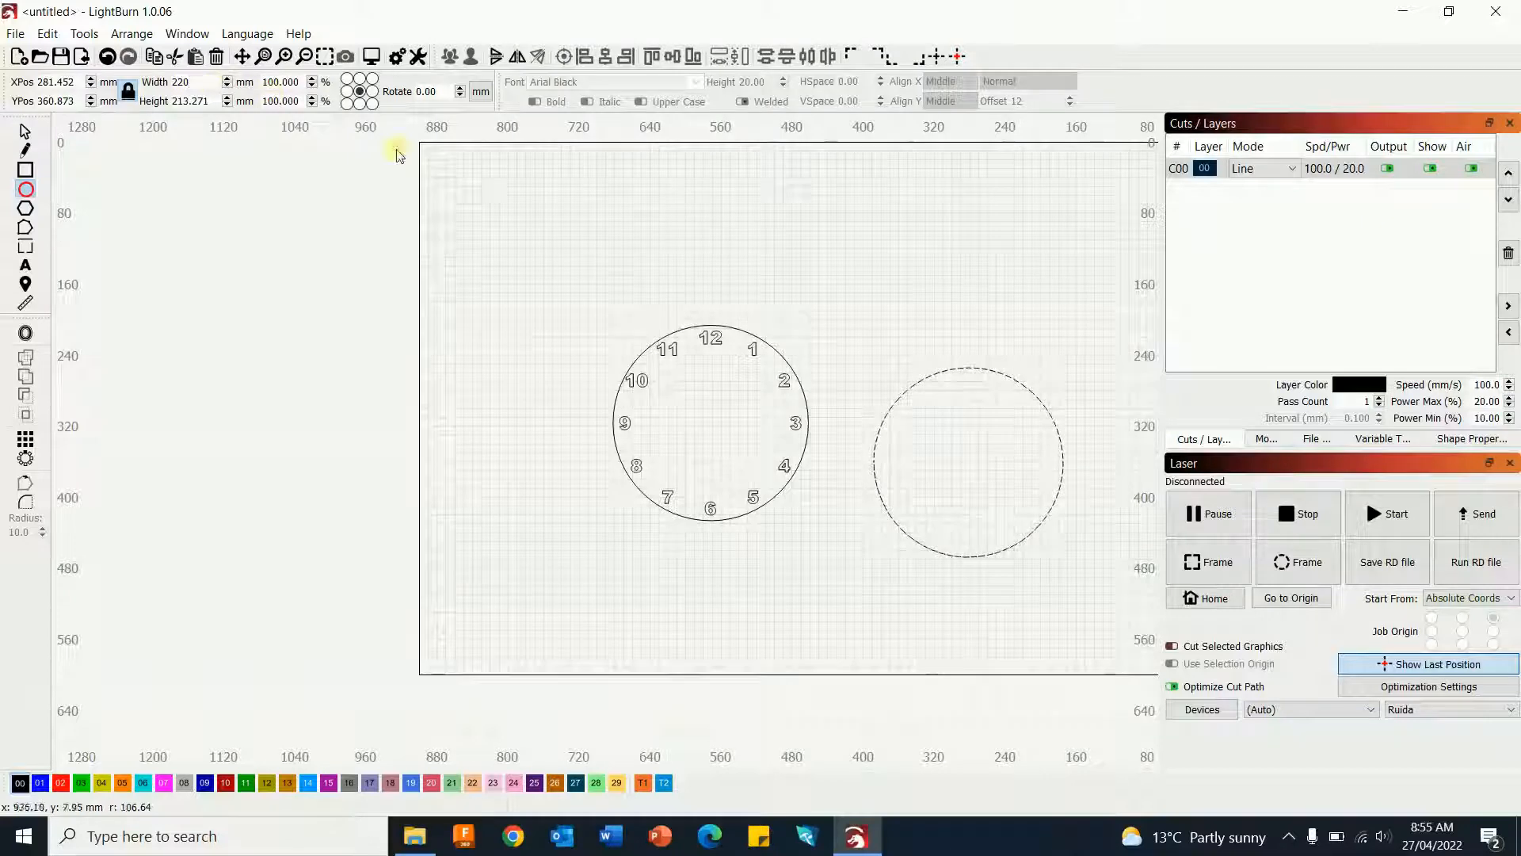
left_click(829, 231)
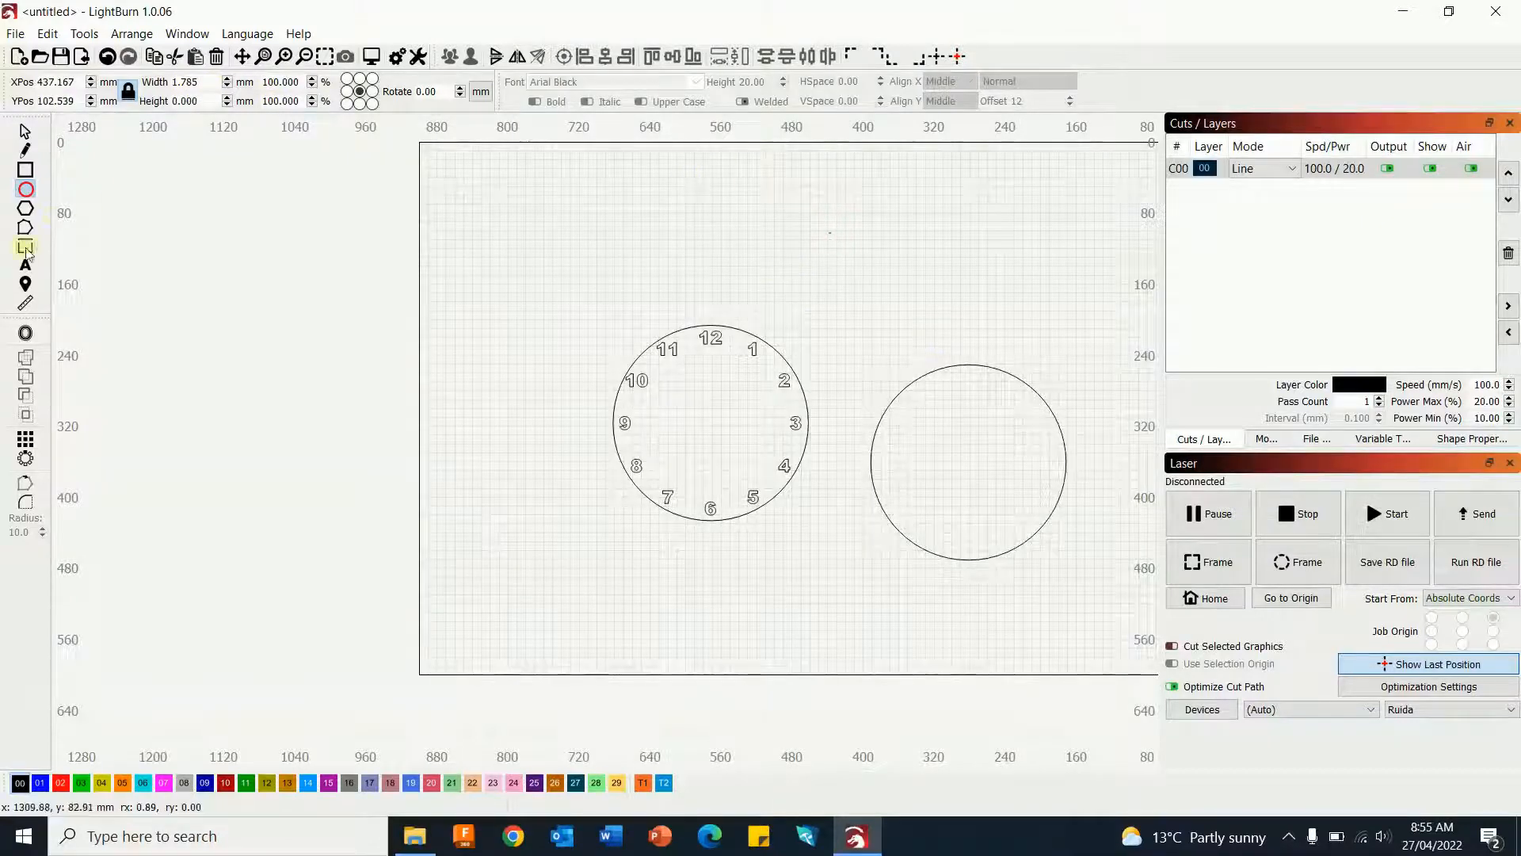
- Draw a narrow upright rectangle inside the top of the second circle and scale it down to about 4.6 × 16.7 mm
left_click(26, 171)
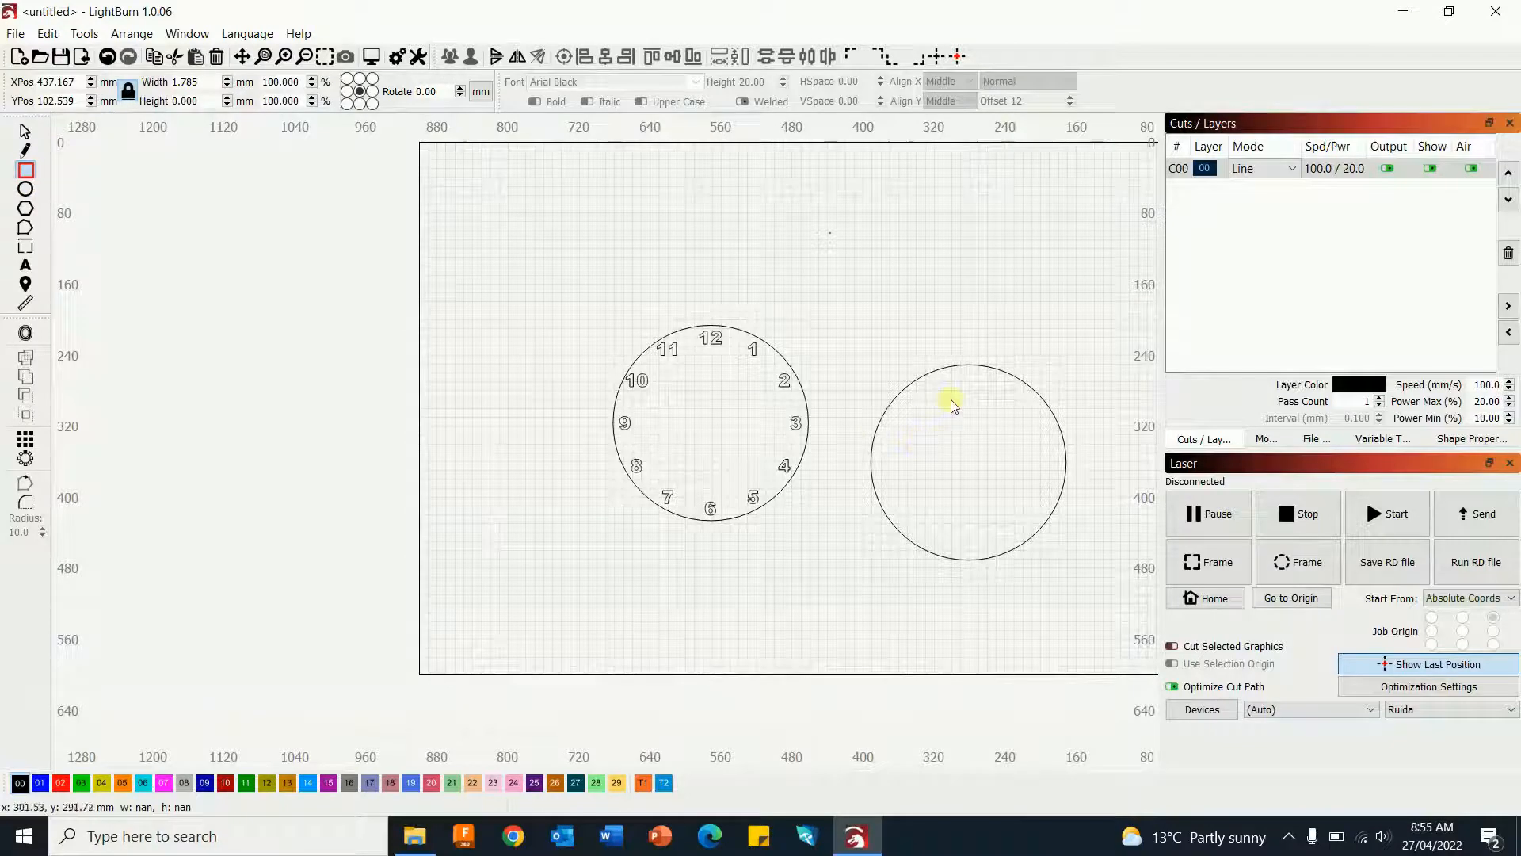
left_click_drag(966, 375, 977, 408)
scroll(1009, 418, "up", 3)
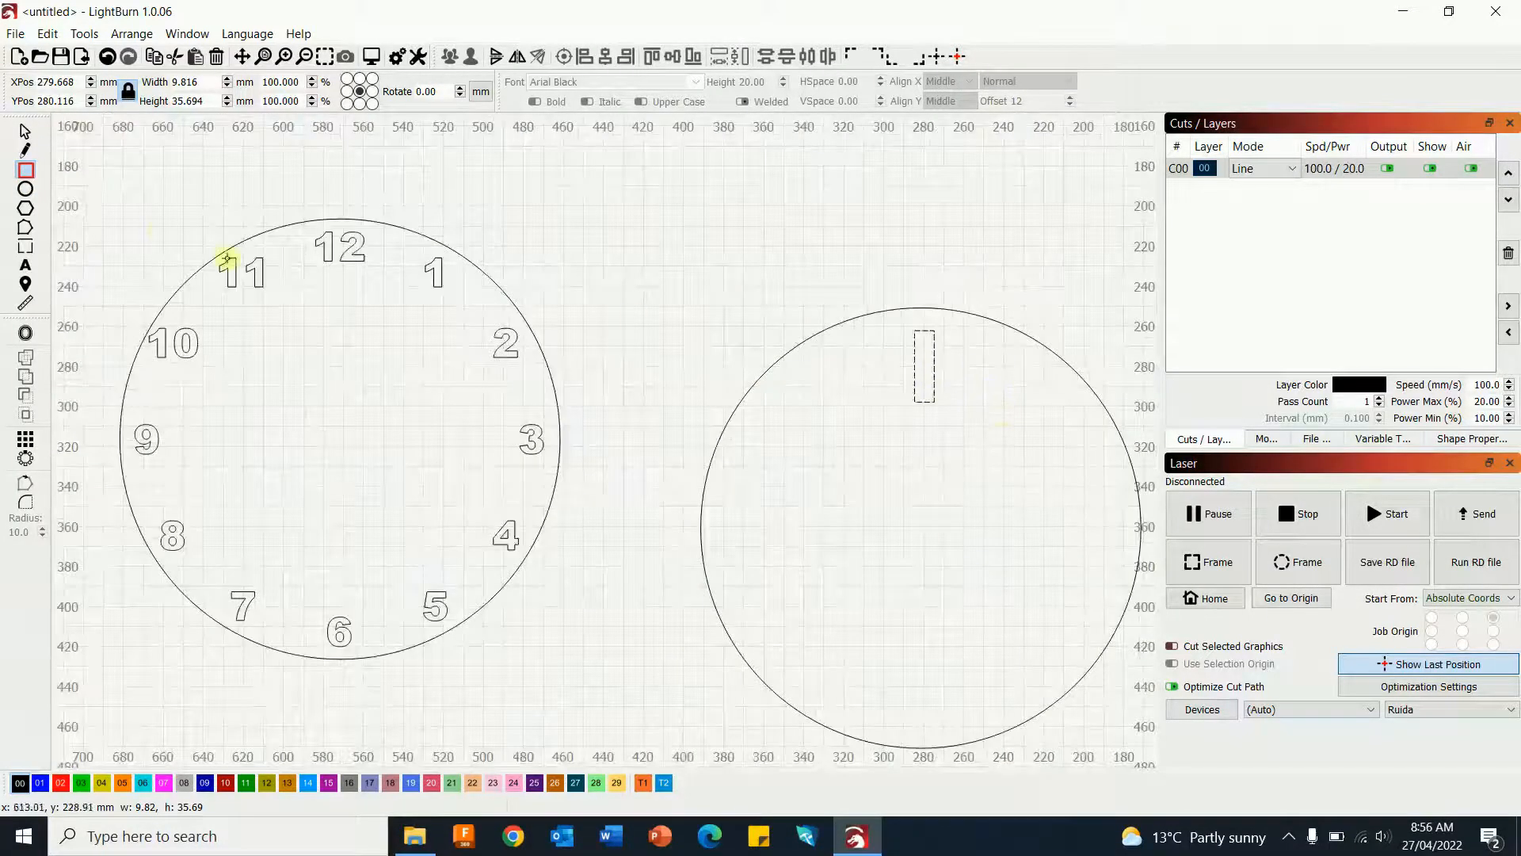
left_click(25, 132)
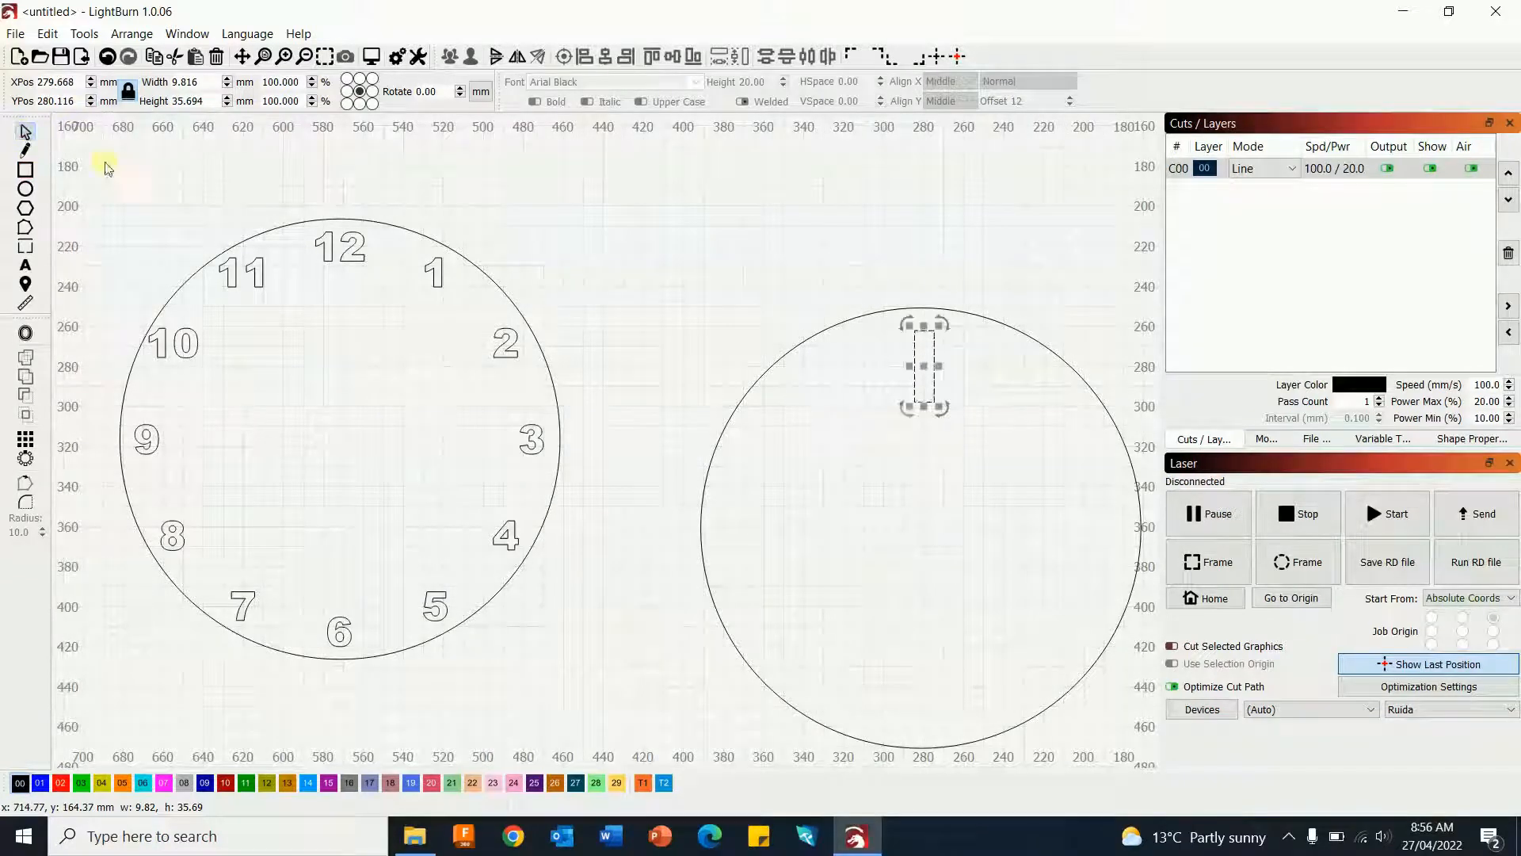
left_click_drag(935, 403, 927, 351)
left_click(985, 212)
- Align the horizontal centres of the second circle and the small rectangle, using the rectangle as the reference
left_click(924, 339)
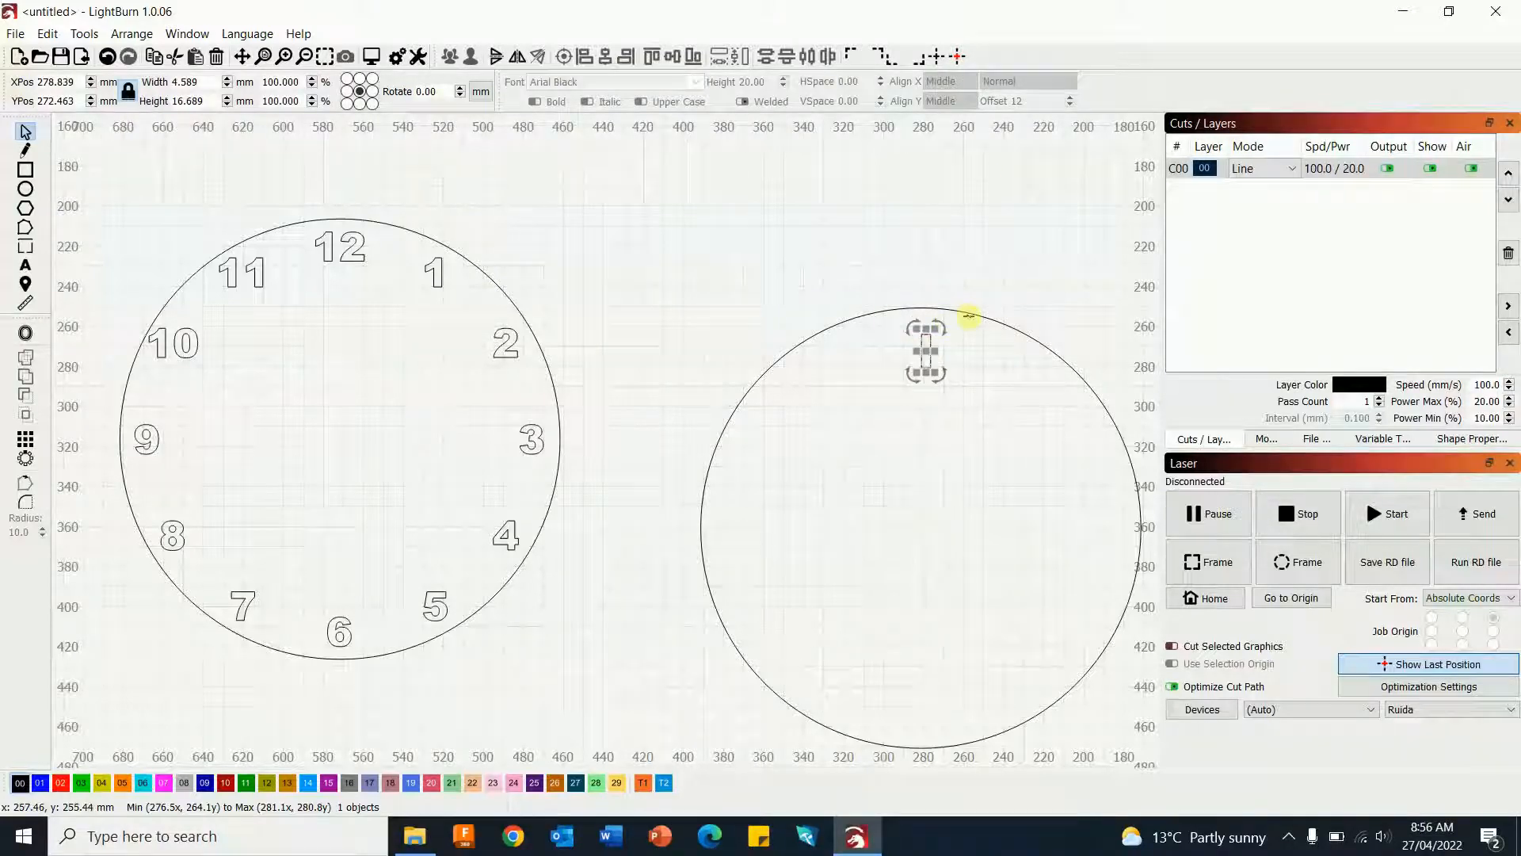
left_click(968, 317)
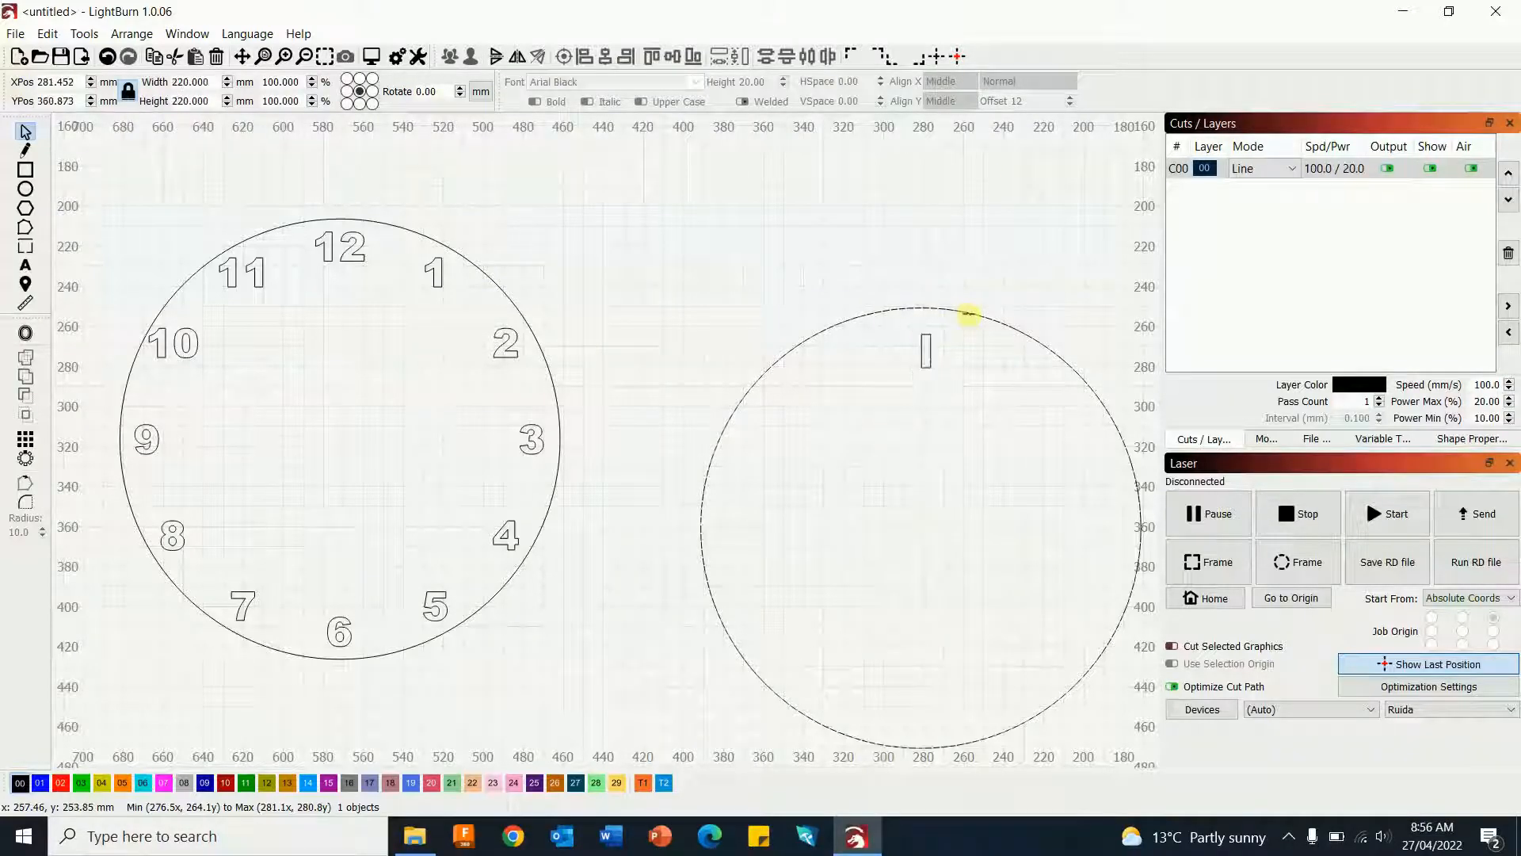
left_click(929, 357, "shift")
left_click(606, 56)
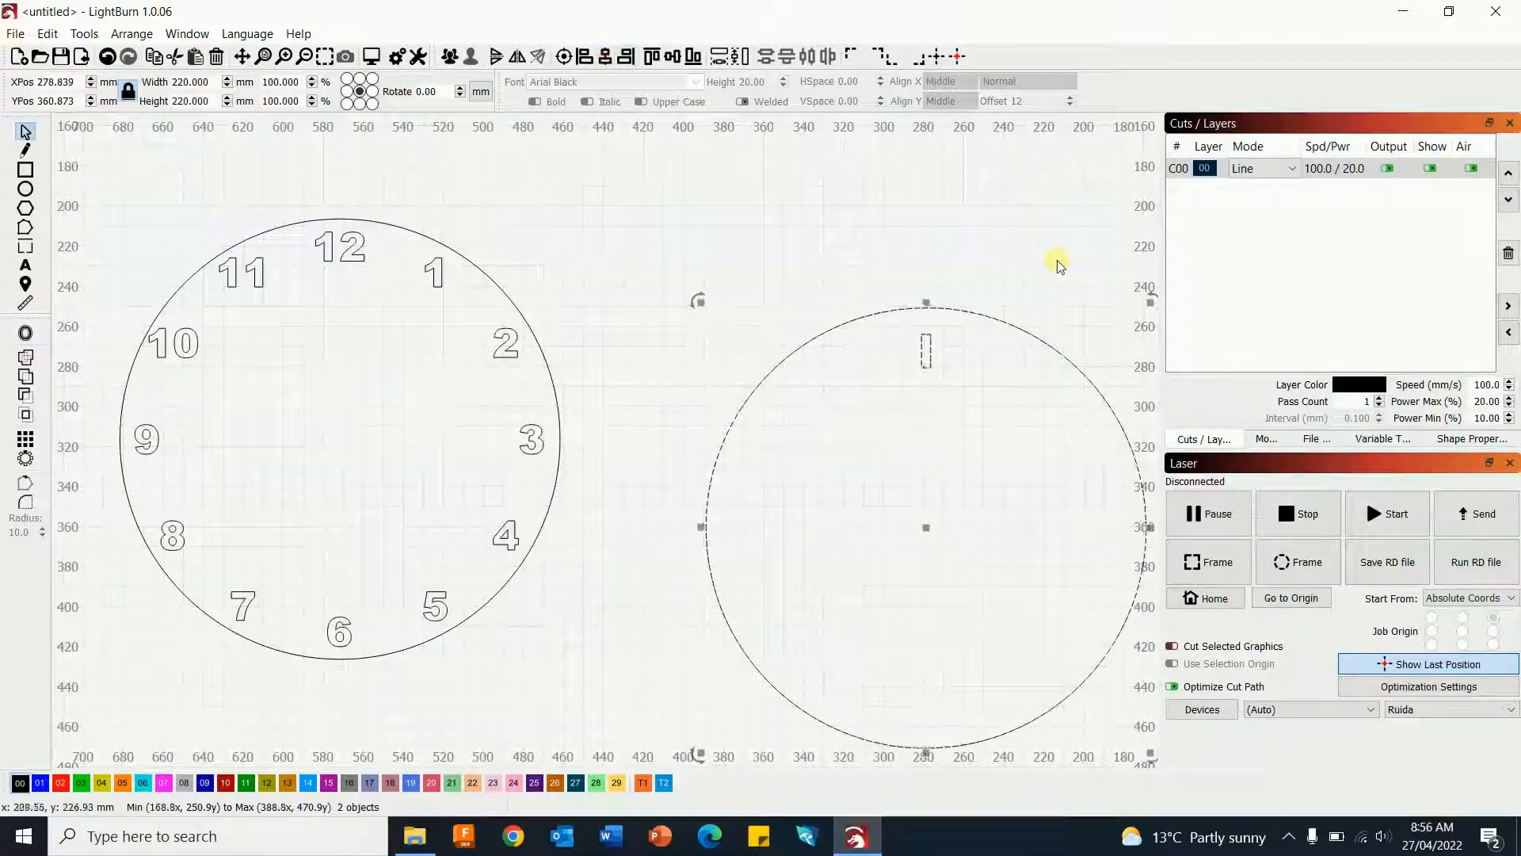
left_click(1060, 266)
- Nudge the small rectangle straight up about 6 mm toward the second circle's upper edge
left_click(926, 349)
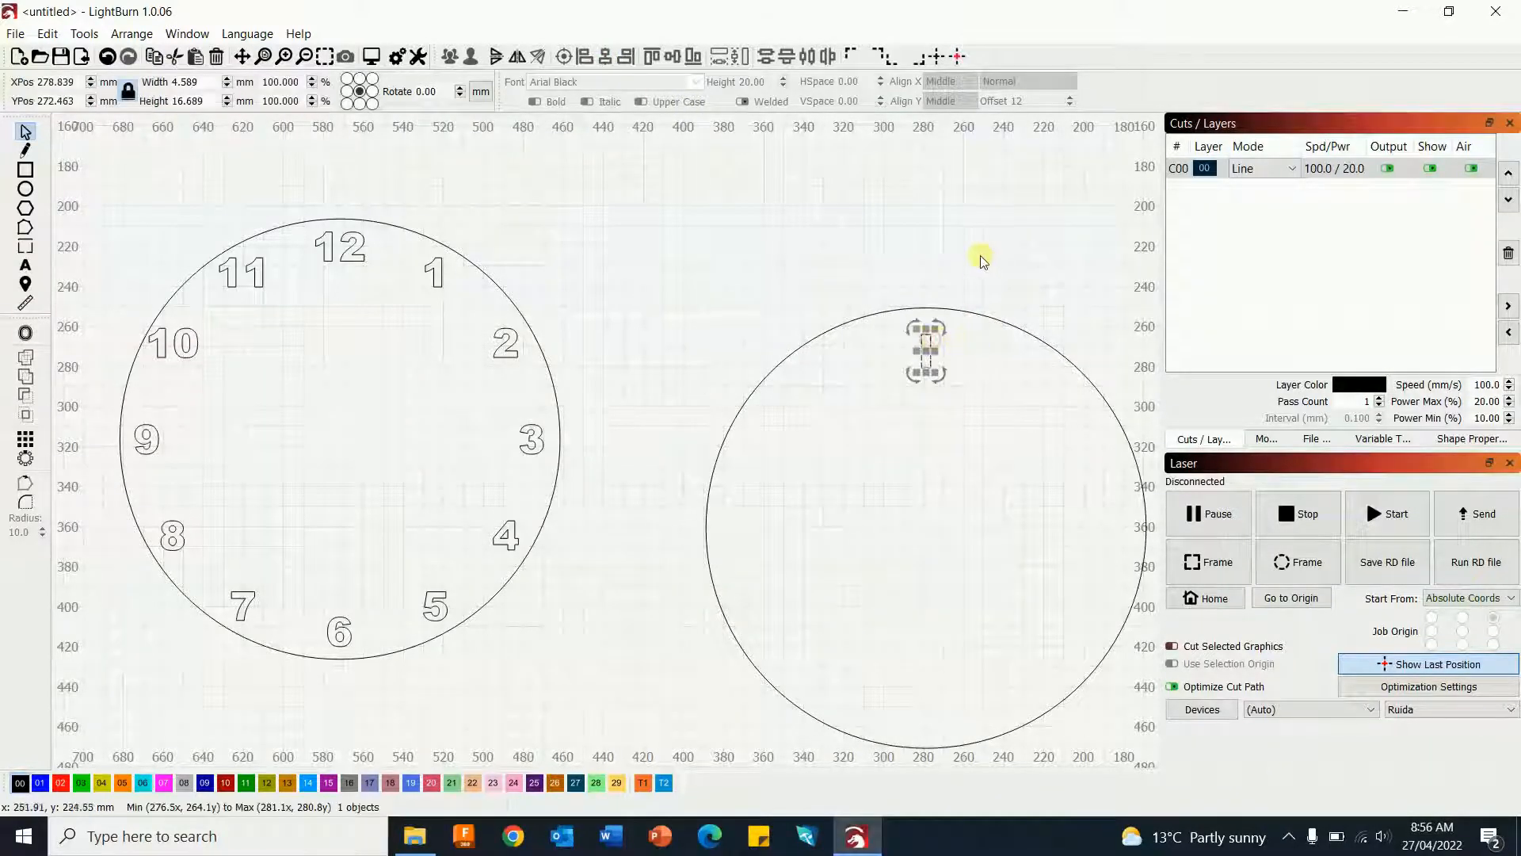
key("Up")
key("Up")
key("Up")
key("Up")
key("Up")
key("Up")
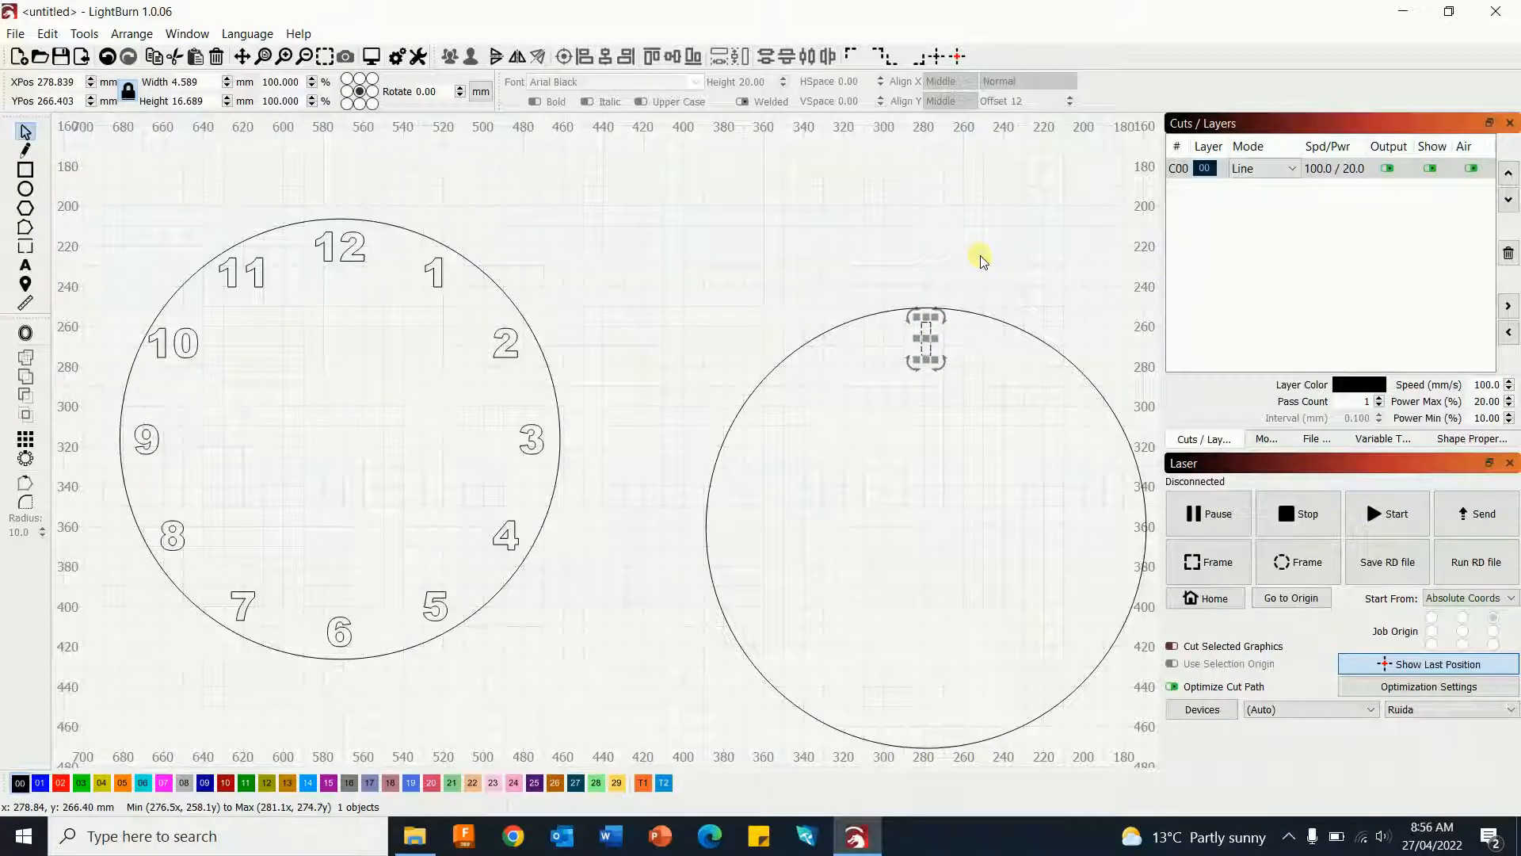
left_click(985, 259)
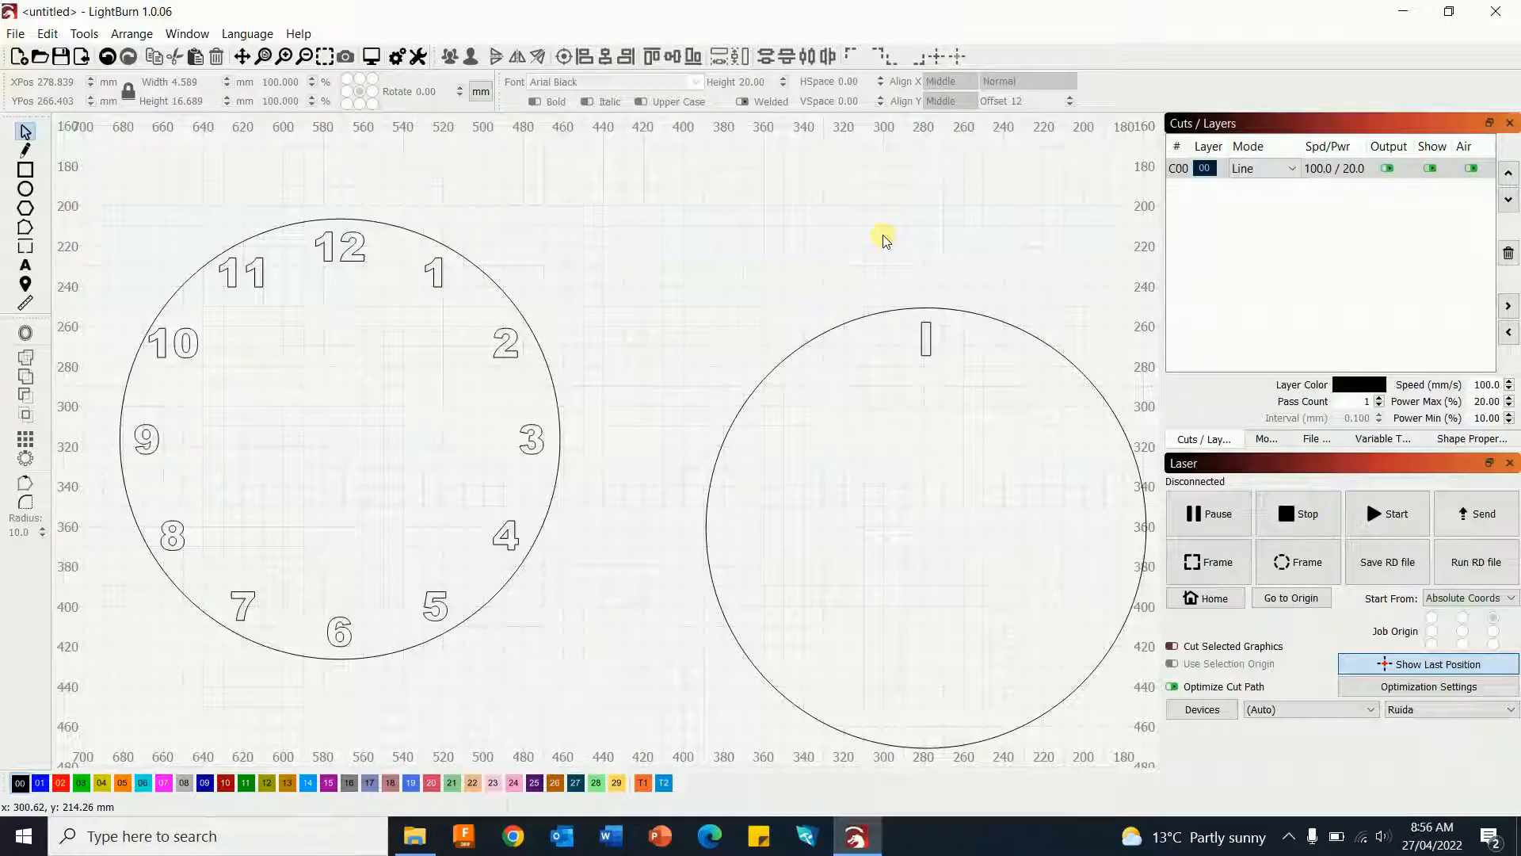
left_click_drag(885, 236, 725, 209)
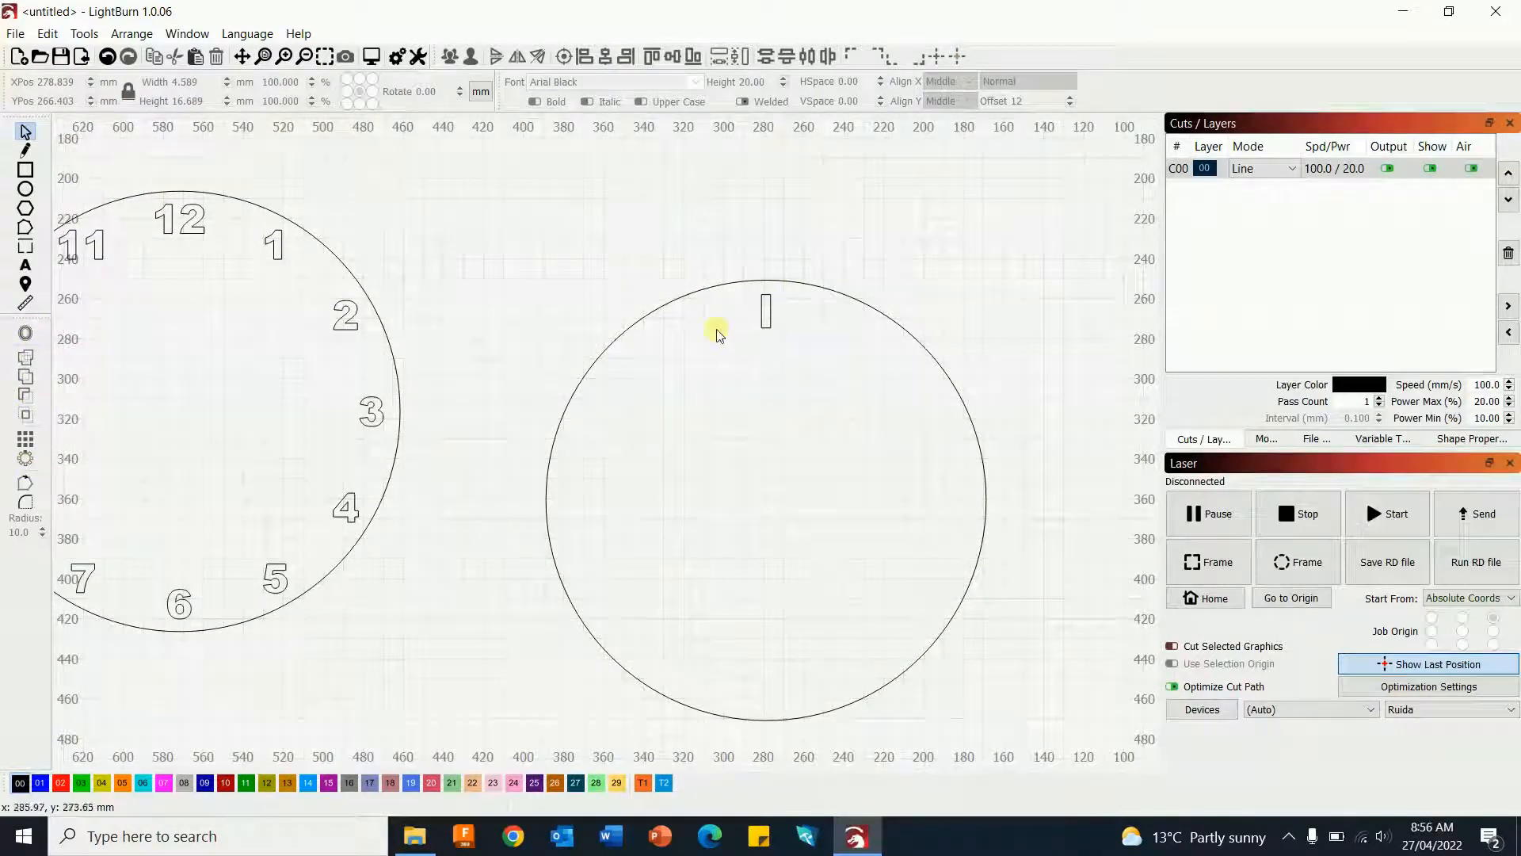
- Circular-array the small rectangle around the second circle's centre with 12 copies over 360° and object copies rotated
left_click(767, 307)
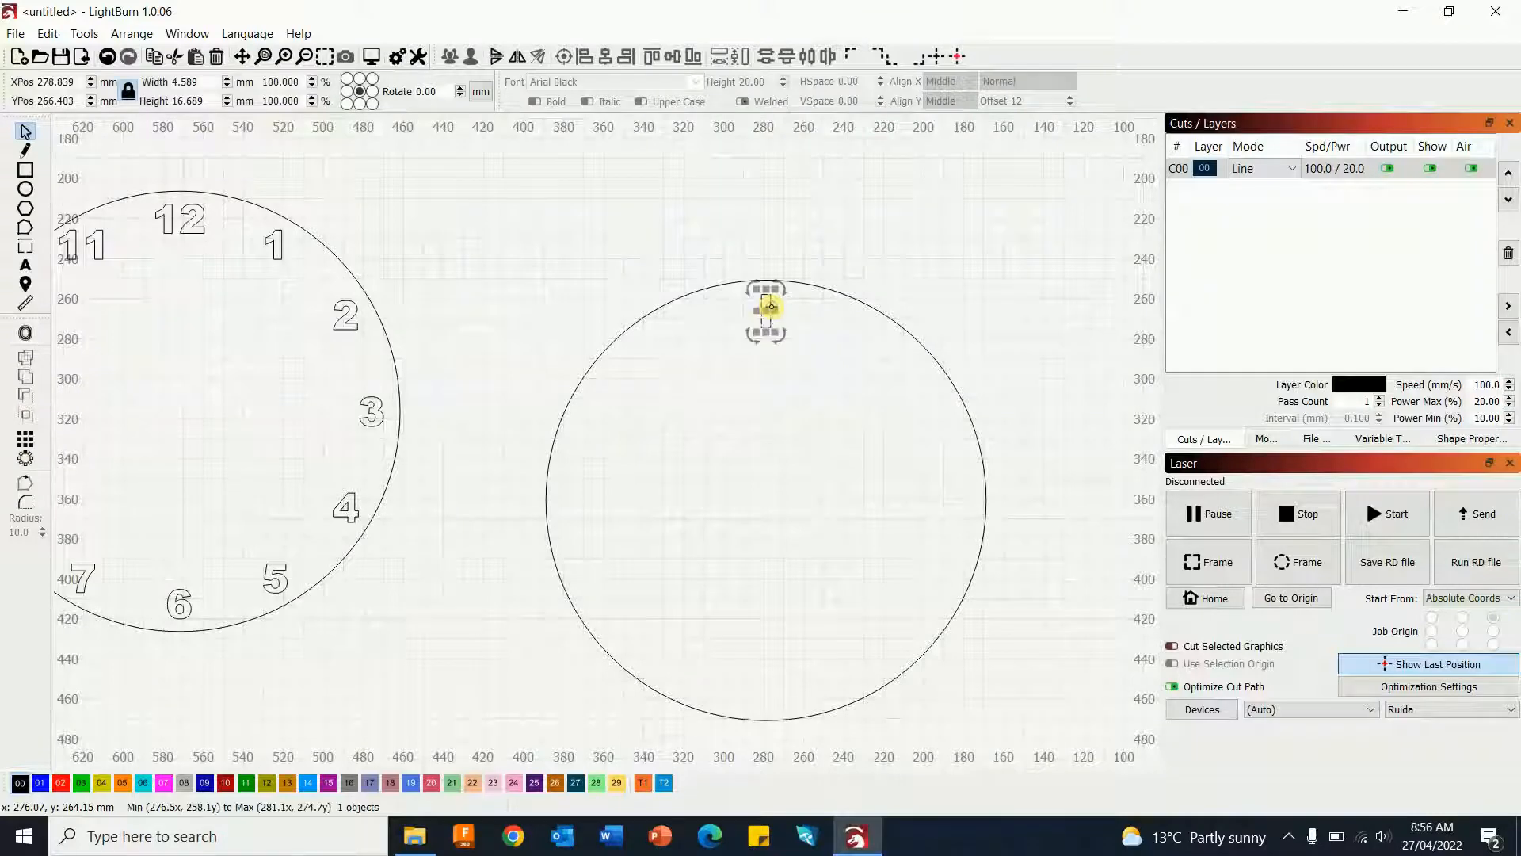
left_click(856, 300, "shift")
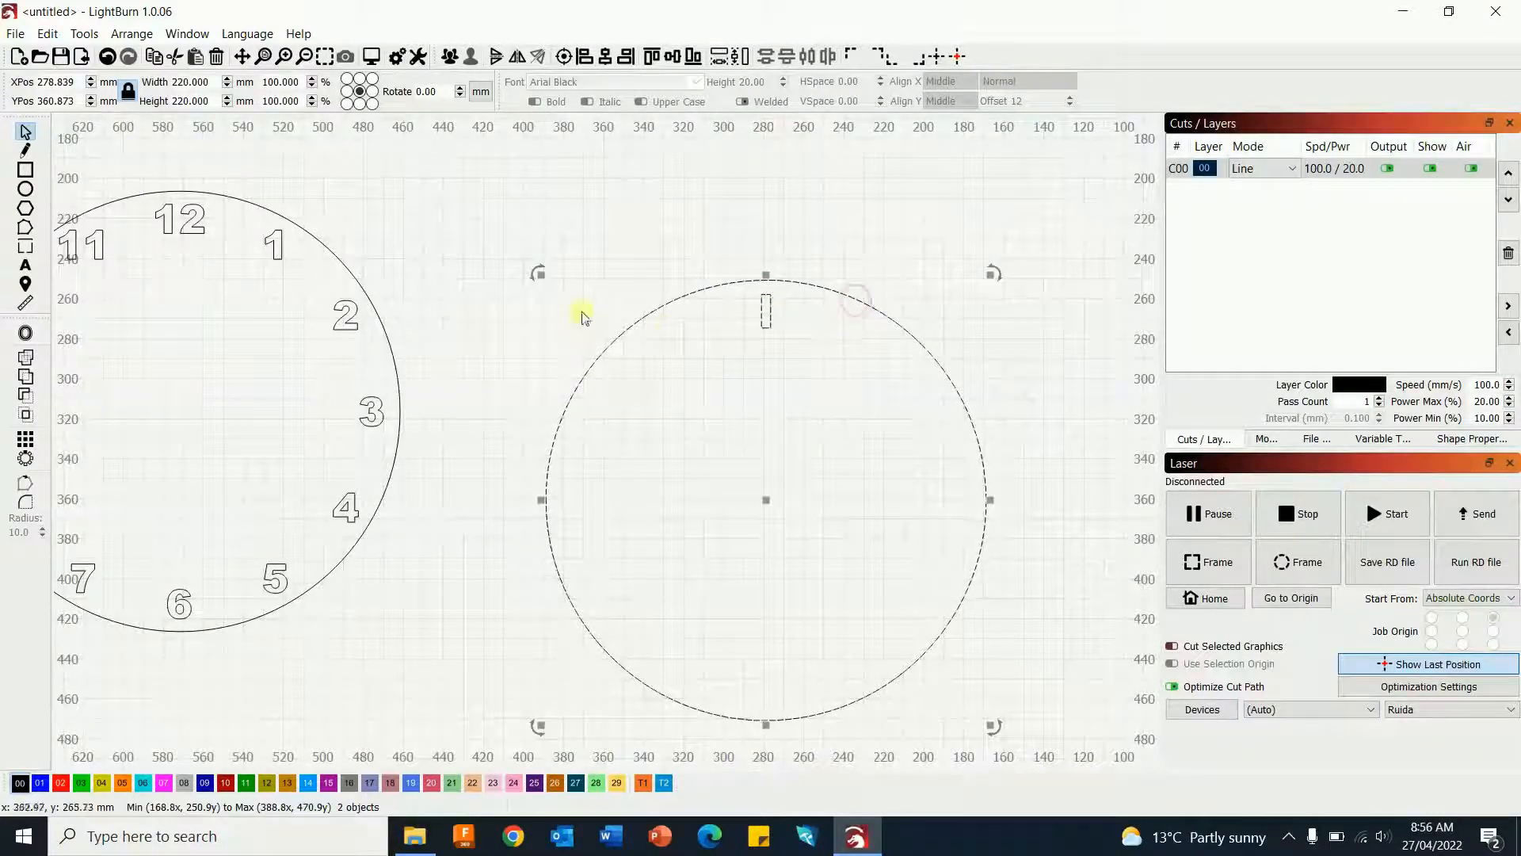
left_click(25, 459)
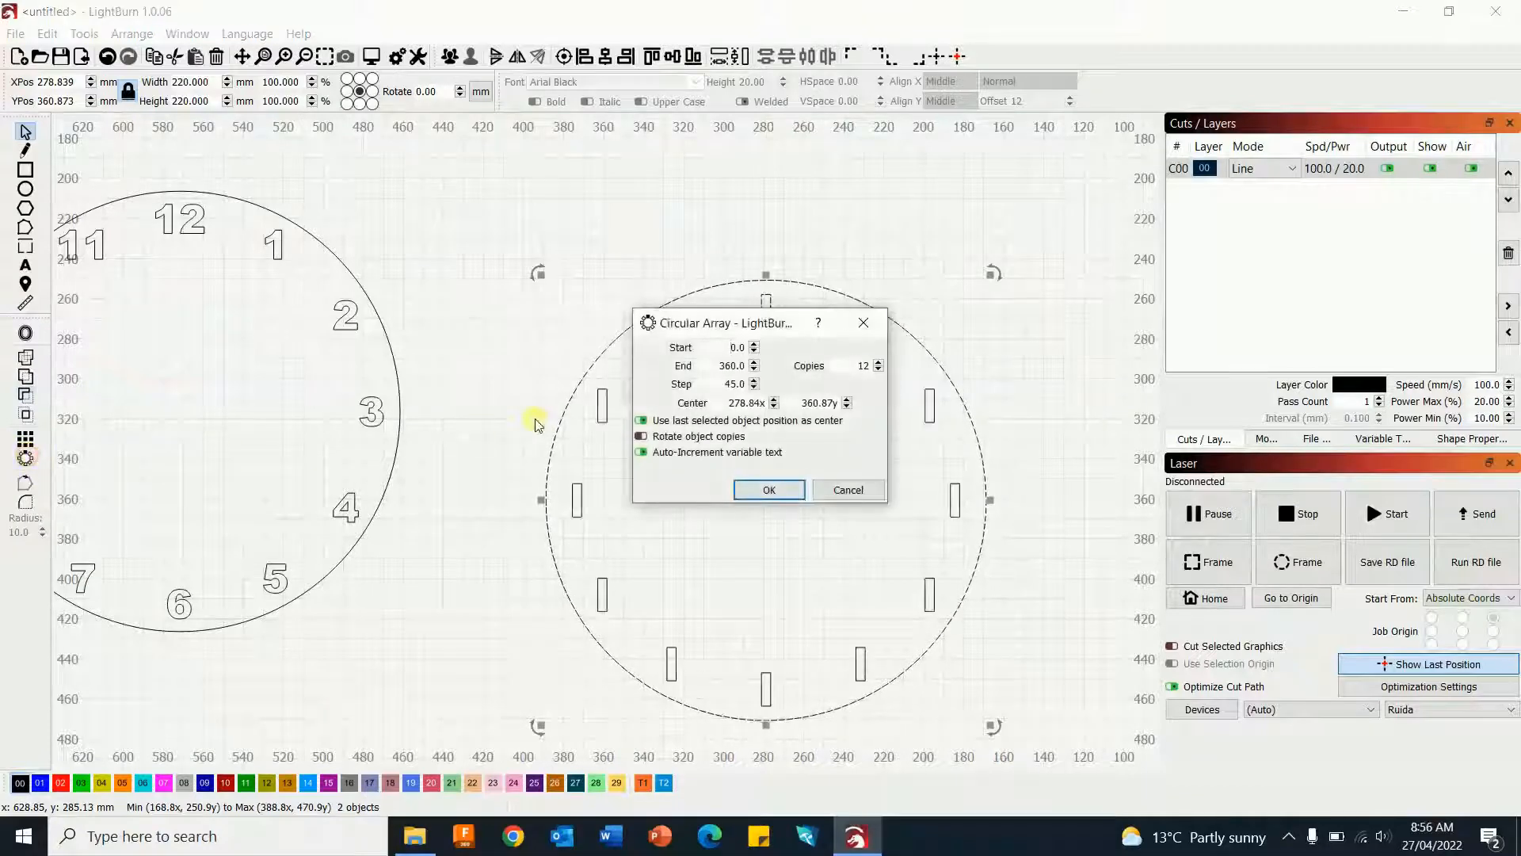
left_click(642, 436)
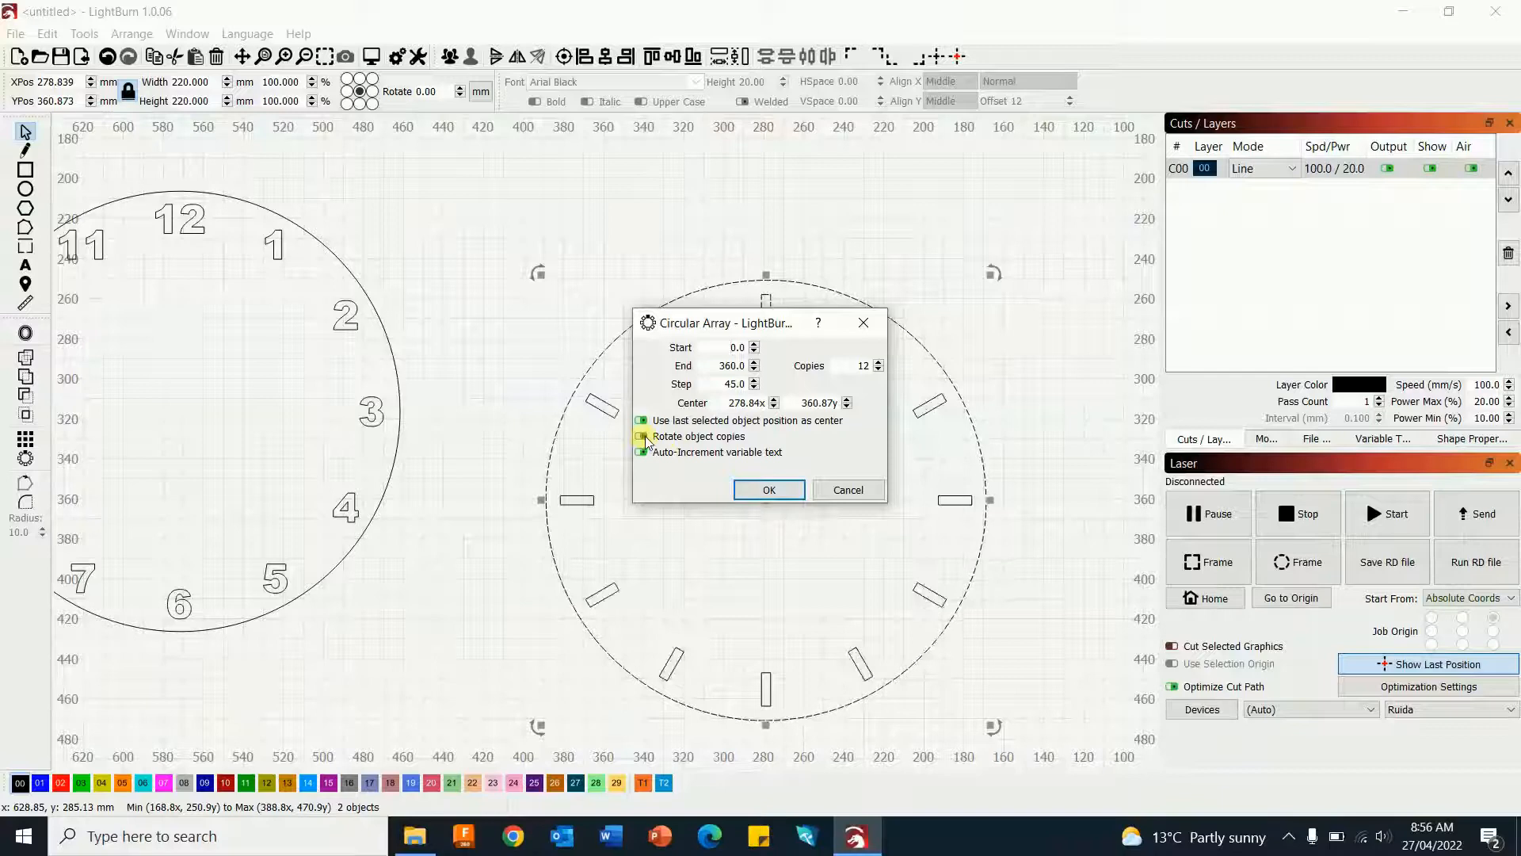
left_click(768, 489)
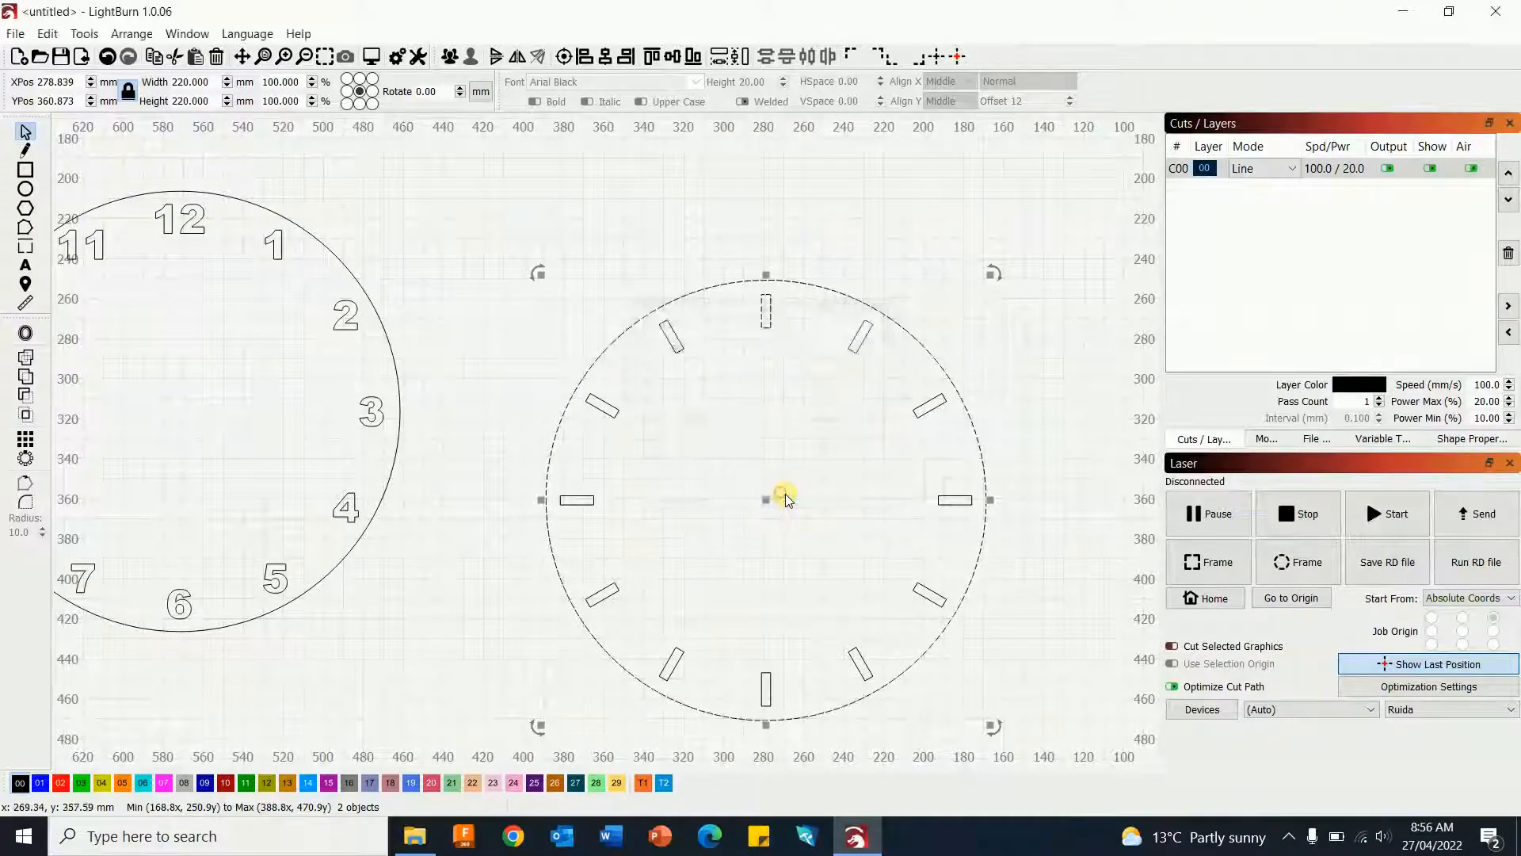
left_click(1057, 350)
- Draw a rectangle about 194 × 119 mm above the second clock face
scroll(1052, 360, "down", 3)
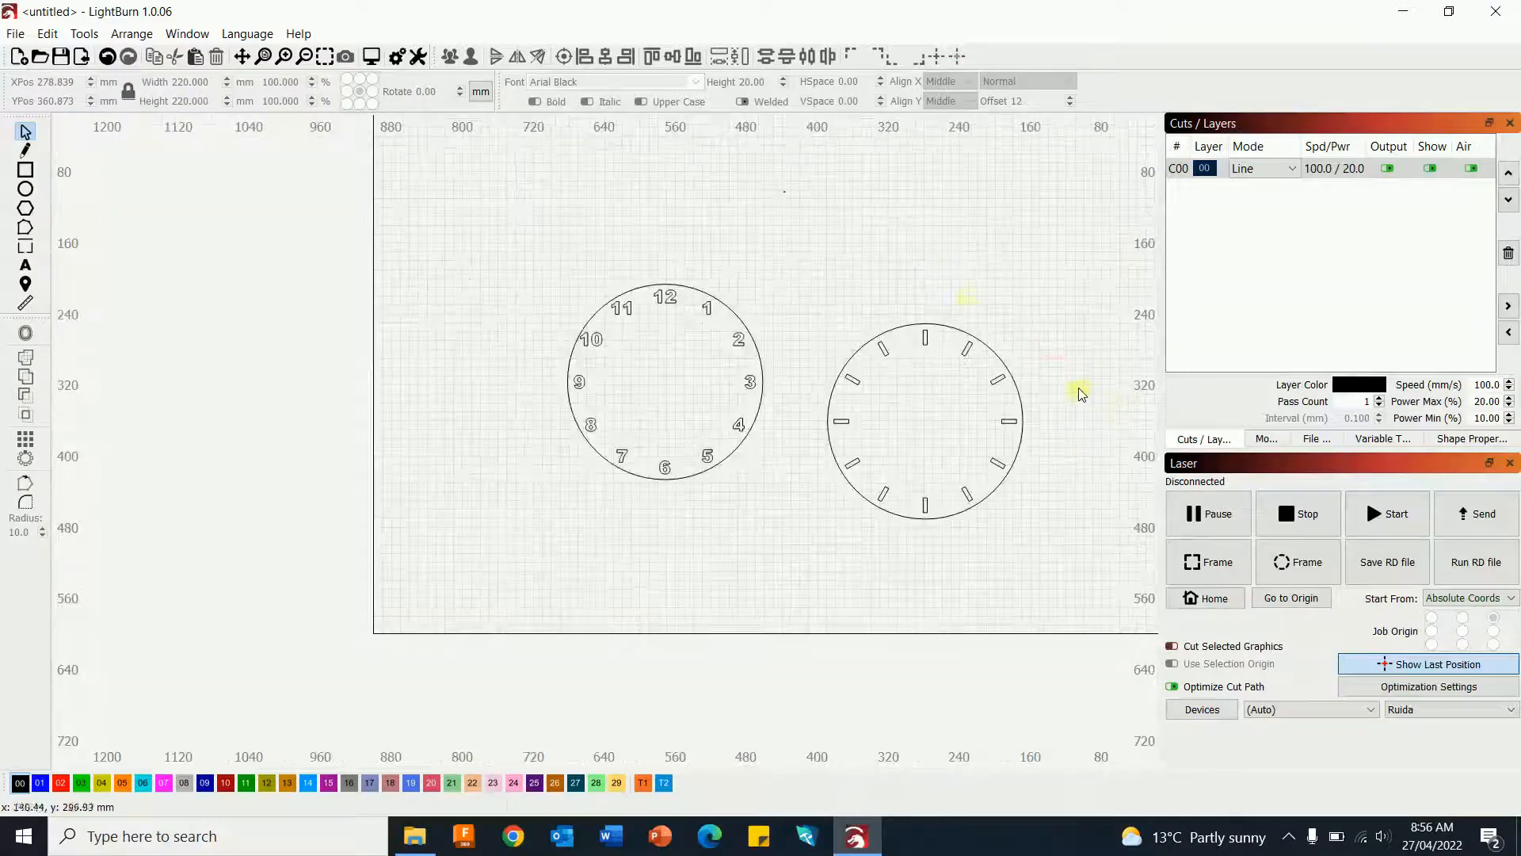
left_click(25, 170)
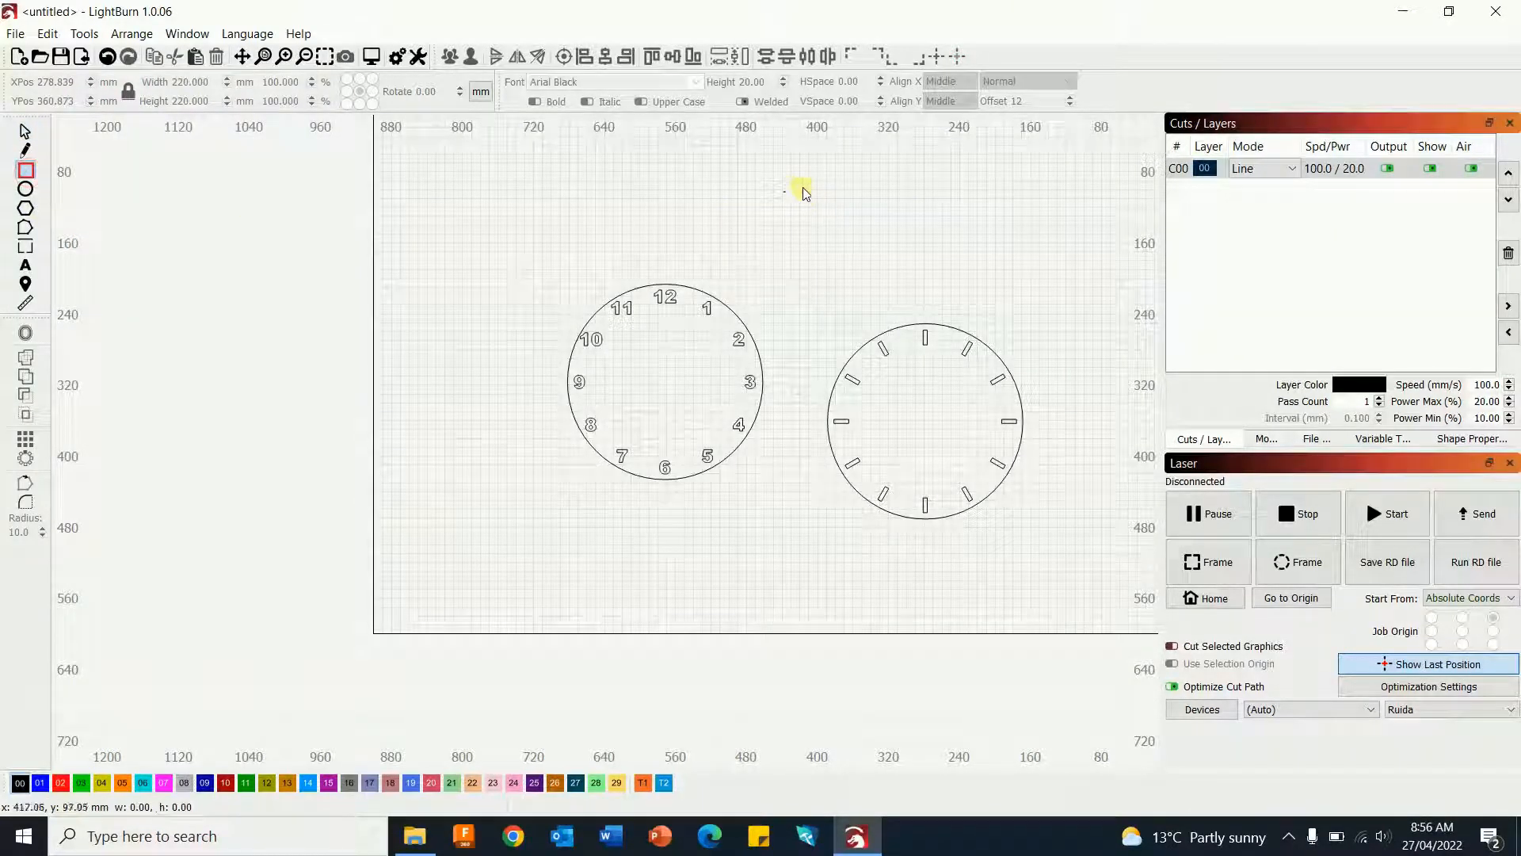
left_click_drag(797, 193, 969, 296)
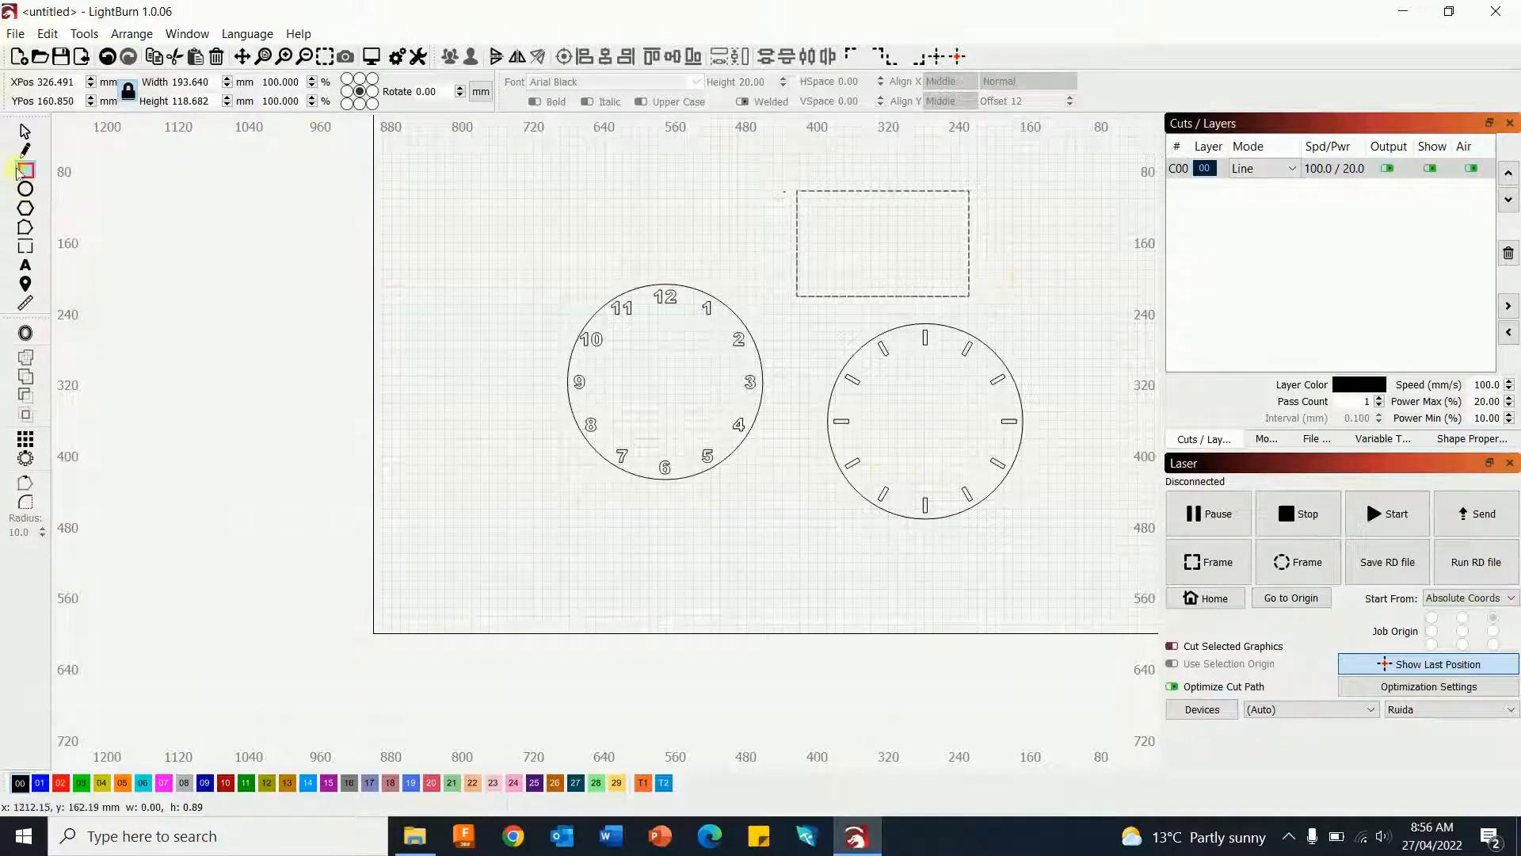
left_click(26, 130)
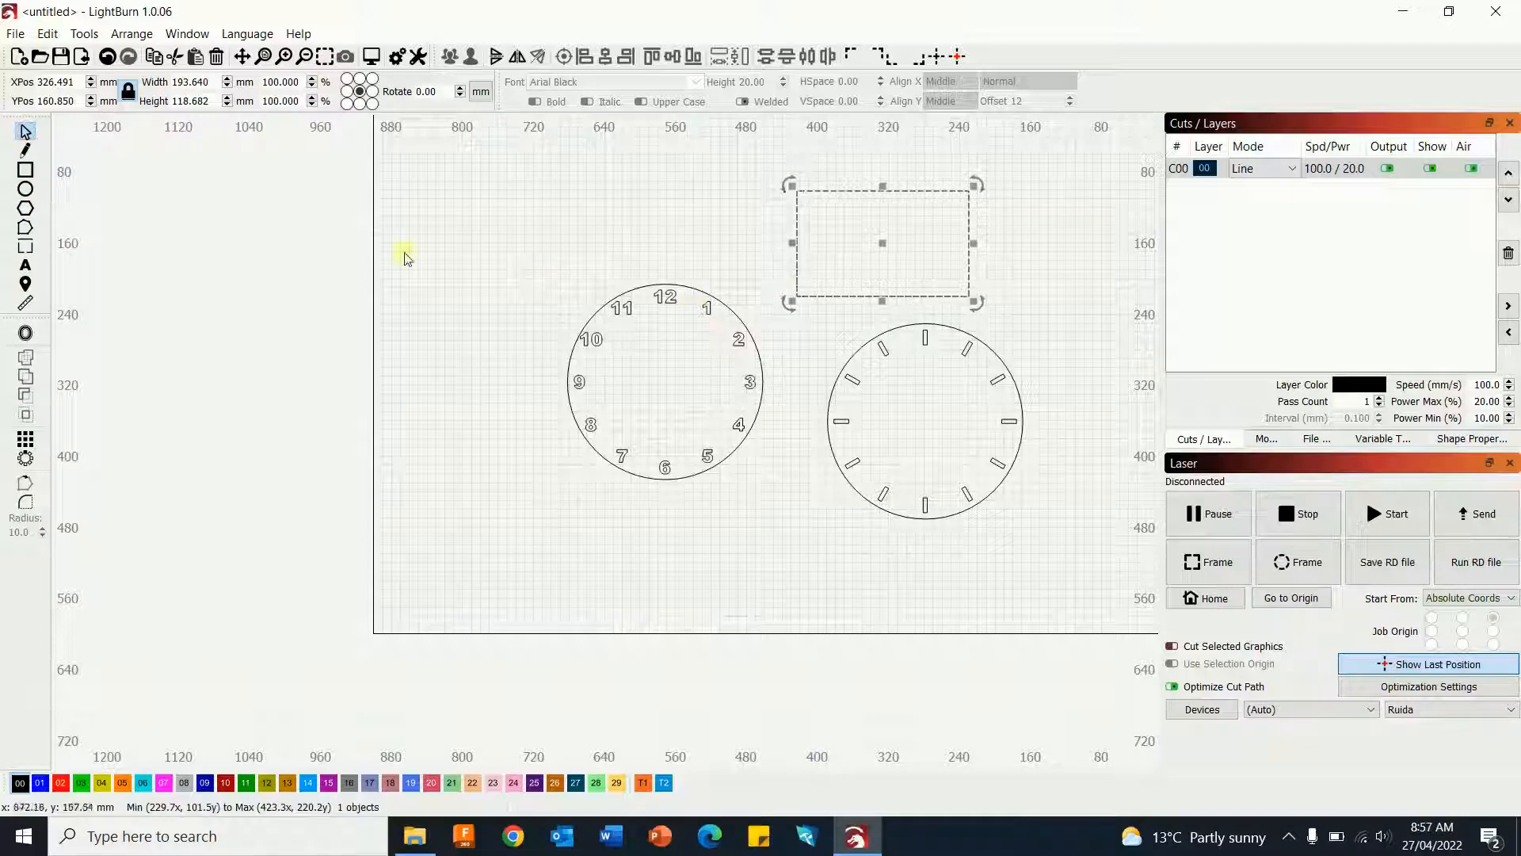
- With proportions locked, set the new rectangle's width to 220 mm, then its height to 150 mm, and move it up about 20 mm
double_click(213, 82)
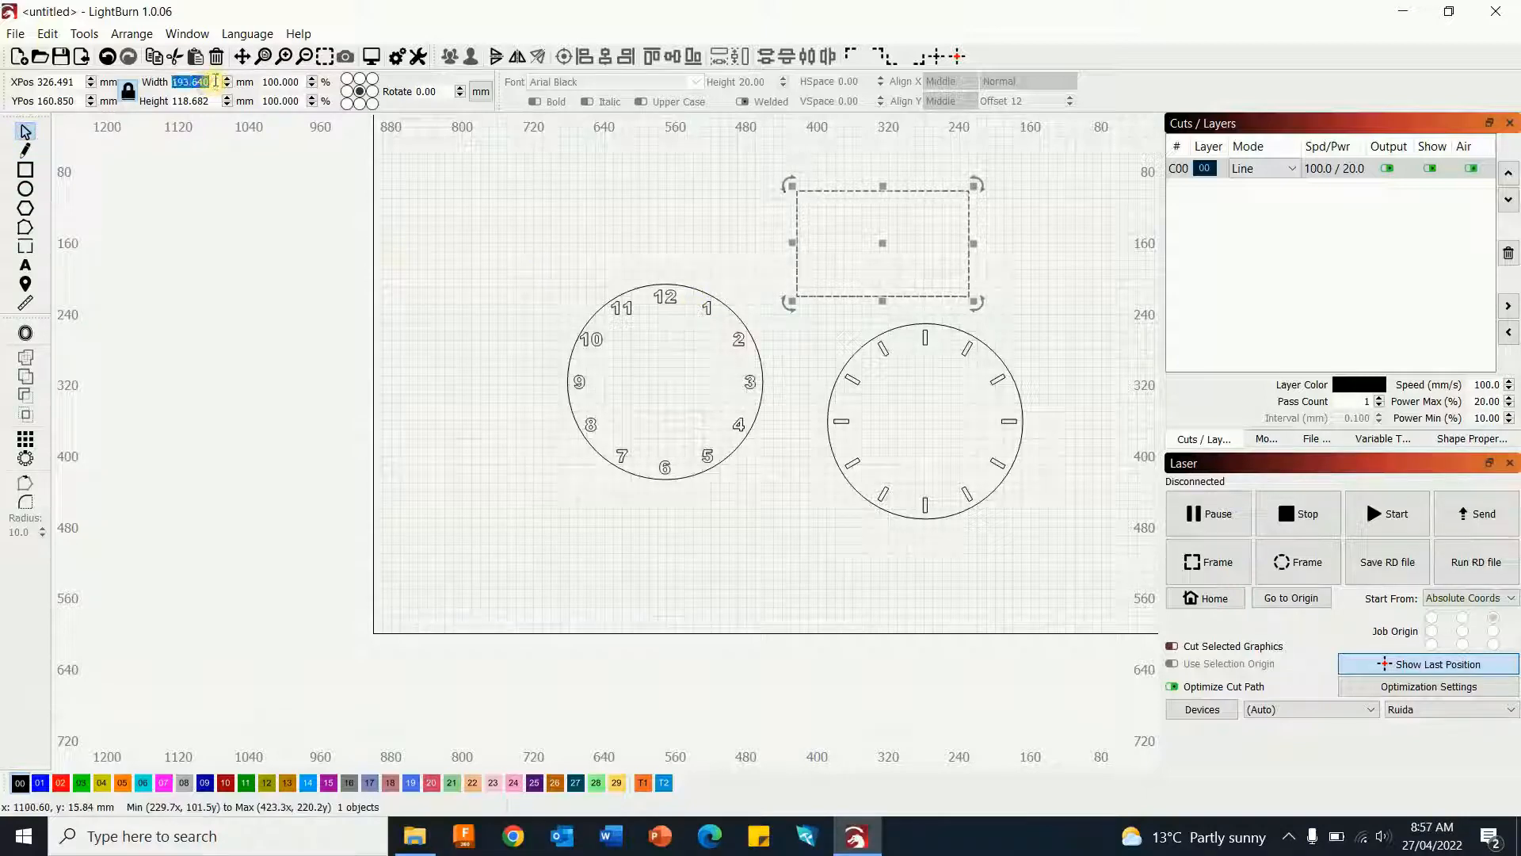
type("220")
key("Tab")
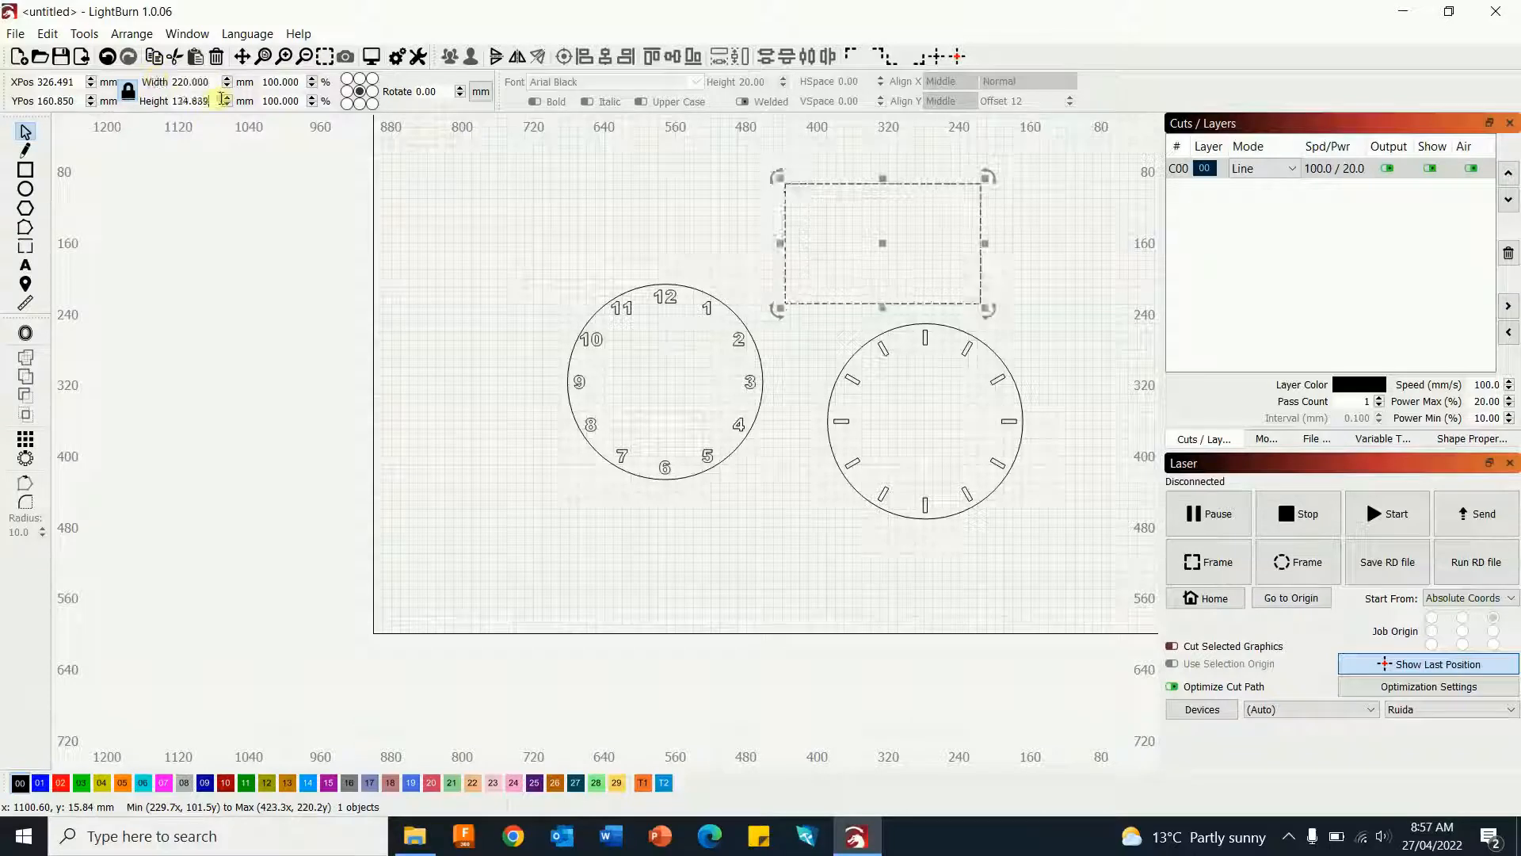
type("1")
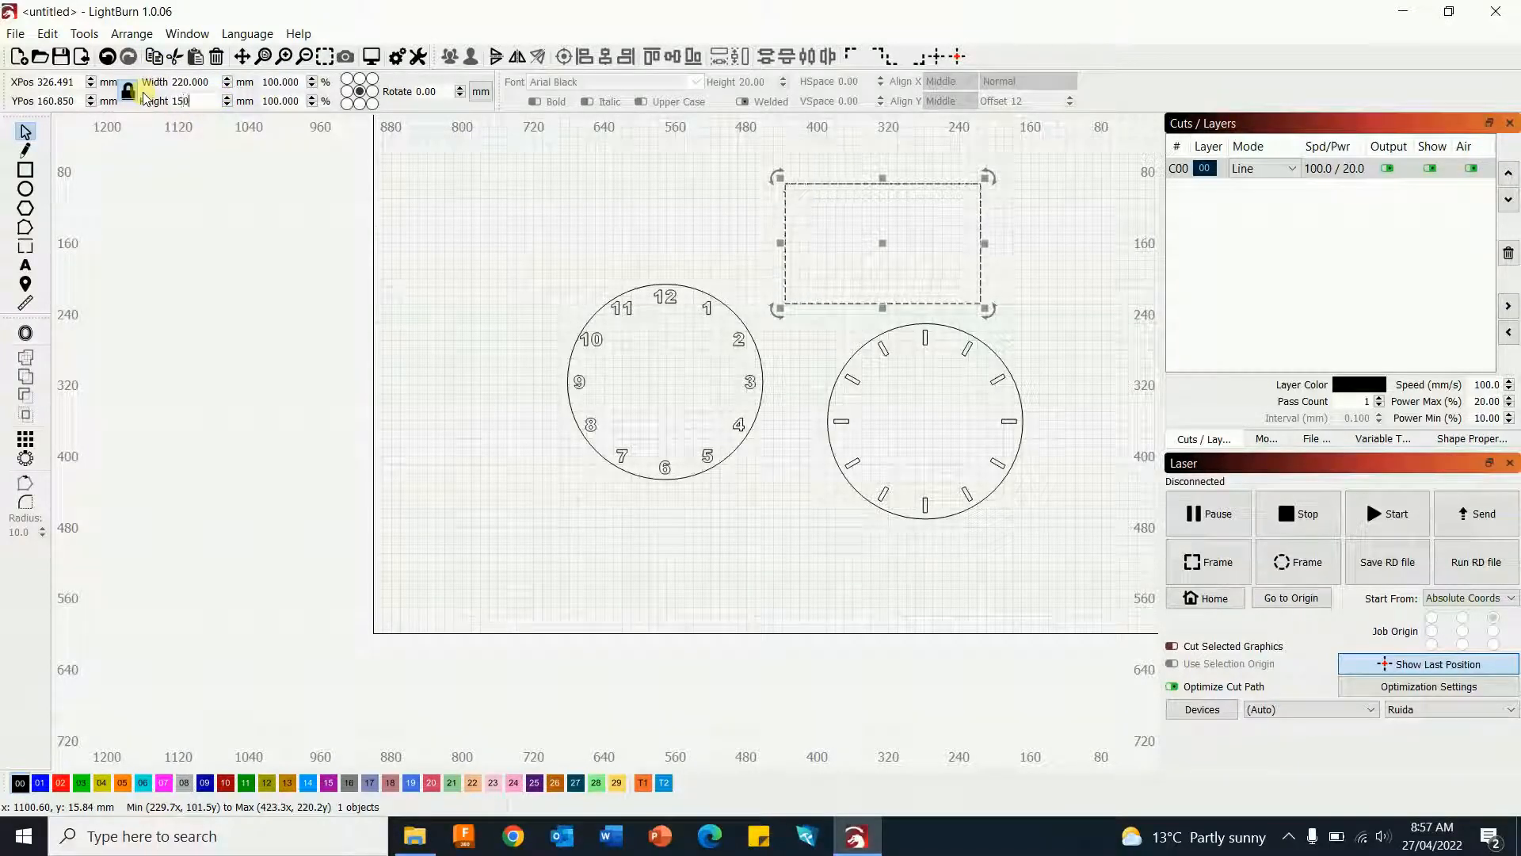
type("50")
key("Return")
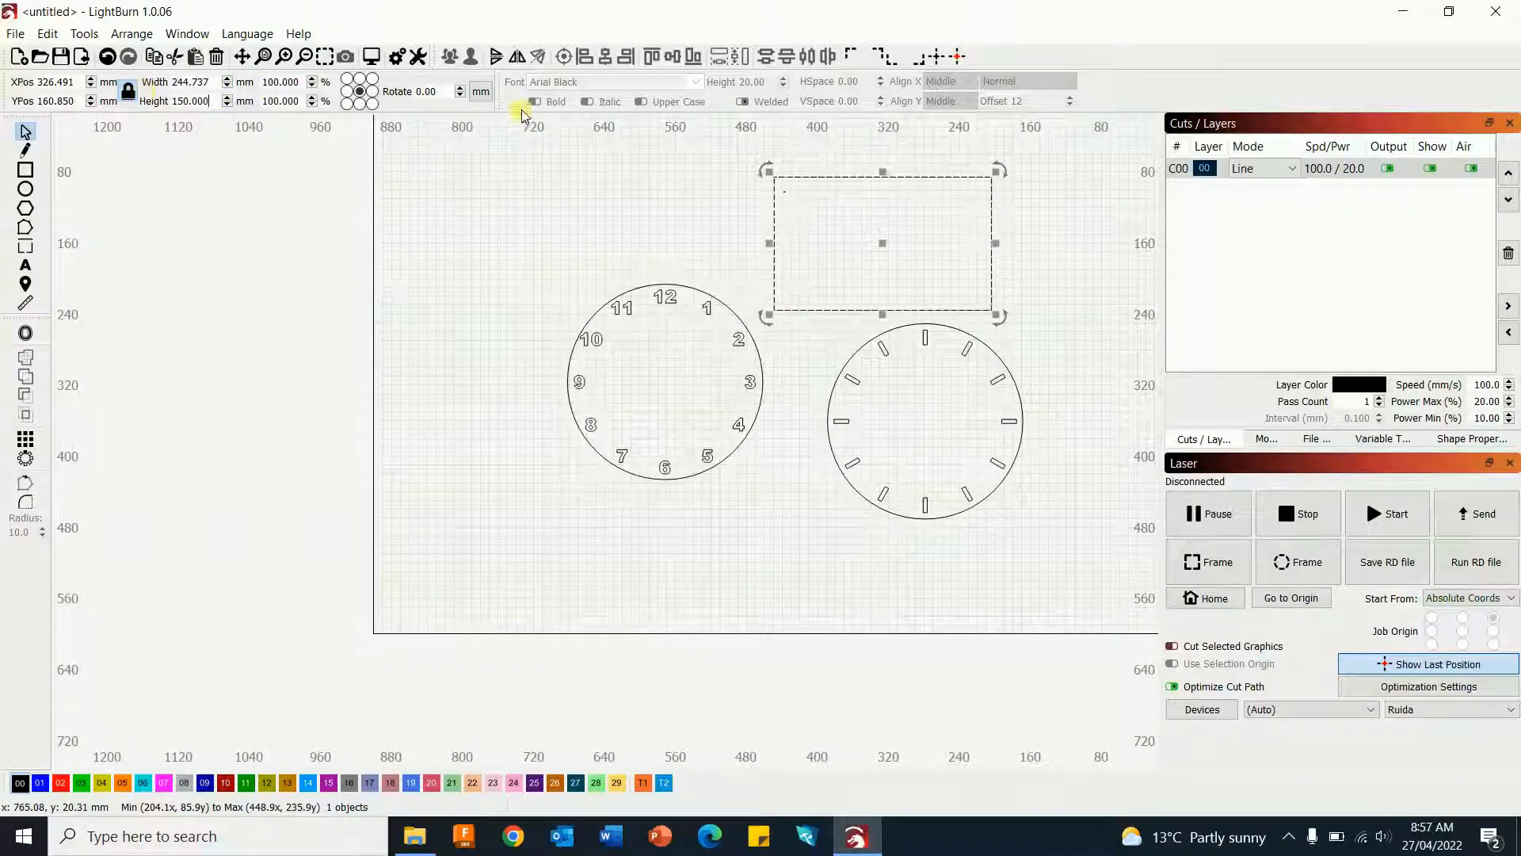
left_click_drag(882, 244, 881, 226)
left_click(1043, 246)
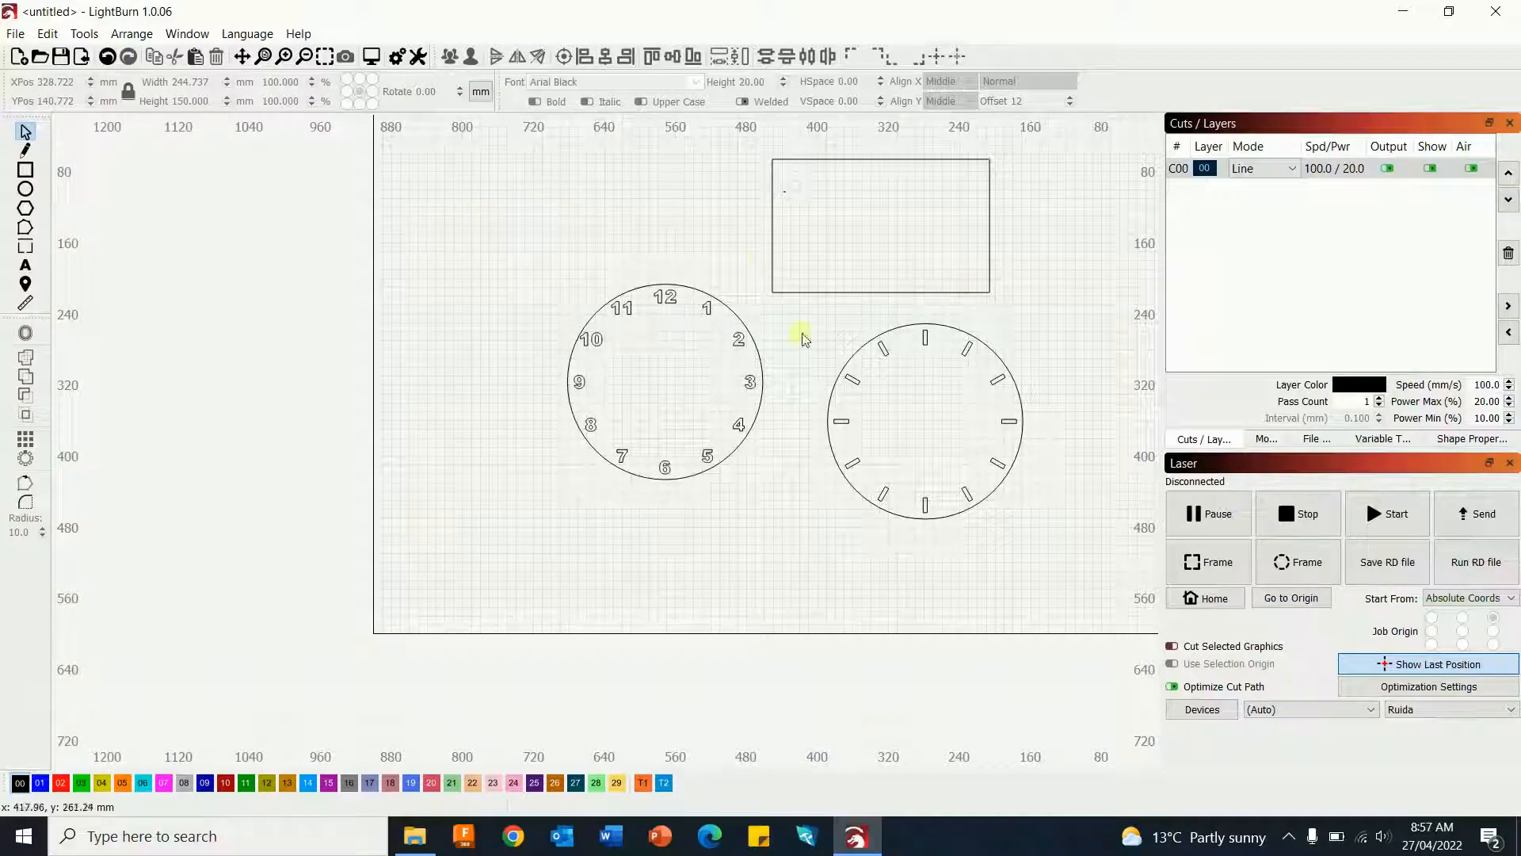
- Add the numeral 12 as 15 mm high Arial Black text at the upper middle inside the rectangle
key("t")
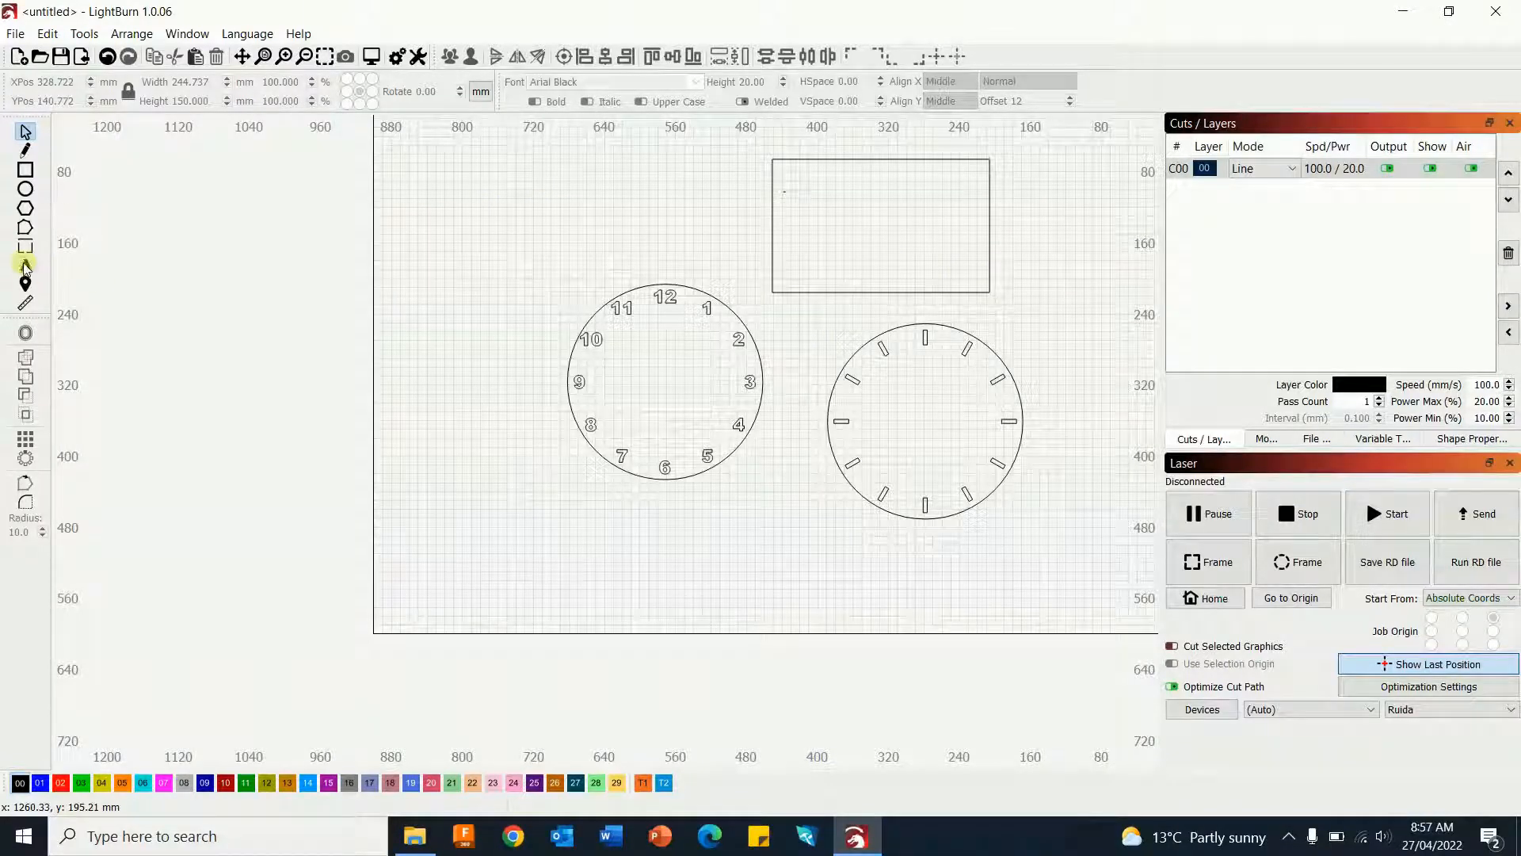
scroll(897, 142, "up", 3)
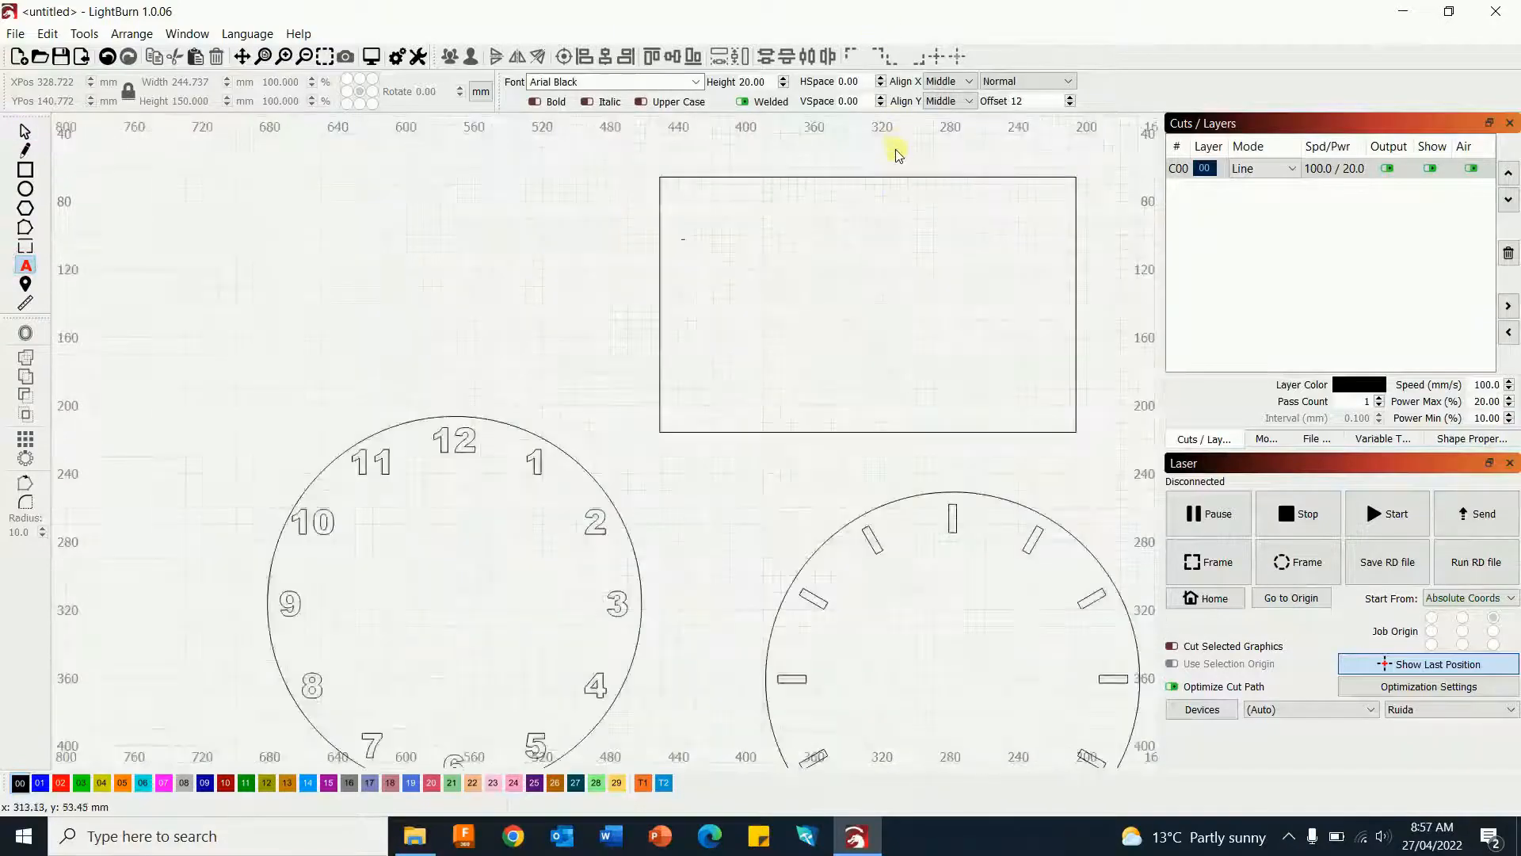
left_click_drag(924, 236, 676, 261)
scroll(652, 239, "up", 1)
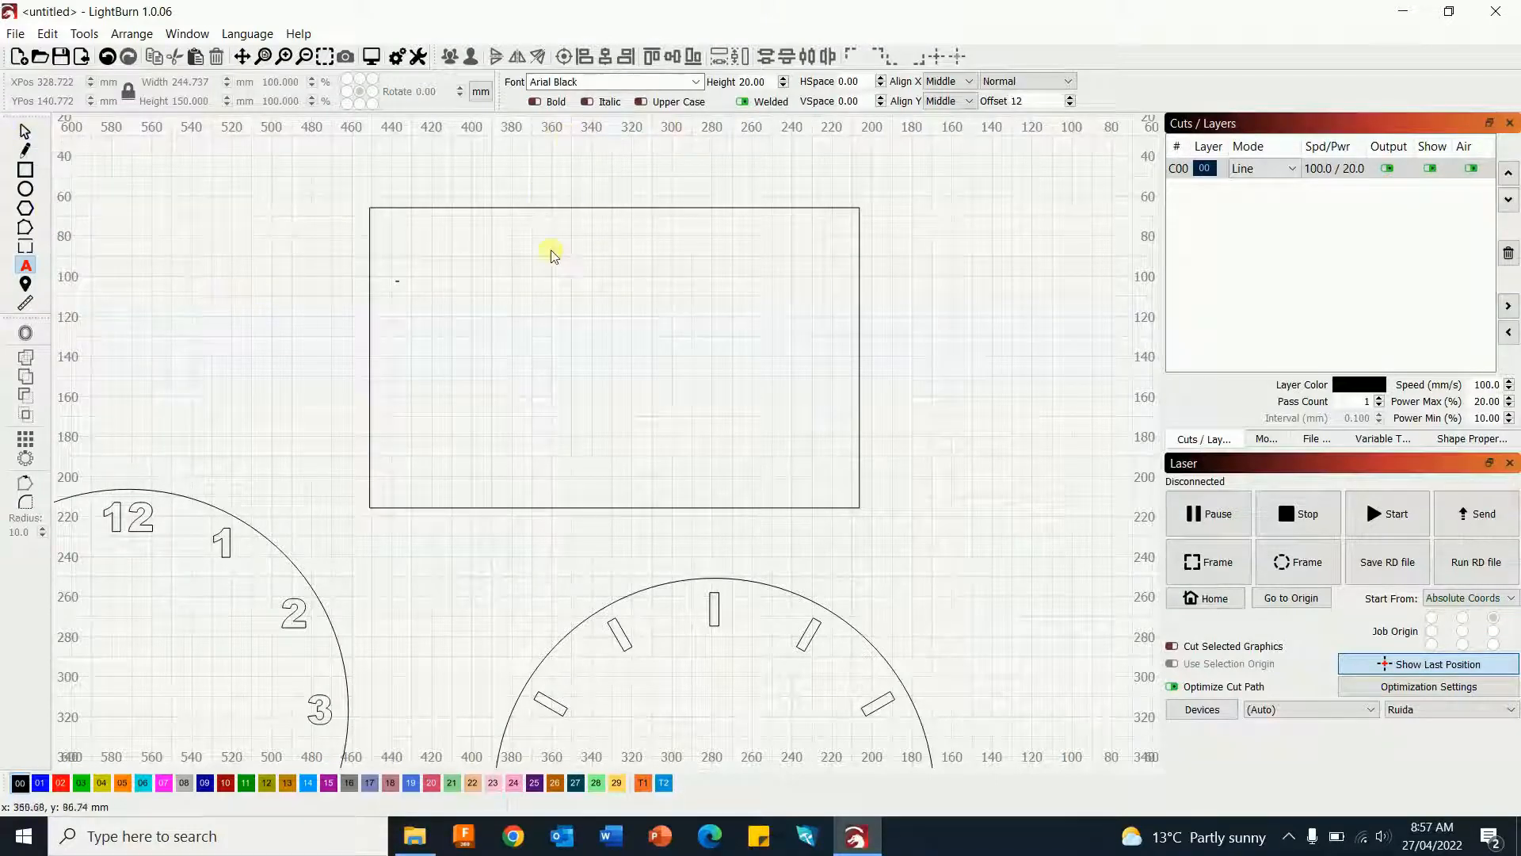
left_click(585, 234)
left_click(615, 223)
type("12")
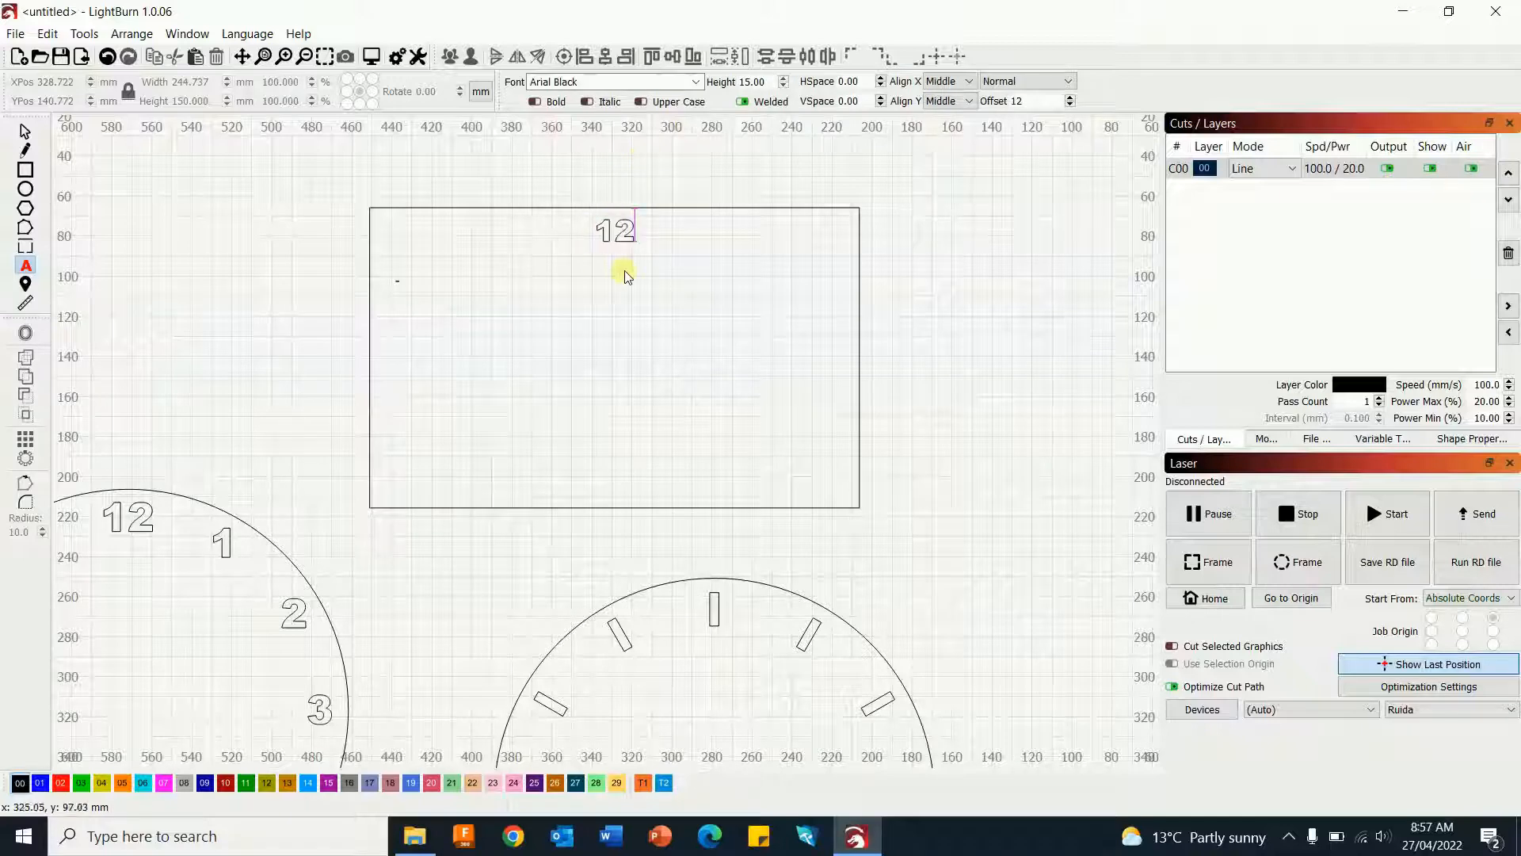
- Place the numerals 1 to 11 as separate texts clockwise around the inside of the rectangle
left_click(710, 242)
type("1")
left_click(775, 293)
type("2")
left_click(816, 374)
type("3")
left_click(798, 458)
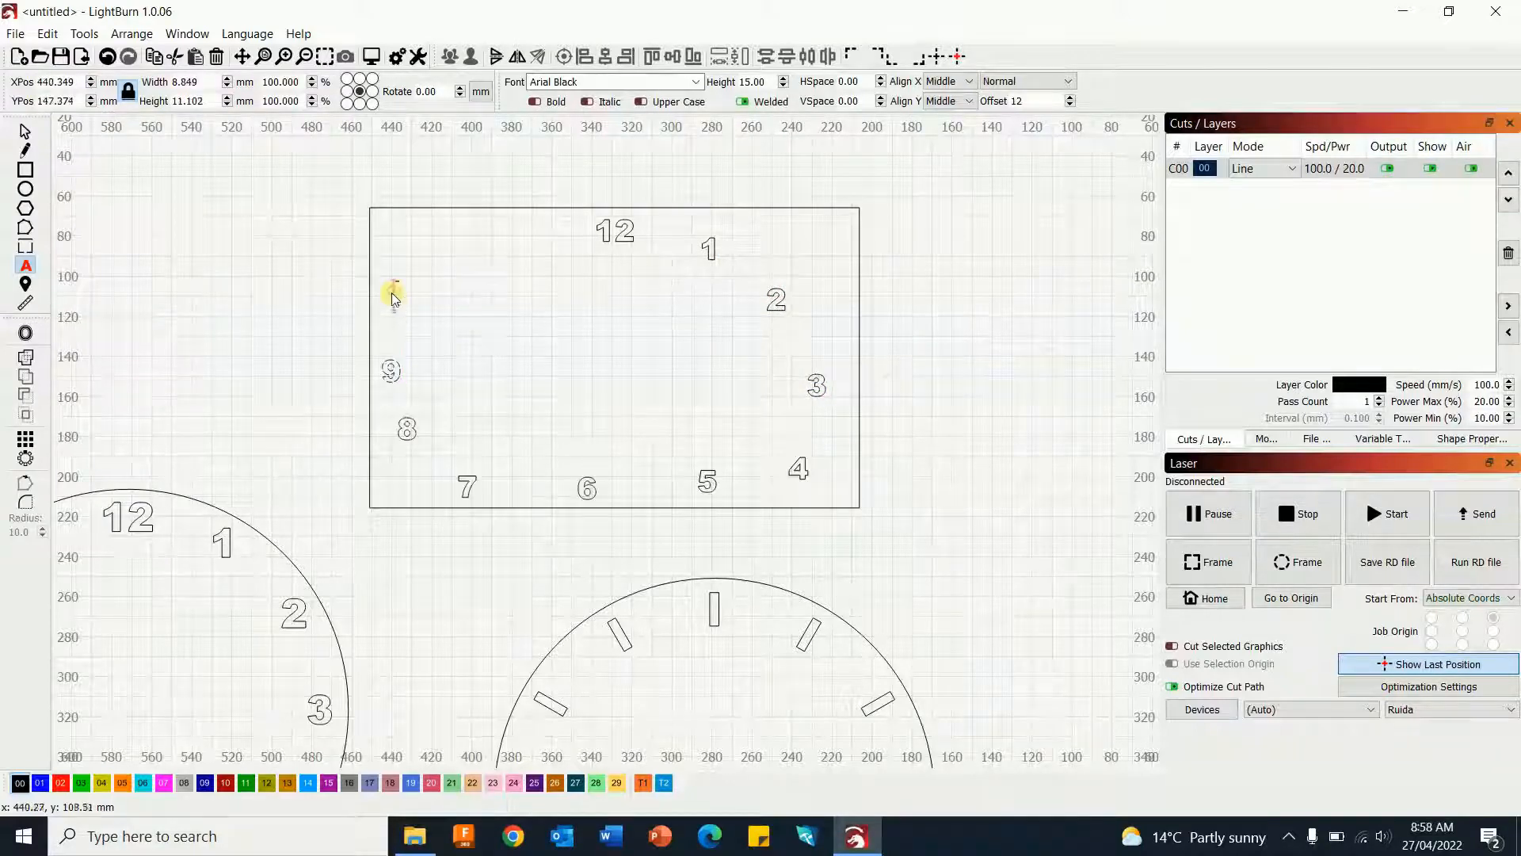
type("10")
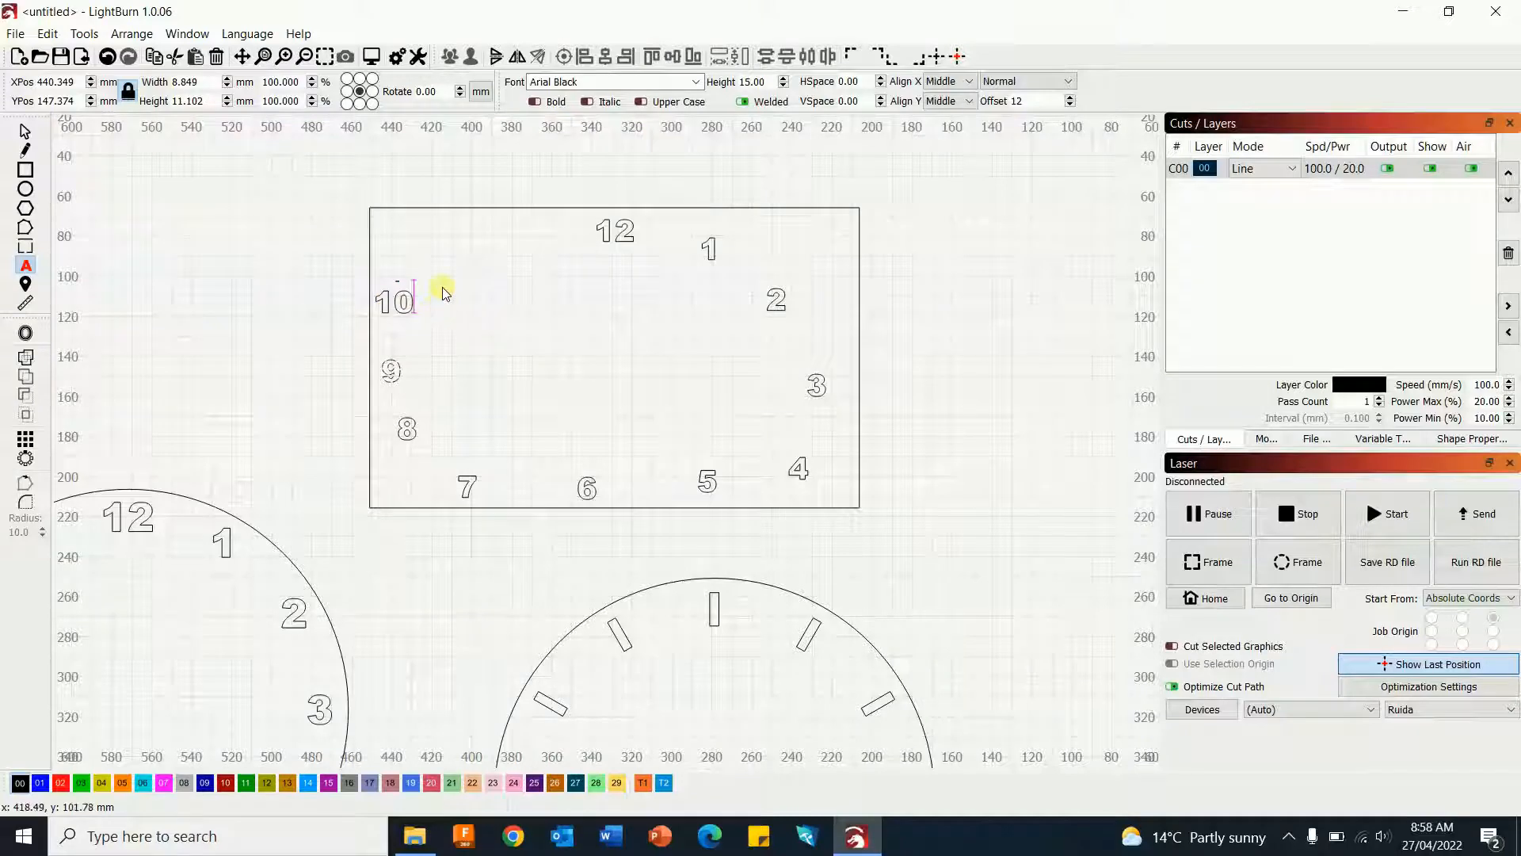
left_click(421, 247)
type("11")
key("Escape")
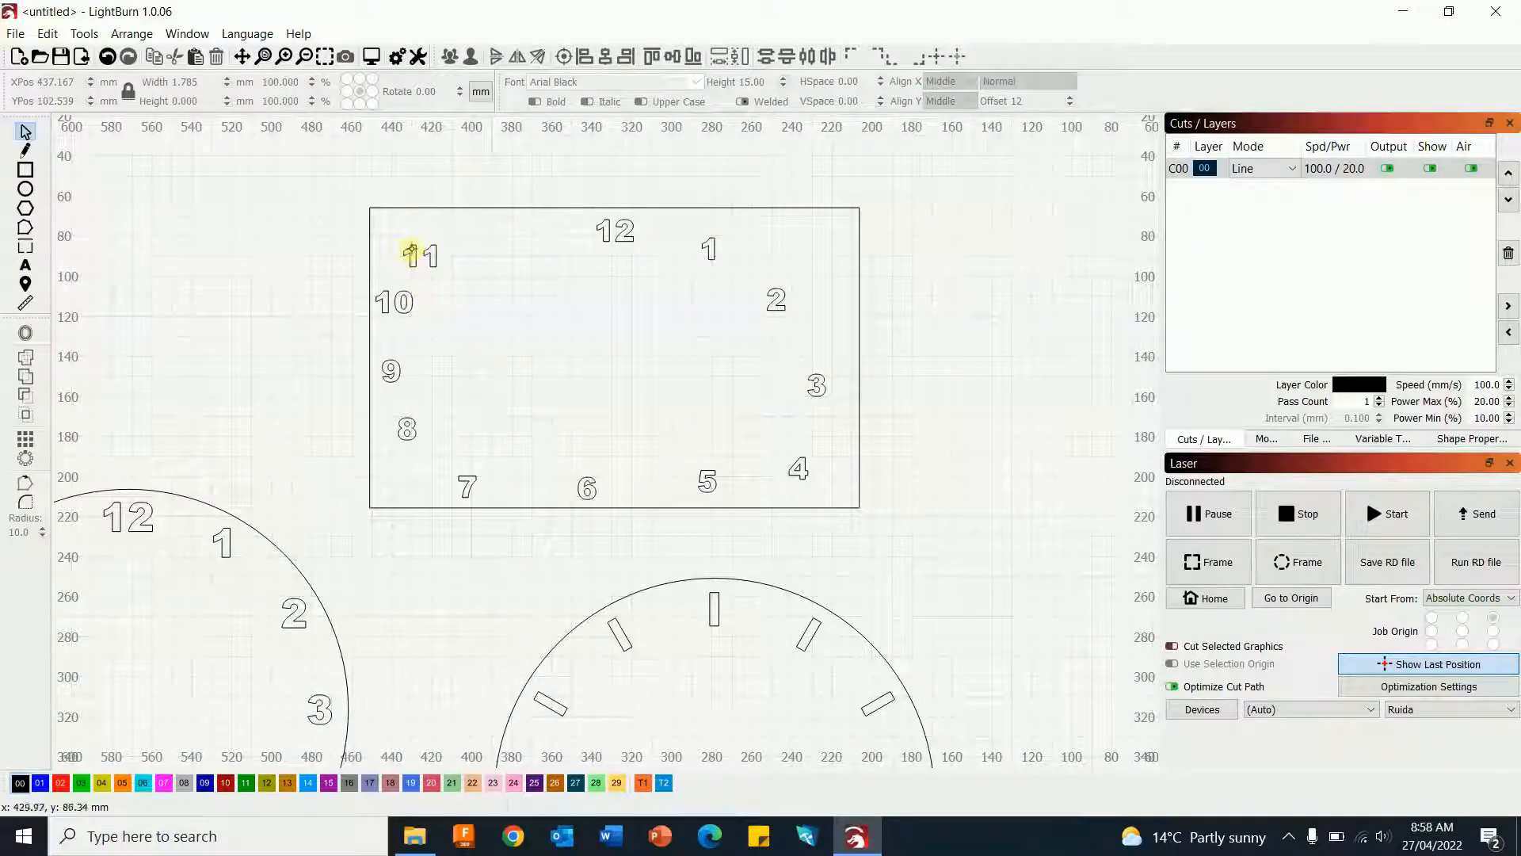
- Move the numeral 11 up about 10 mm and slightly right, near the rectangle's upper-left corner
left_click(435, 260)
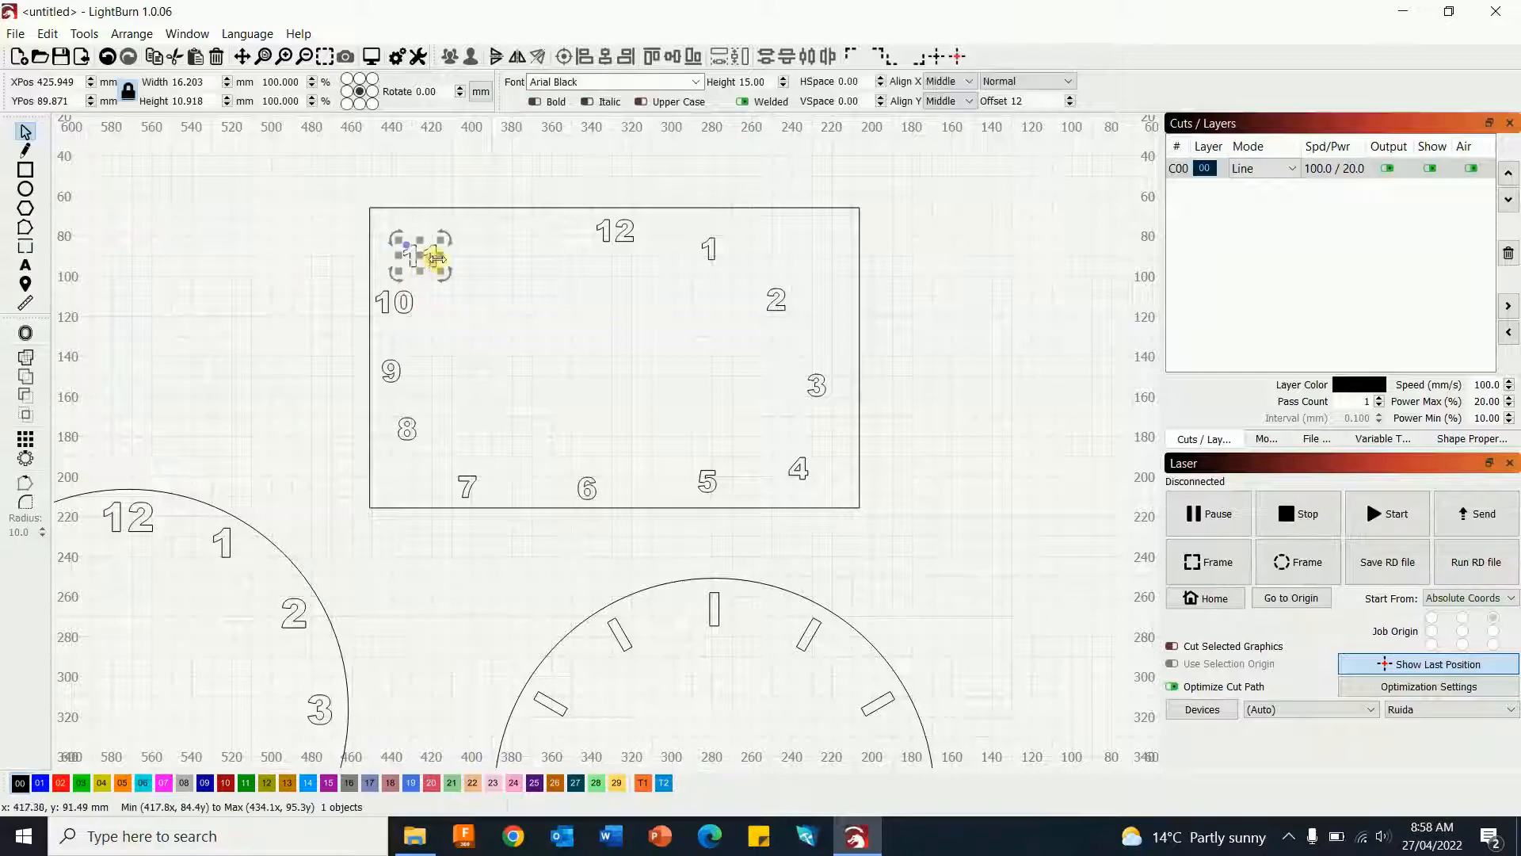
mouse_move(421, 255)
left_mouse_down()
mouse_move(455, 247)
mouse_move(428, 237)
left_mouse_up()
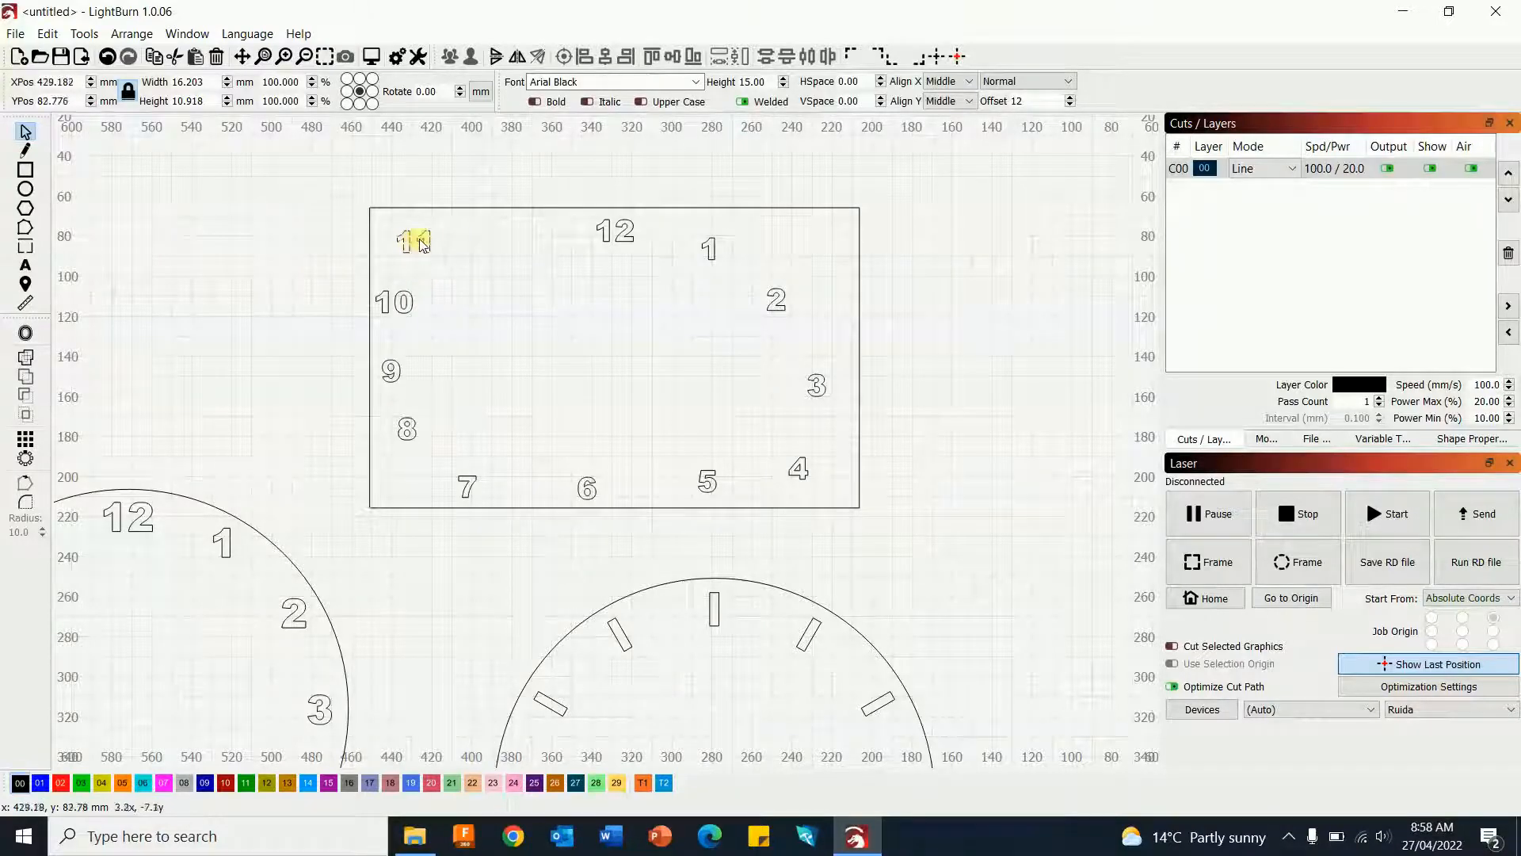
left_click(642, 331)
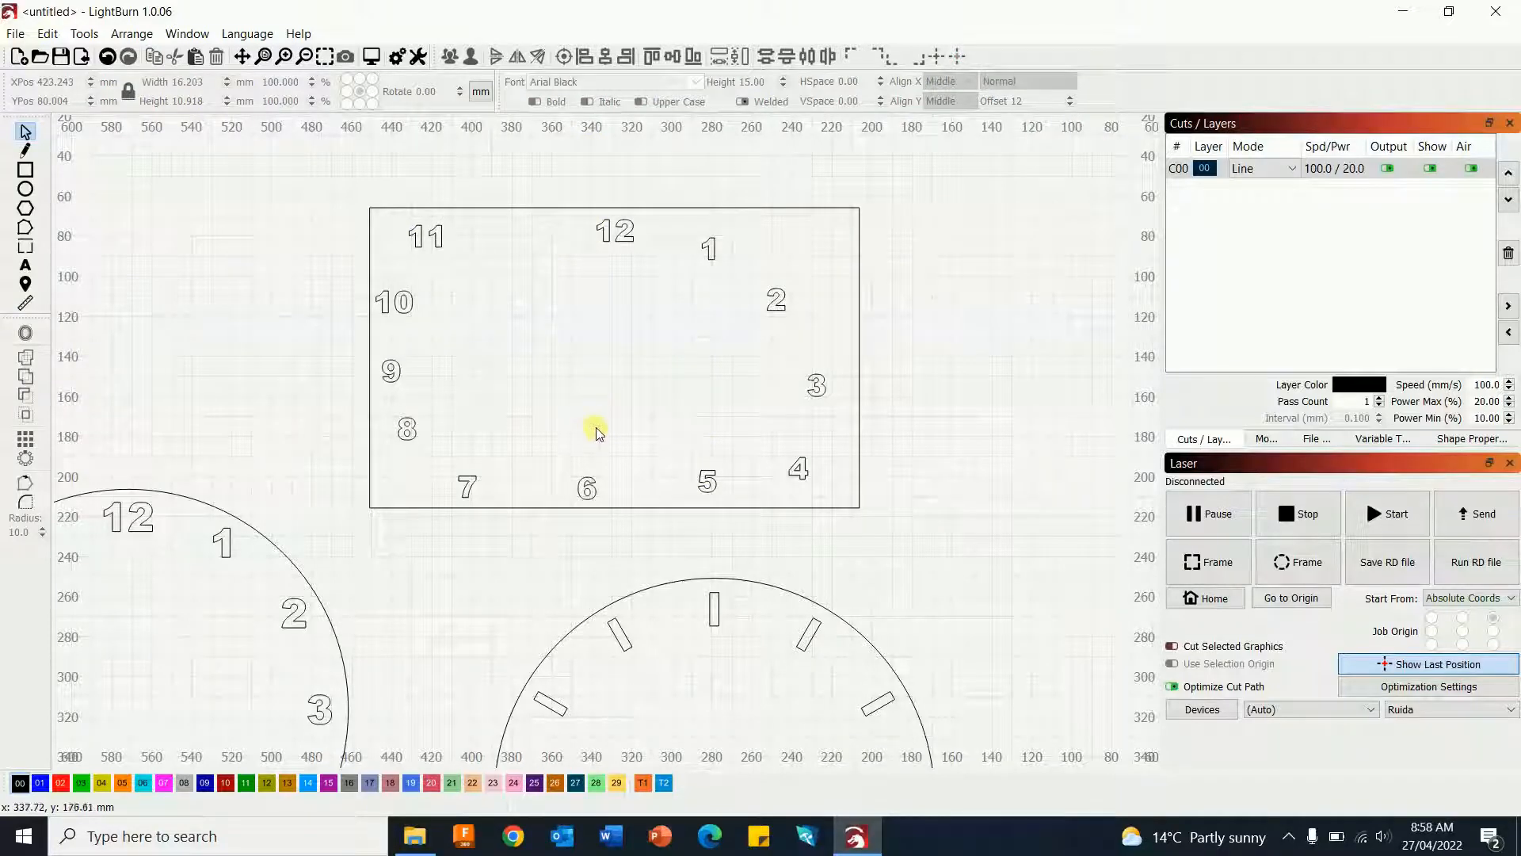
- Align the numerals 12 and 6 on a shared vertical centre line and centre the pair in the rectangle
left_click_drag(523, 141, 666, 547)
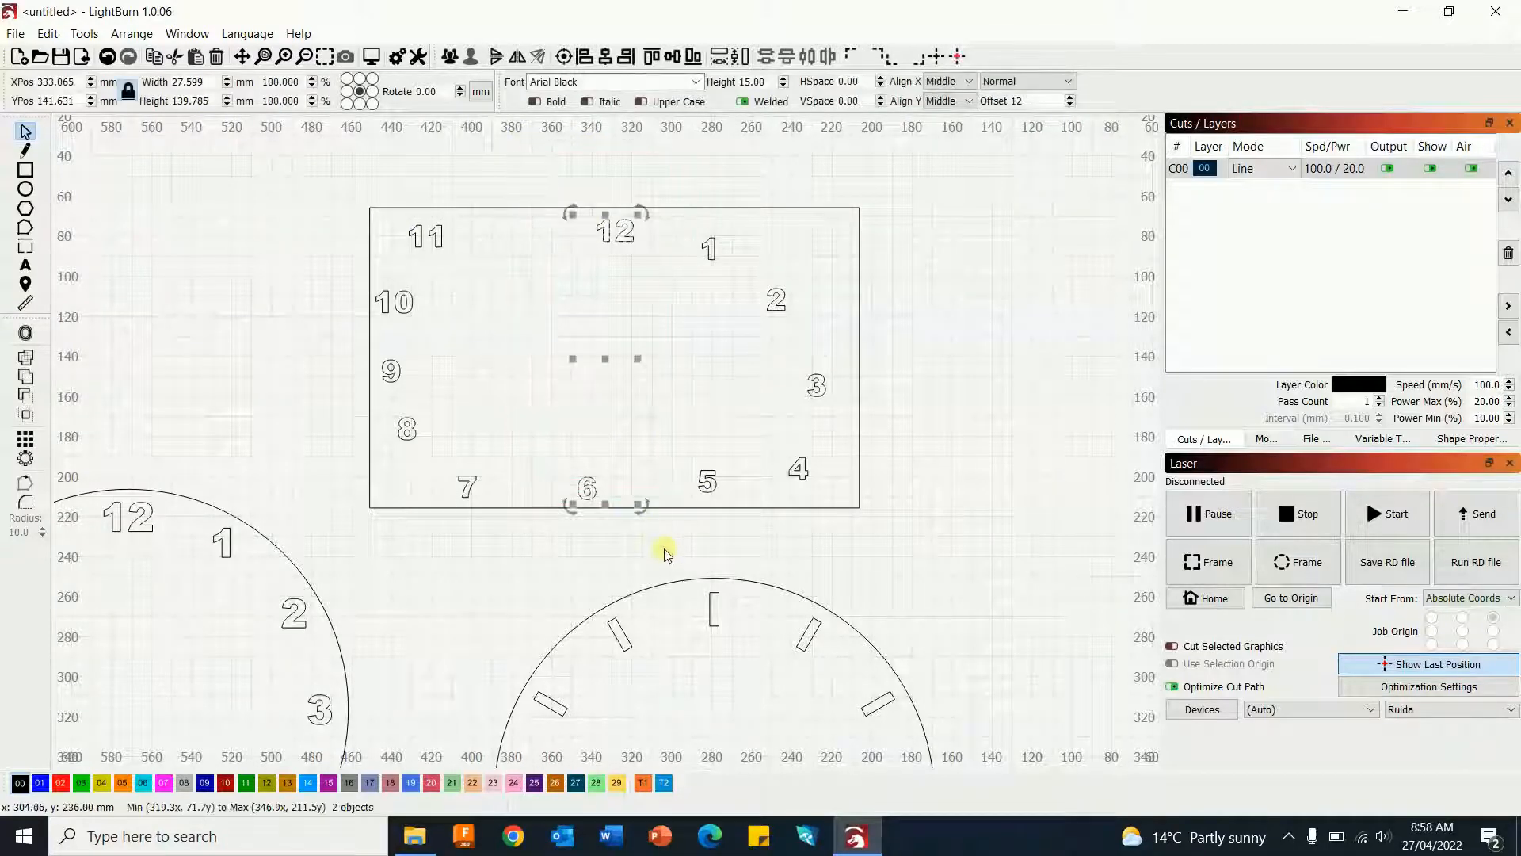
left_click(606, 56)
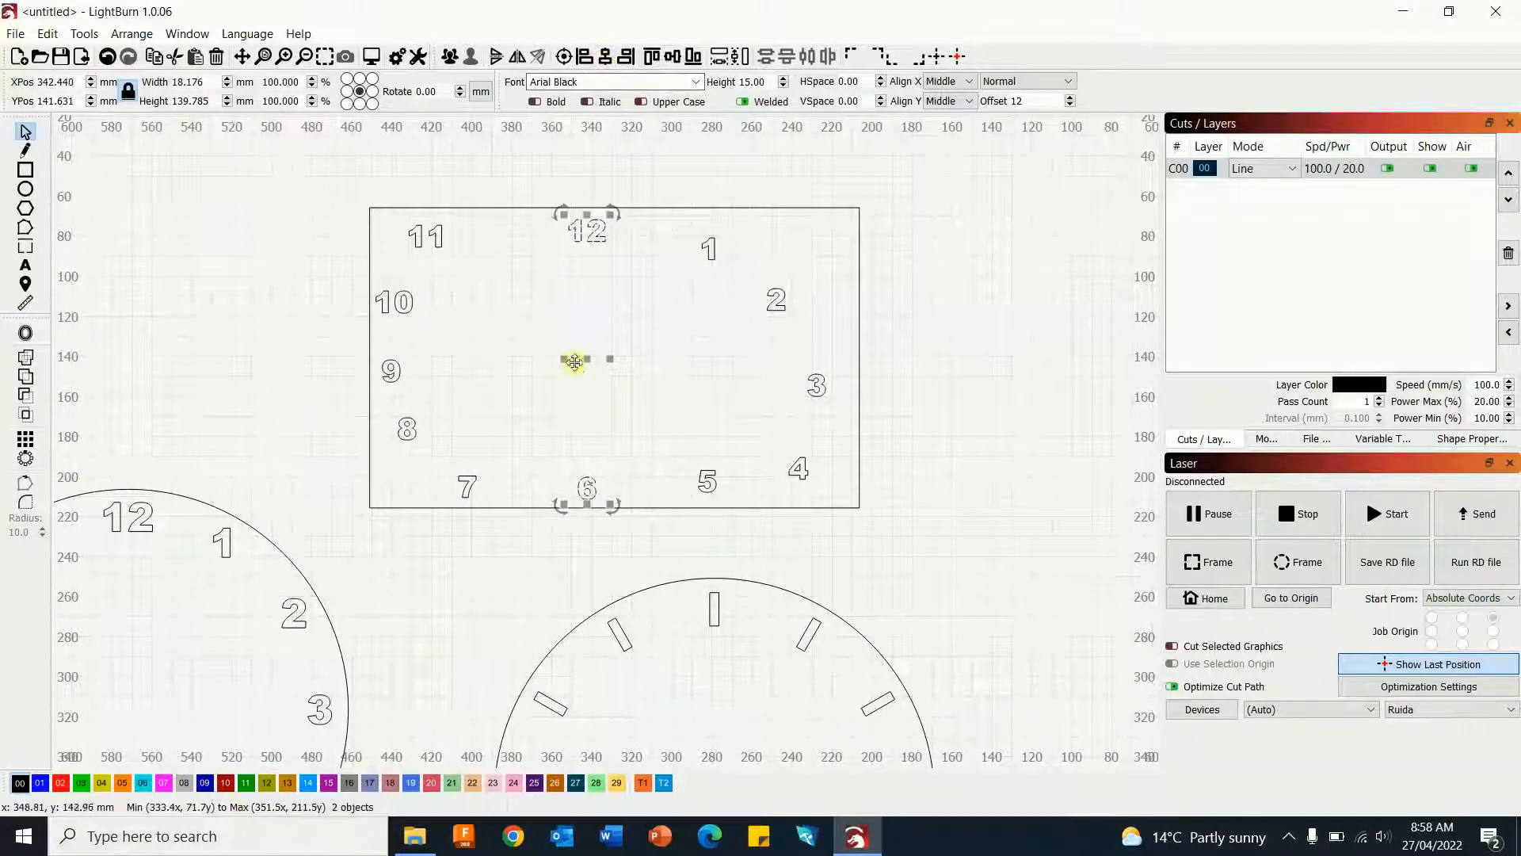
mouse_move(586, 361)
left_mouse_down()
mouse_move(602, 353)
mouse_move(598, 373)
mouse_move(611, 353)
left_mouse_up()
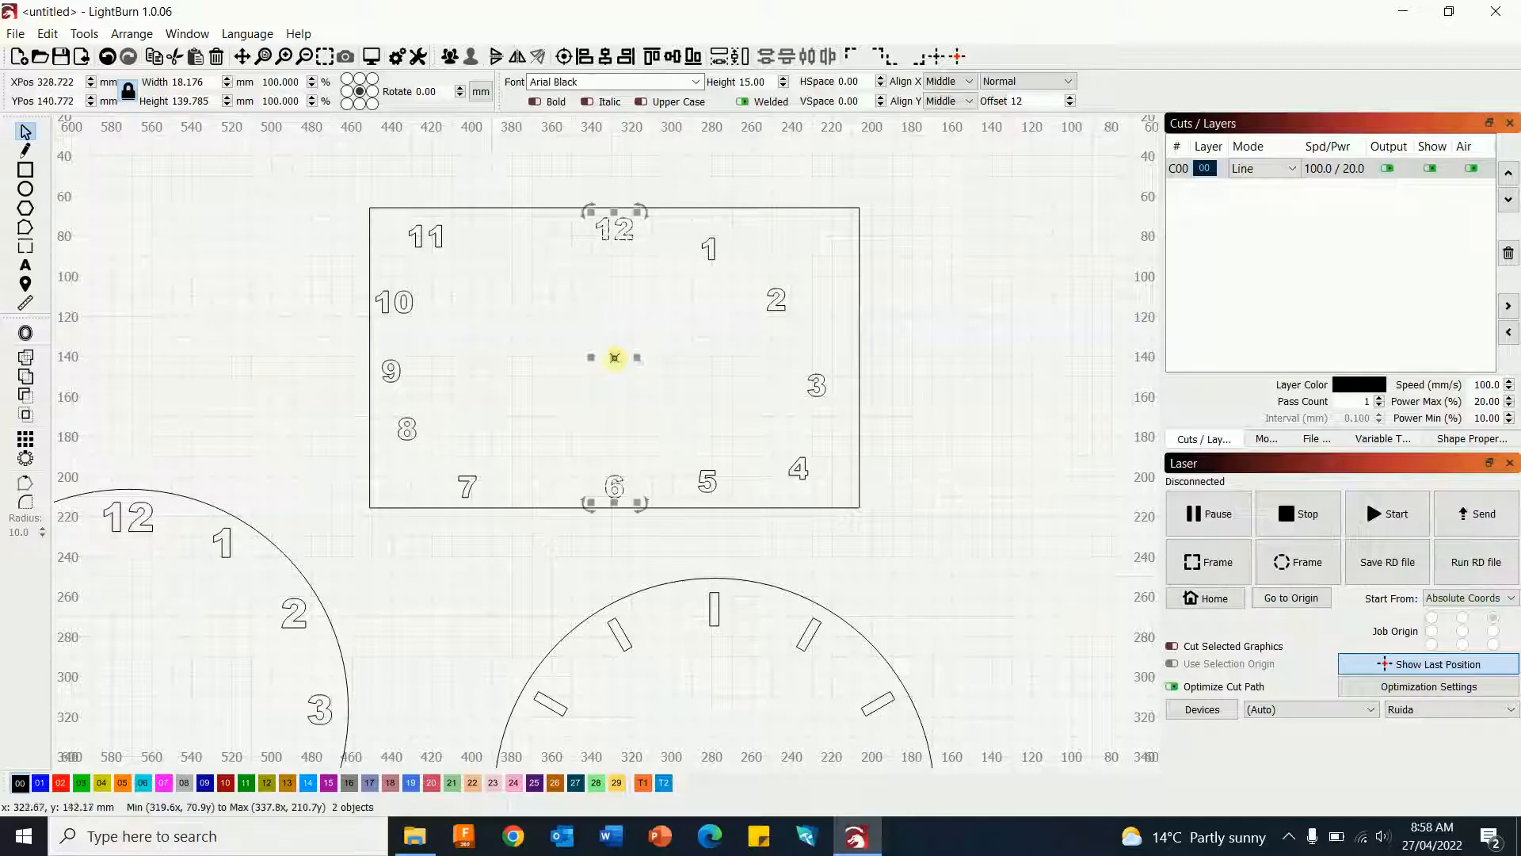
left_click(947, 342)
- Align the numerals 9 and 3 on a shared horizontal centre line and centre the pair in the rectangle
left_click_drag(328, 342, 878, 417)
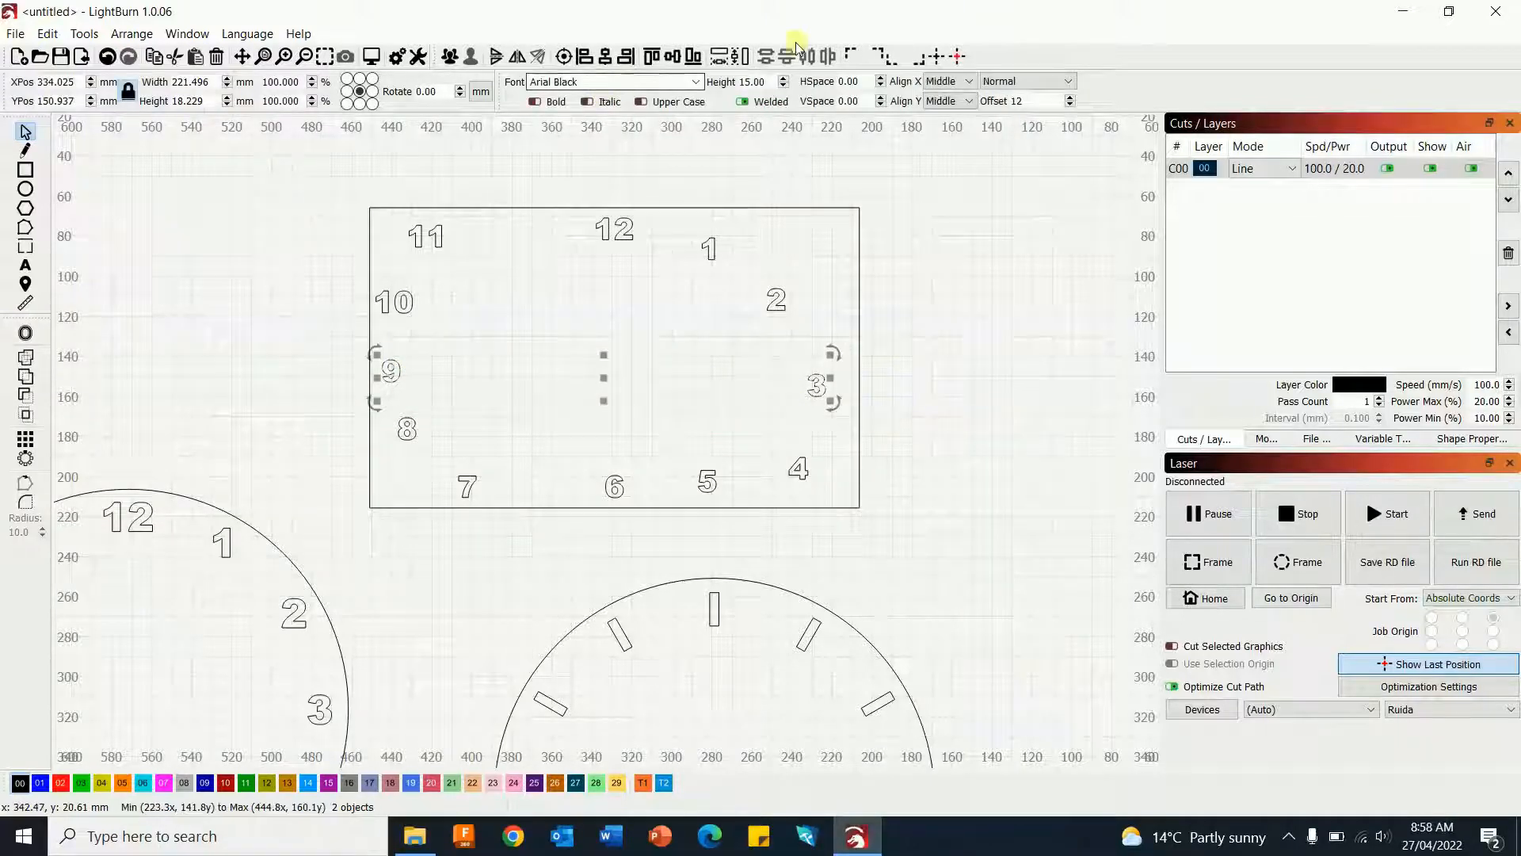
left_click(673, 58)
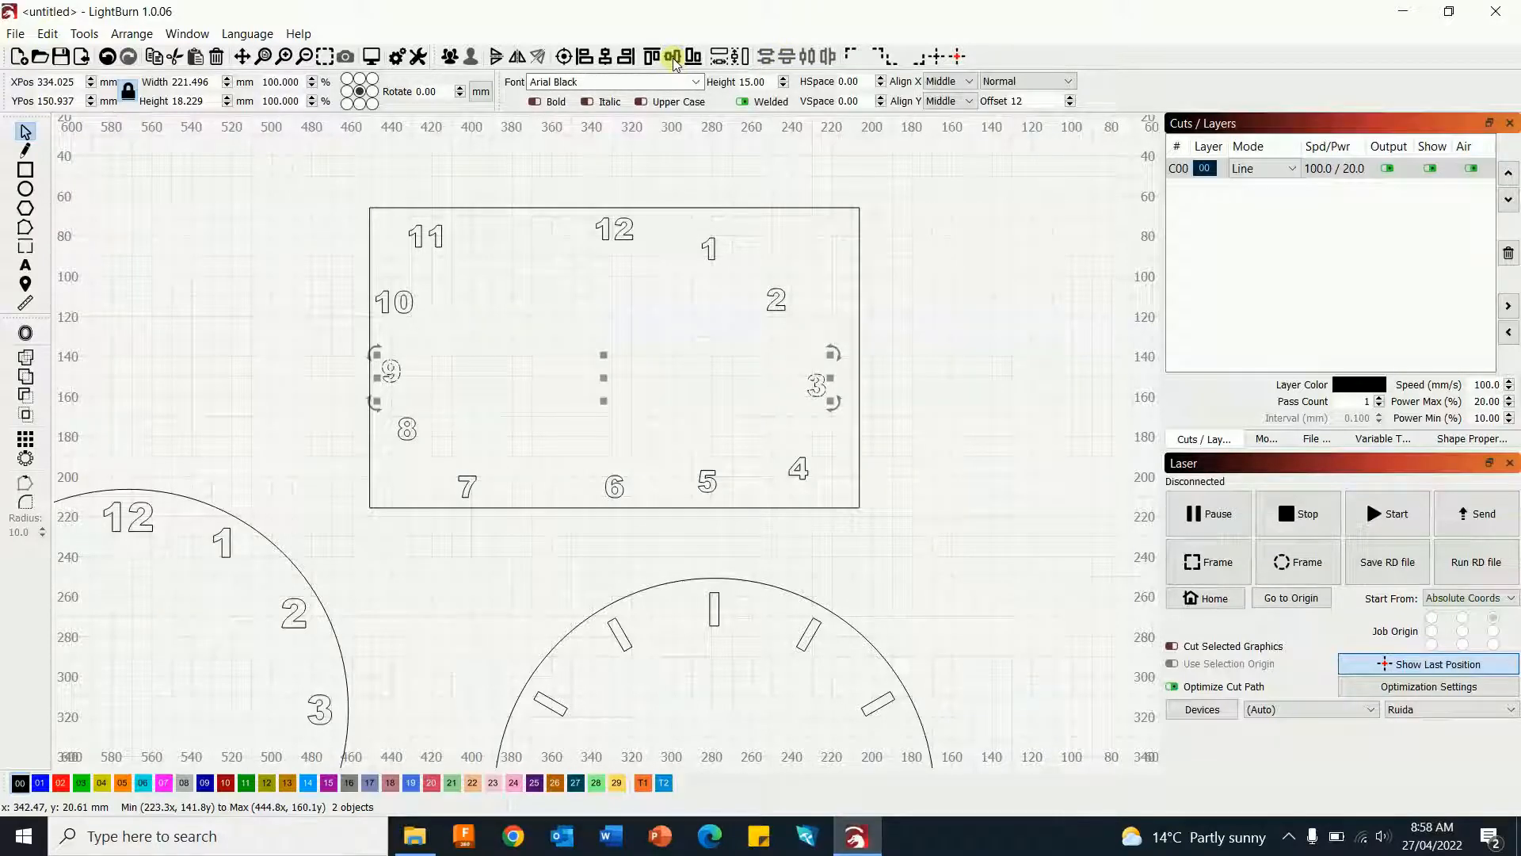
left_click_drag(602, 370, 612, 356)
left_click(963, 383)
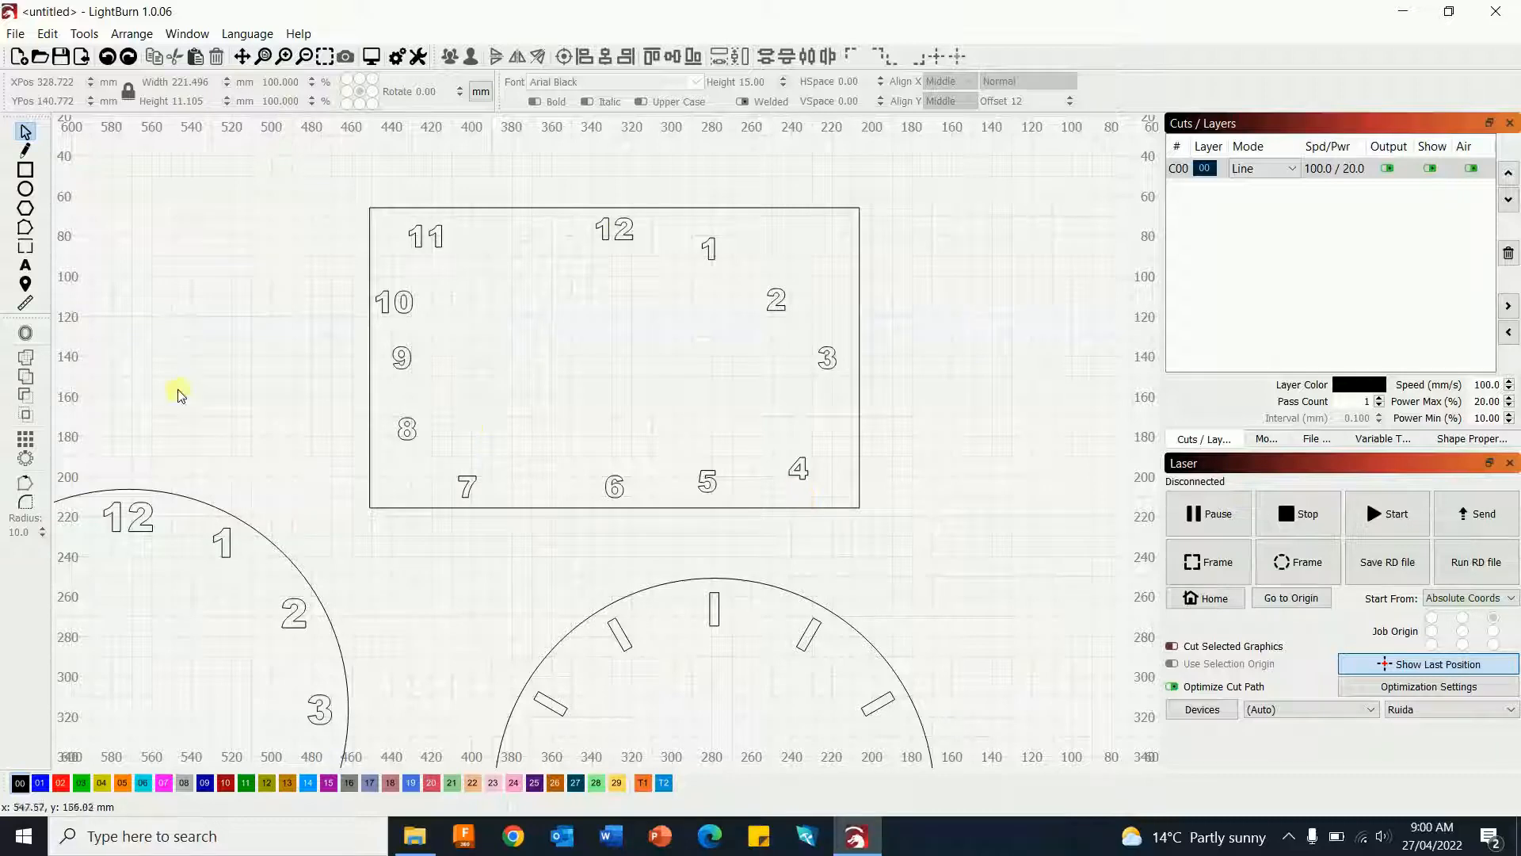
- Offset the rectangle inward by 7 mm with the round corner style, keeping the original and leaving the result unselected
left_click(535, 206)
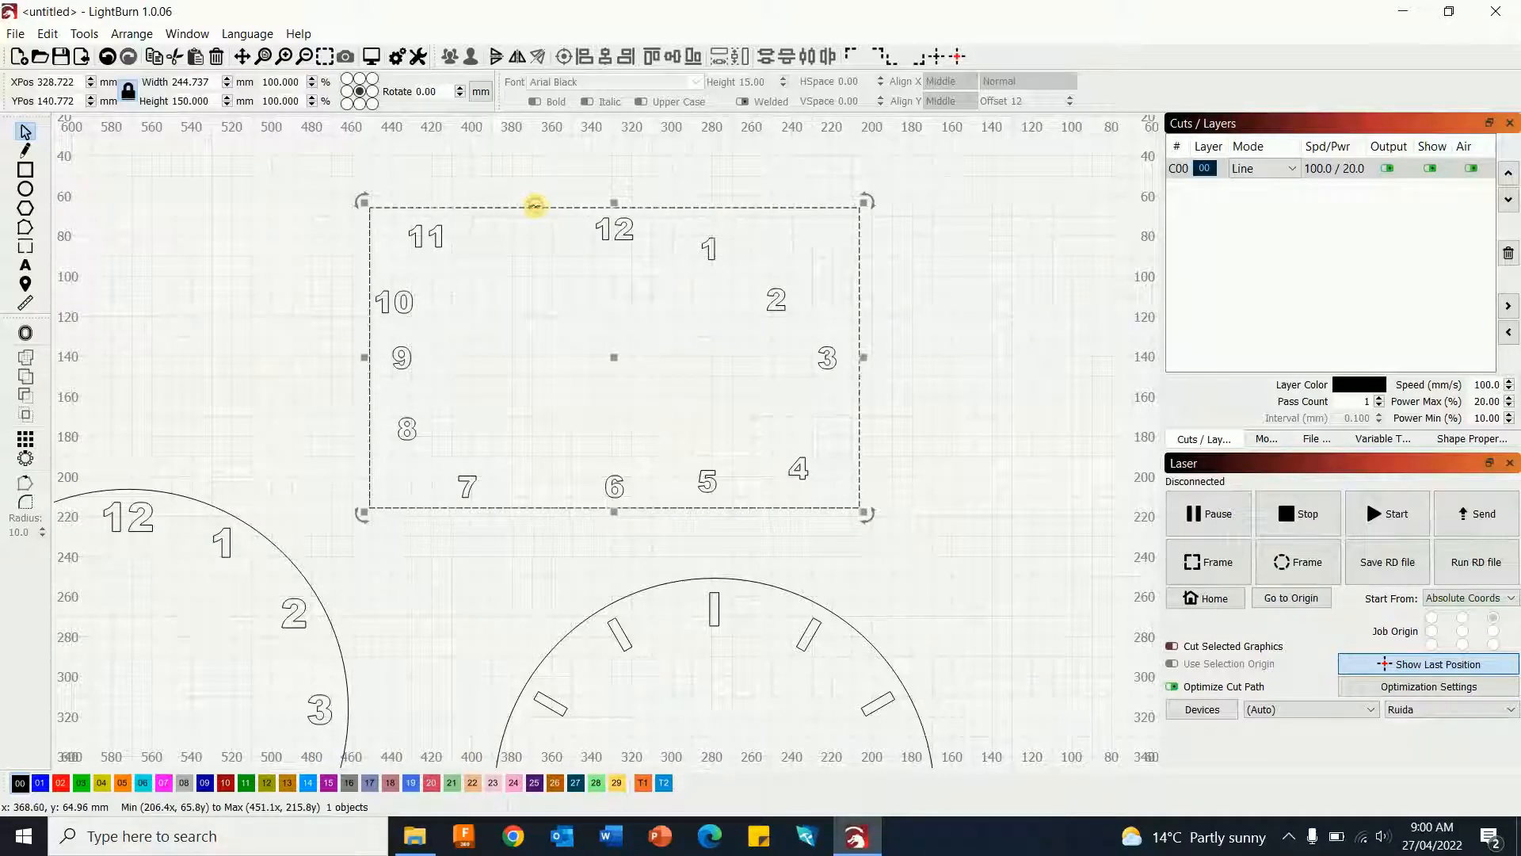
left_click(25, 333)
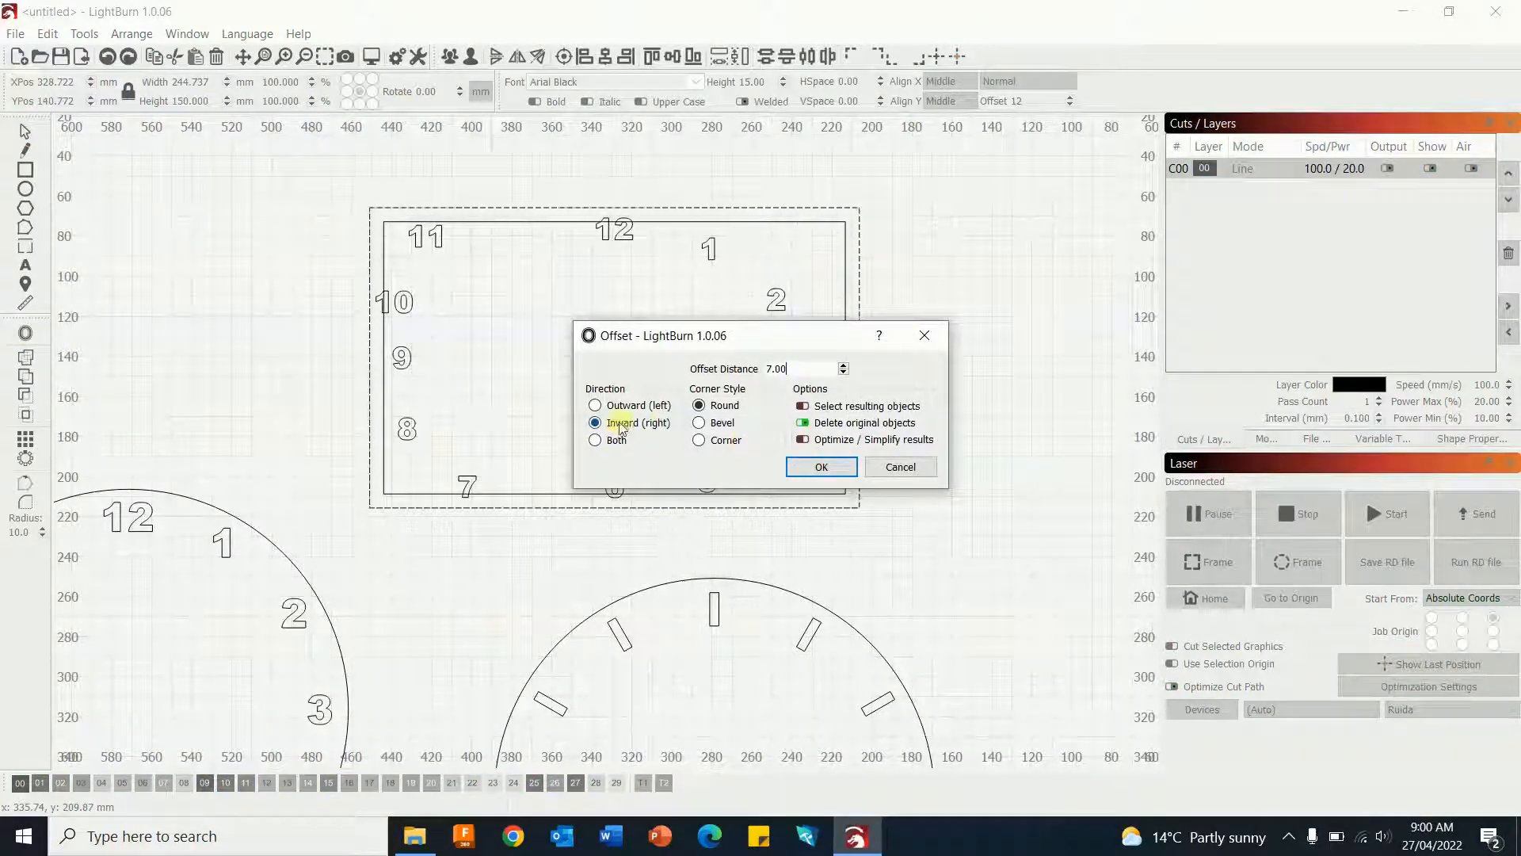
left_click(595, 406)
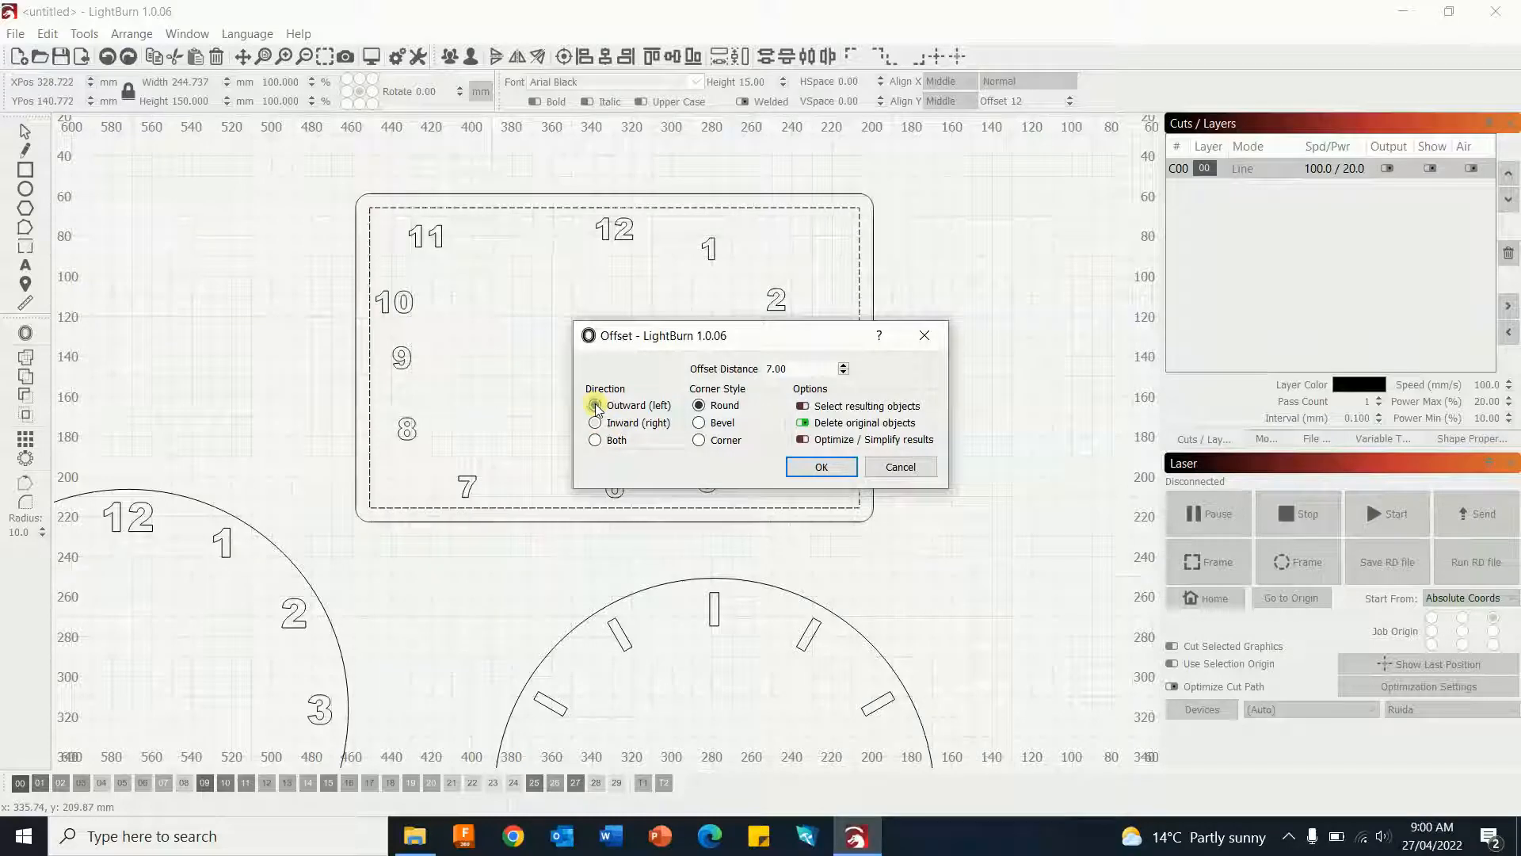
left_click(595, 422)
left_click(804, 424)
left_click(804, 406)
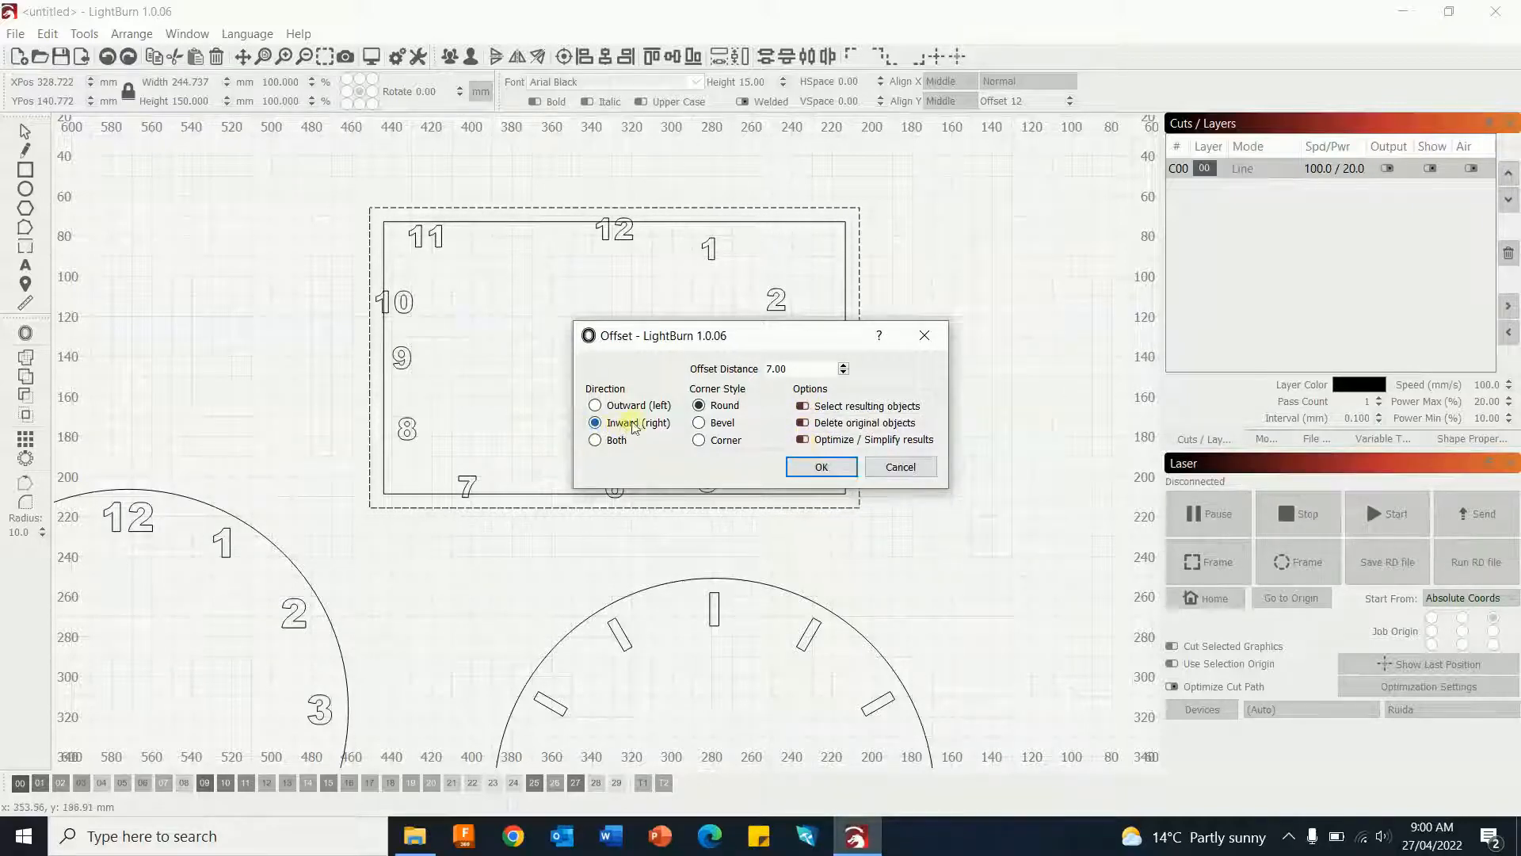
double_click(806, 368)
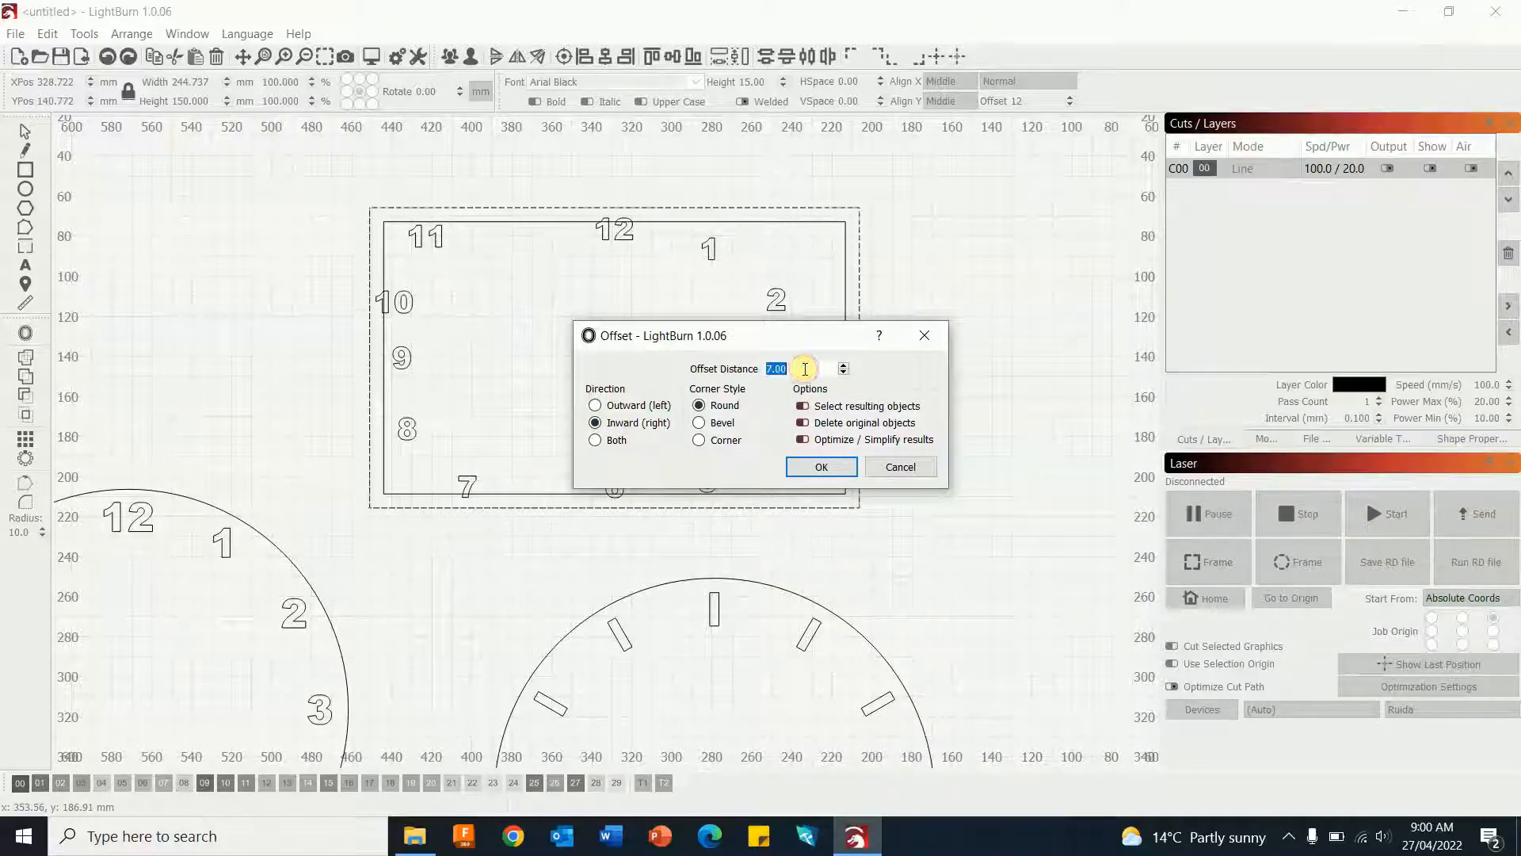
type("5")
key("BackSpace")
type("7")
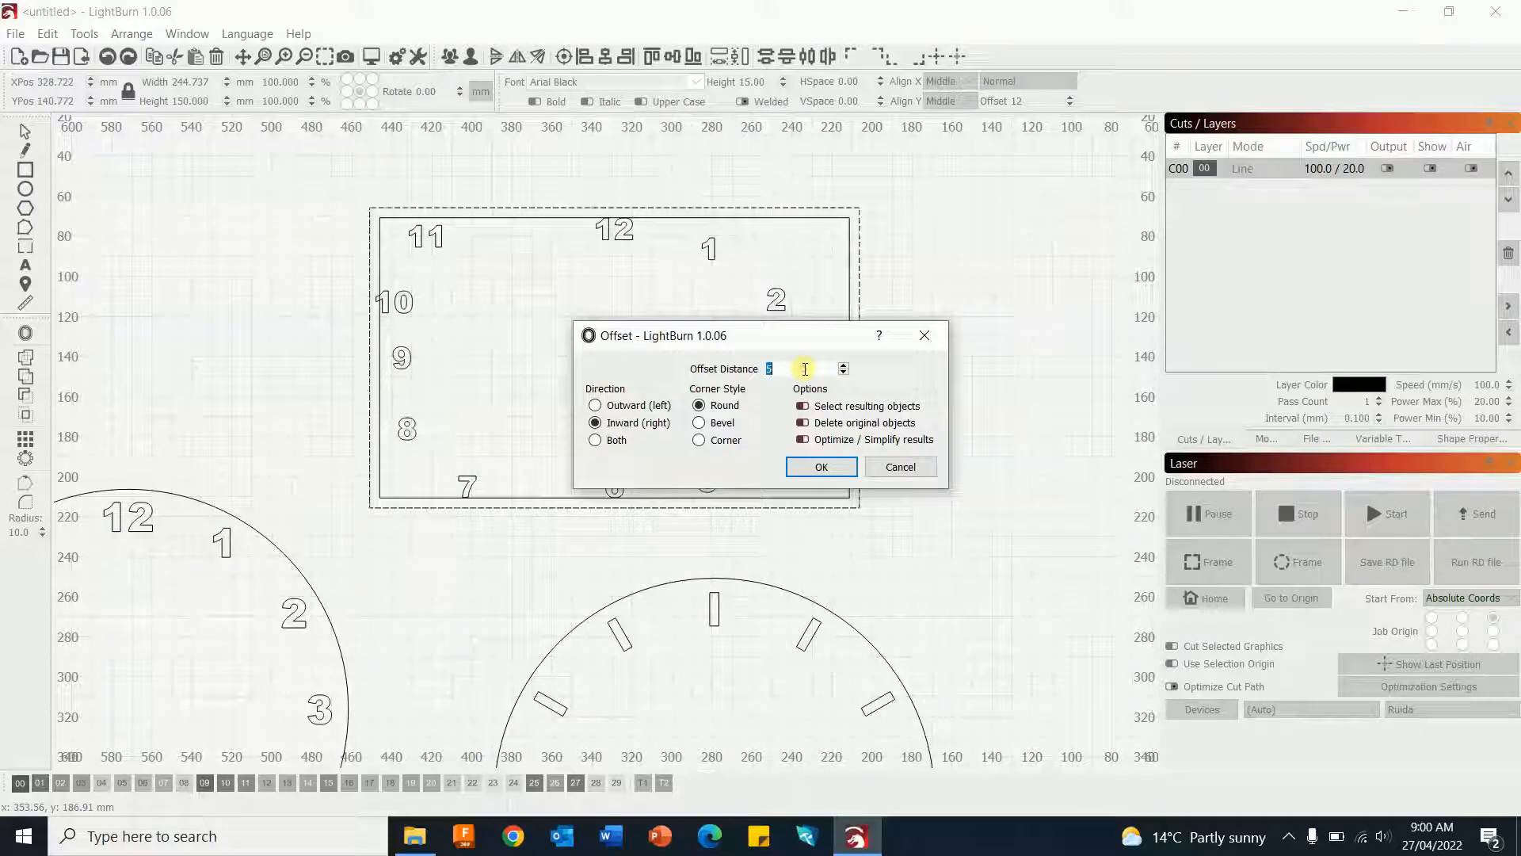
left_click(822, 467)
left_click(967, 341)
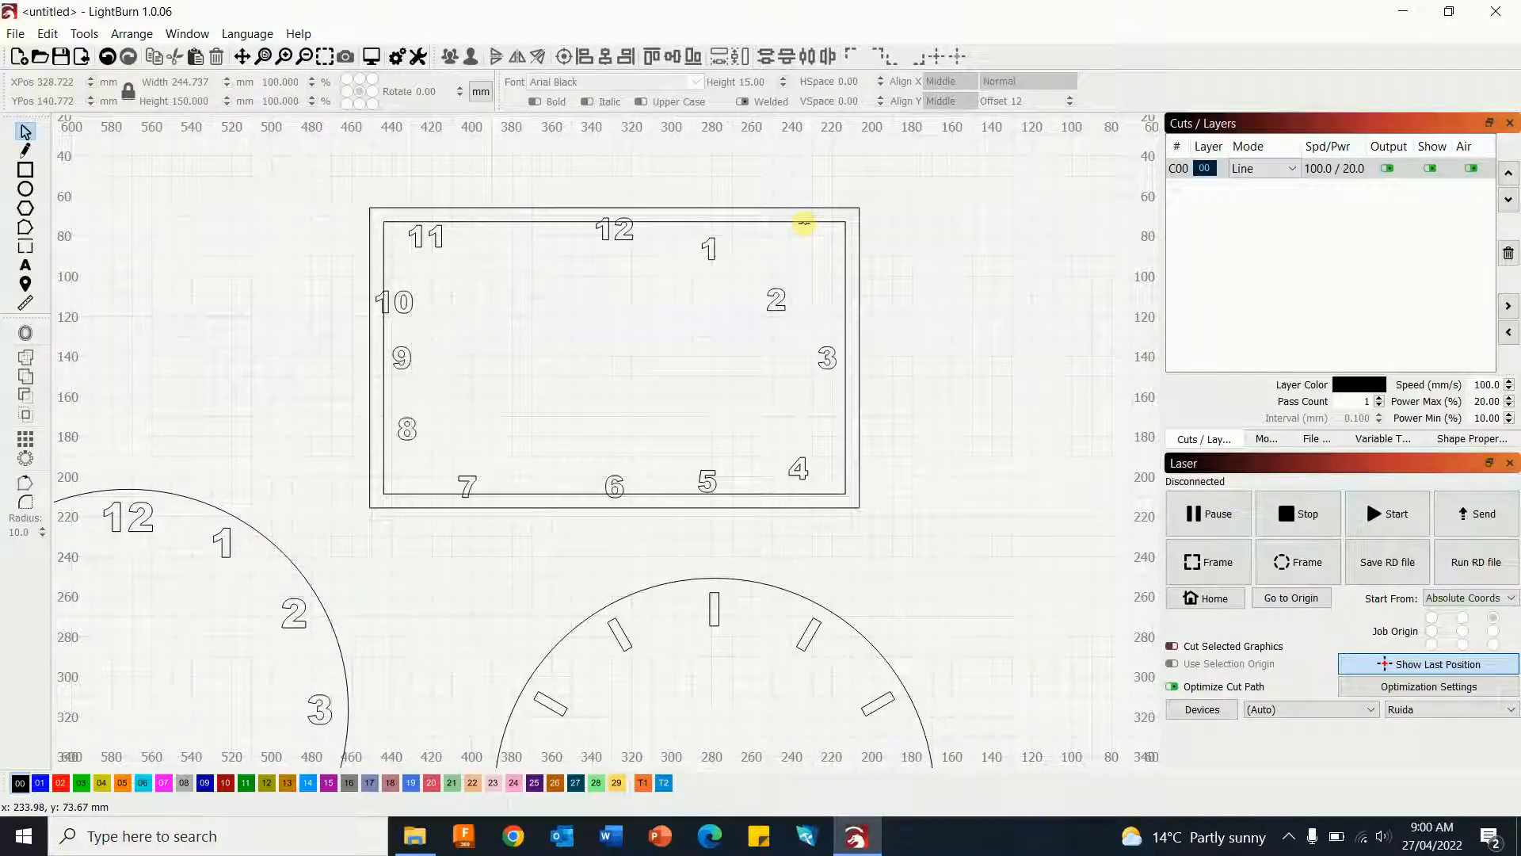
- Nudge the numeral 12 down and the numeral 6 up by about 2 mm each, inside the offset guide
left_click(618, 235)
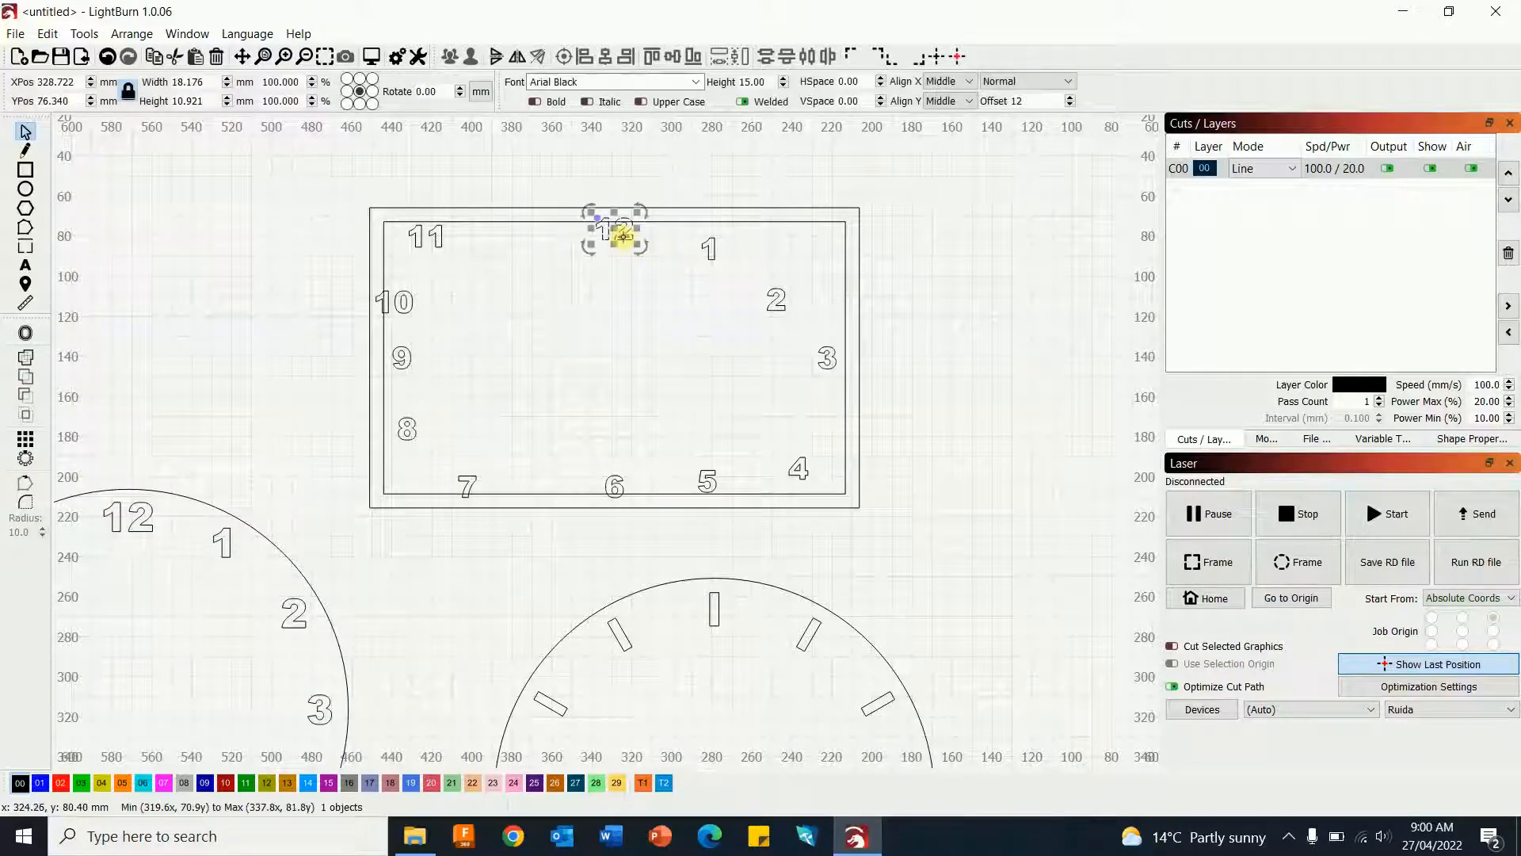
key("Down")
key("Down")
key("Down")
left_click(607, 439)
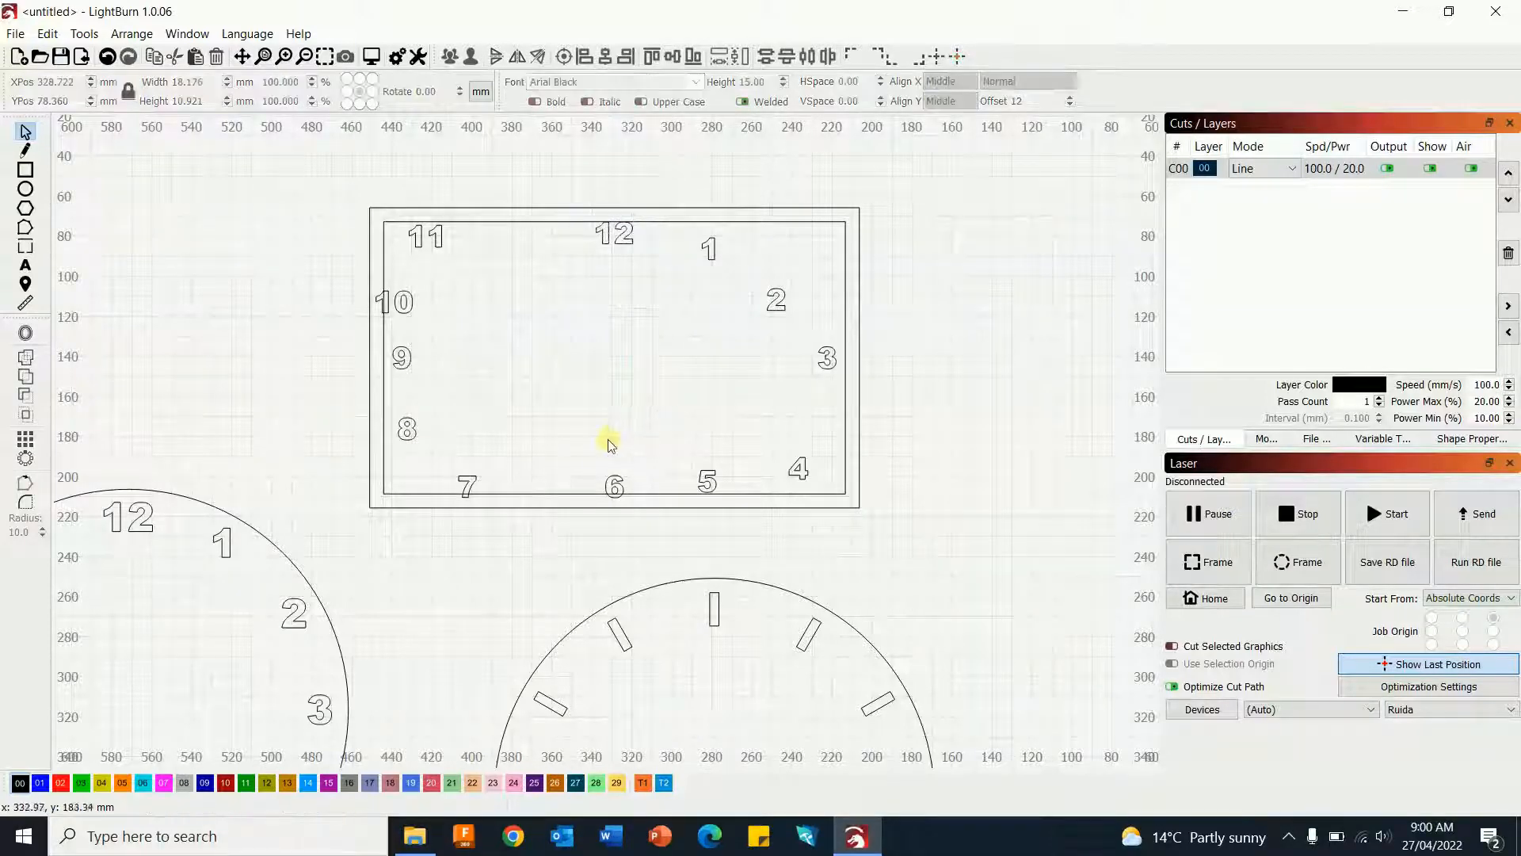
left_click(612, 482)
key("Up")
key("Up")
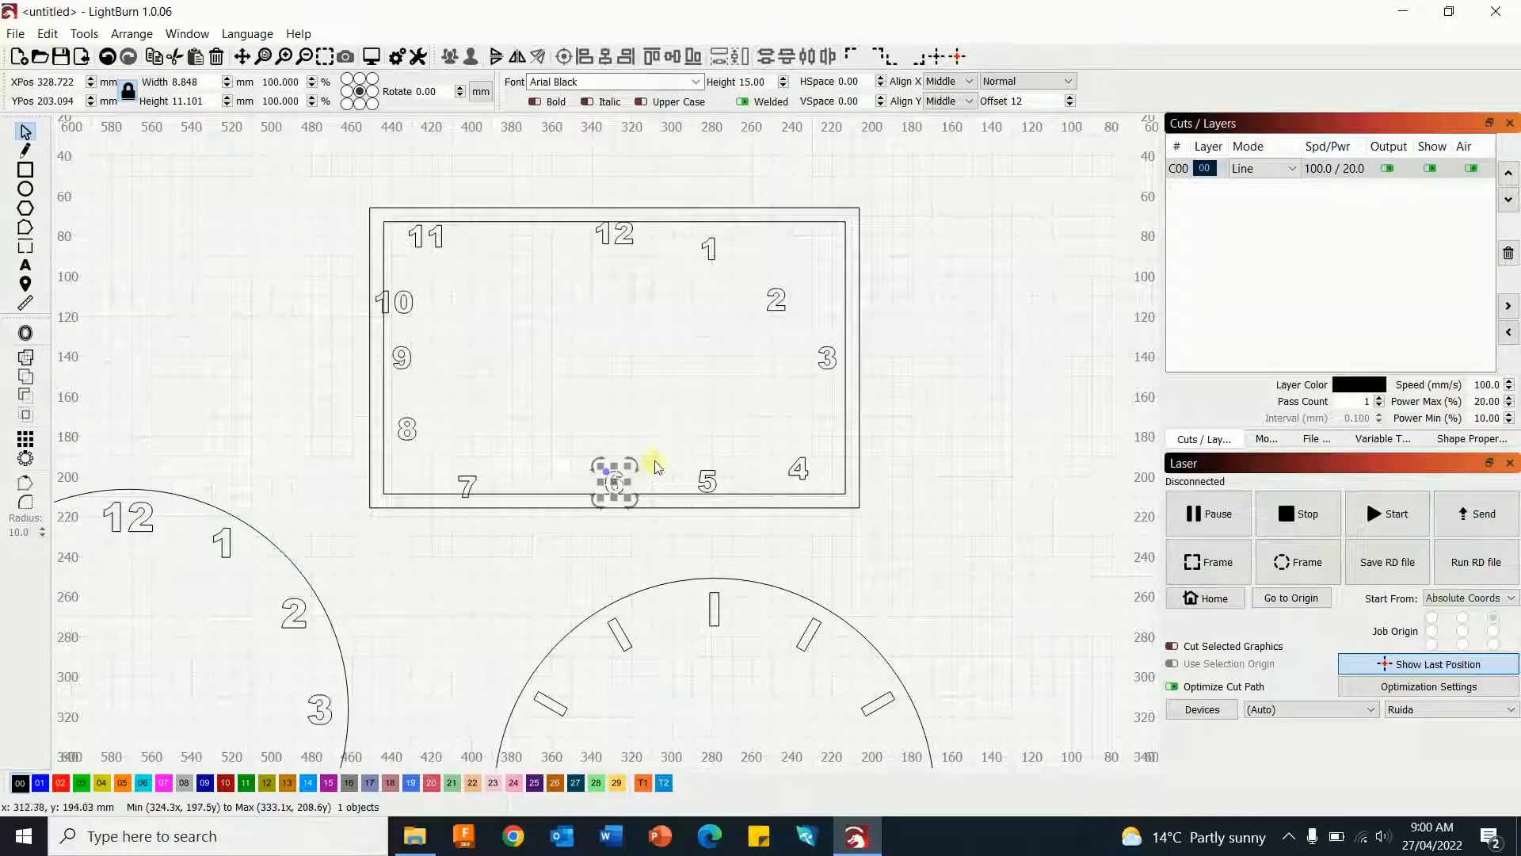
- Nudge the numeral 3 about 3 mm right and the numeral 9 about 4 mm left, towards the offset guide's sides
left_click(825, 360)
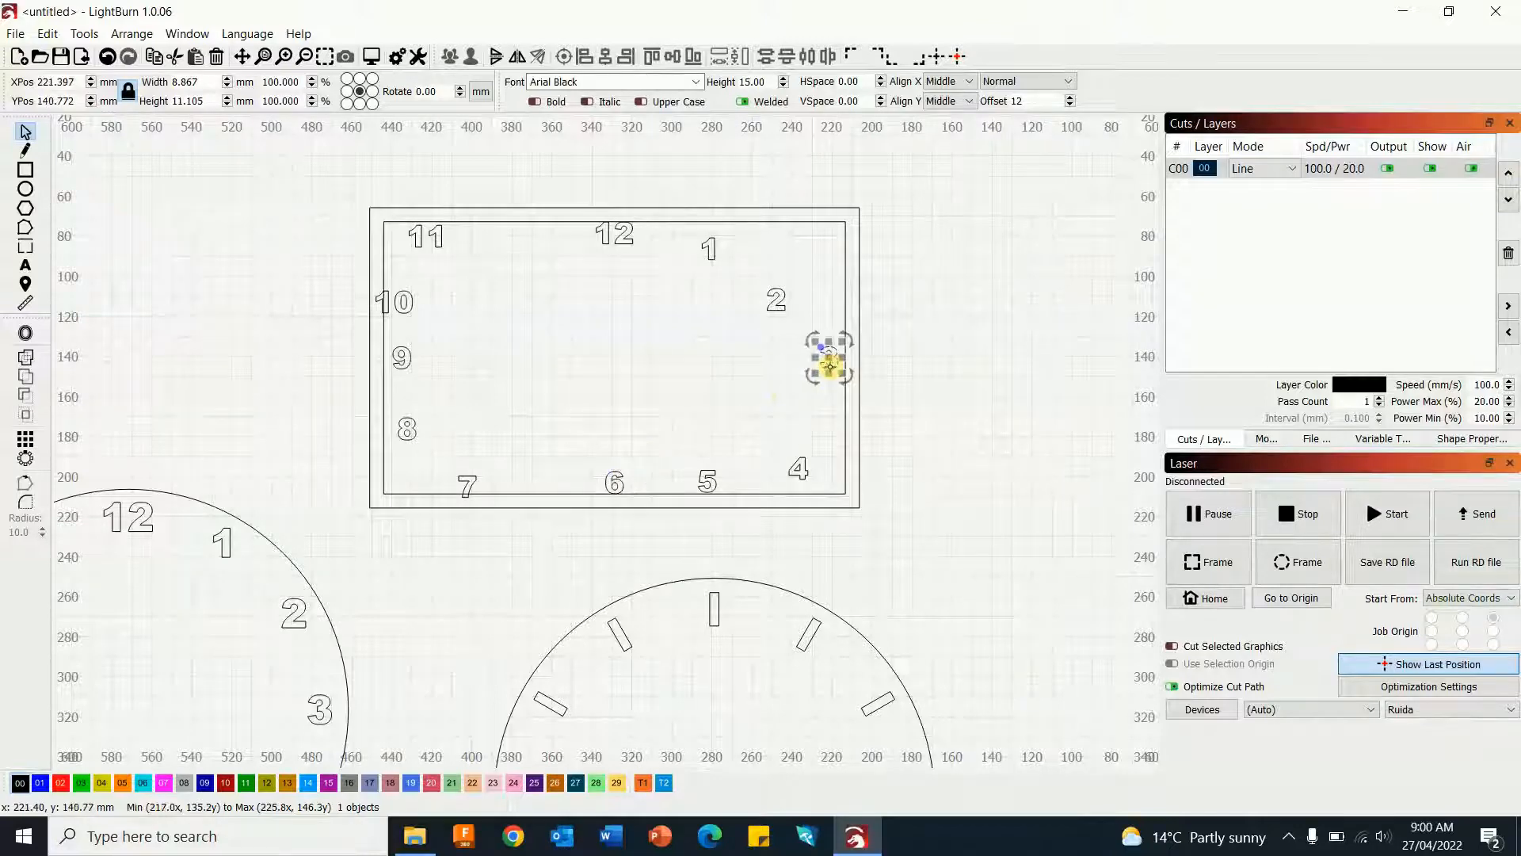
key("Right")
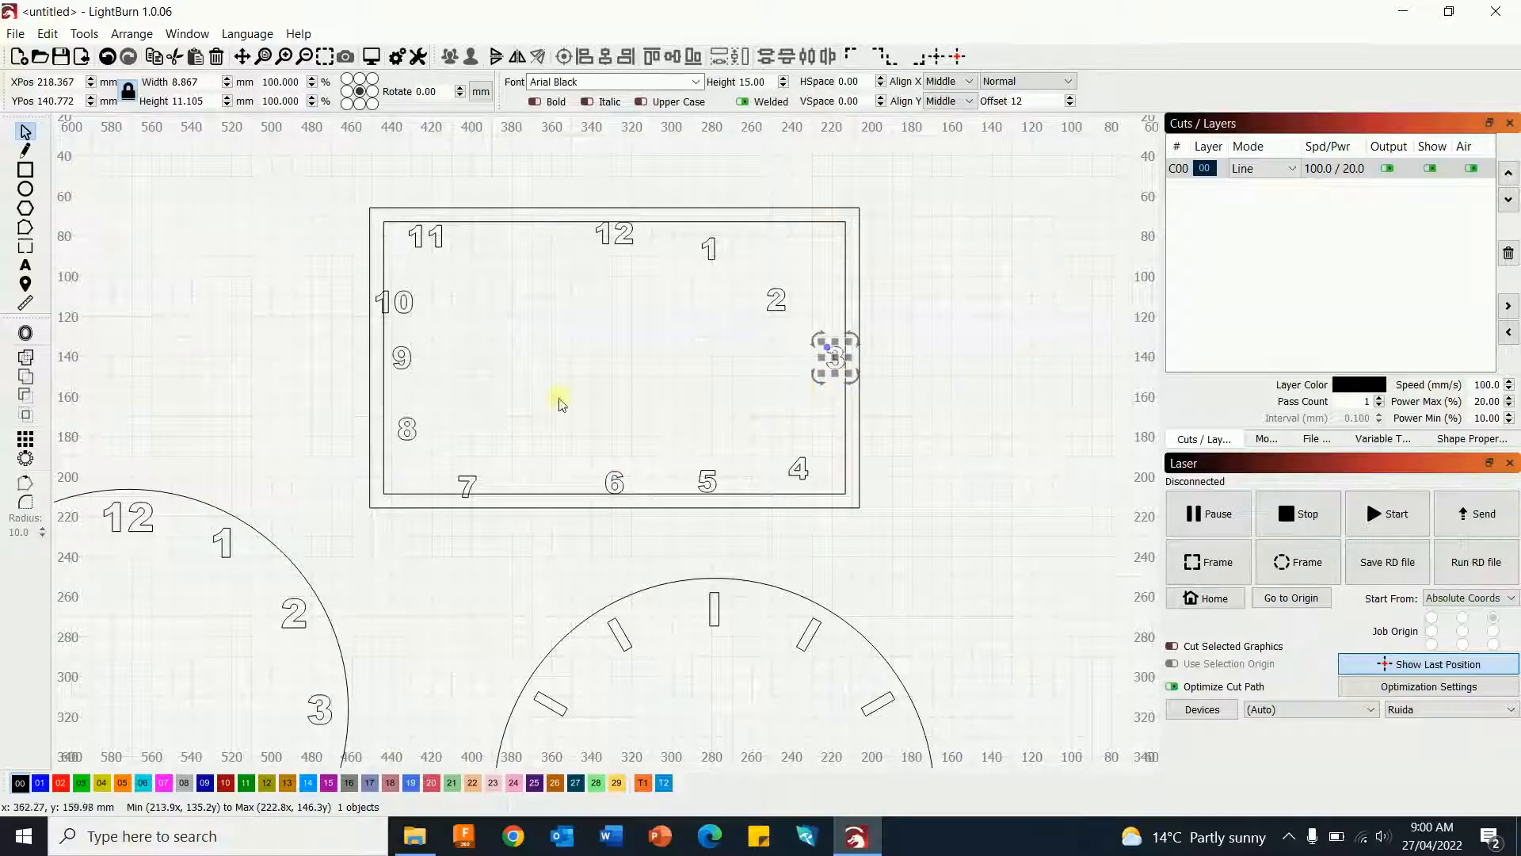
left_click(402, 355)
key("Left")
key("Left")
key("Left")
key("Left")
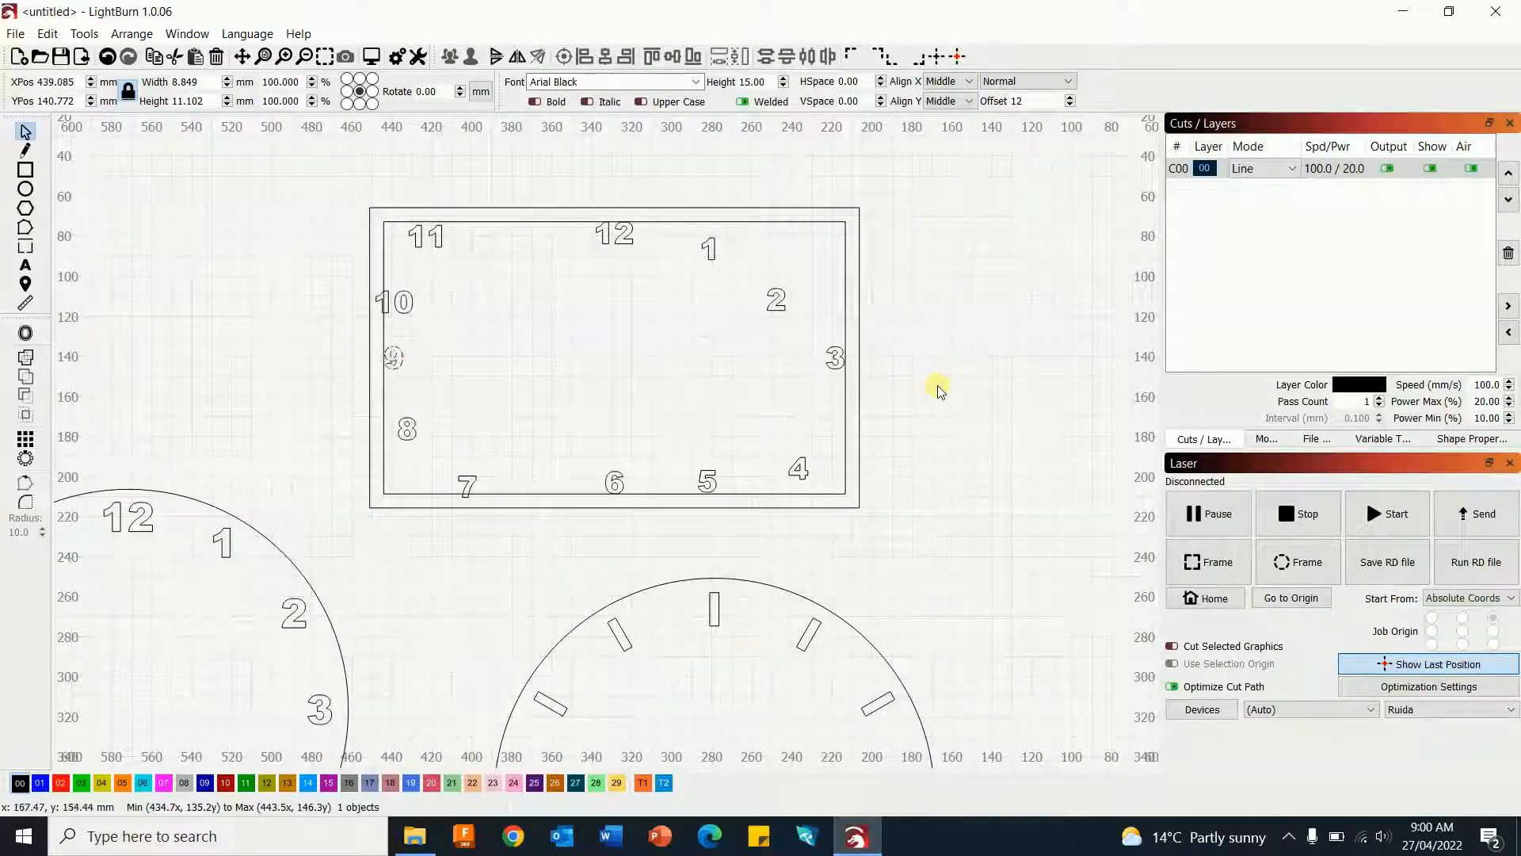
left_click(937, 390)
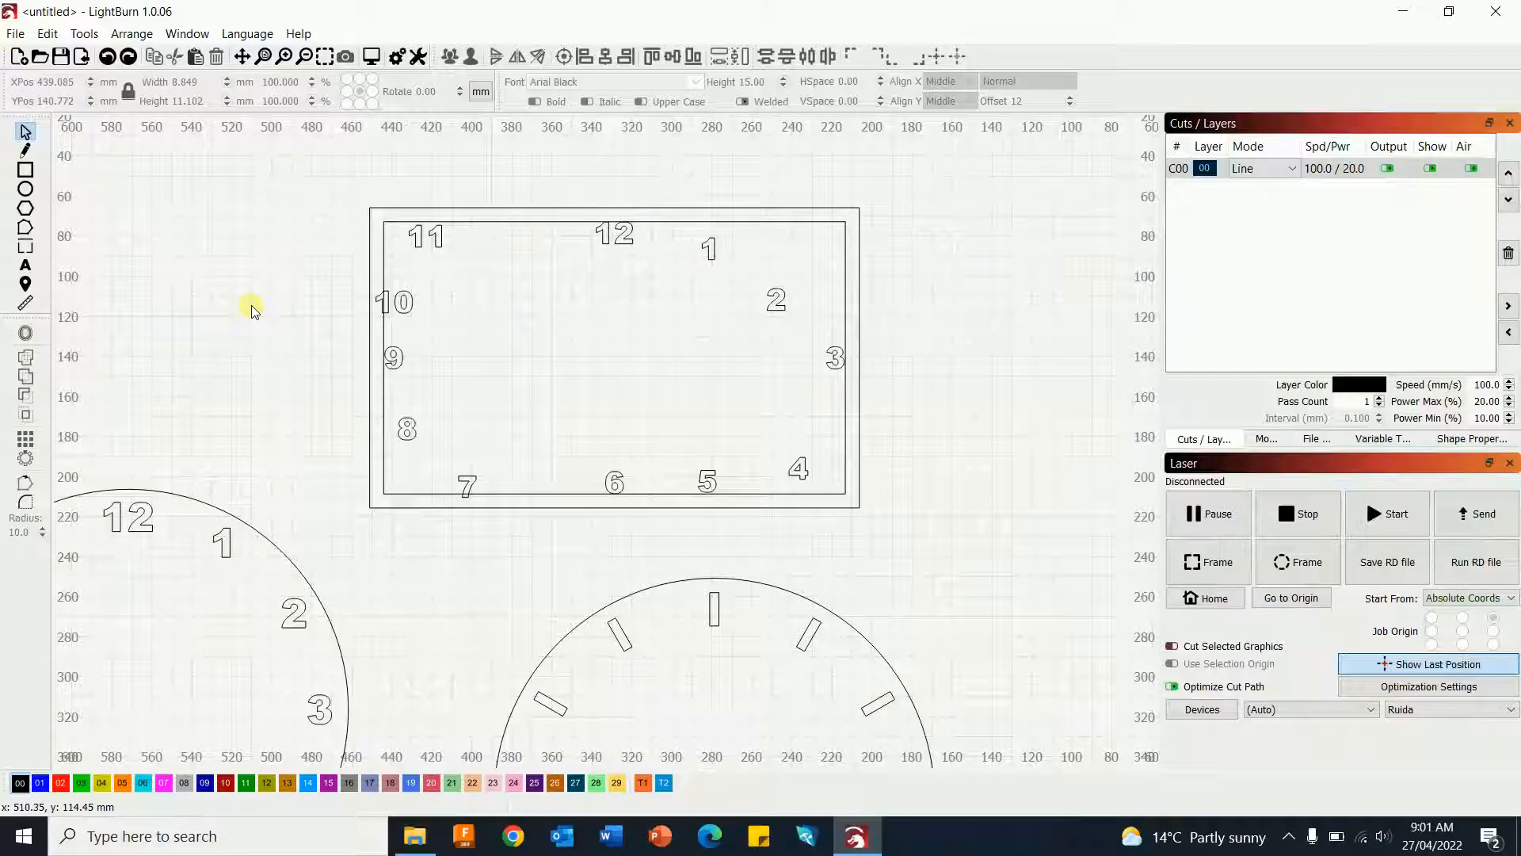
- Draw a horizontal line about 401 mm long above the rectangle
left_click(28, 150)
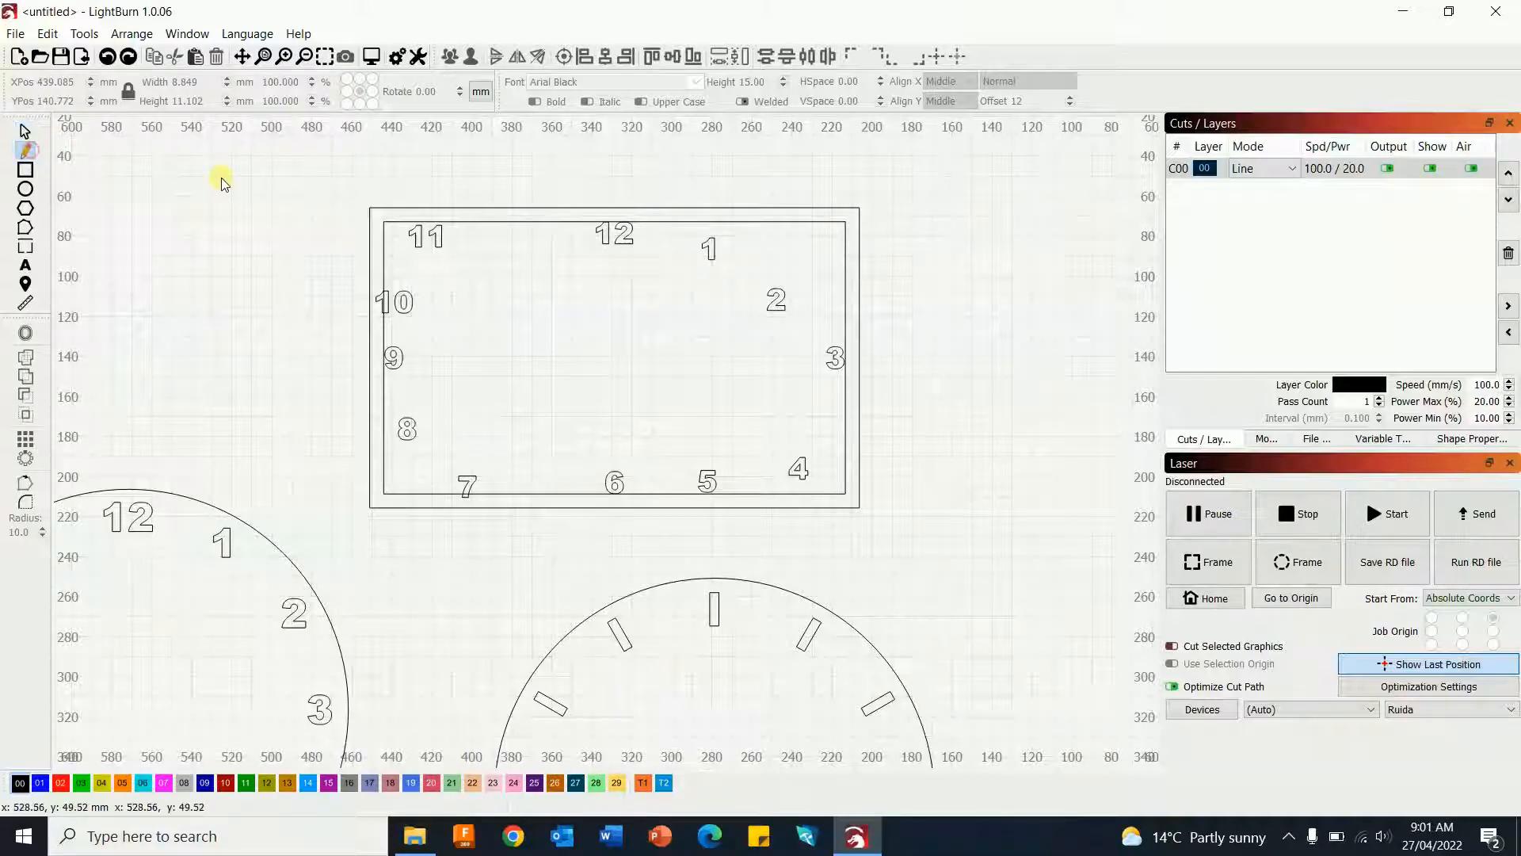
left_click(158, 168)
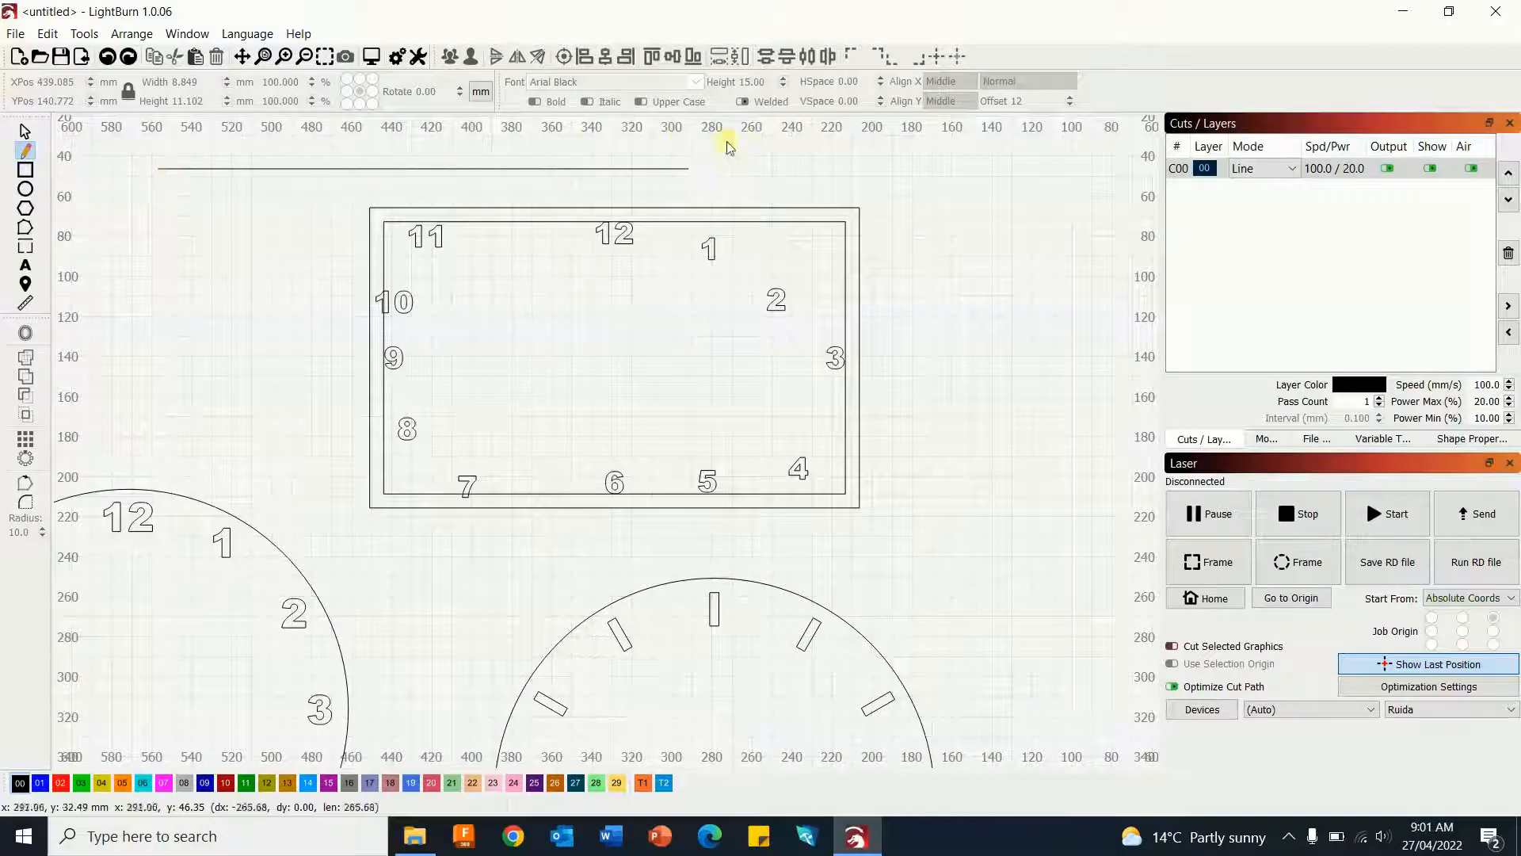
left_click(961, 166)
right_click(960, 166)
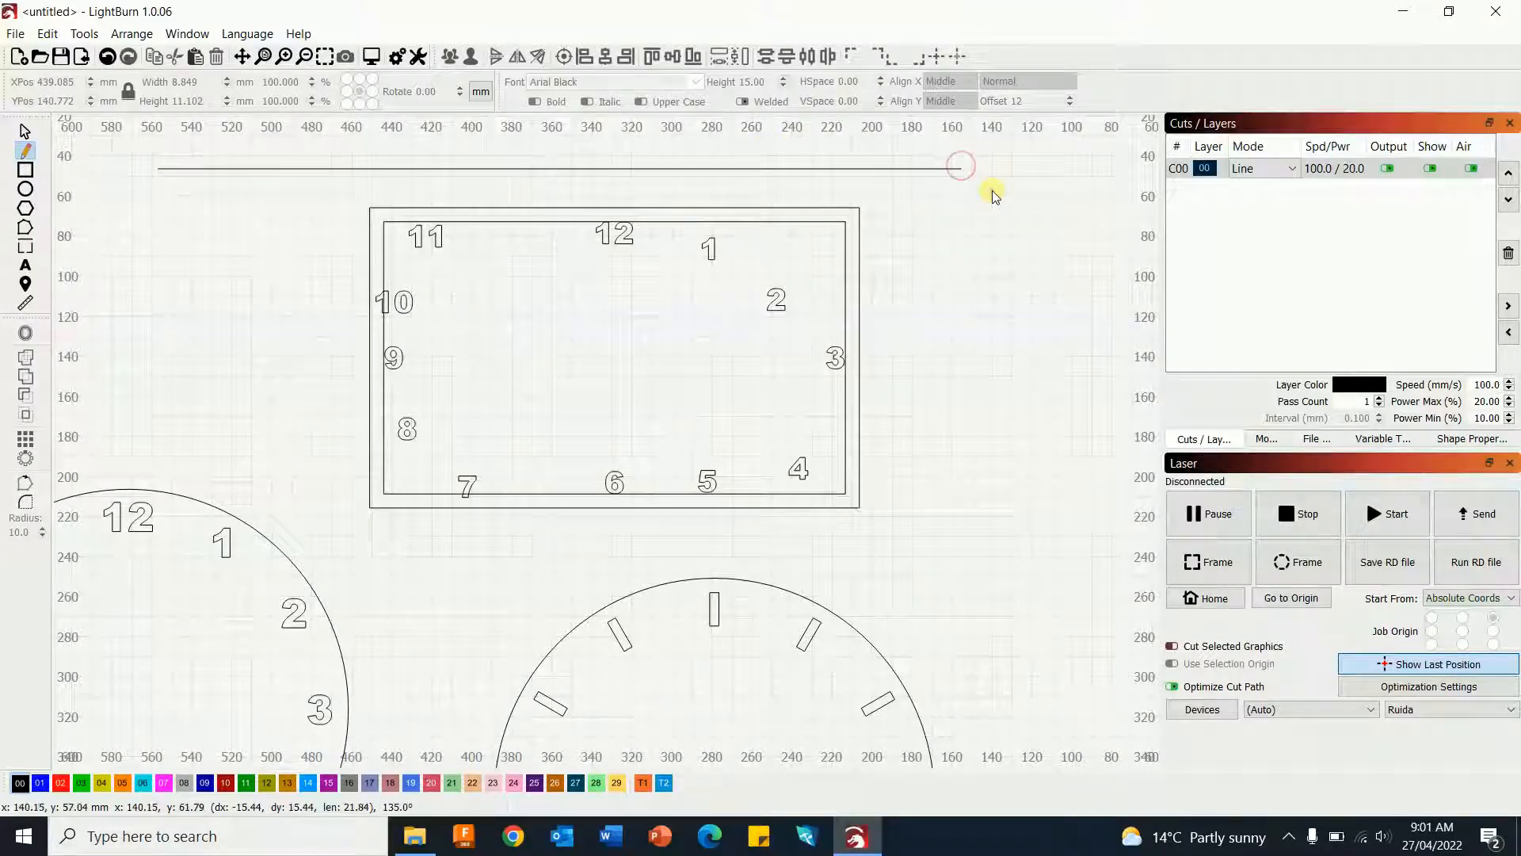
left_click(24, 132)
- Make three copies of the horizontal line and place them to the right of the rectangle's centre
left_click(576, 168)
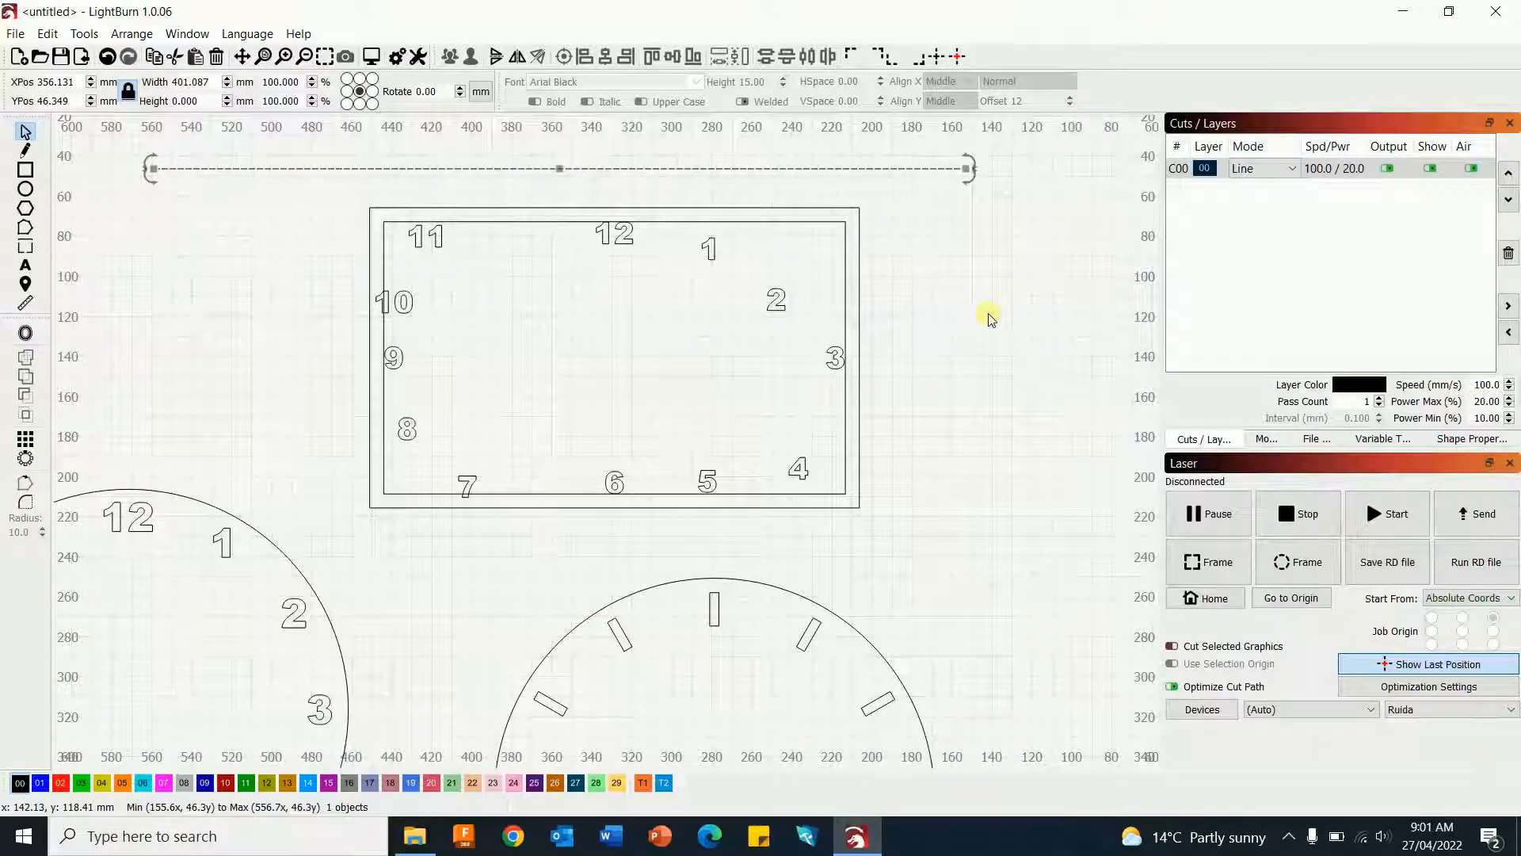
key("ctrl+v")
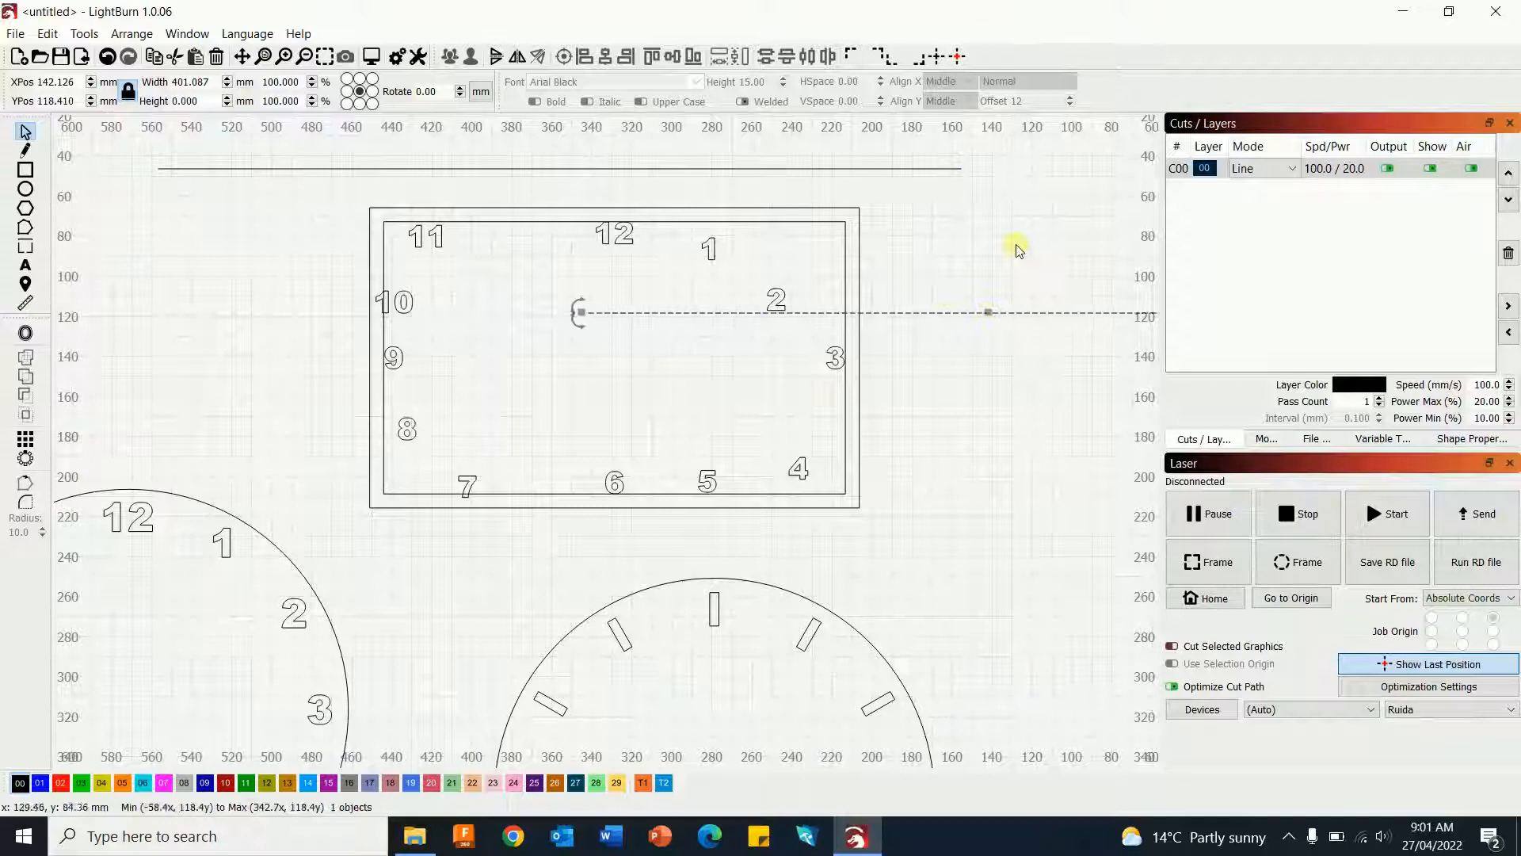
key("ctrl+v")
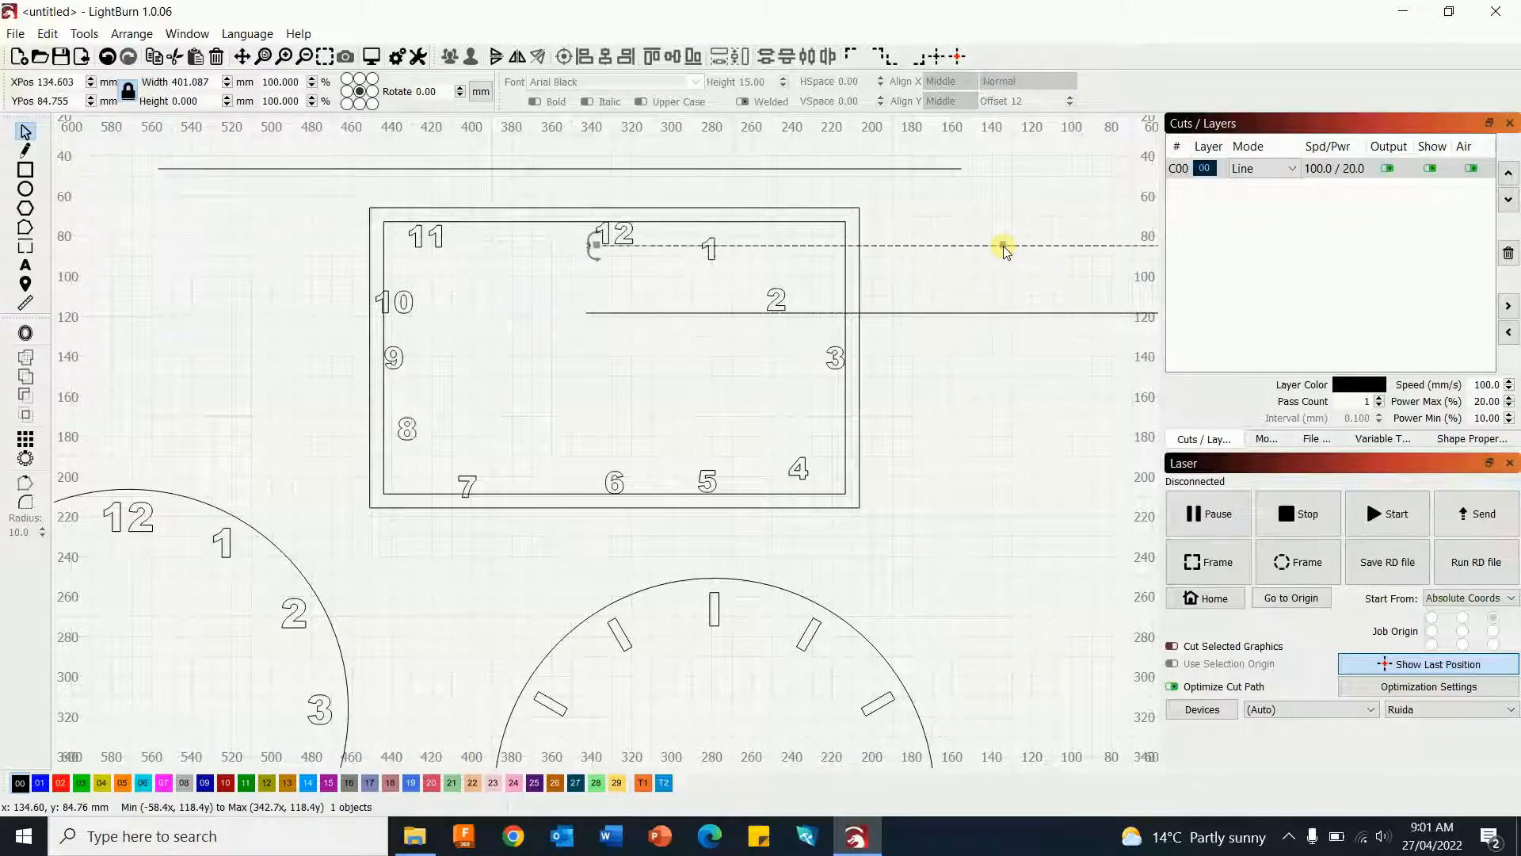
key("ctrl+v")
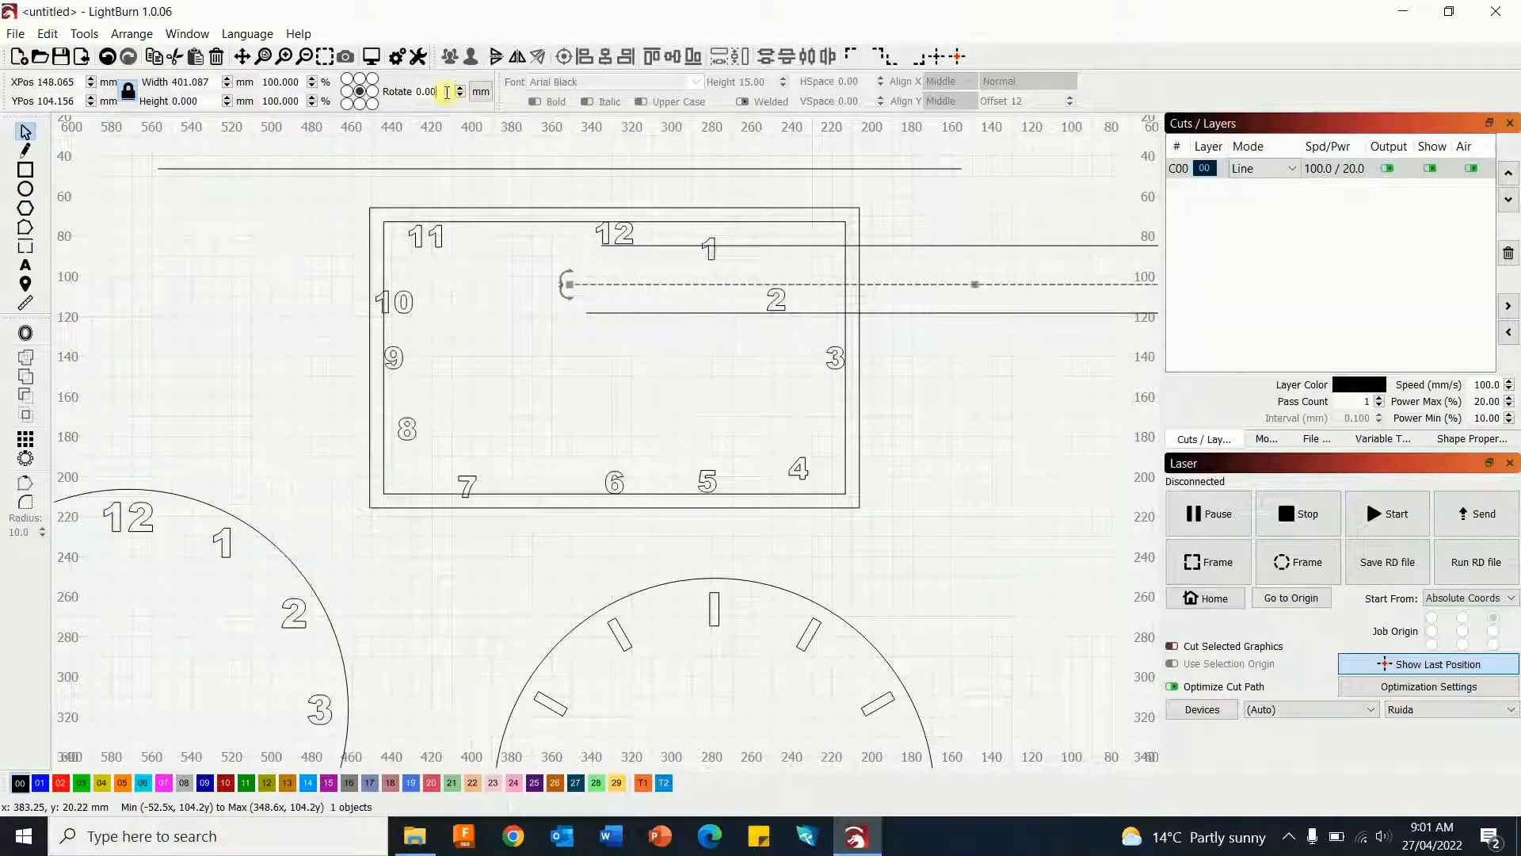
- Rotate the middle line copy by 30° and the original line above the rectangle by 60°
left_click_drag(447, 93, 422, 93)
type("30")
key("Return")
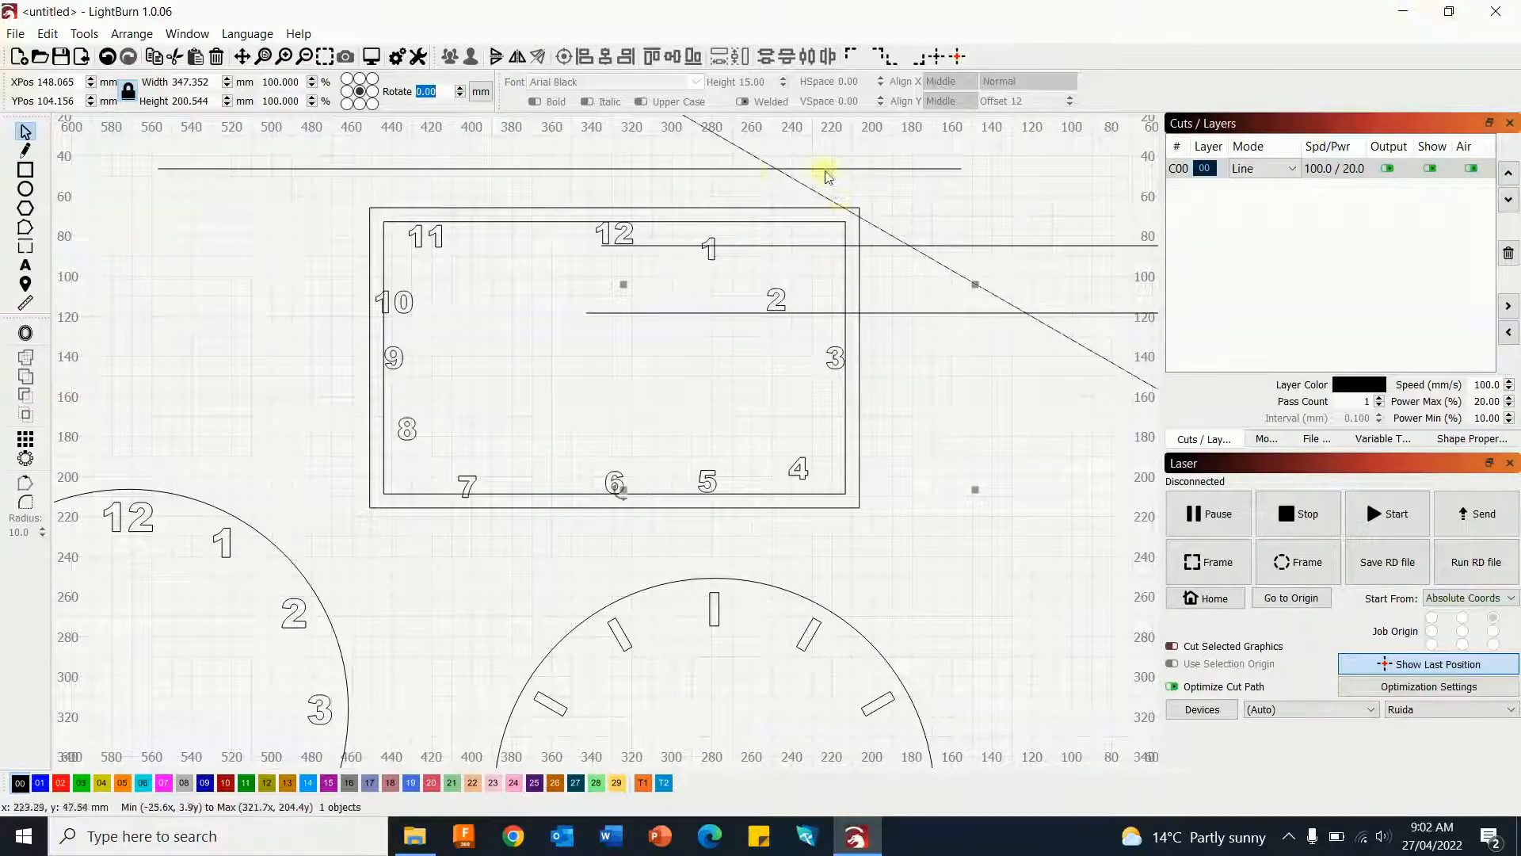
left_click(721, 169)
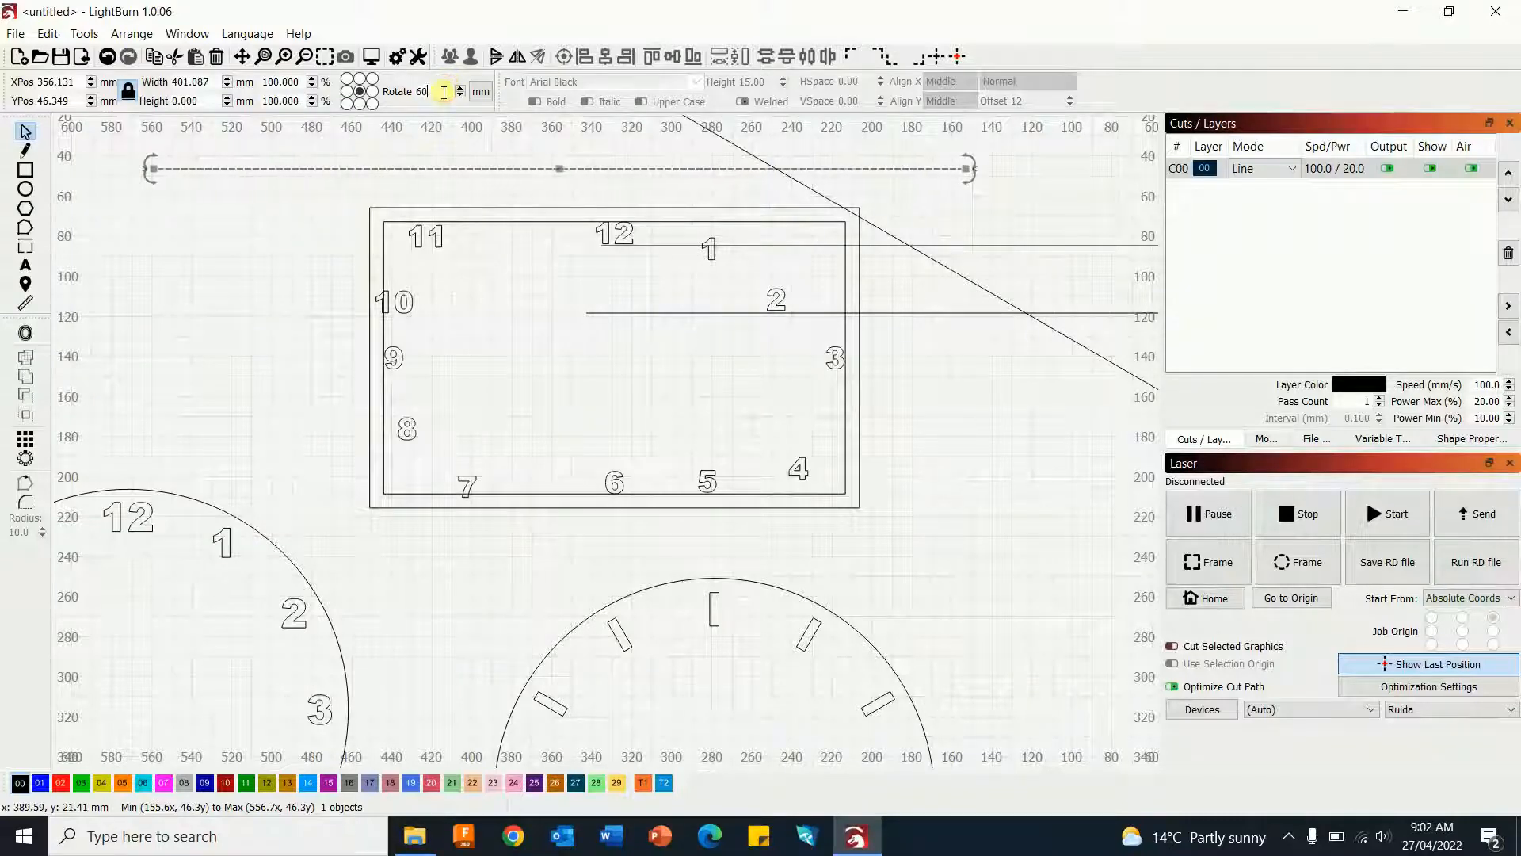
key("Return")
- Rotate the upper remaining horizontal line by -60° and the lower one by -30°
left_click(1079, 244)
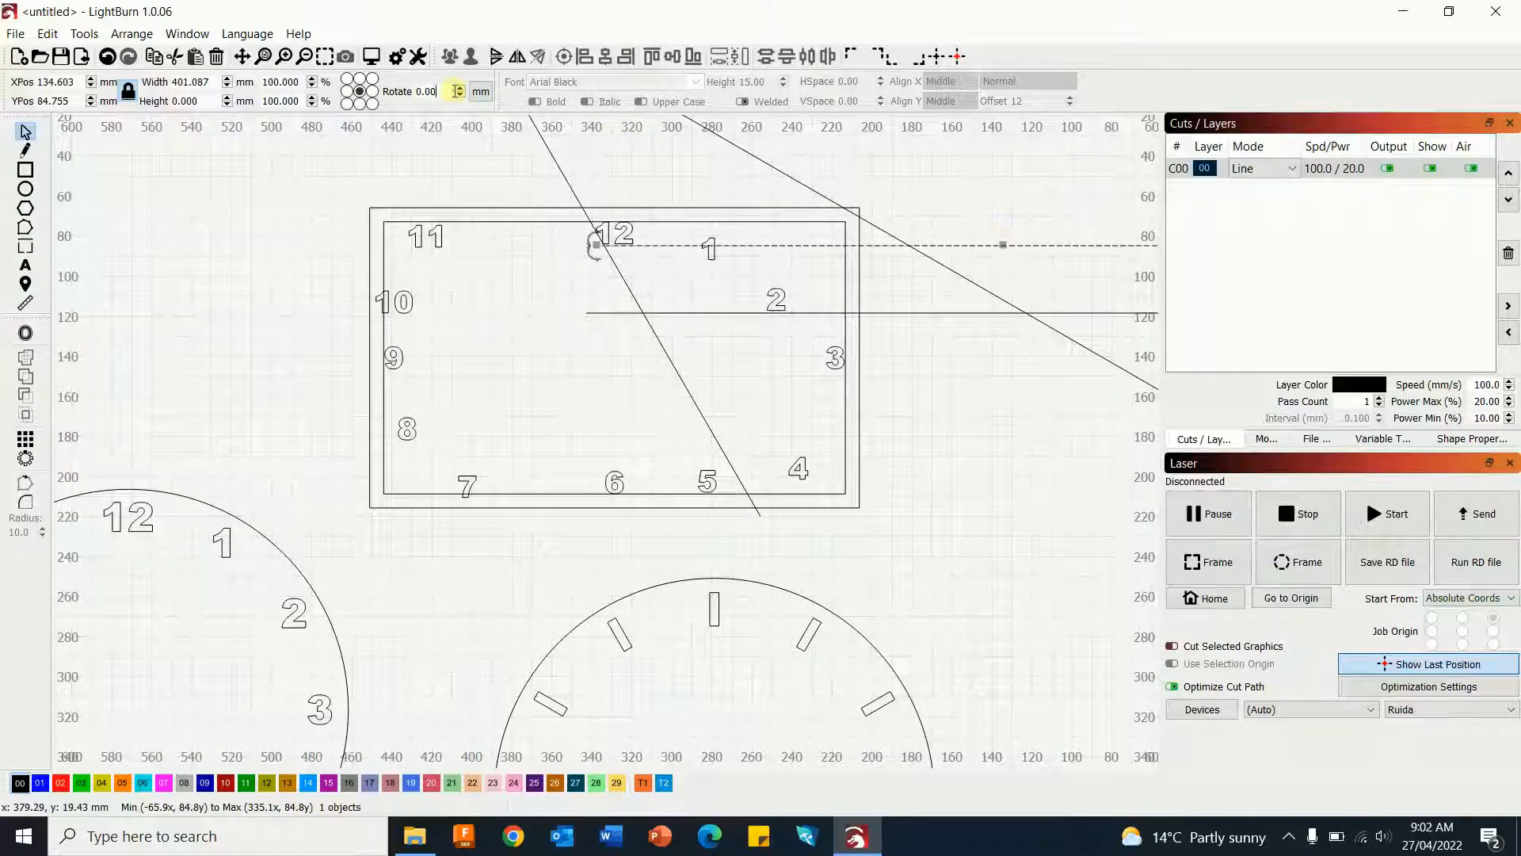
type("-60")
key("Return")
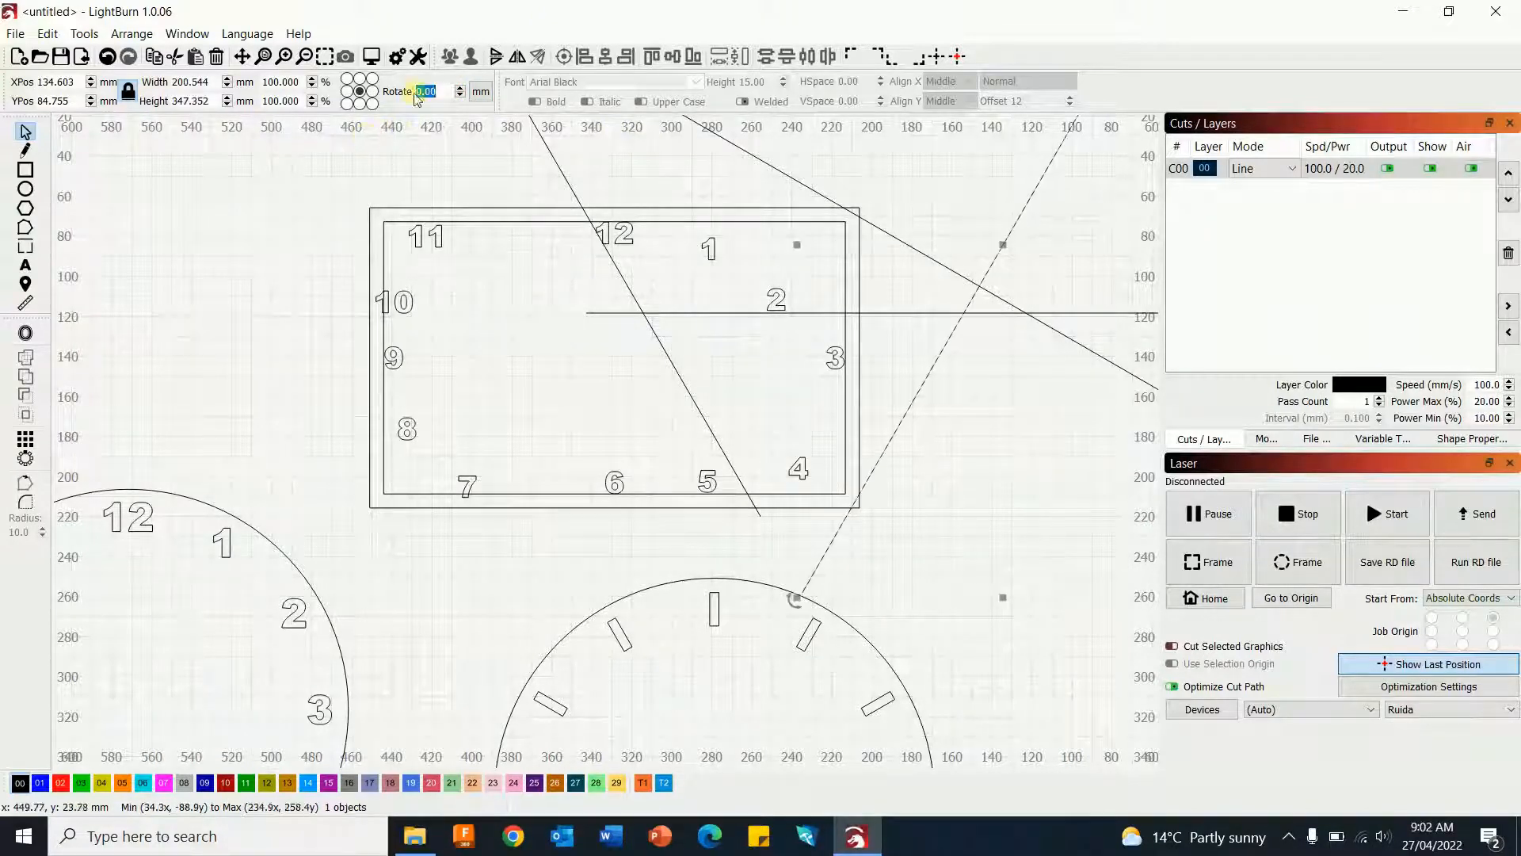
left_click(1111, 314)
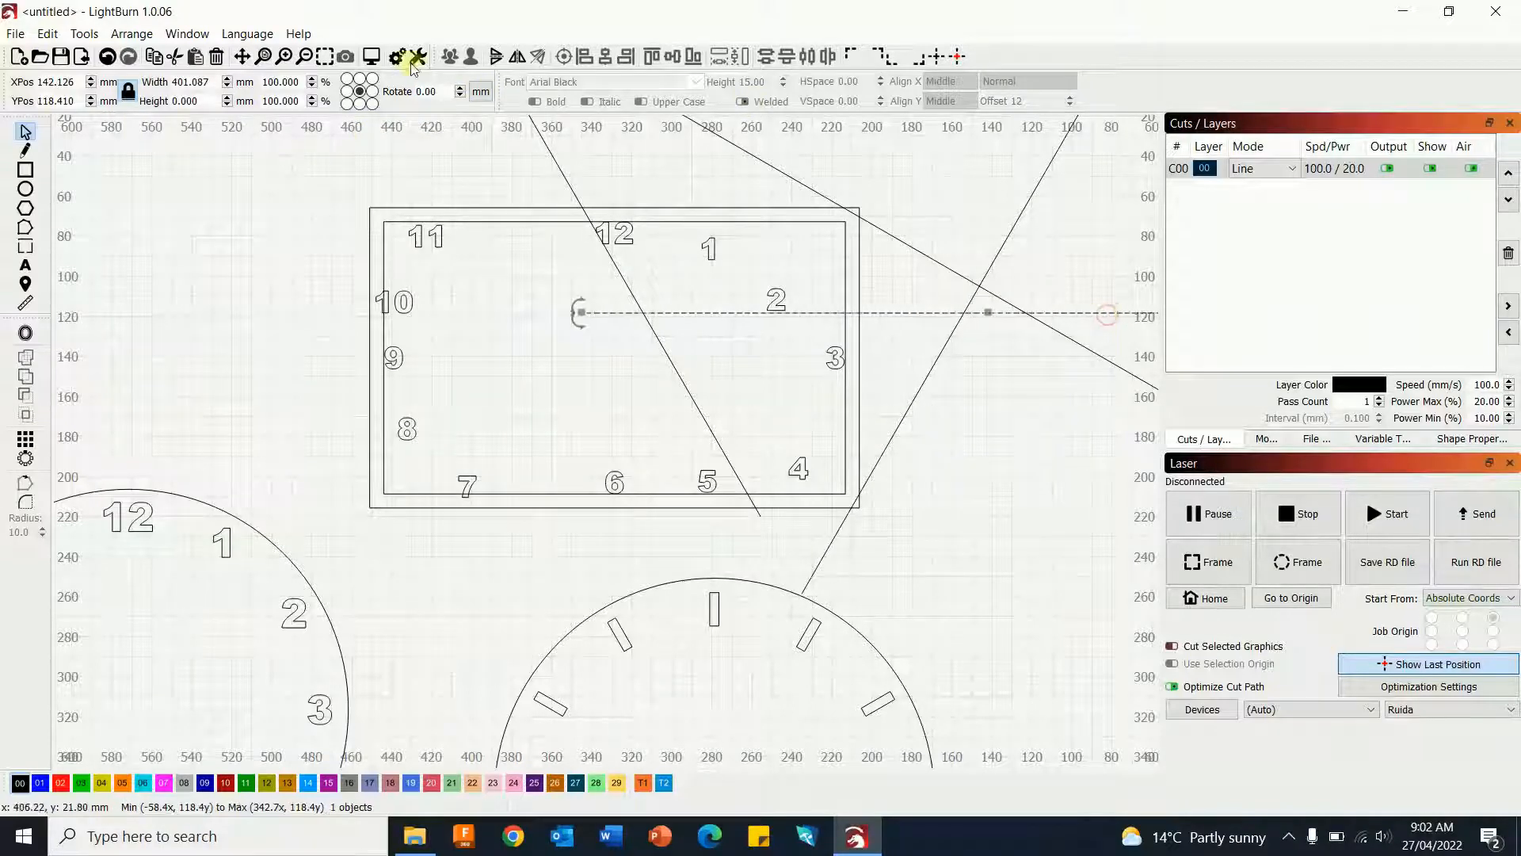
triple_click(433, 92)
type("-30")
key("Return")
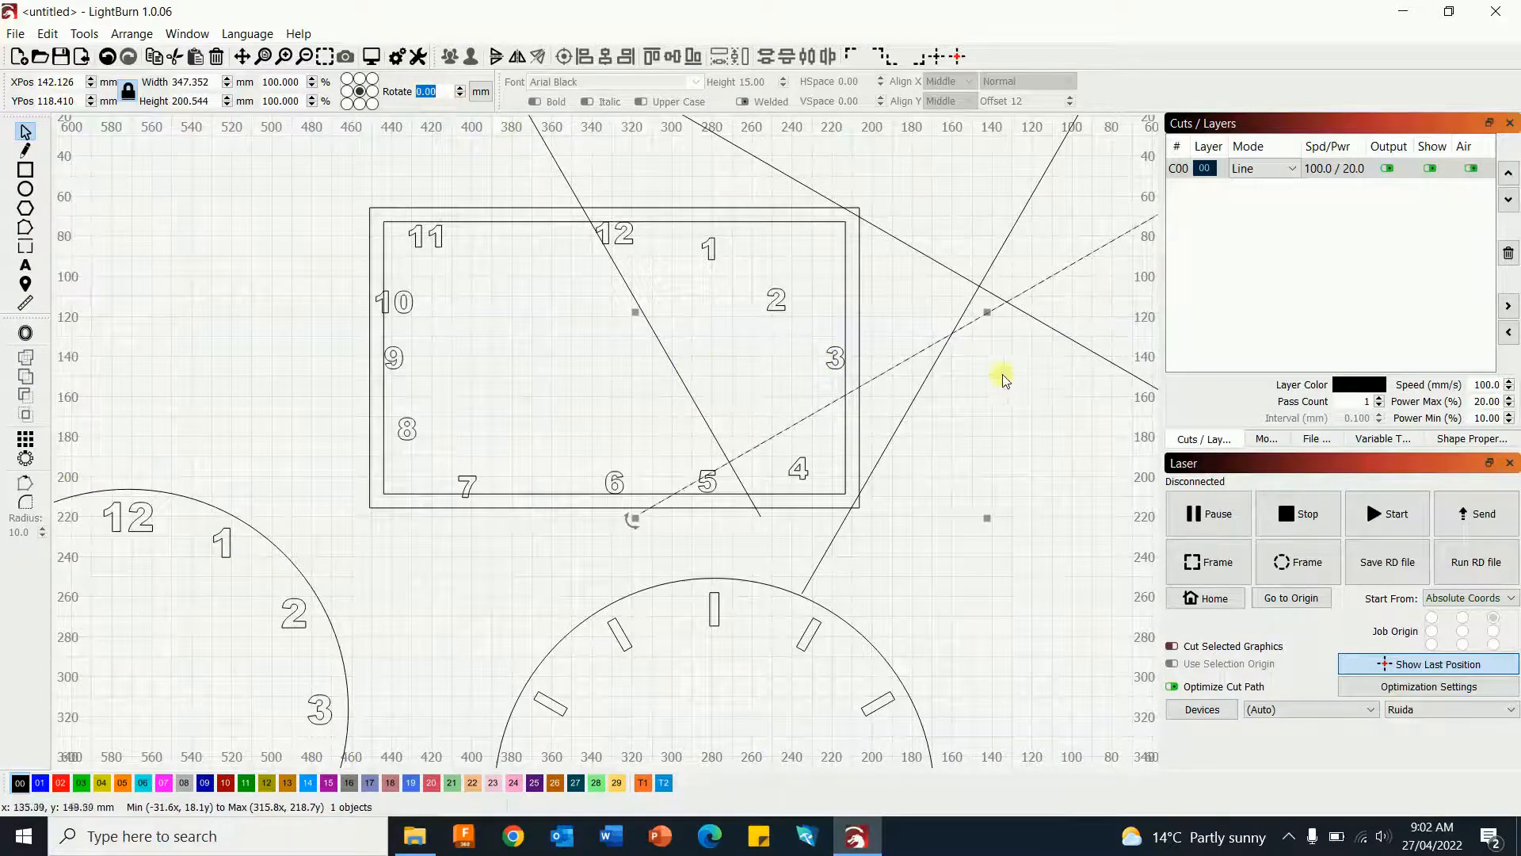
left_click(1016, 428)
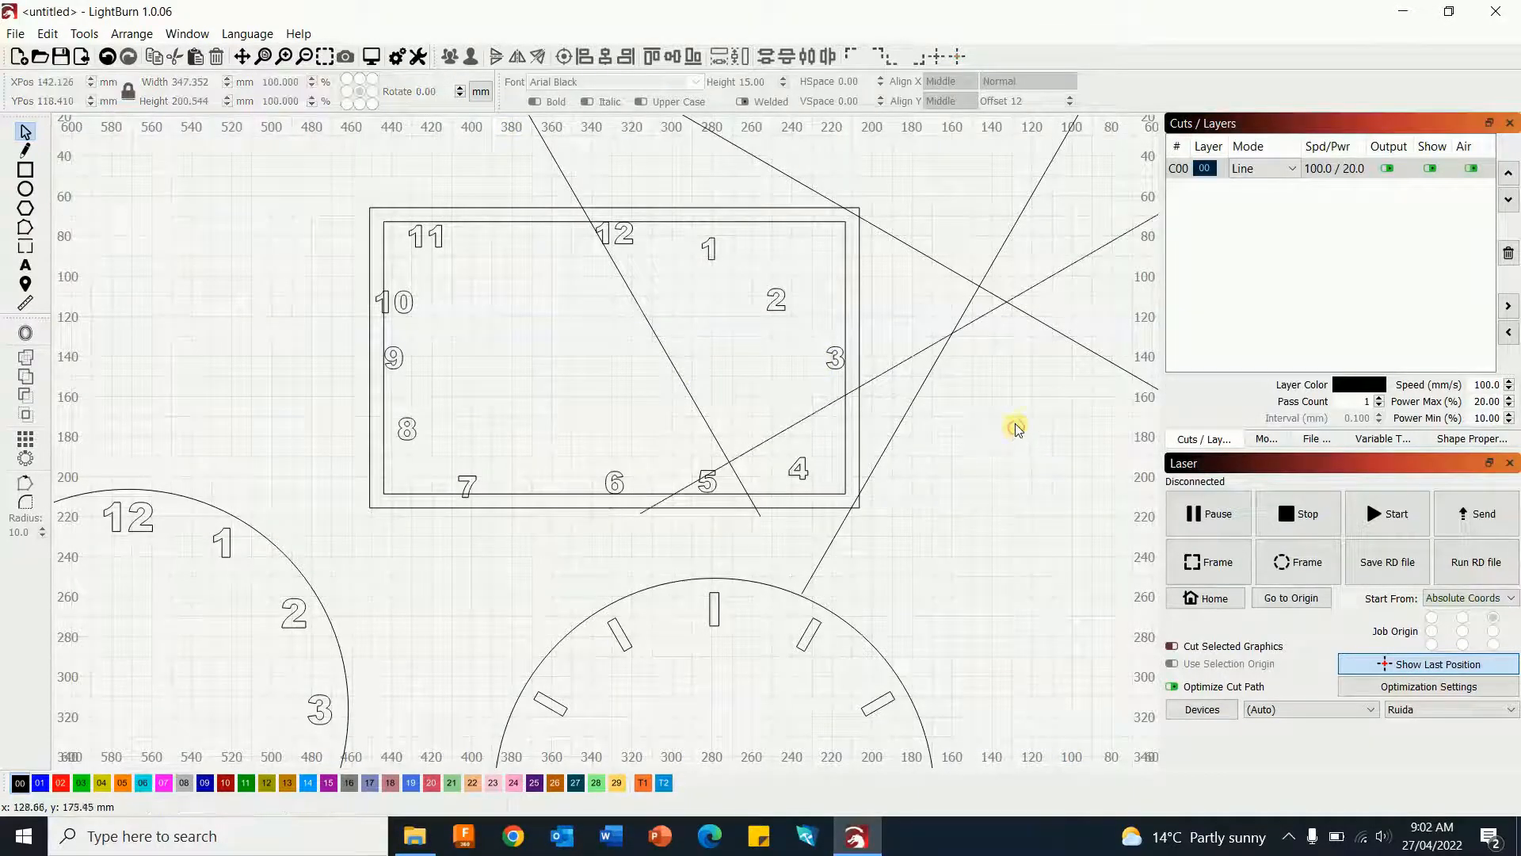
- Draw a small circle near the middle of the rectangle and set its diameter to 8 mm
left_click(25, 191)
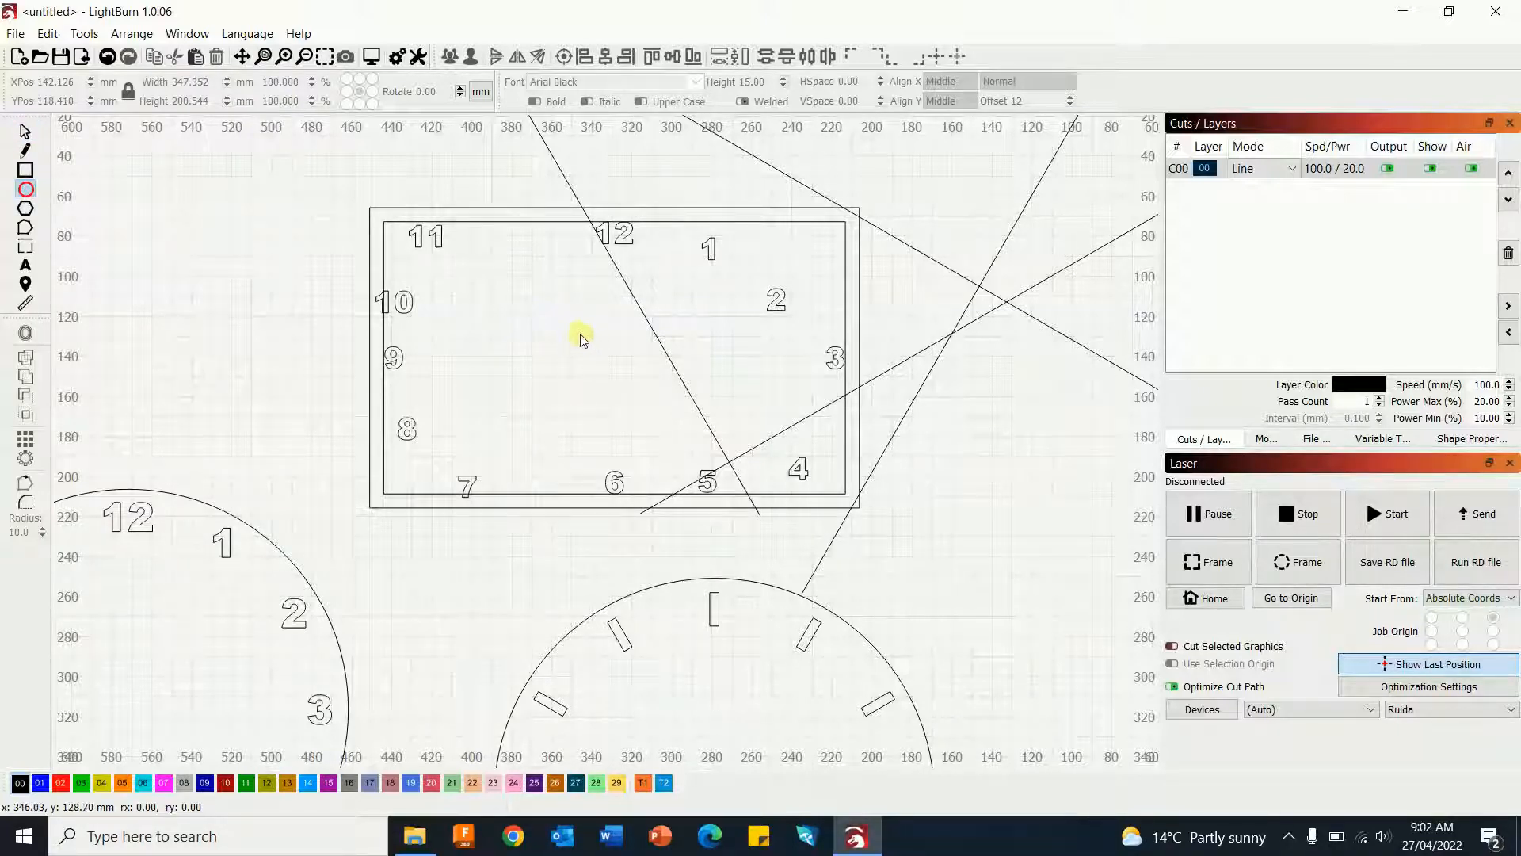
left_click_drag(581, 333, 591, 347)
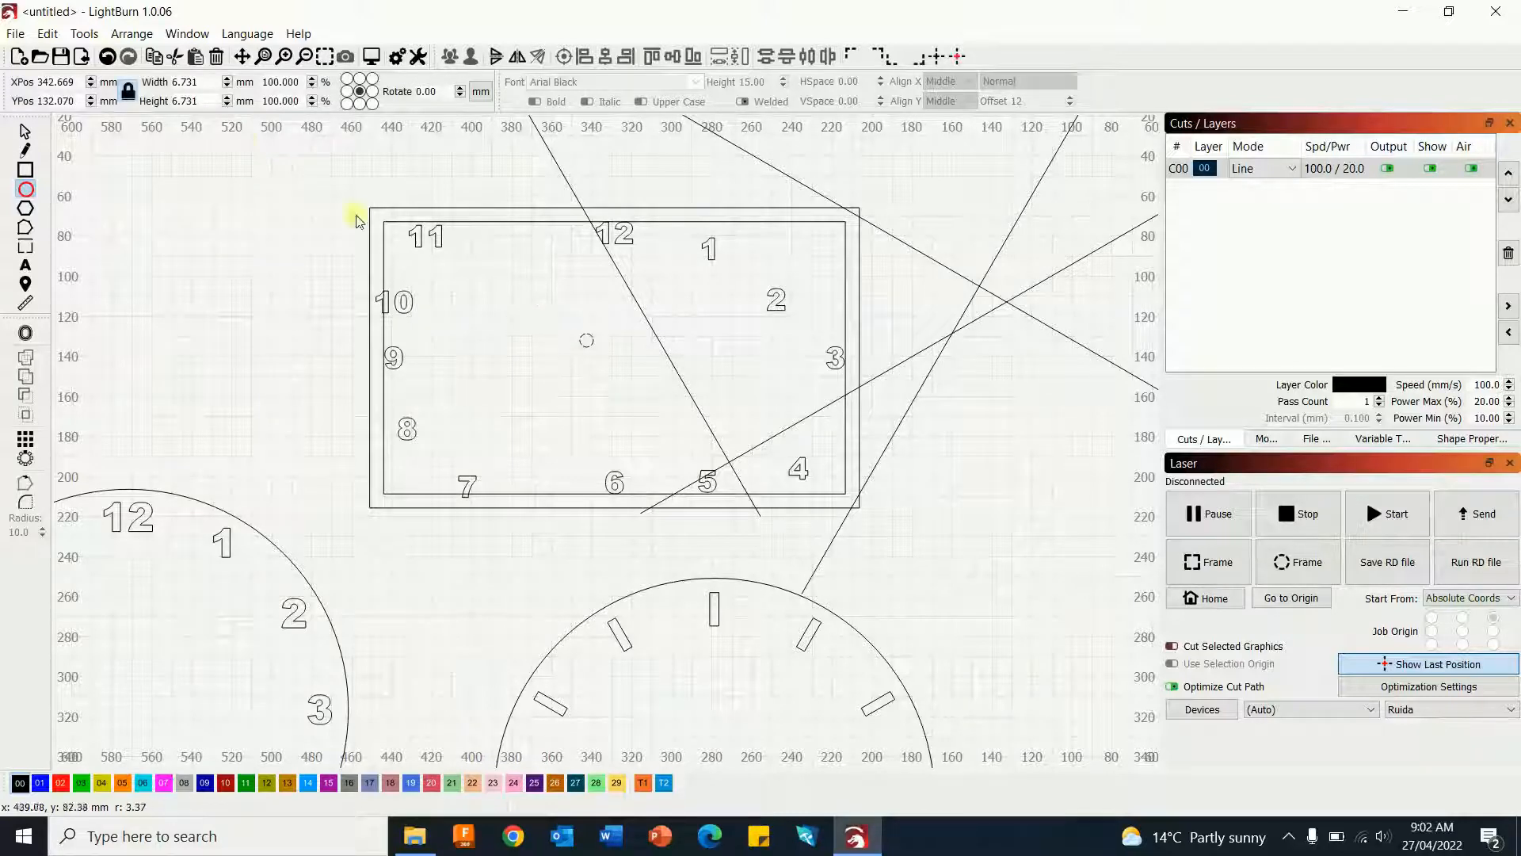
triple_click(203, 84)
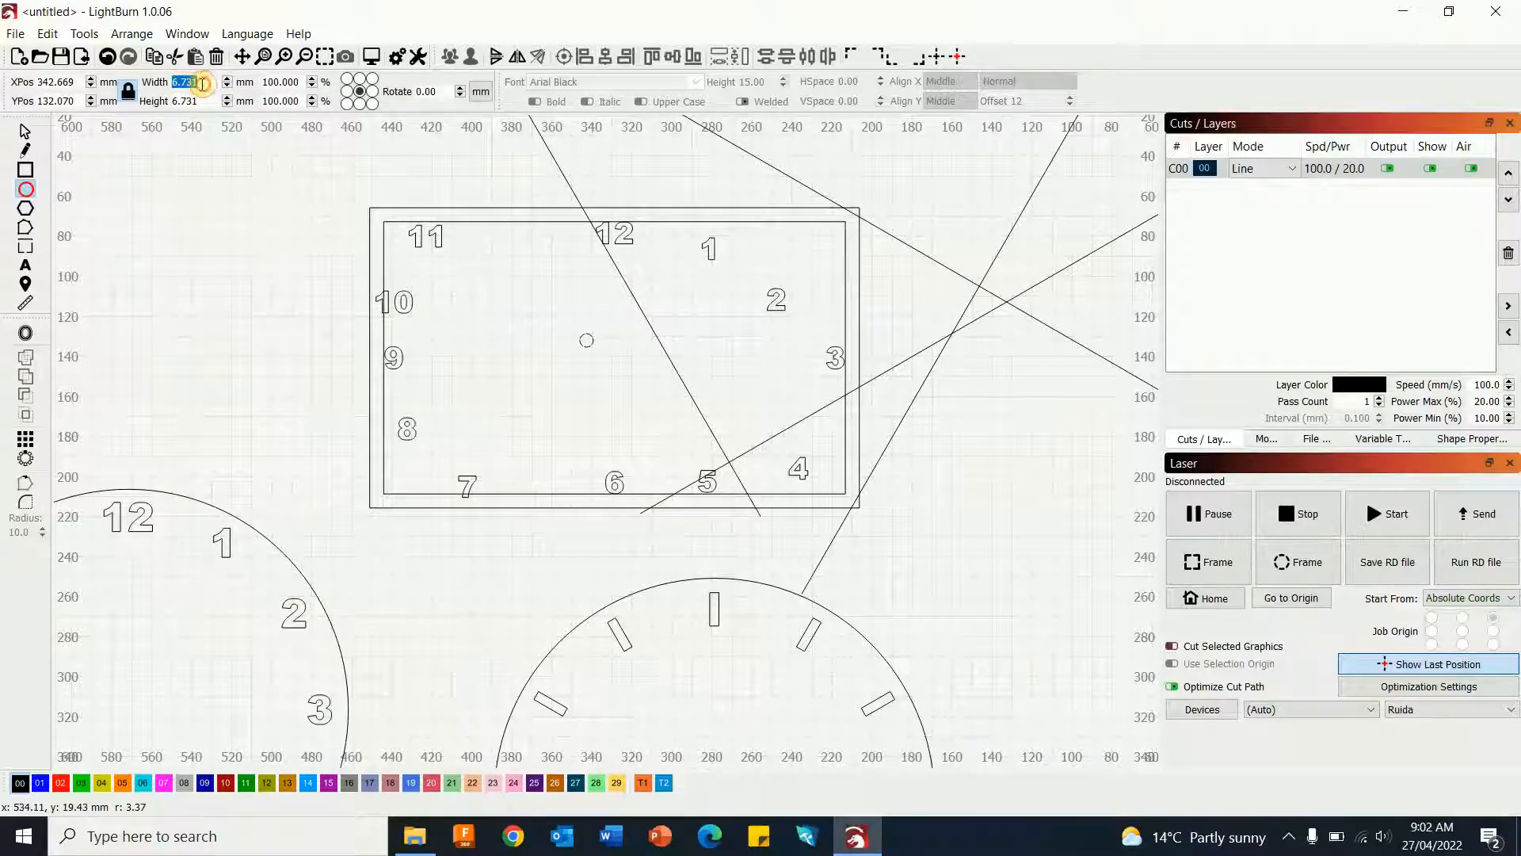
key("Return")
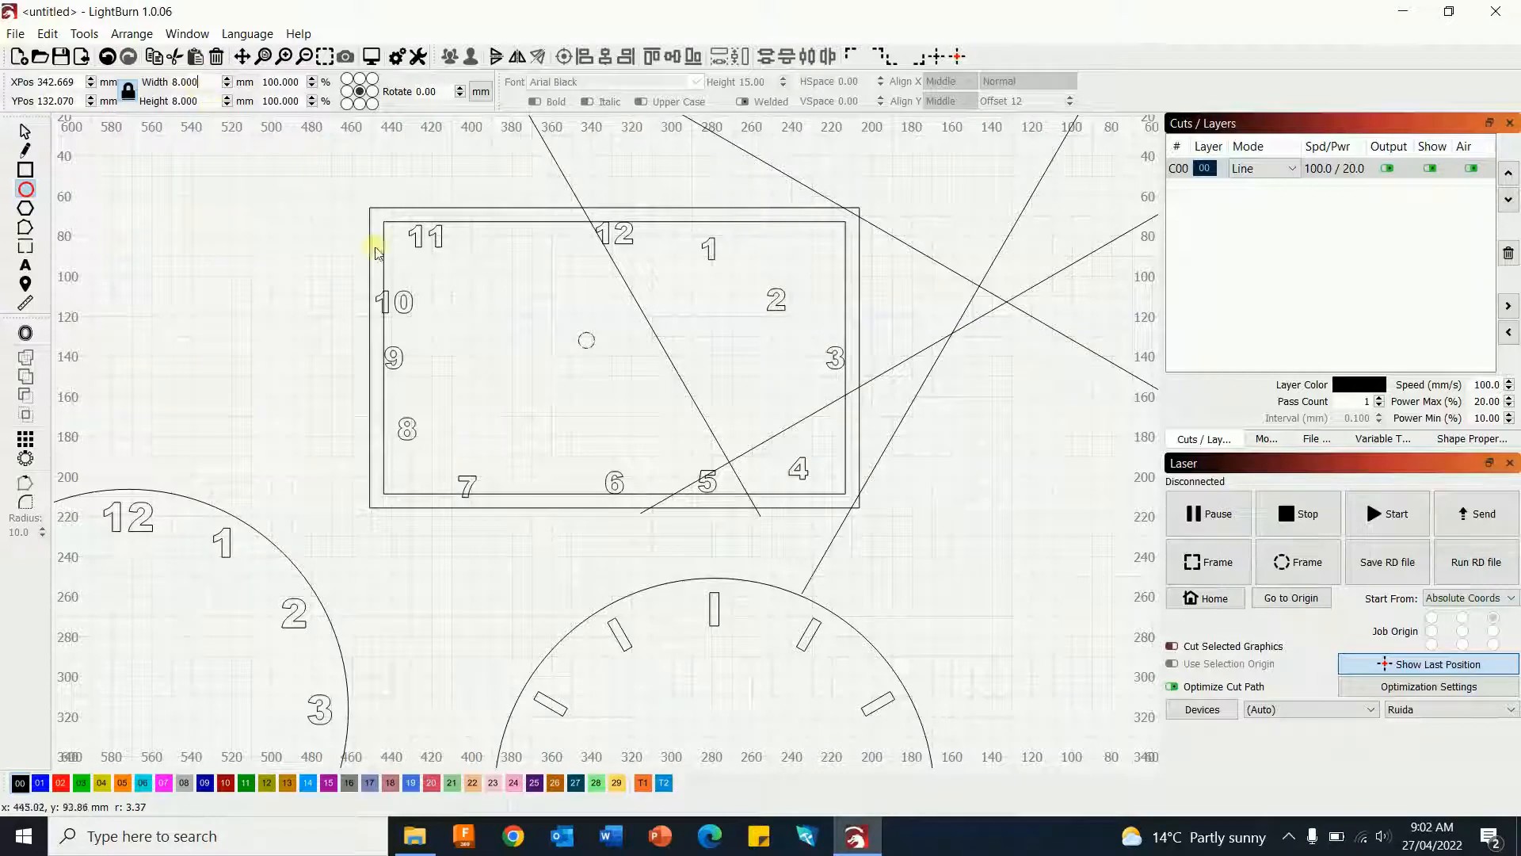
- Move the 8 mm circle to the exact centre of the rectangle
scroll(547, 345, "up", 3)
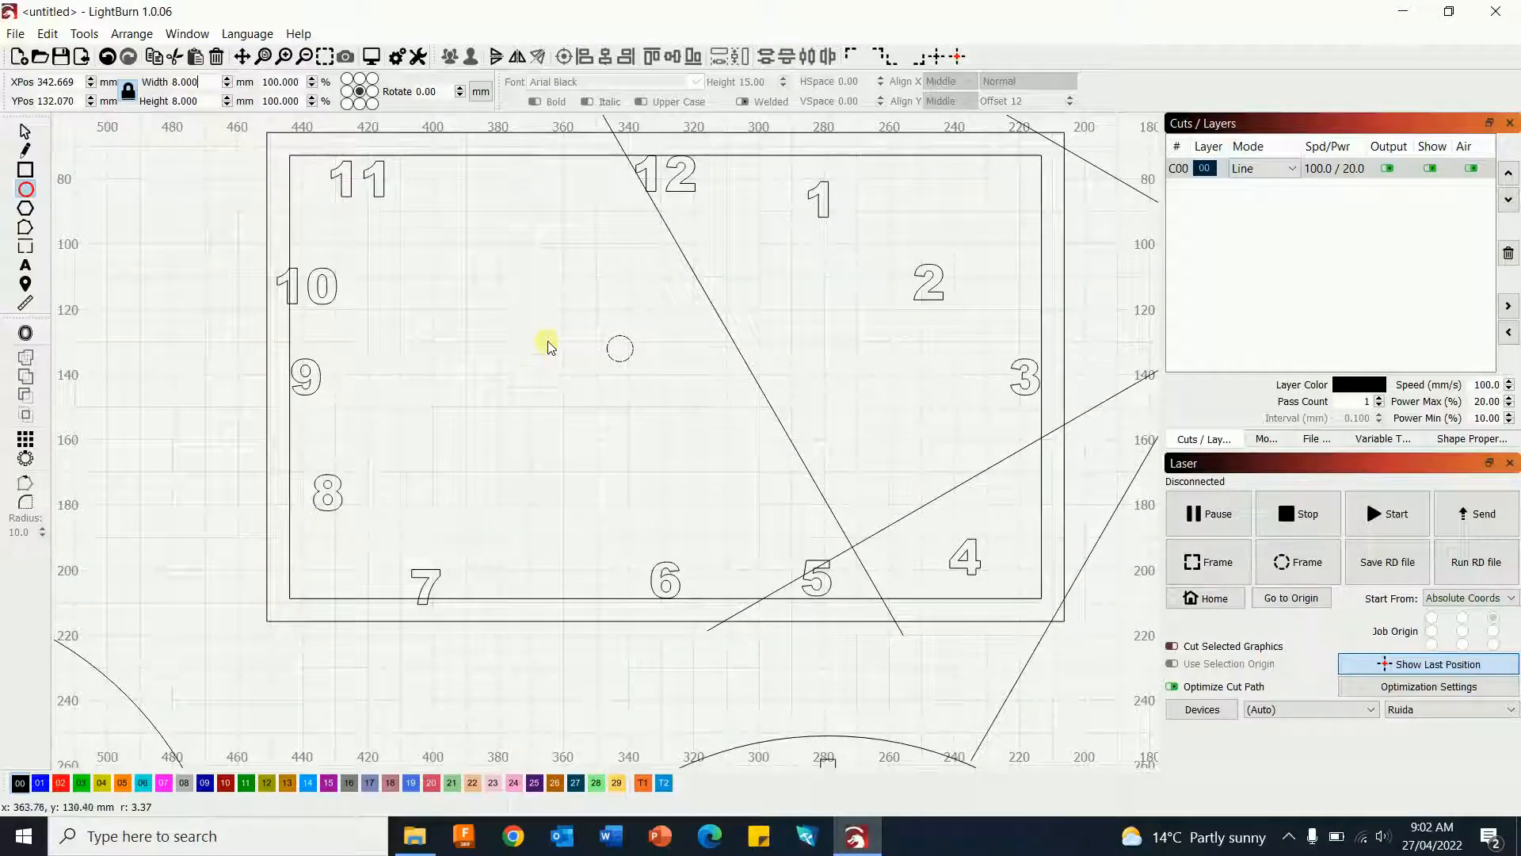
left_click(25, 131)
left_click_drag(614, 348, 668, 378)
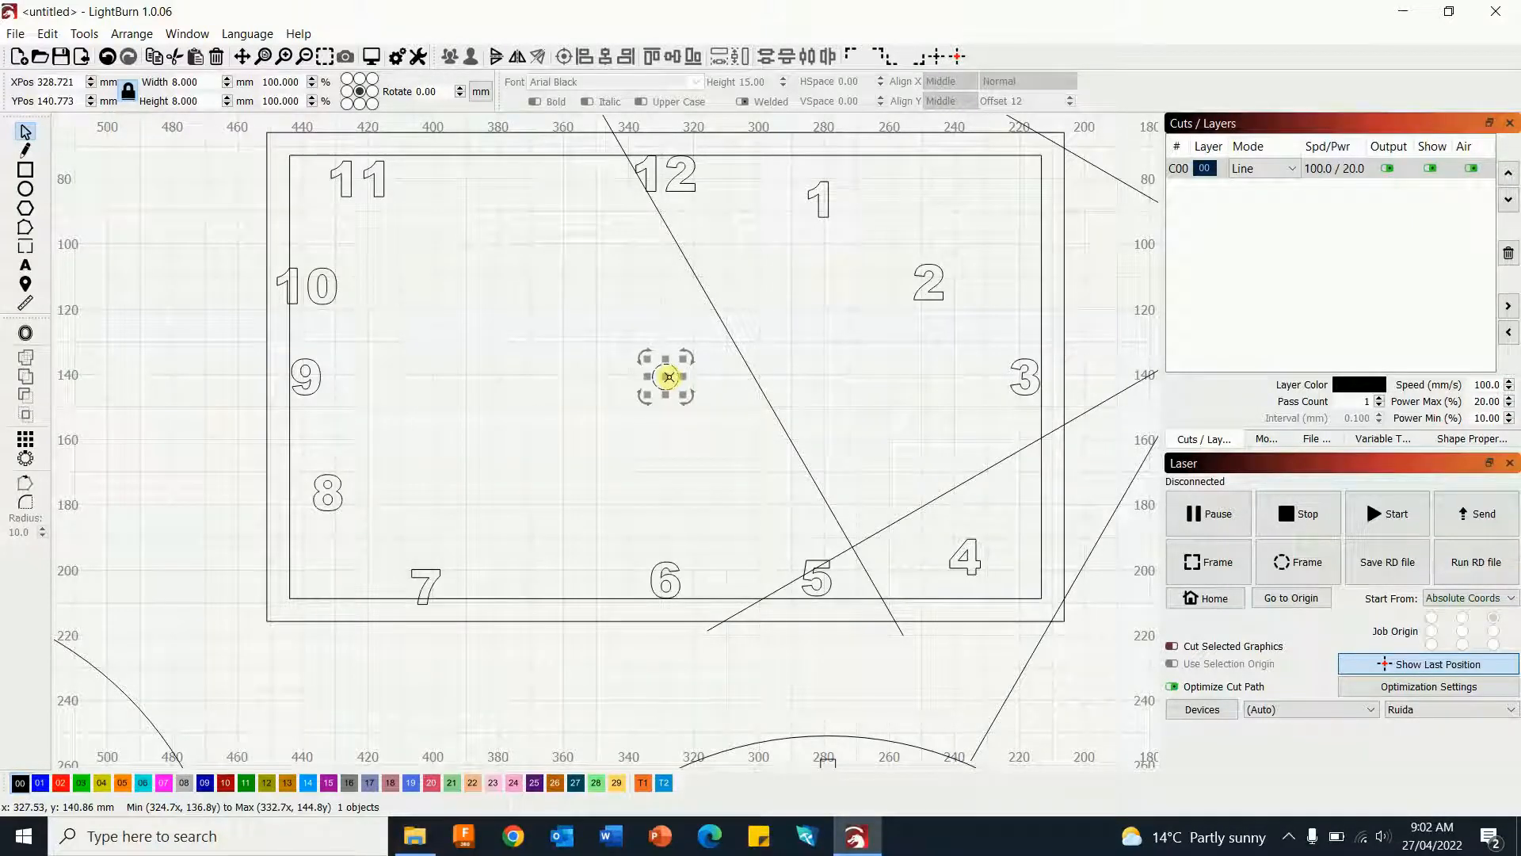
left_click(160, 433)
scroll(160, 433, "down", 3)
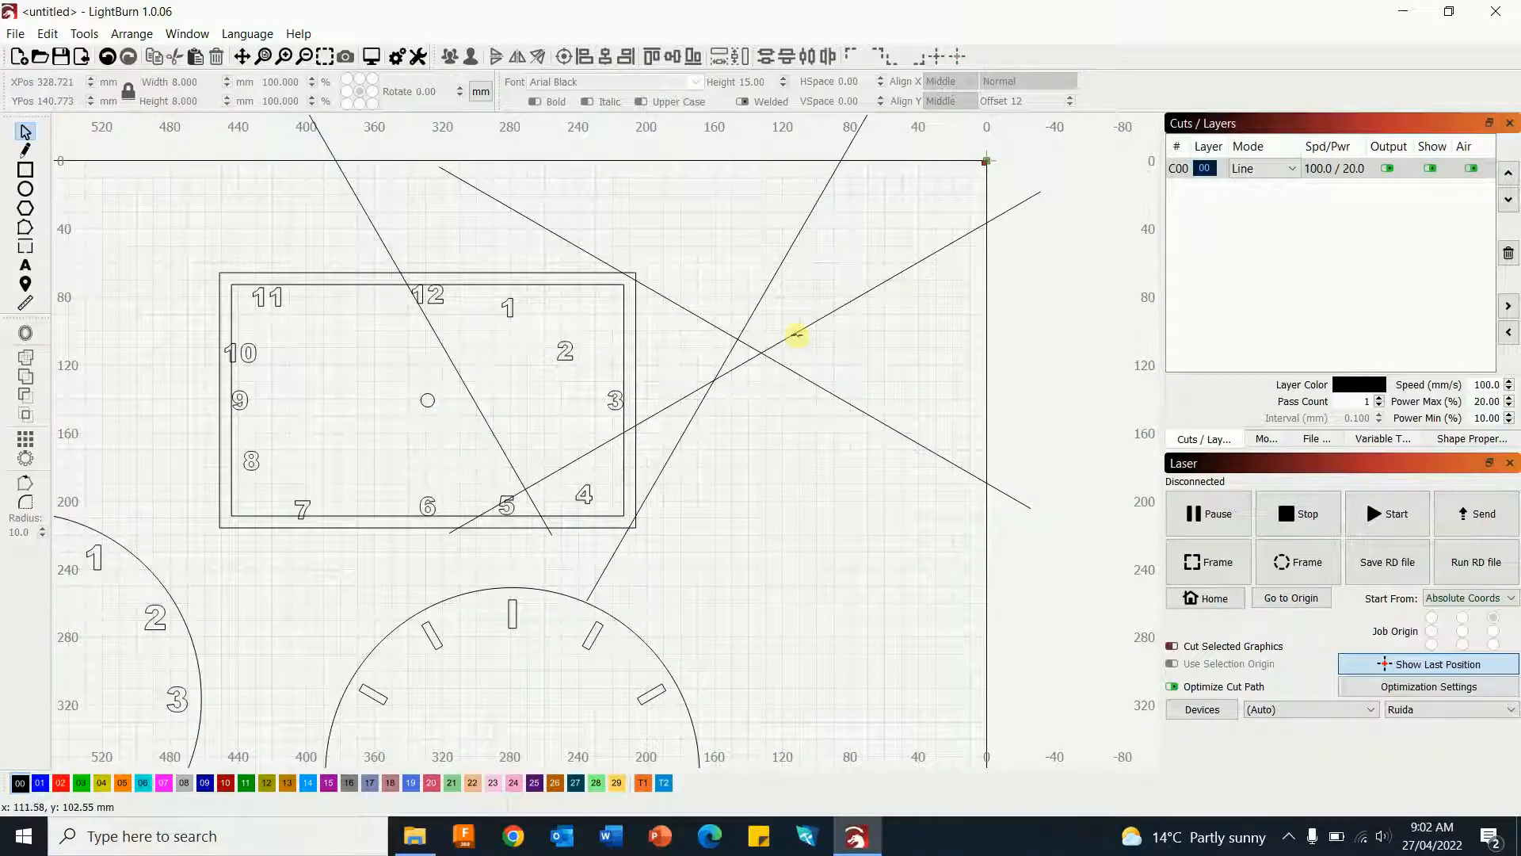
- Move the four angled guide lines so that their midpoints meet at the small circle in the rectangle's centre
left_click(796, 334)
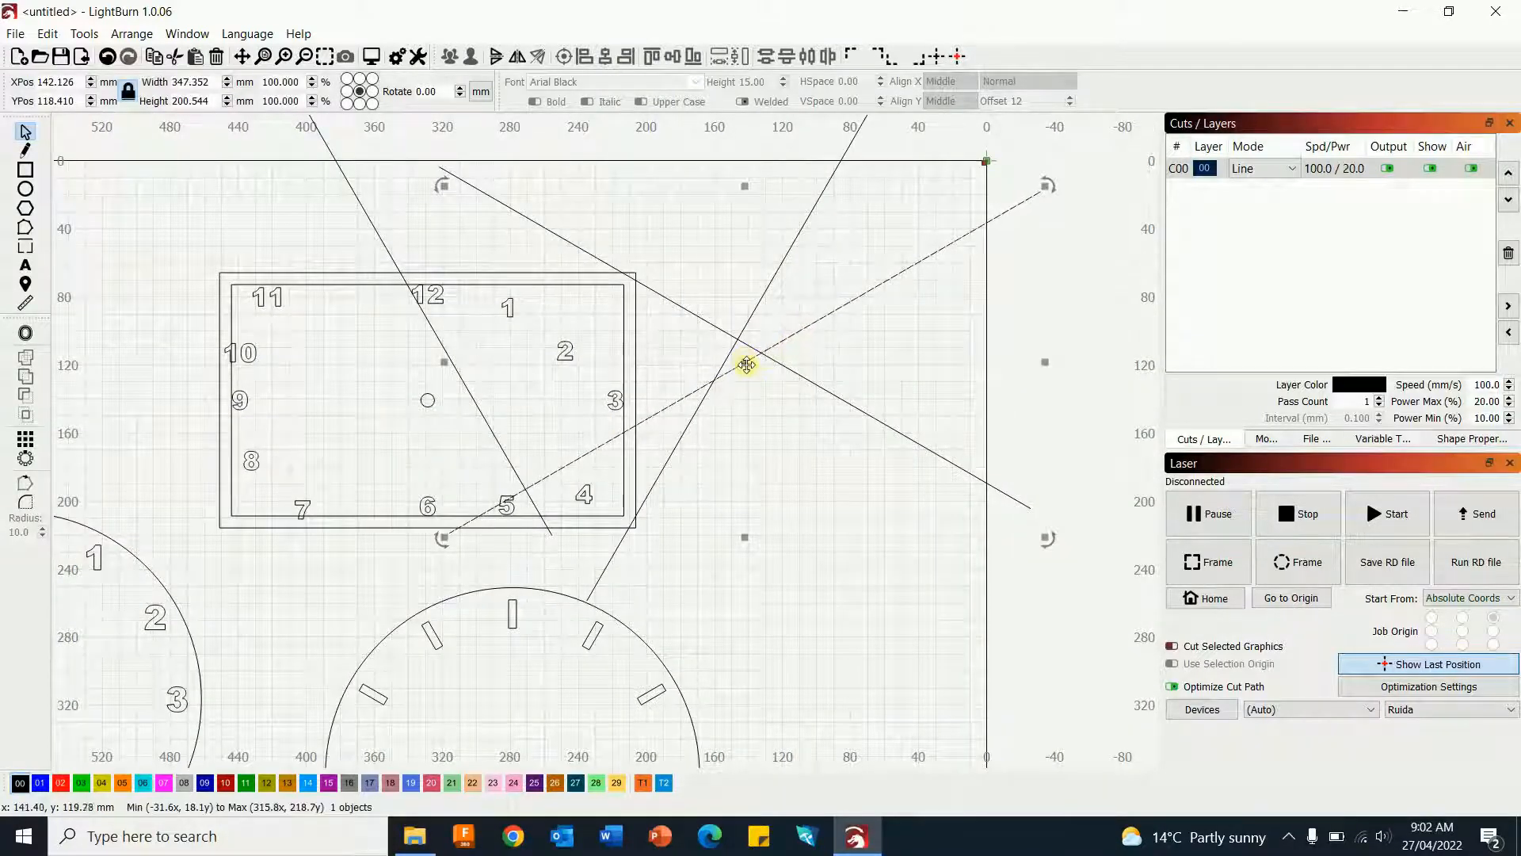
left_click_drag(746, 365, 428, 397)
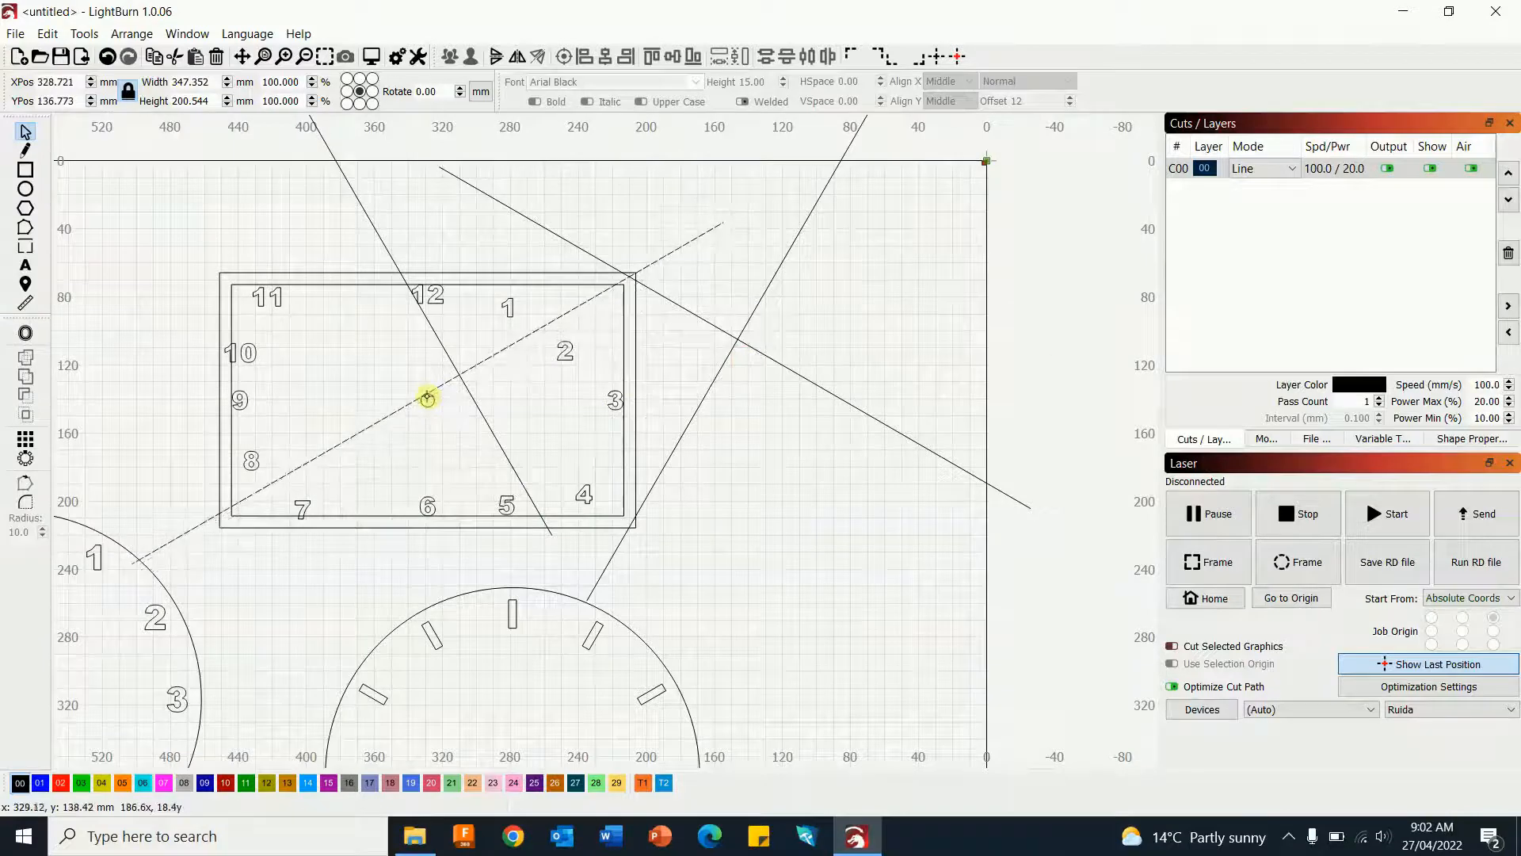
left_click(763, 354)
left_click(761, 353)
left_click_drag(735, 337, 428, 401)
left_click(762, 299)
left_click_drag(756, 305, 427, 400)
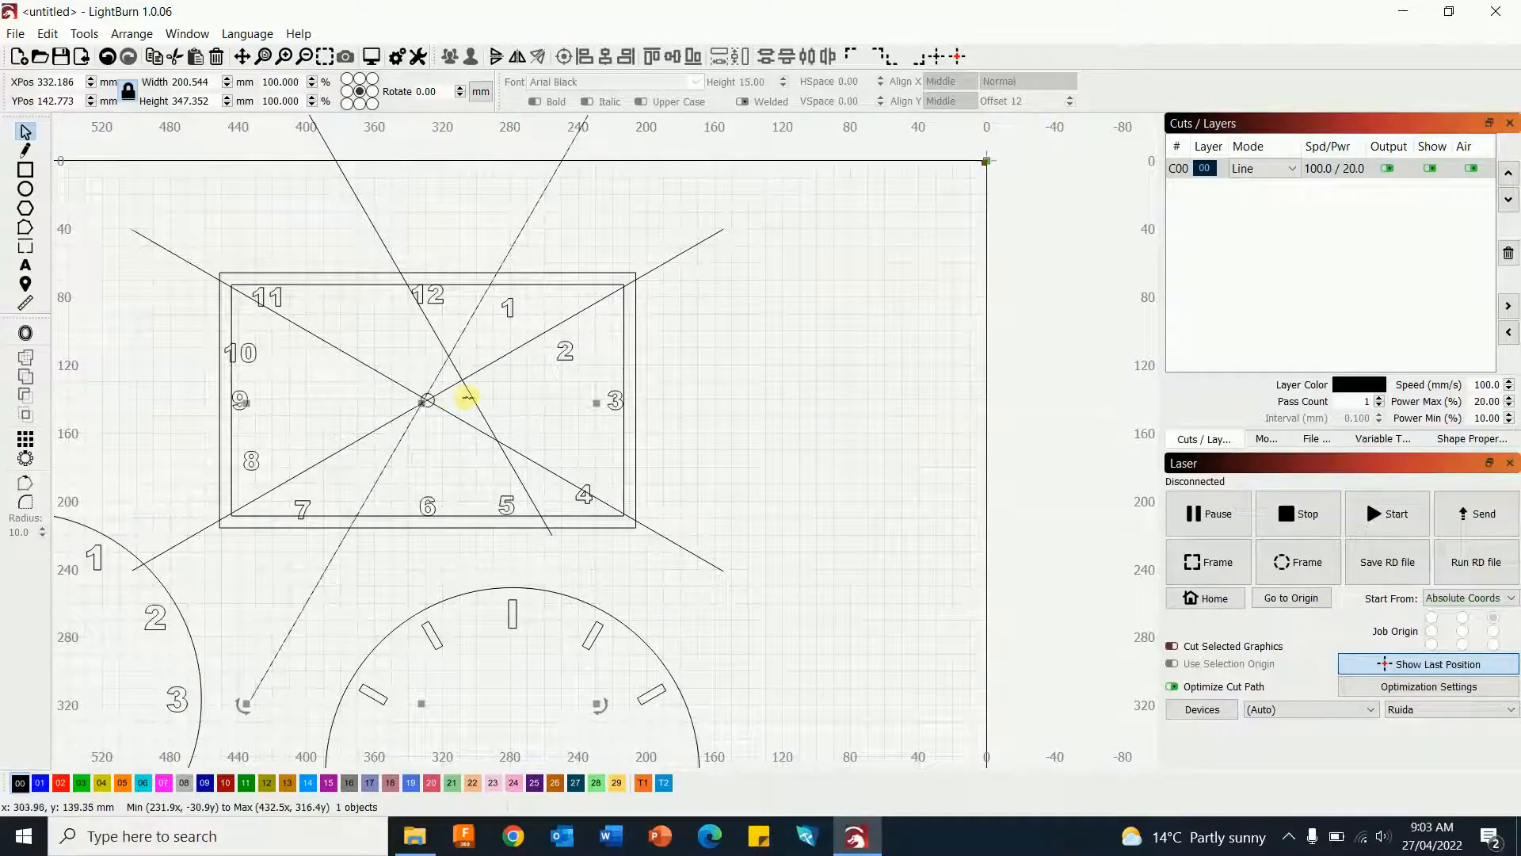
left_click(471, 394)
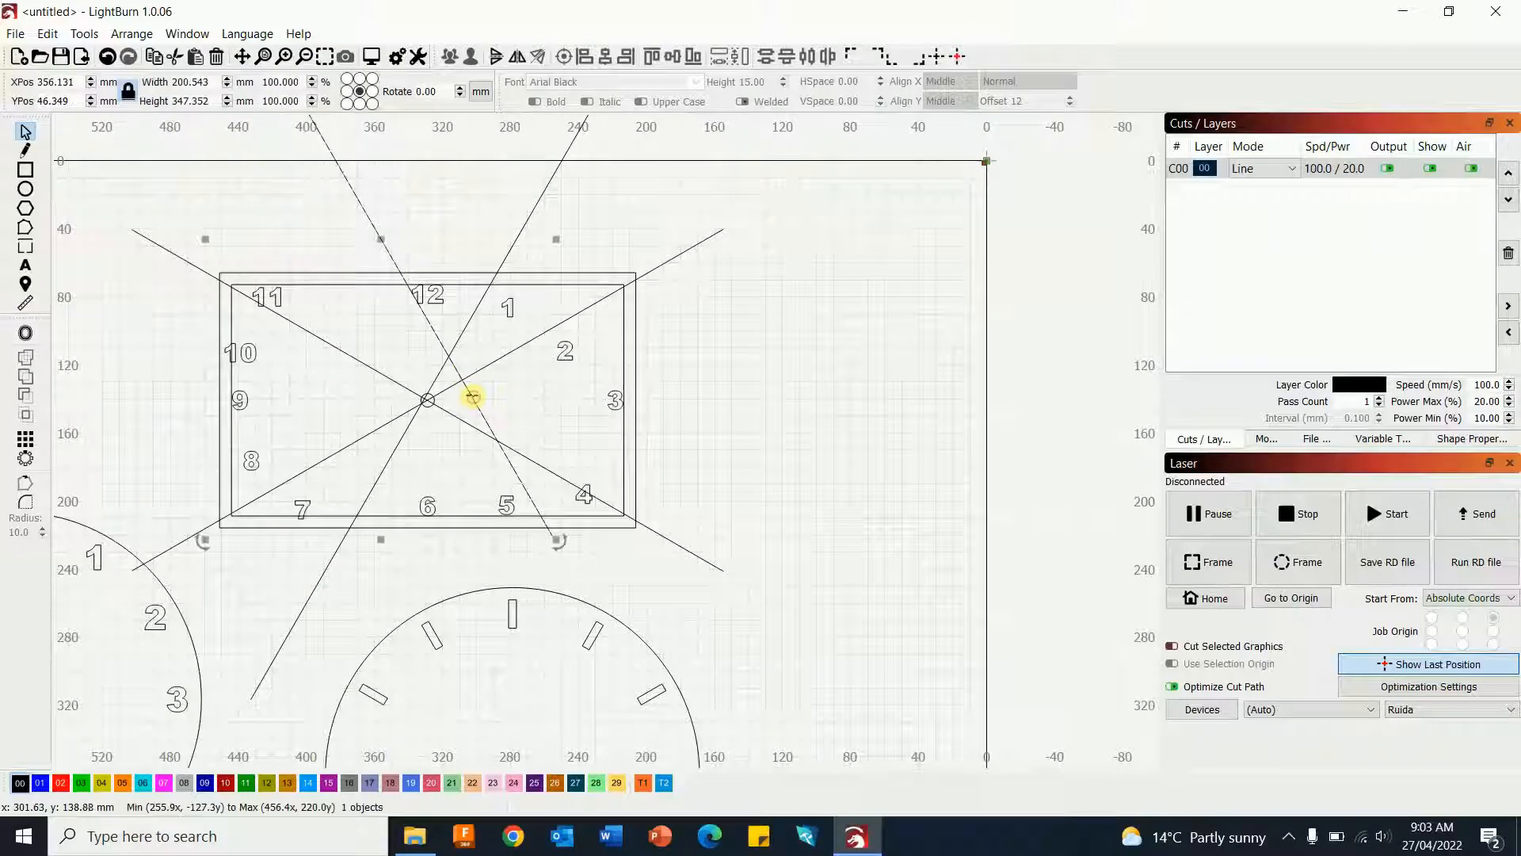
left_click_drag(381, 238, 434, 411)
- Refine the two upward-sloping guide lines so that their midpoints sit exactly on the small circle's centre
scroll(438, 457, "up", 1)
scroll(437, 458, "up", 5)
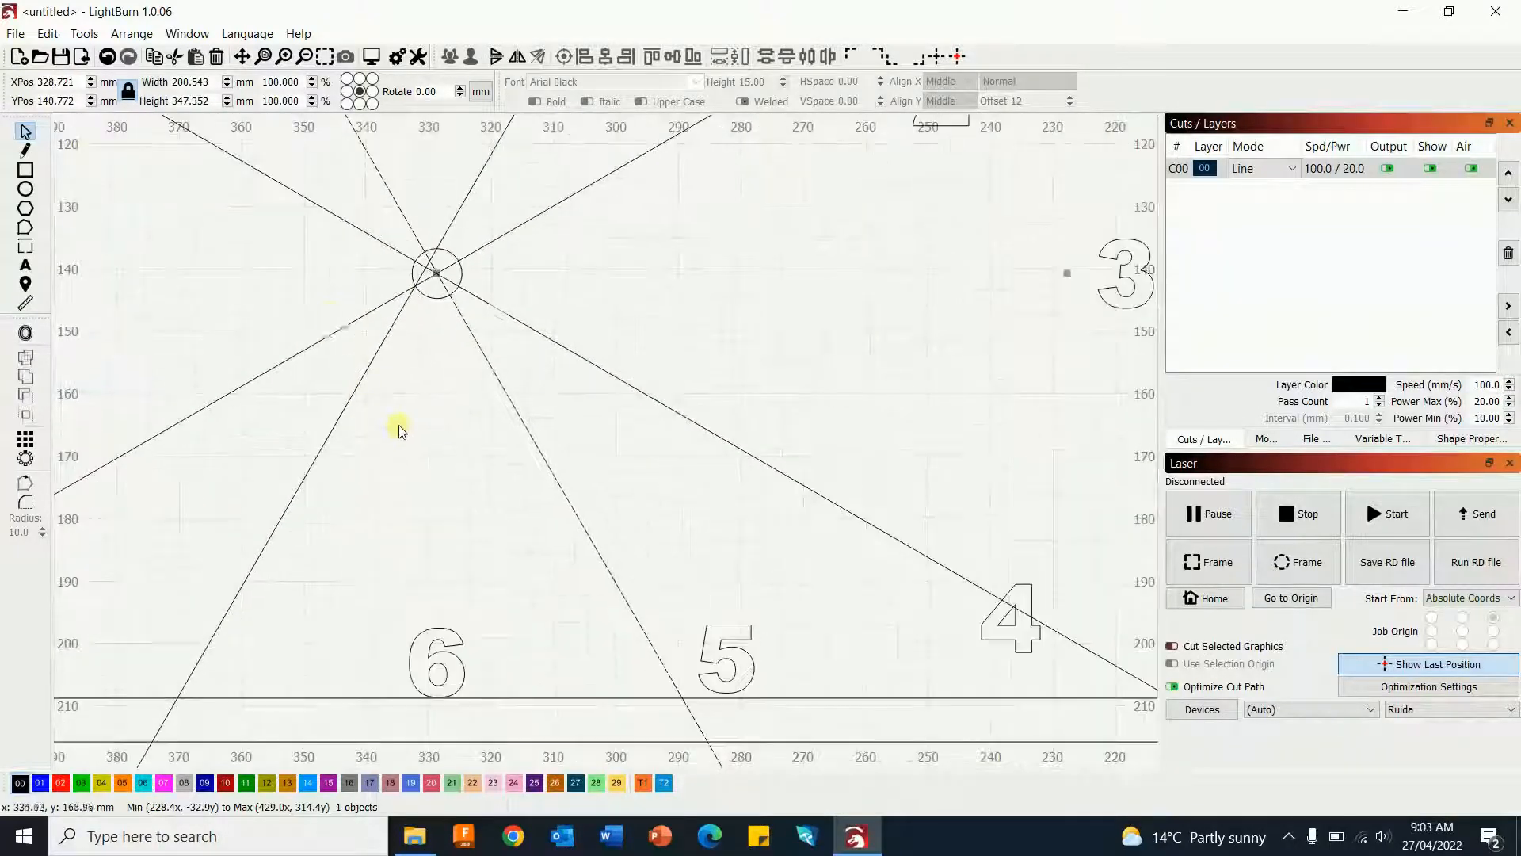
left_click(331, 328)
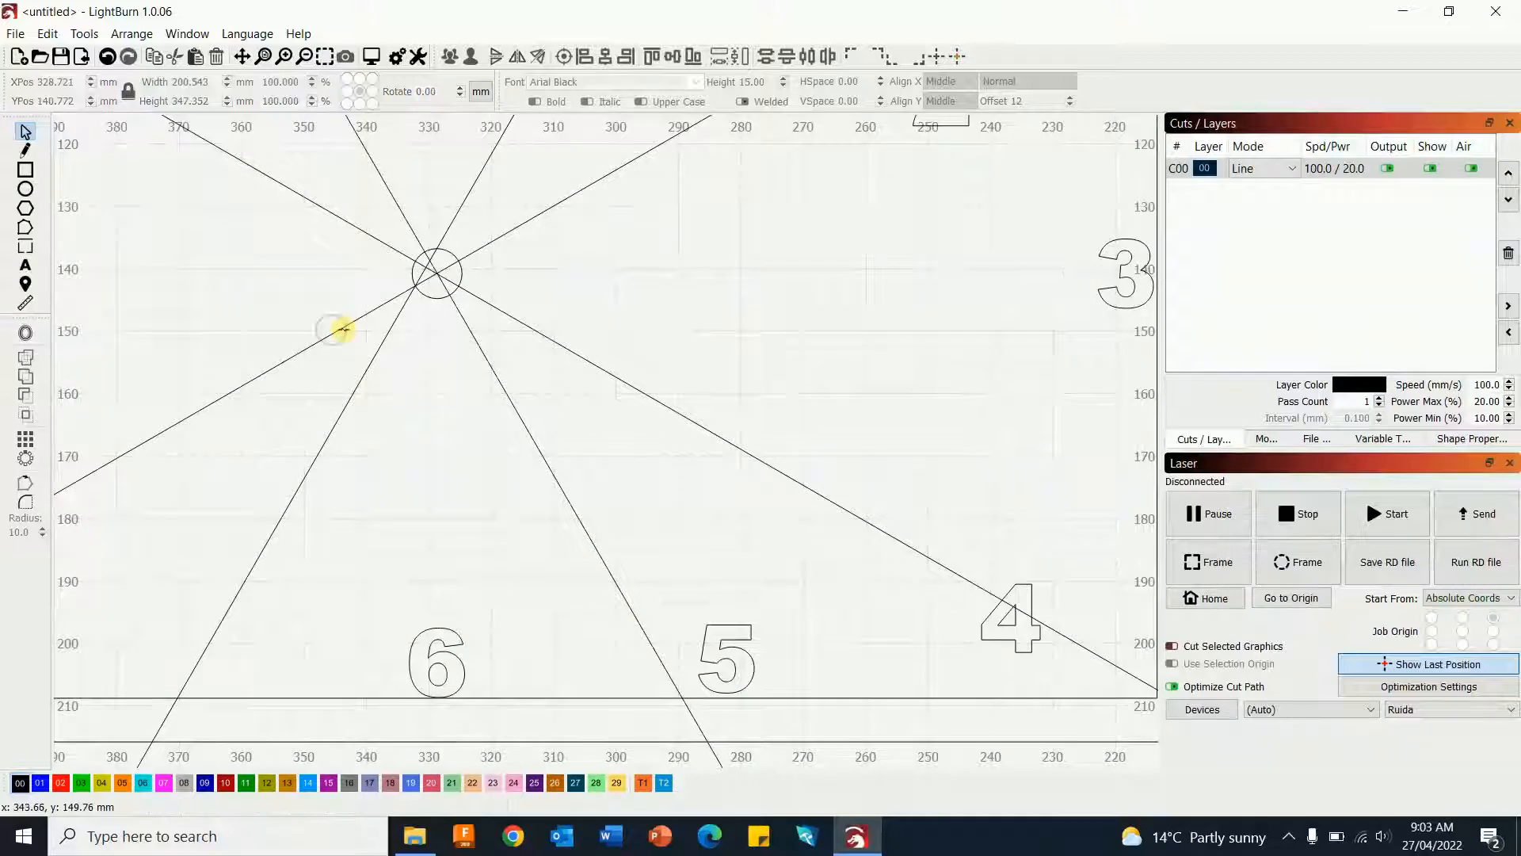
left_click(343, 328)
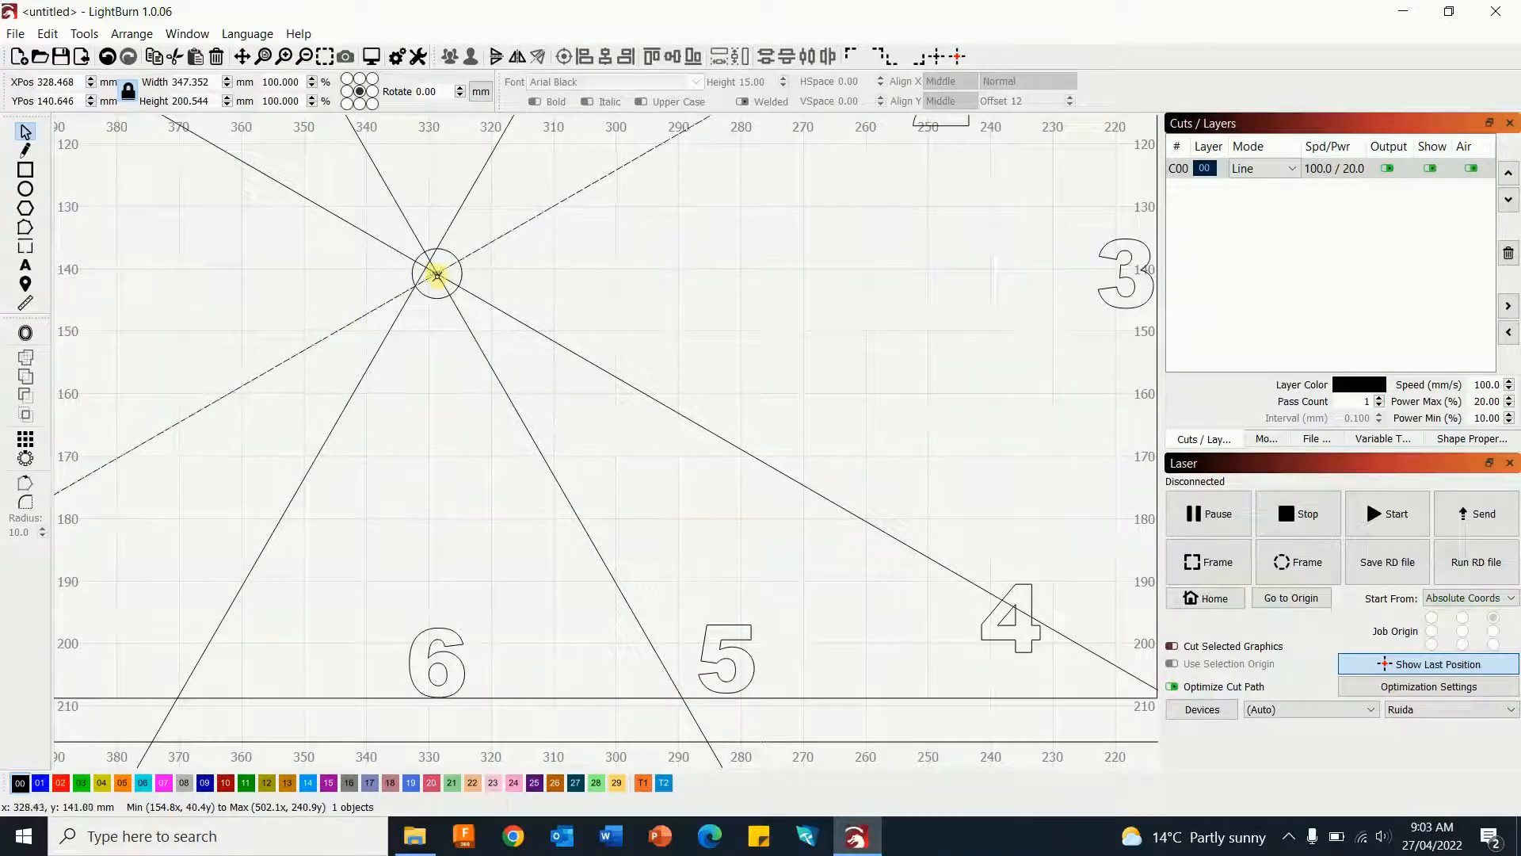
left_click(556, 284)
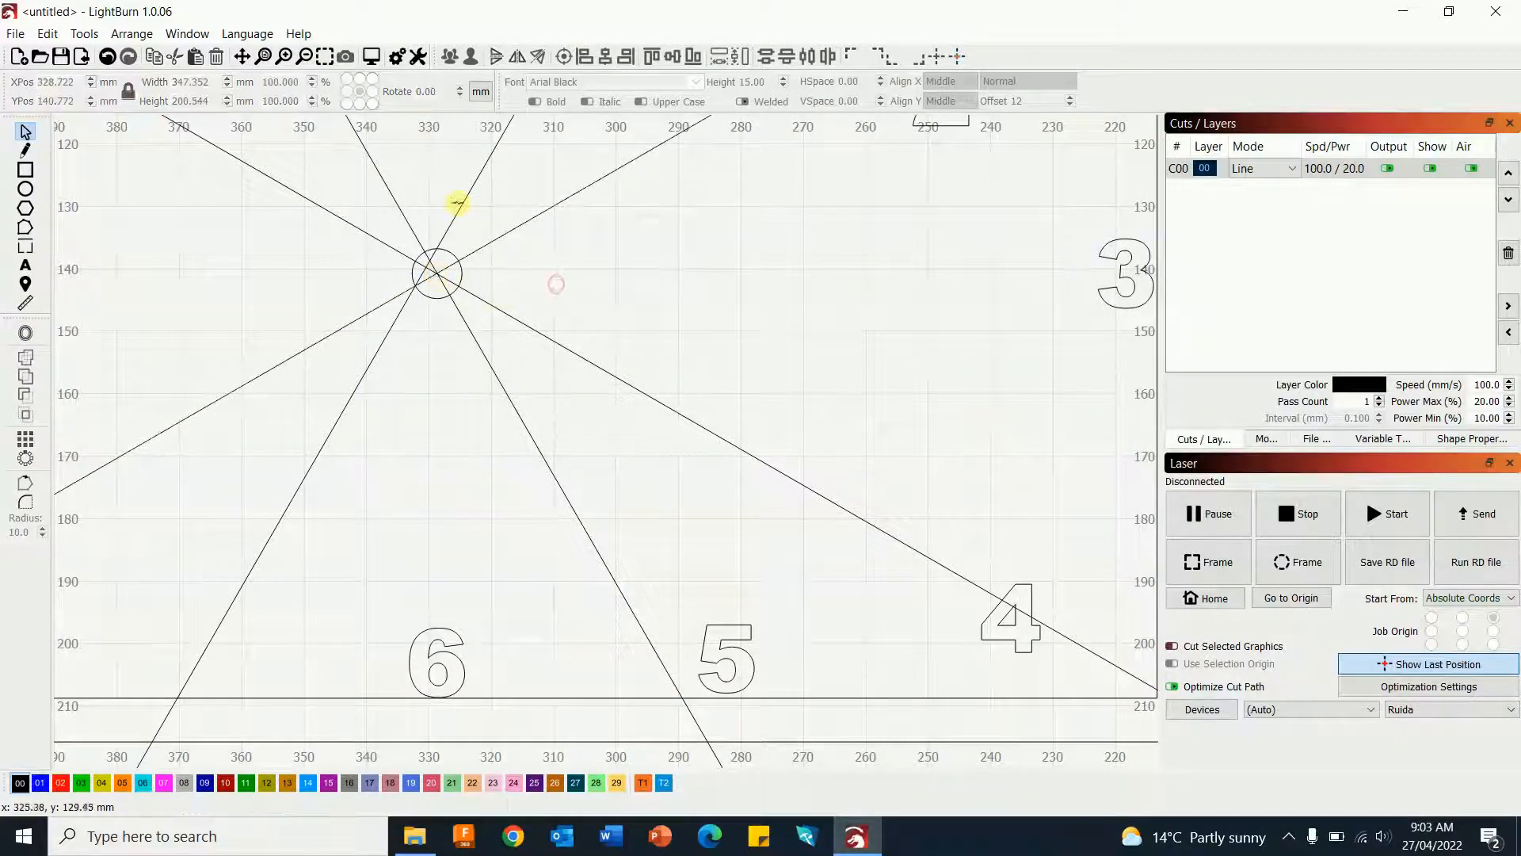
left_click(430, 278)
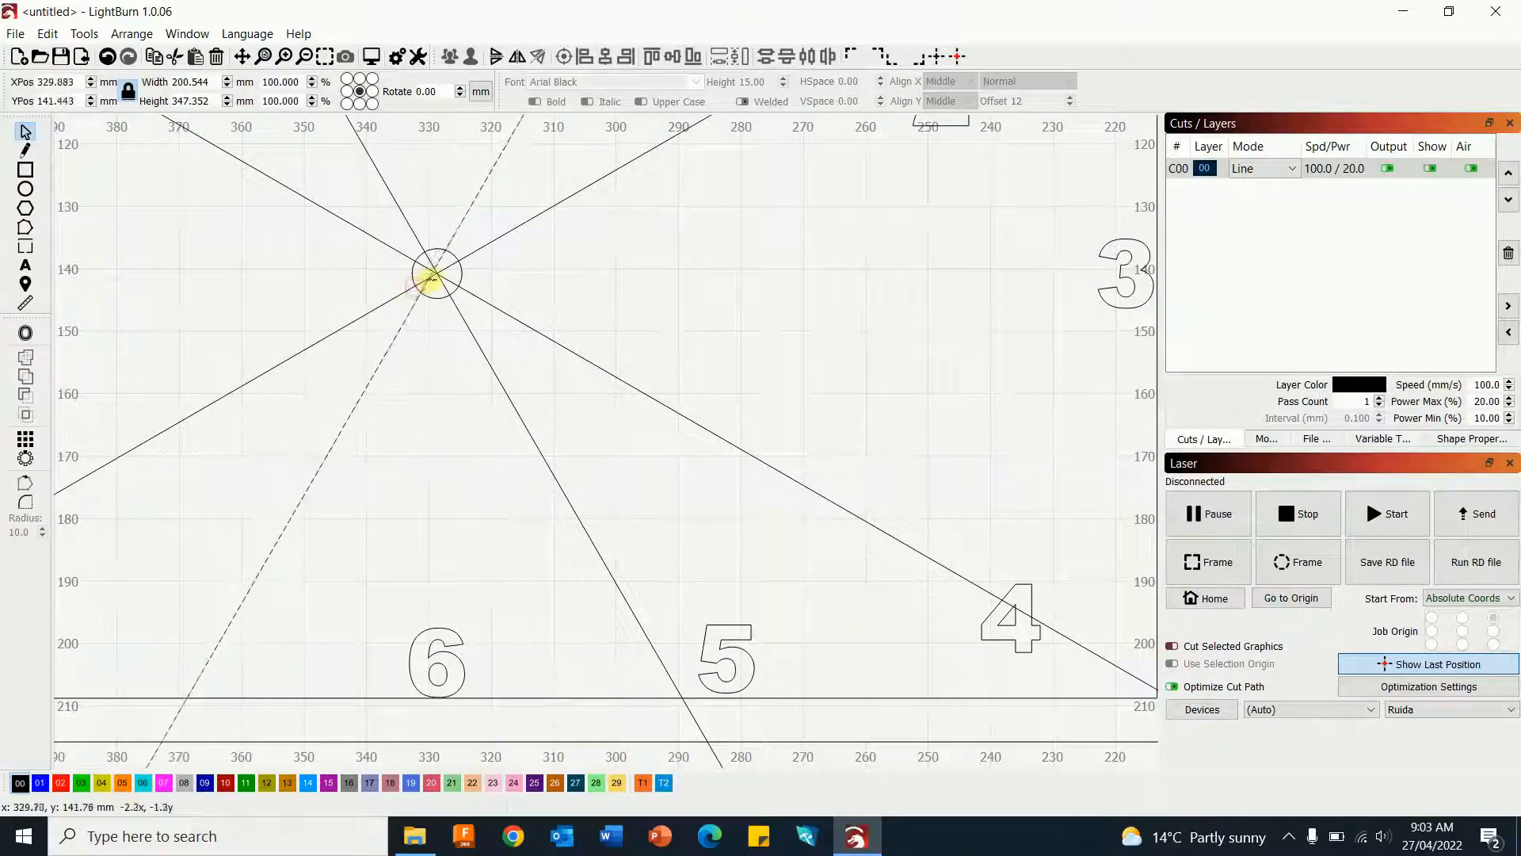
left_click(635, 291)
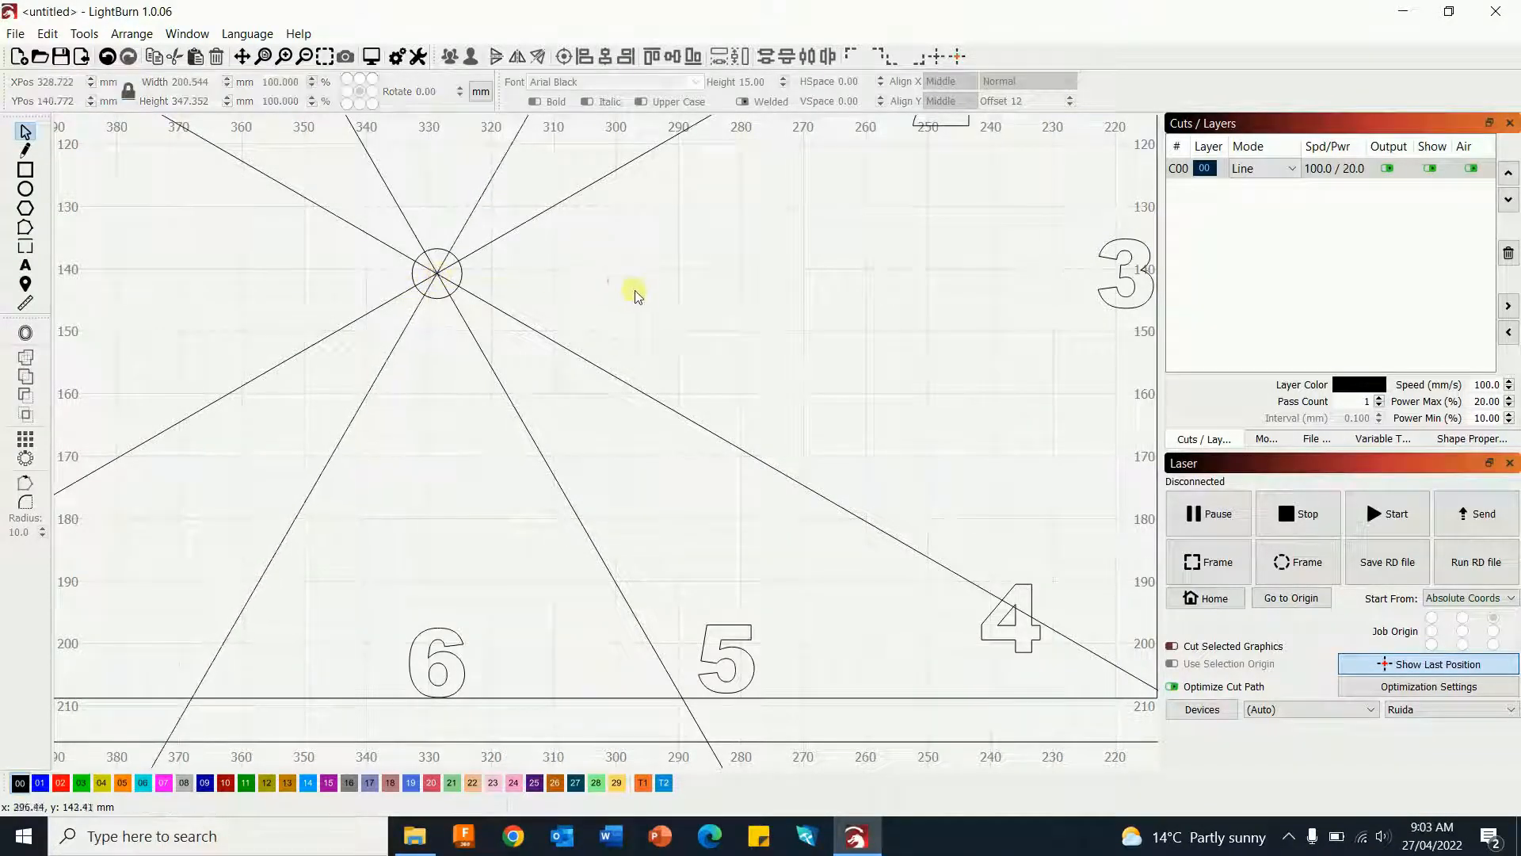
- Move the rectangular face's numerals 1 and 2 onto their angled lines, just inside the inner rectangle's upper edge
scroll(769, 312, "down", 5)
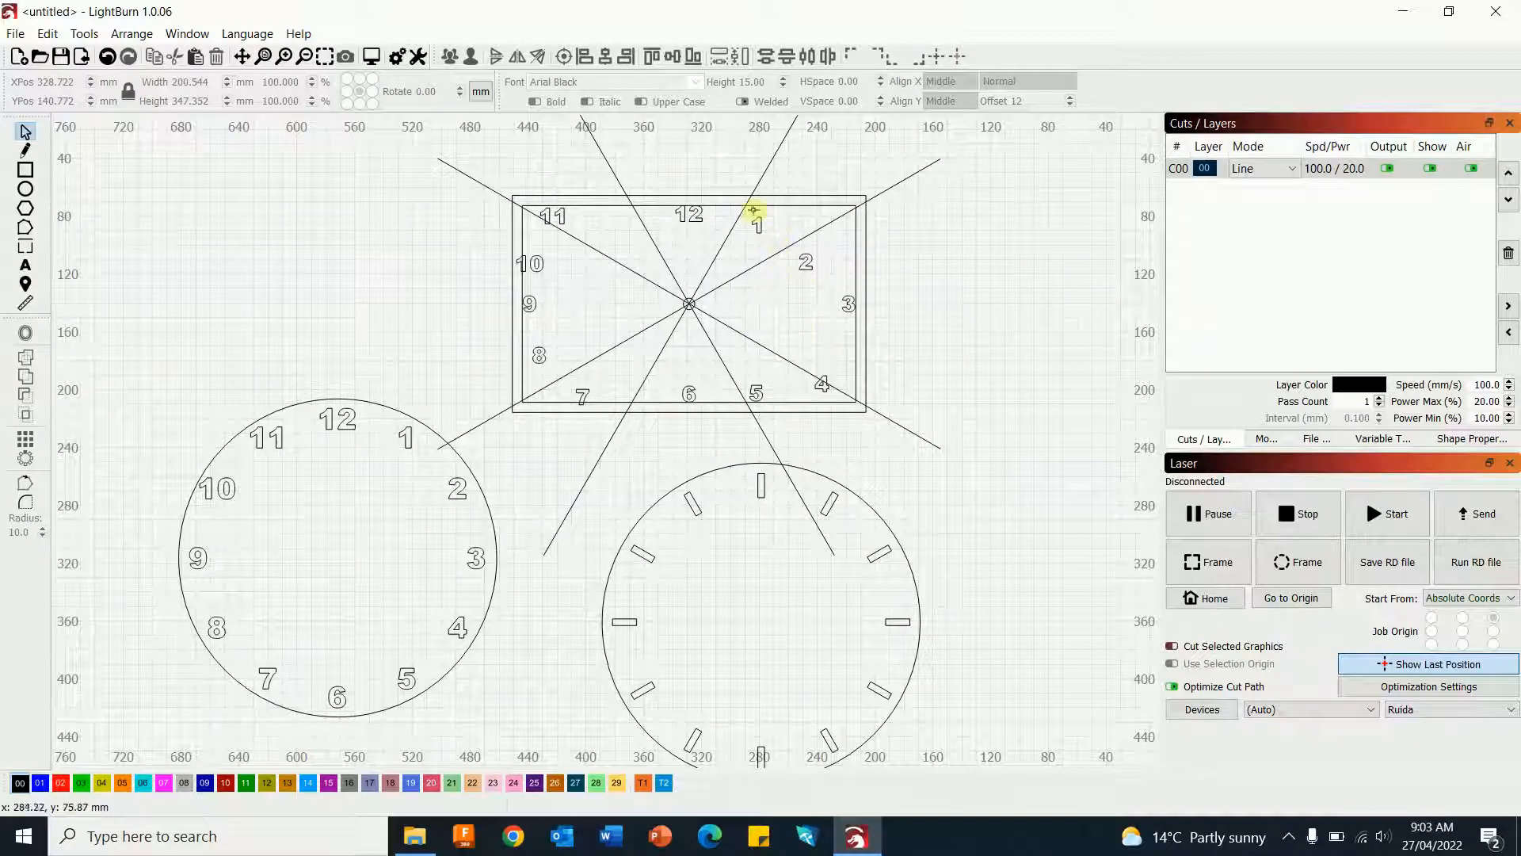
scroll(777, 319, "up", 2)
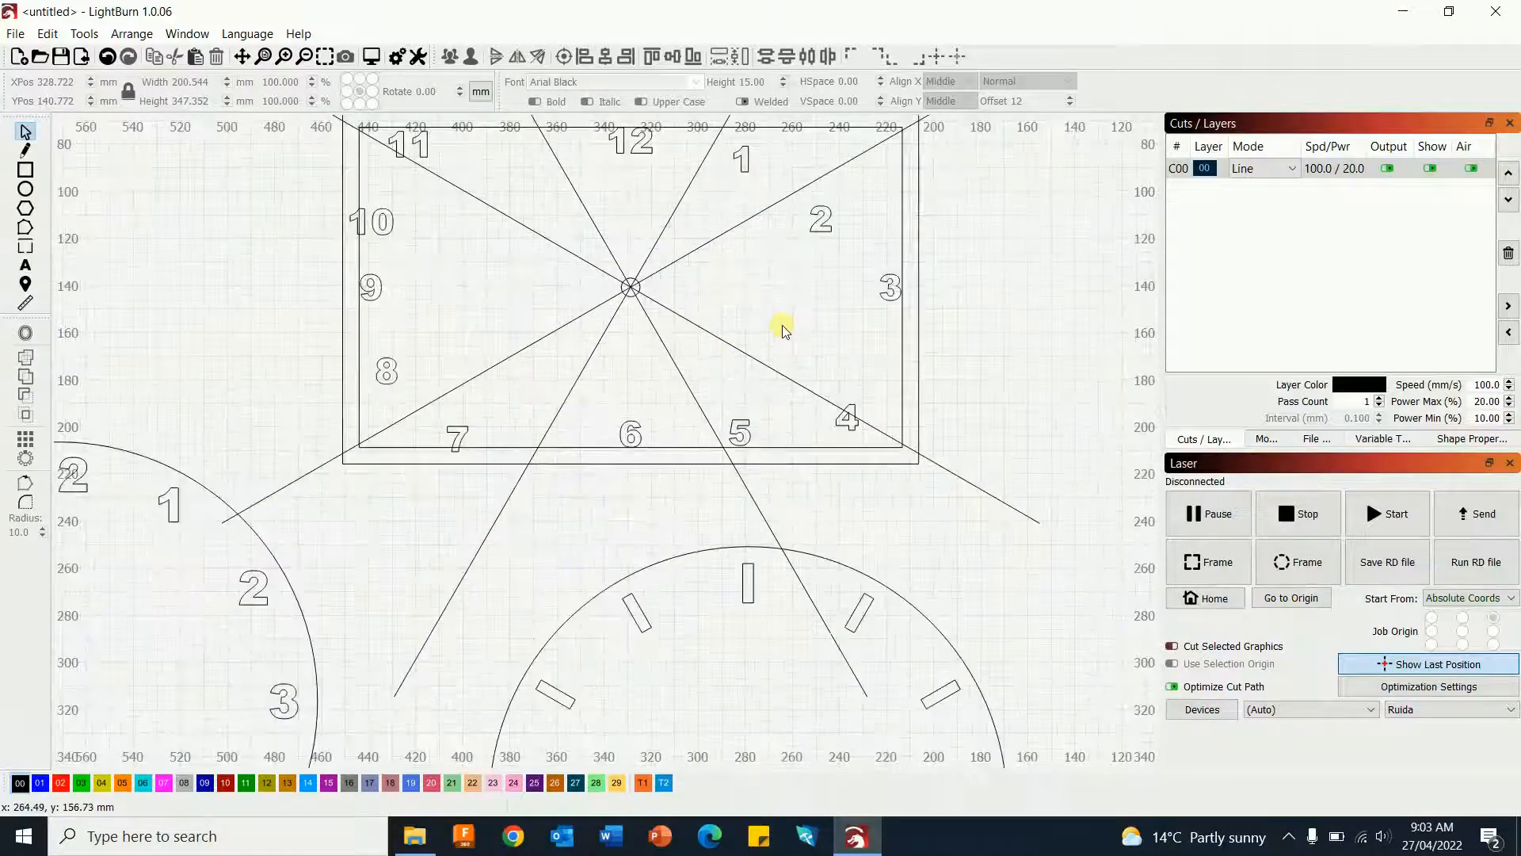
left_click(747, 156)
mouse_move(740, 161)
left_mouse_down()
mouse_move(682, 176)
mouse_move(713, 155)
left_mouse_up()
scroll(842, 158, "up", 5)
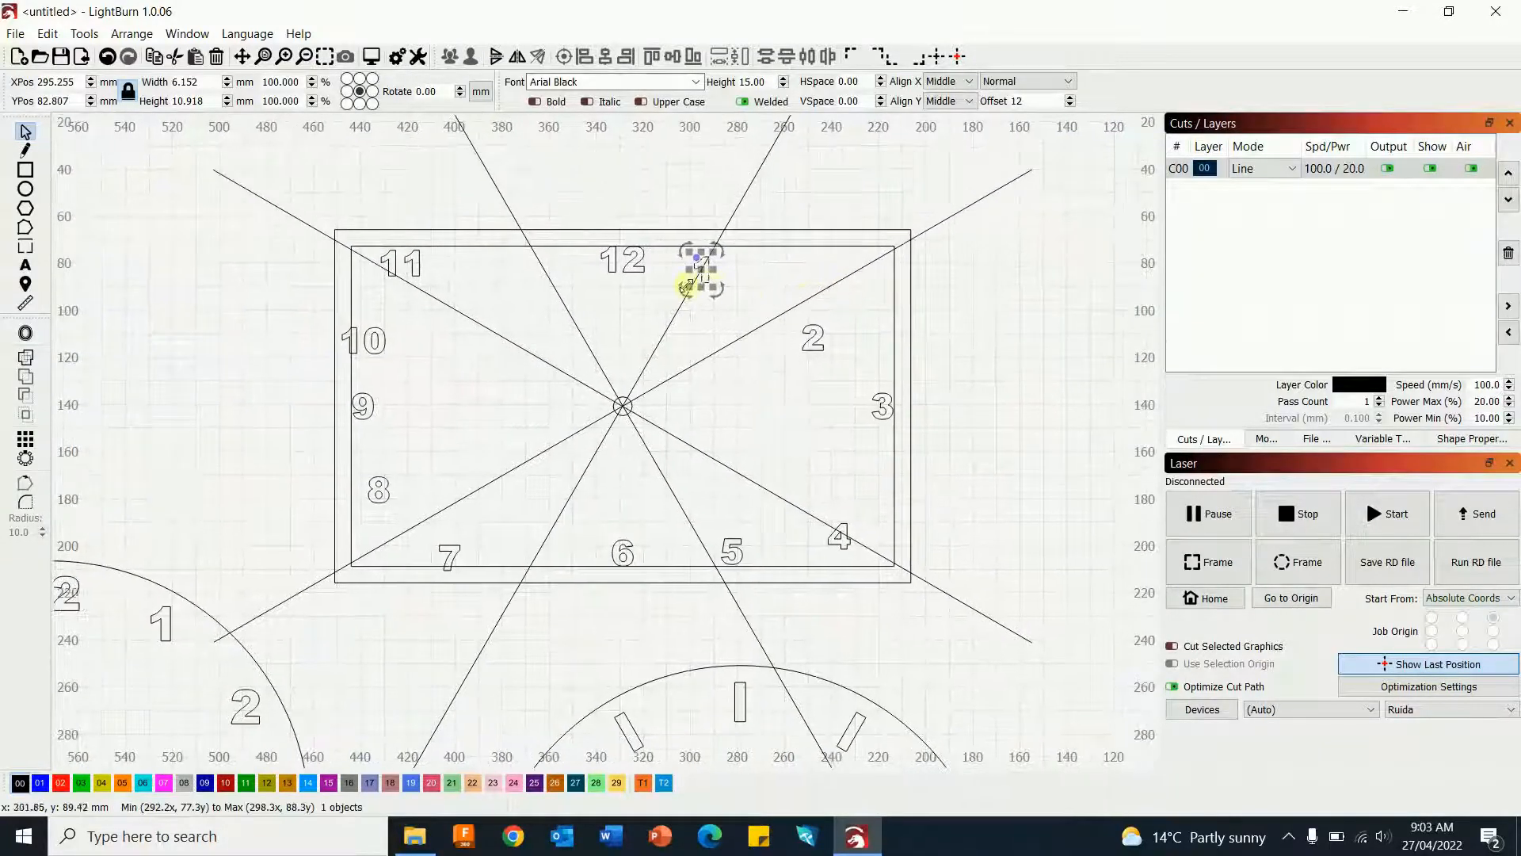
left_click_drag(644, 254, 658, 239)
left_click_drag(847, 361, 977, 231)
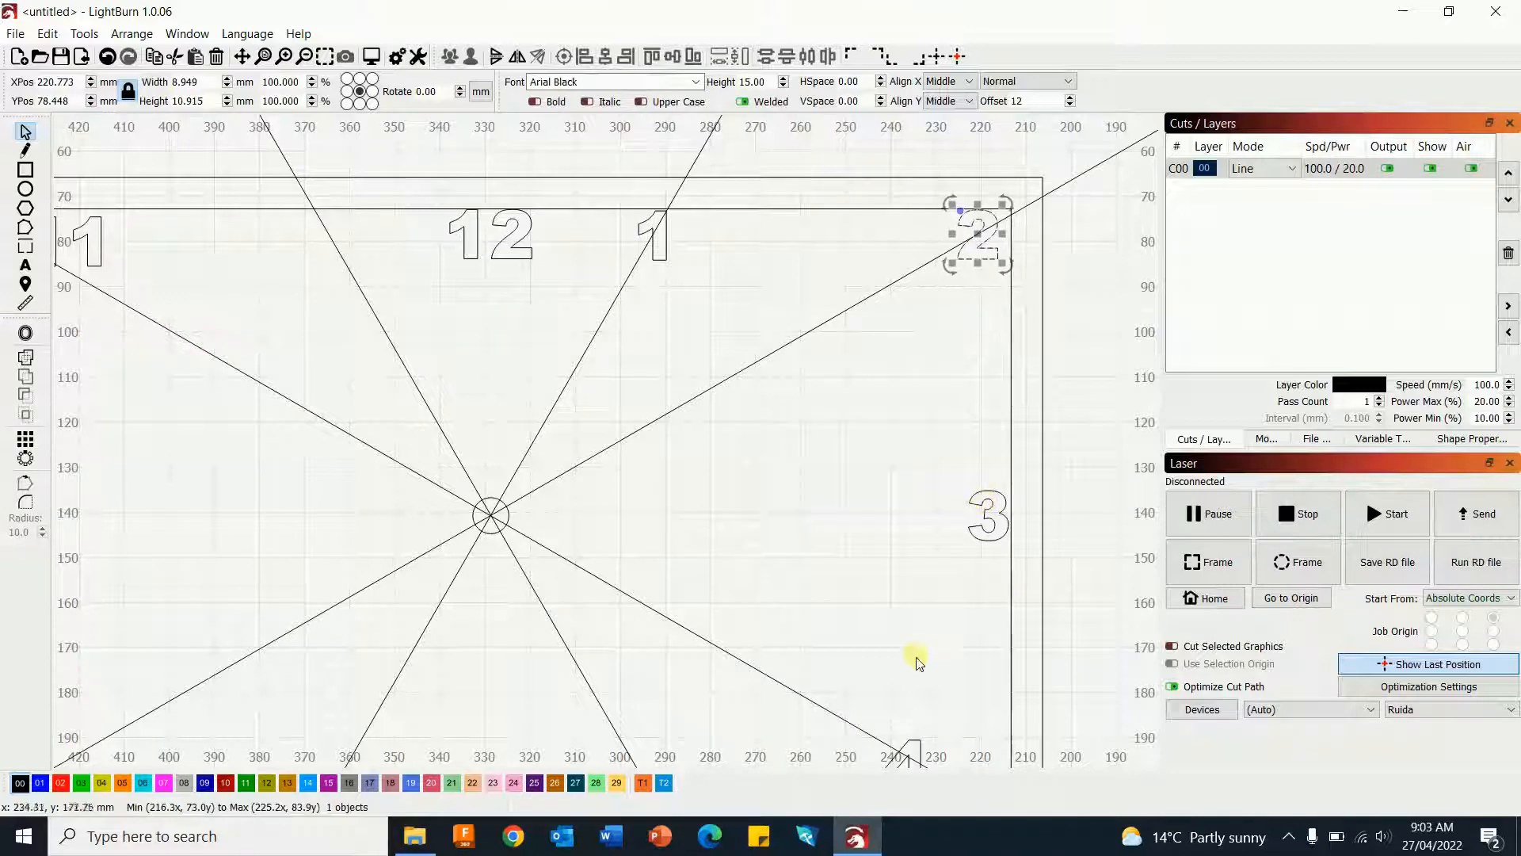
- Move the rectangular face's numerals 4 and 5 onto their angled lines, just inside the inner rectangle's lower edge
scroll(916, 663, "down", 5)
left_click(836, 449)
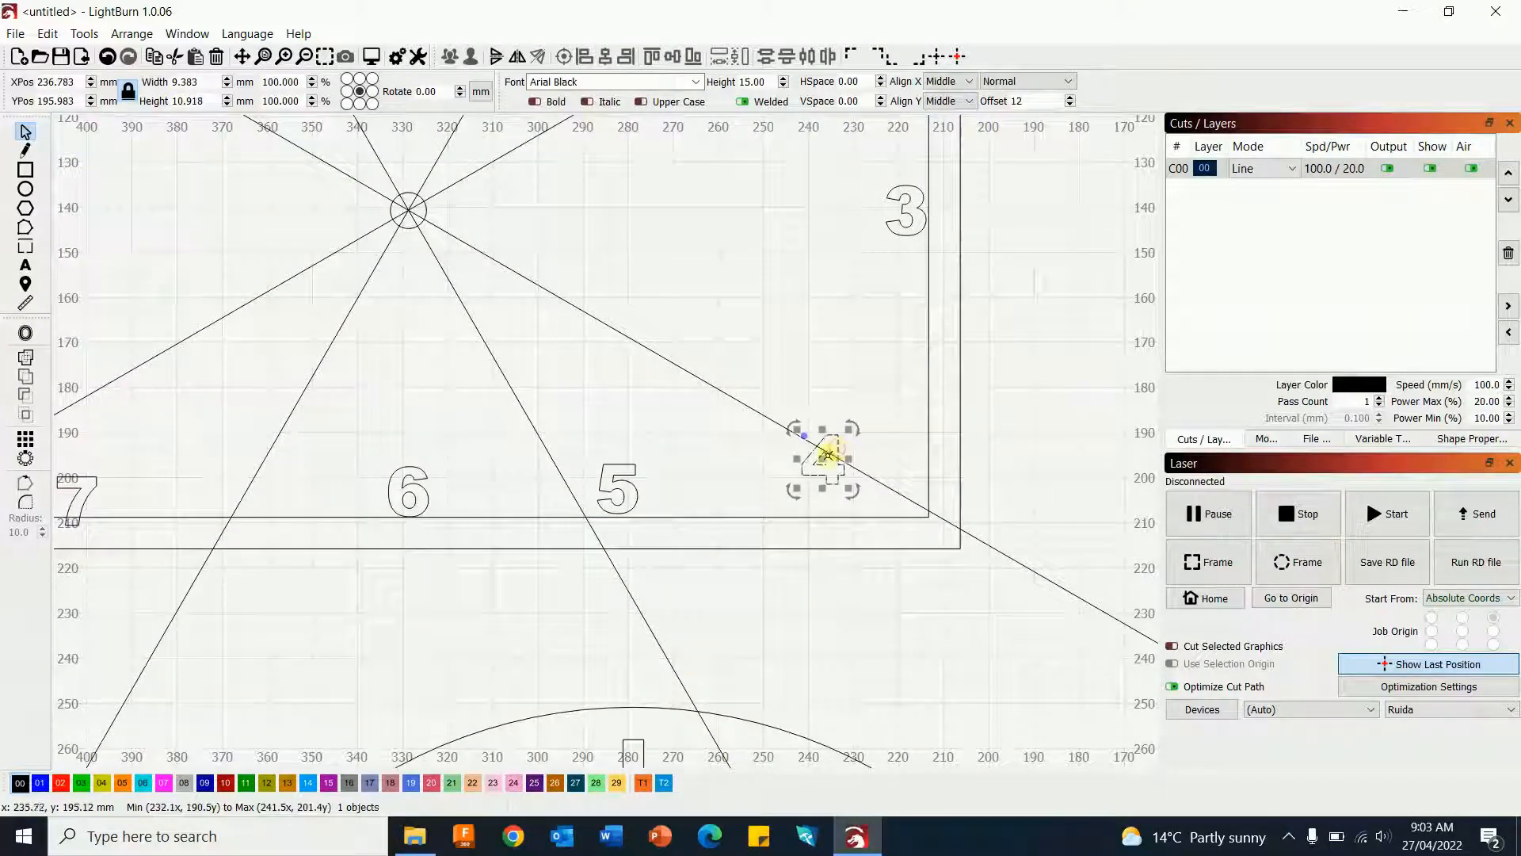
left_click_drag(828, 454, 895, 488)
left_click(638, 474)
left_click_drag(617, 487, 572, 492)
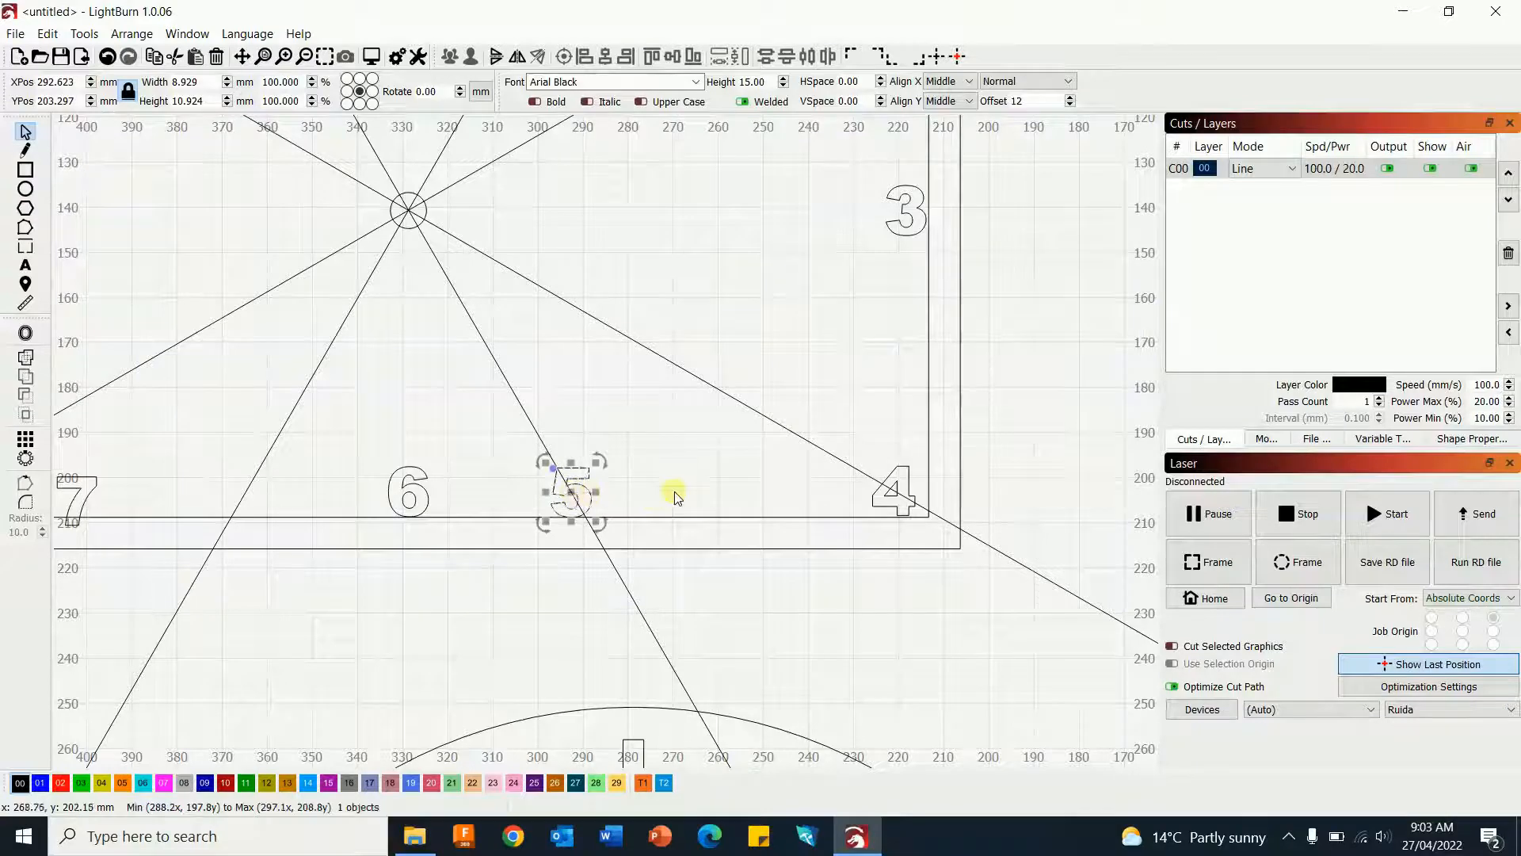
- Move the rectangular face's numerals 11, 10, 8 and 7 onto their angled lines, just inside the inner rectangle
scroll(675, 496, "down", 3)
scroll(555, 317, "up", 5)
left_click(628, 356)
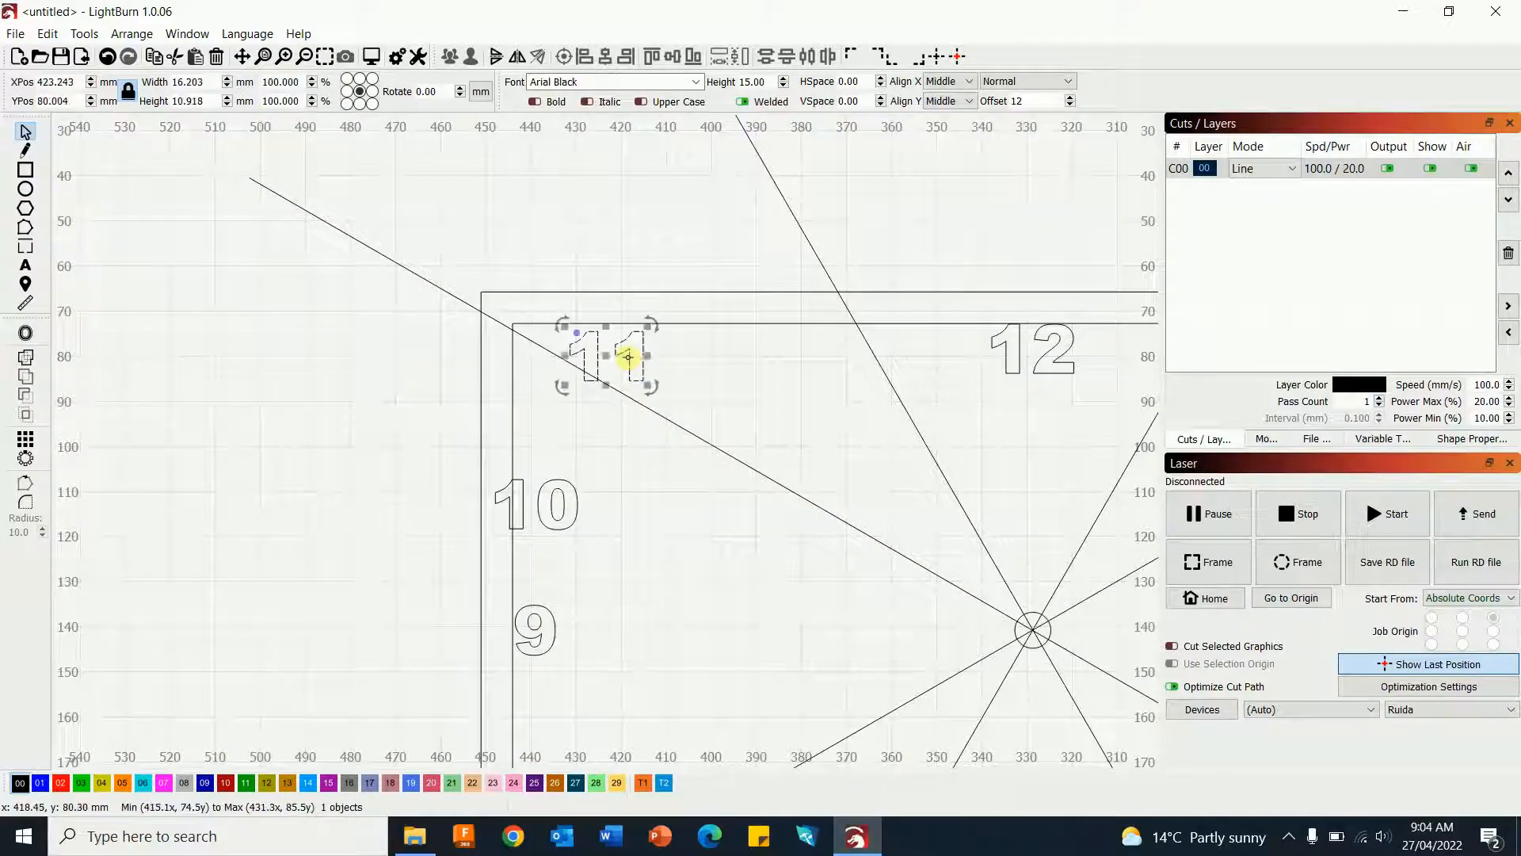
left_click_drag(614, 351, 864, 355)
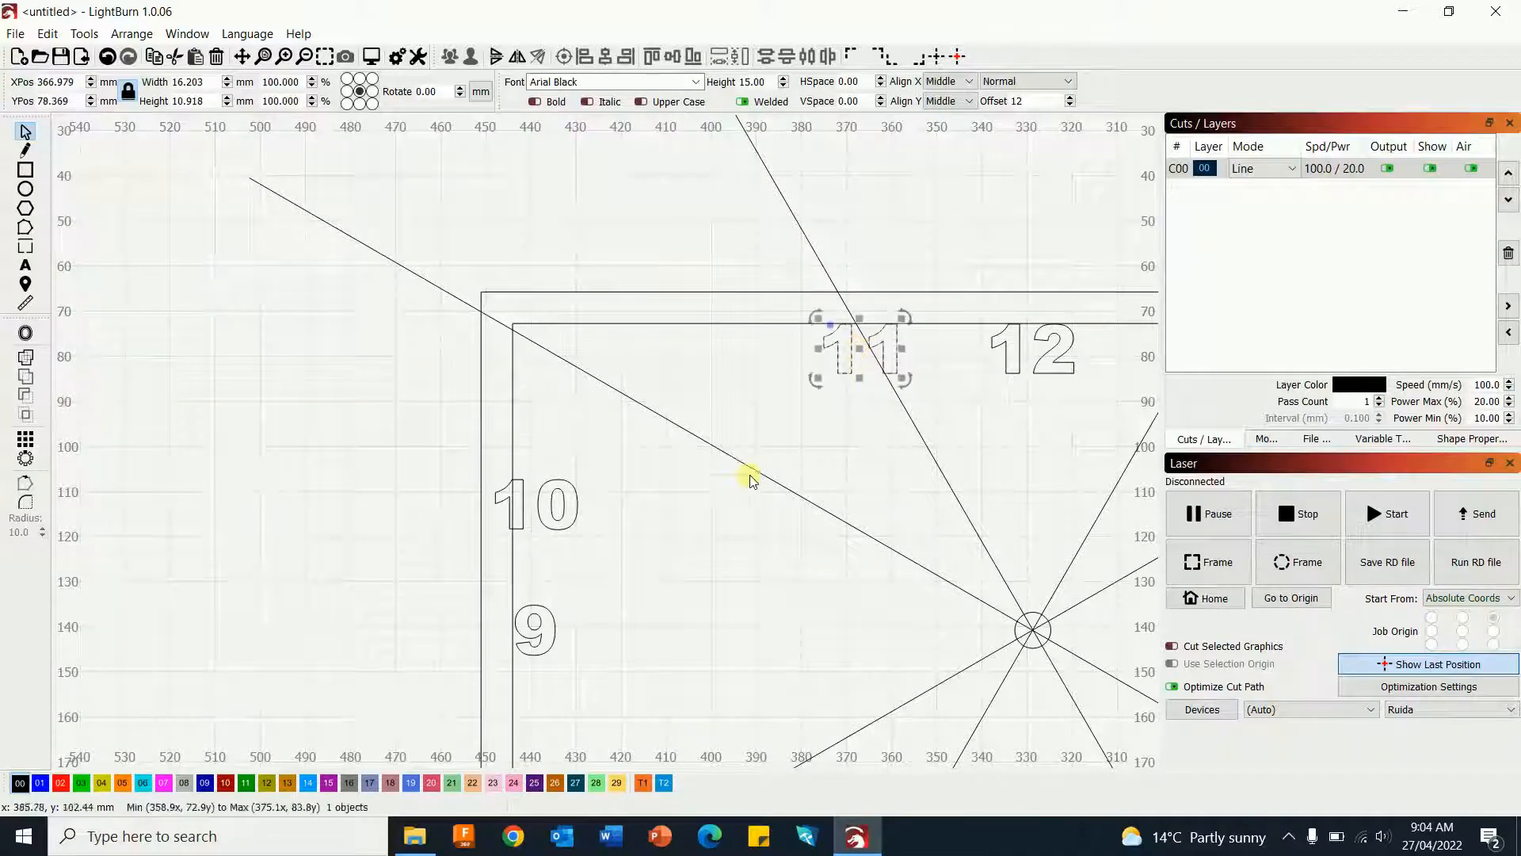
left_click(579, 506)
left_click_drag(535, 506, 558, 352)
left_click(621, 515)
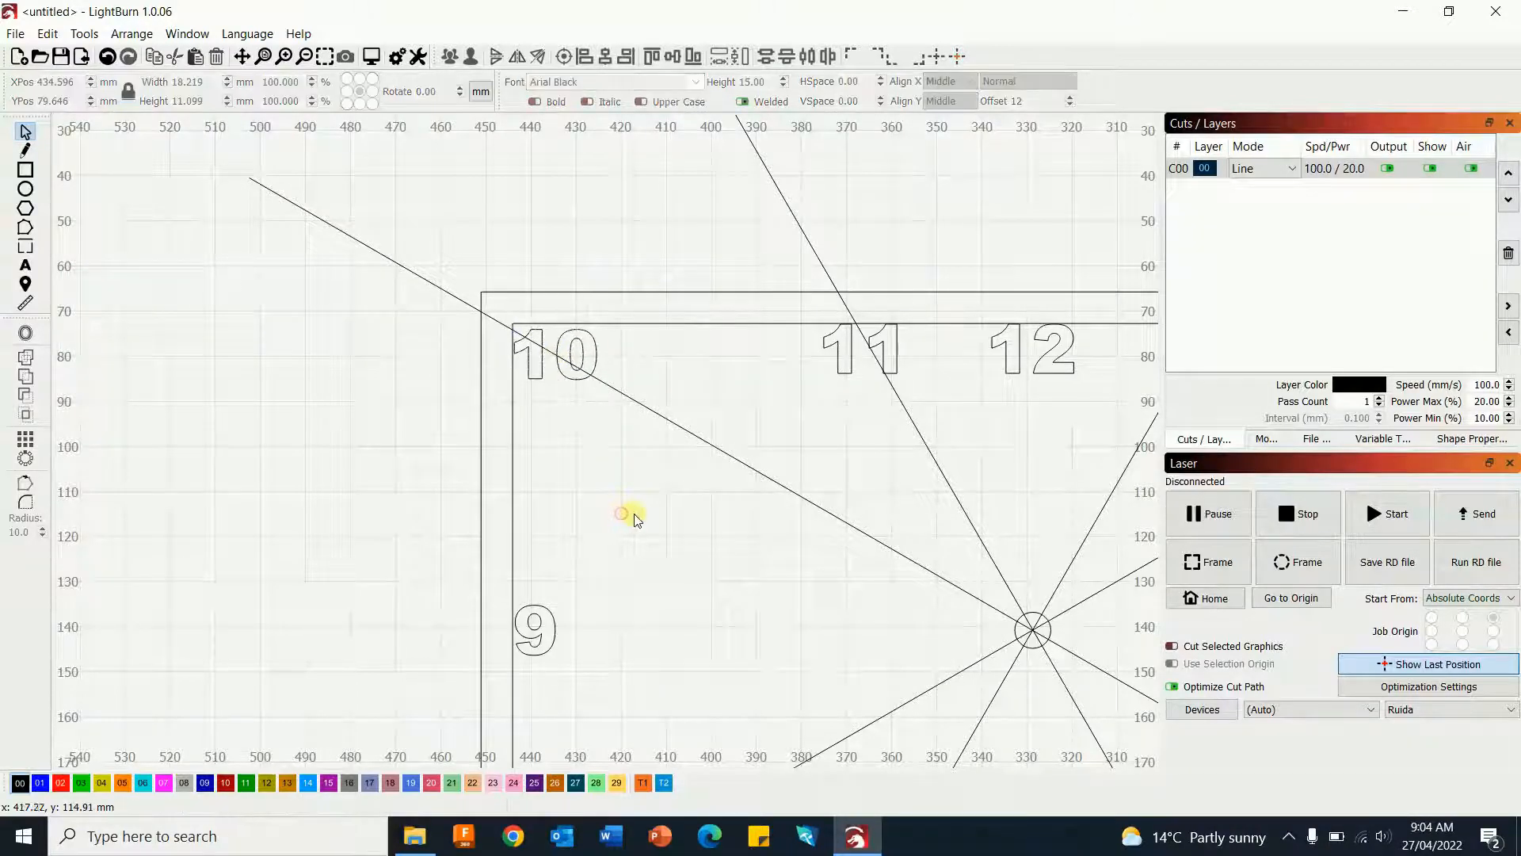
scroll(626, 516, "down", 3)
scroll(418, 465, "down", 5)
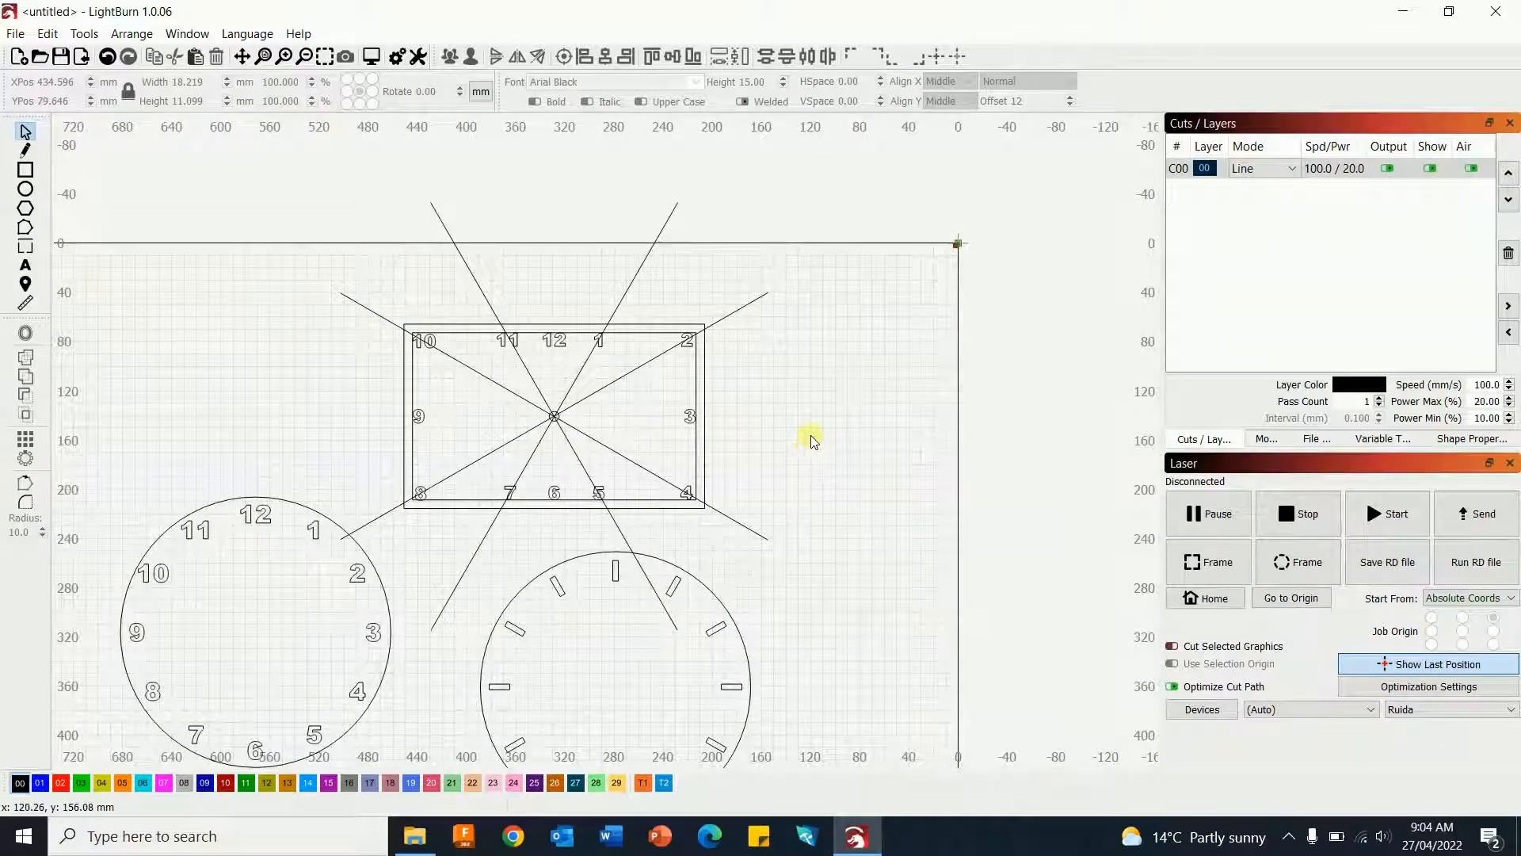
- Delete the four angled guide lines and the inner offset rectangle from the rectangular clock face
left_click(752, 302)
key("Delete")
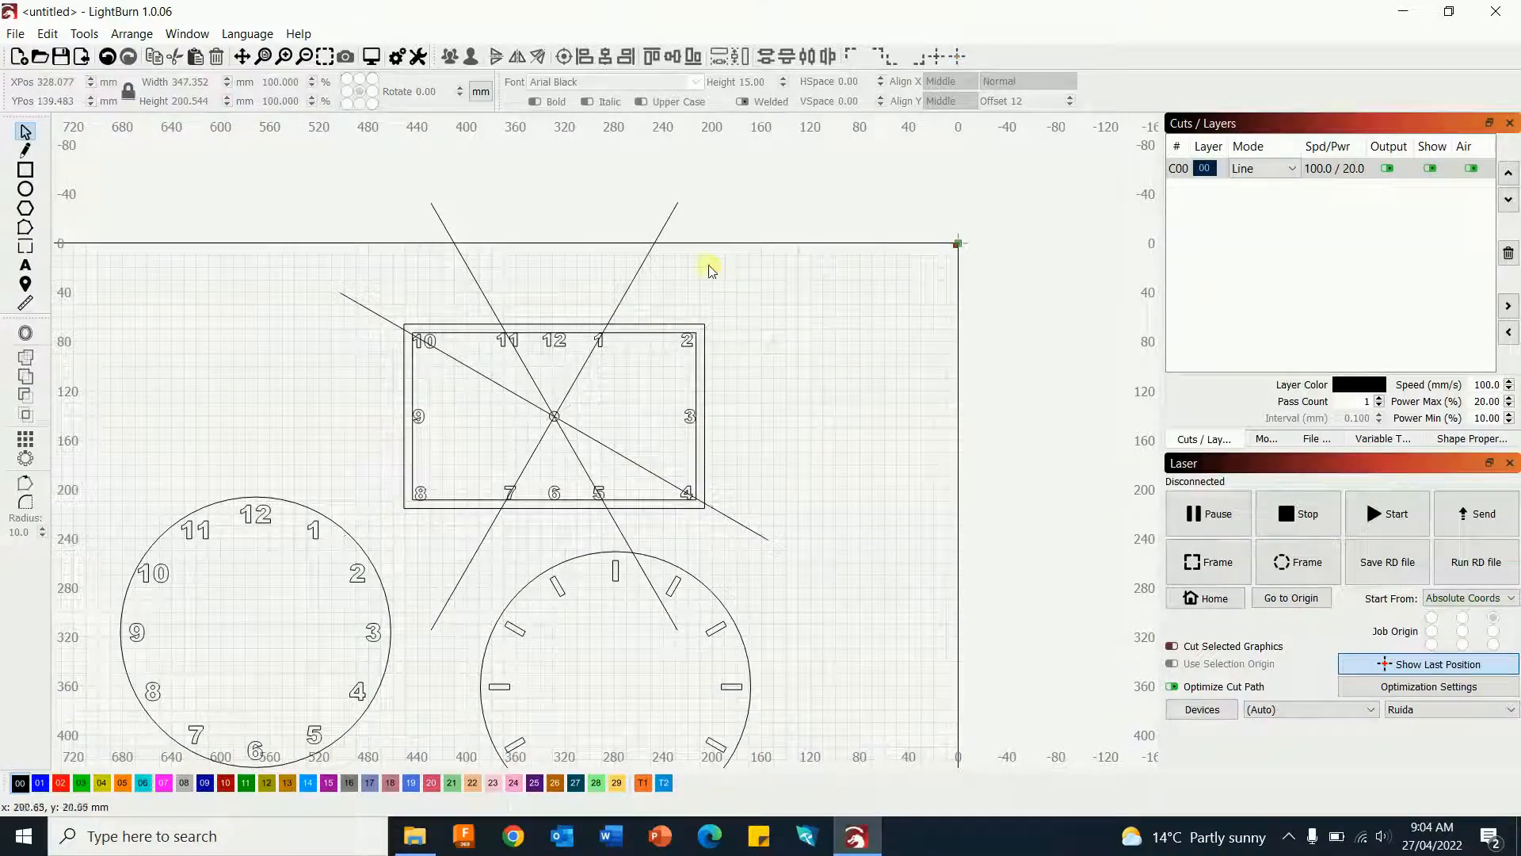
left_click(643, 261)
key("Delete")
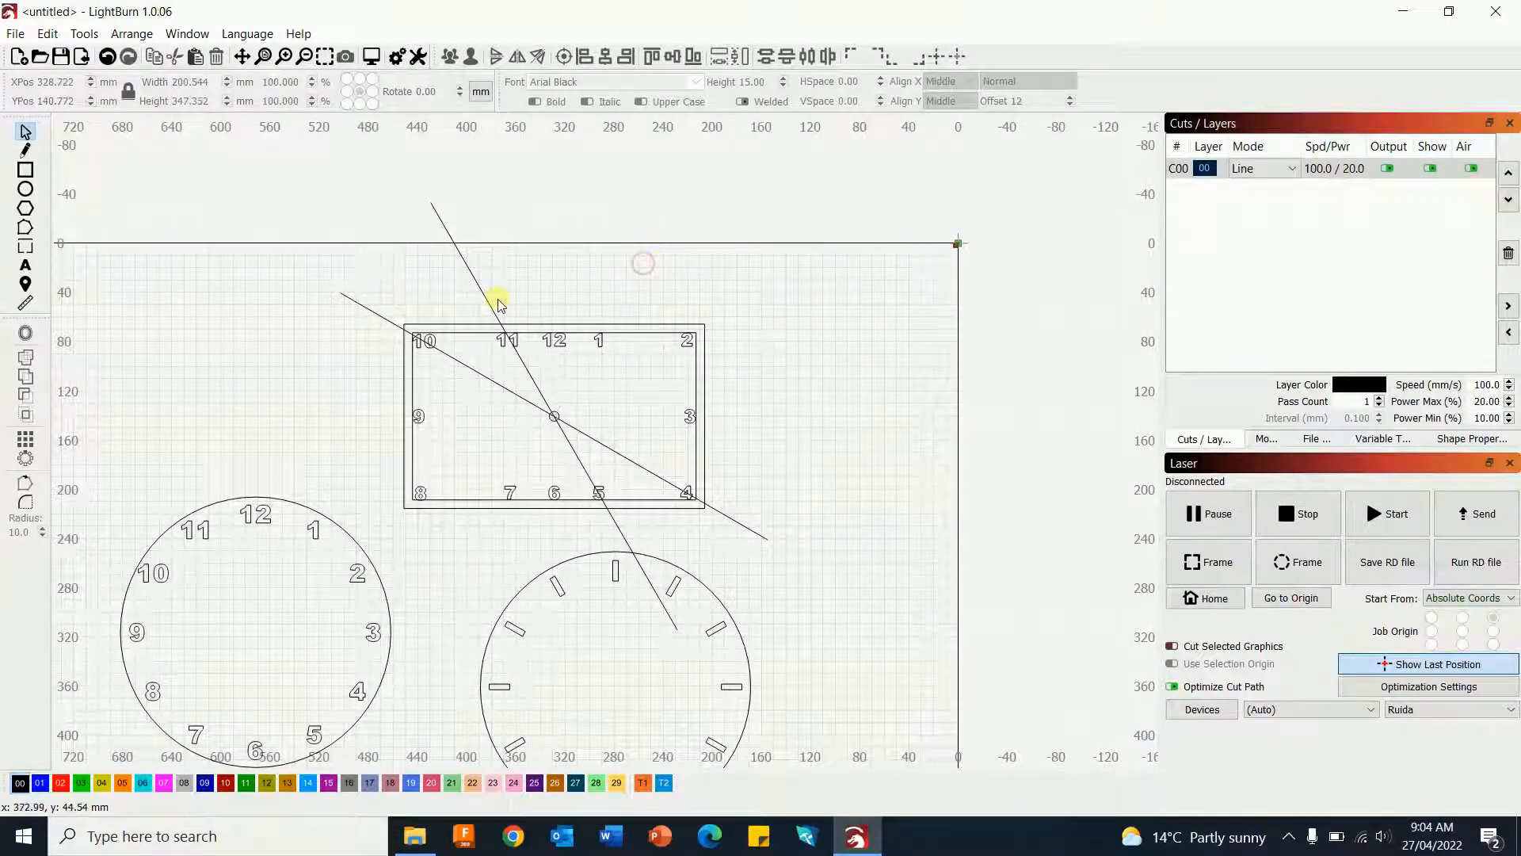
left_click(486, 301)
key("Delete")
left_click(393, 325)
key("Delete")
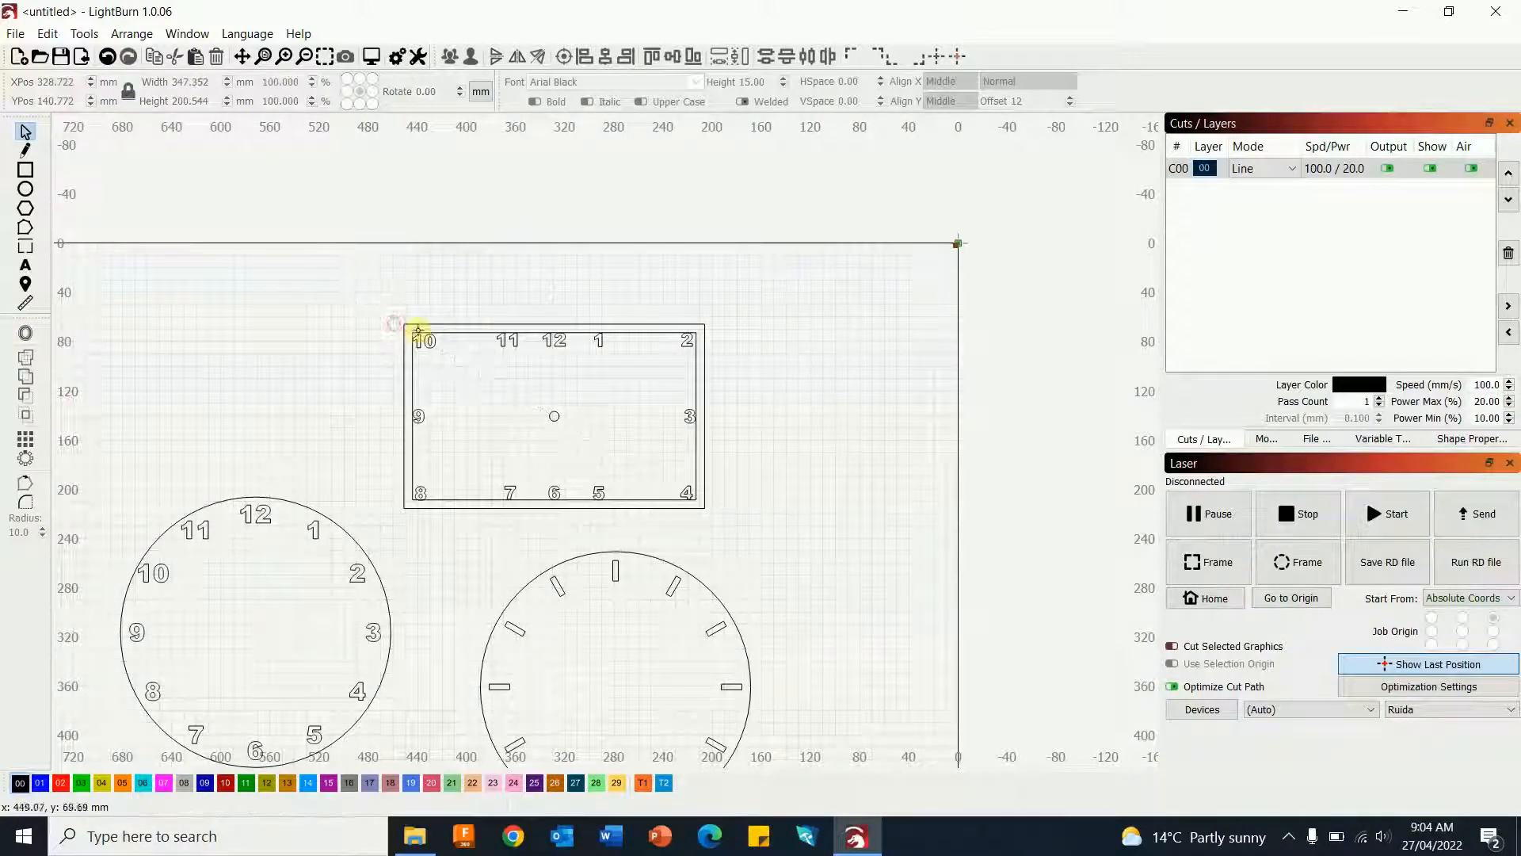
left_click(461, 333)
key("Delete")
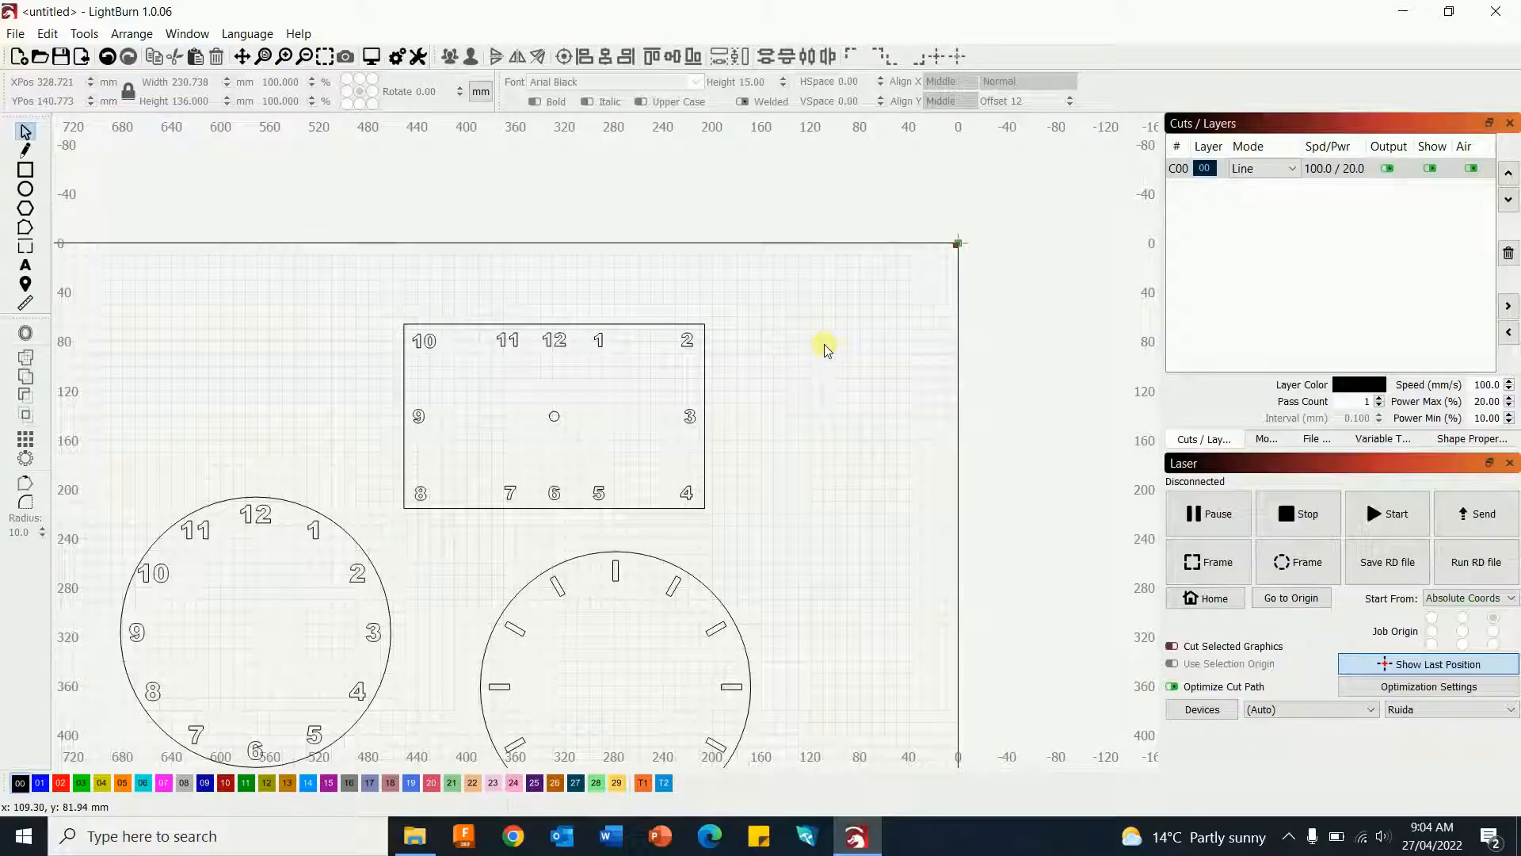
- Import the image puffel.png from the Lightburn Basics folder in Pictures
scroll(825, 356, "down", 3)
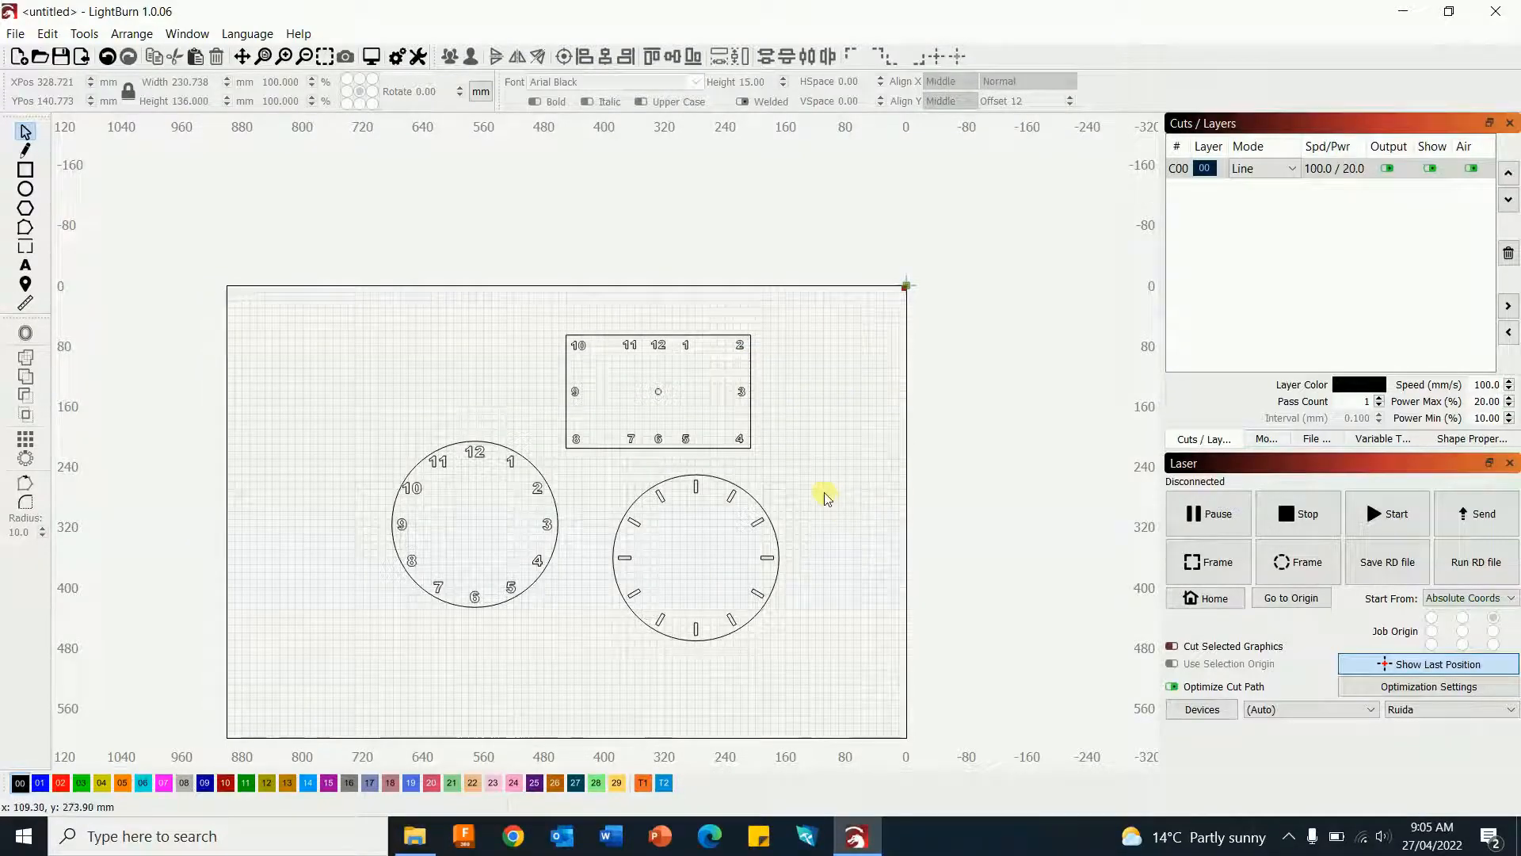
scroll(824, 495, "up", 5)
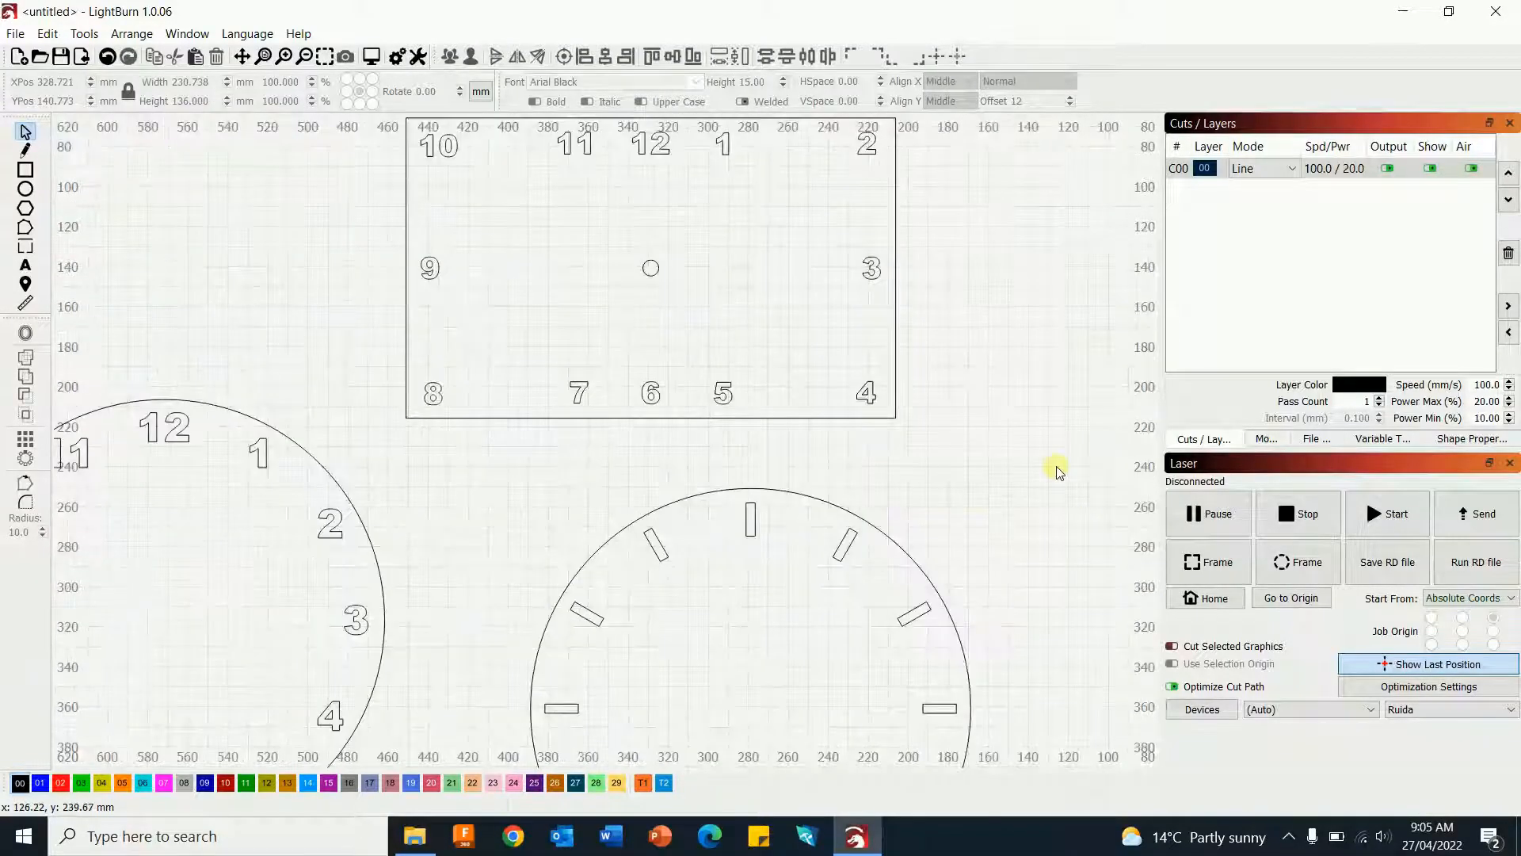
scroll(1058, 479, "down", 3)
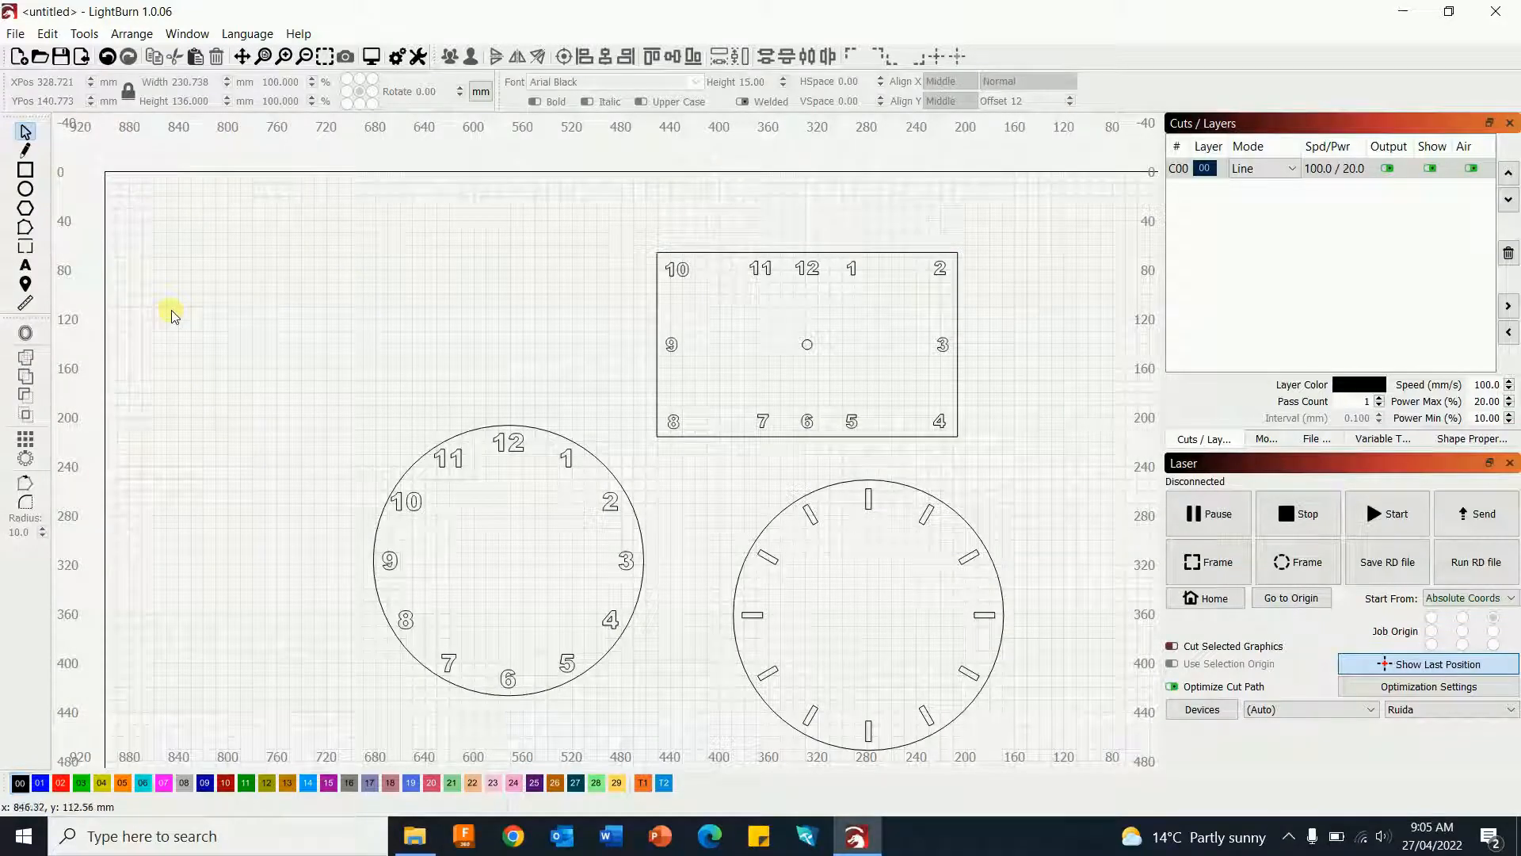
left_click(15, 33)
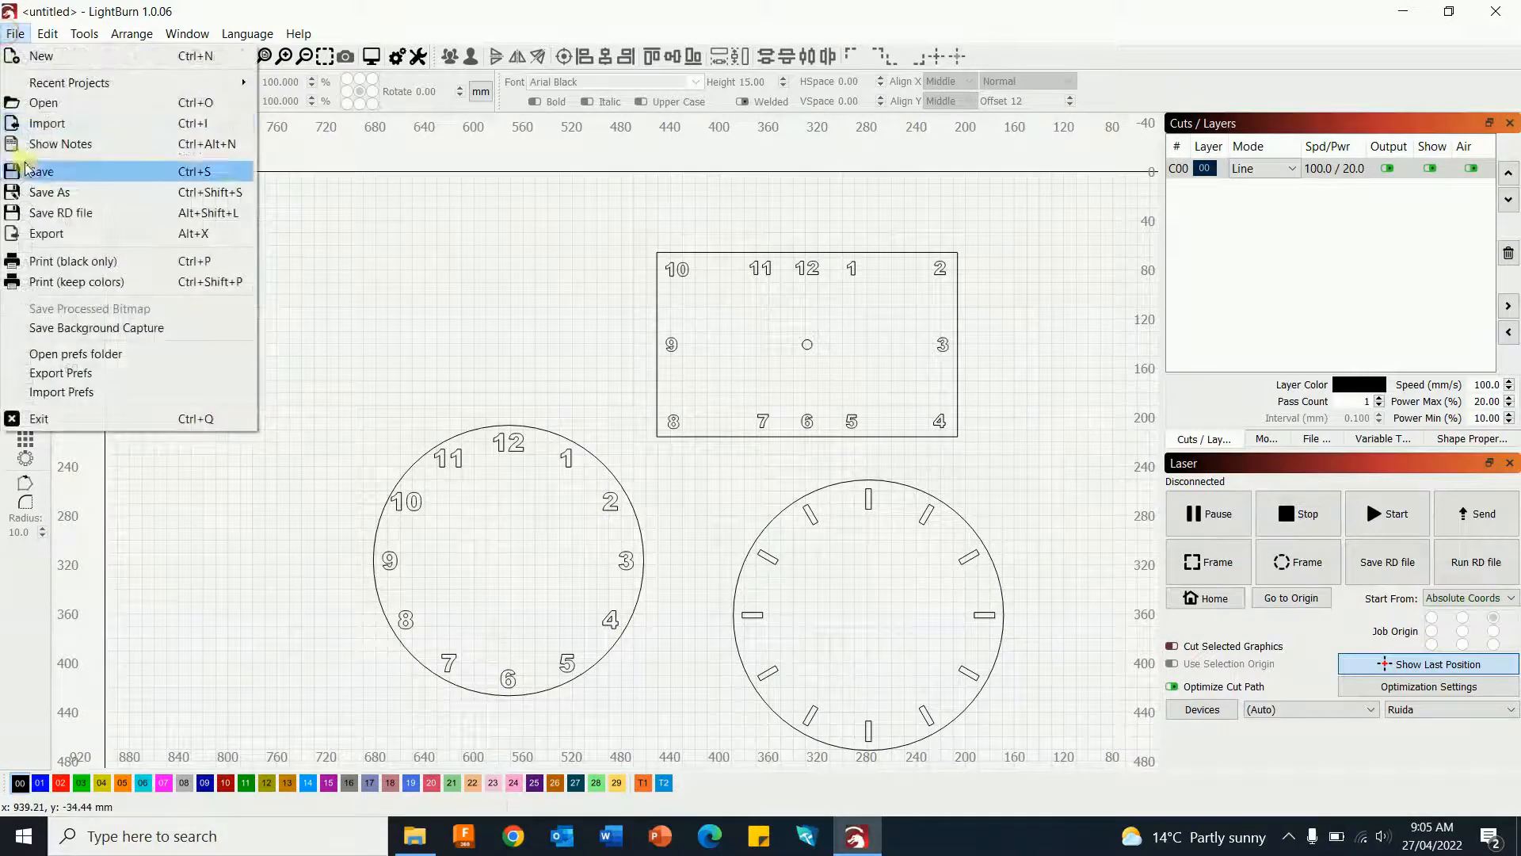
left_click(39, 125)
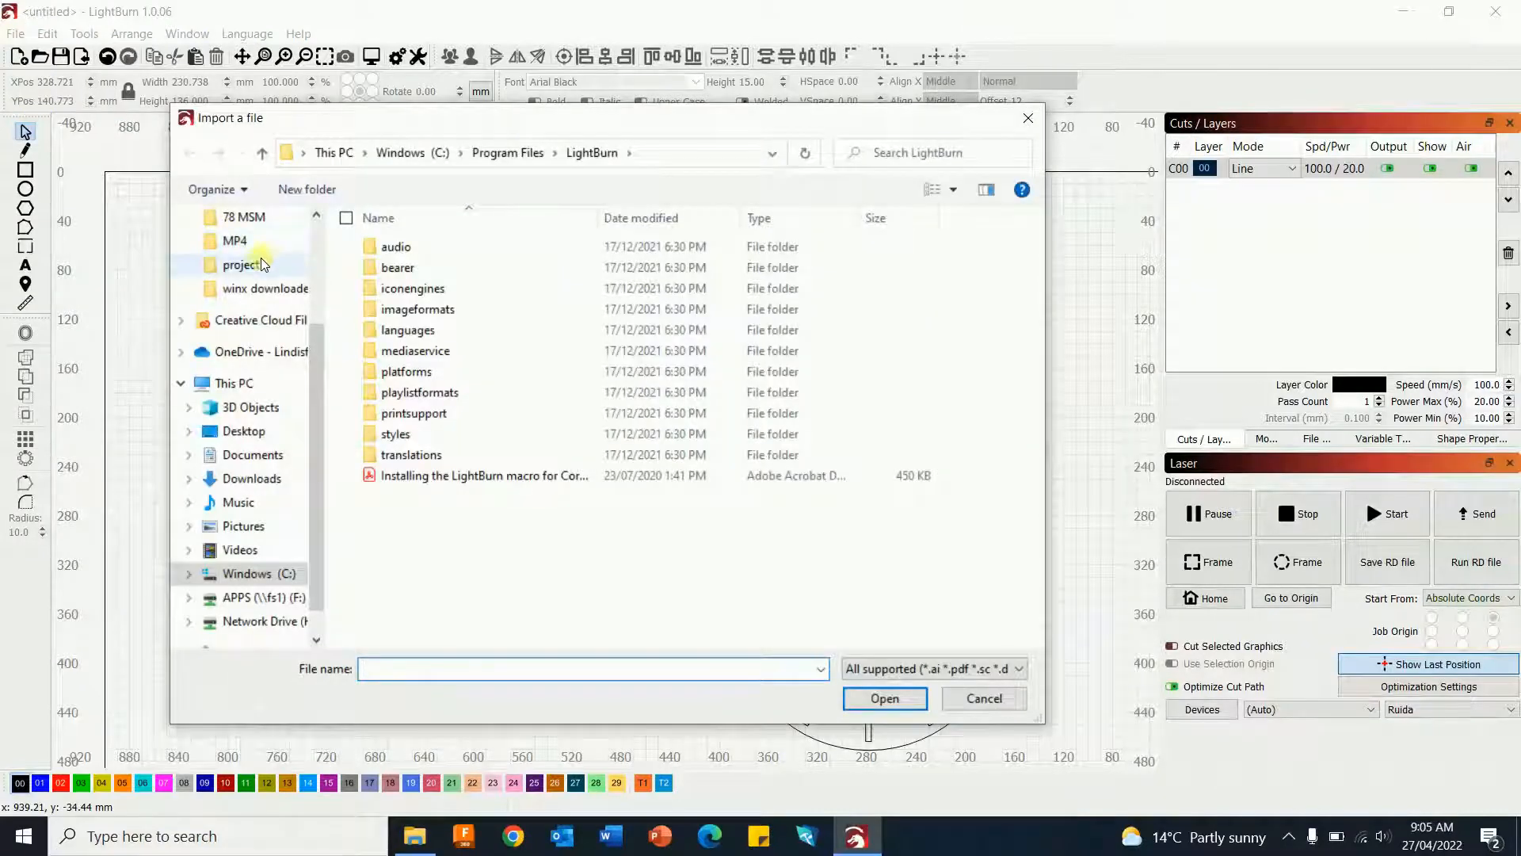
left_click(244, 528)
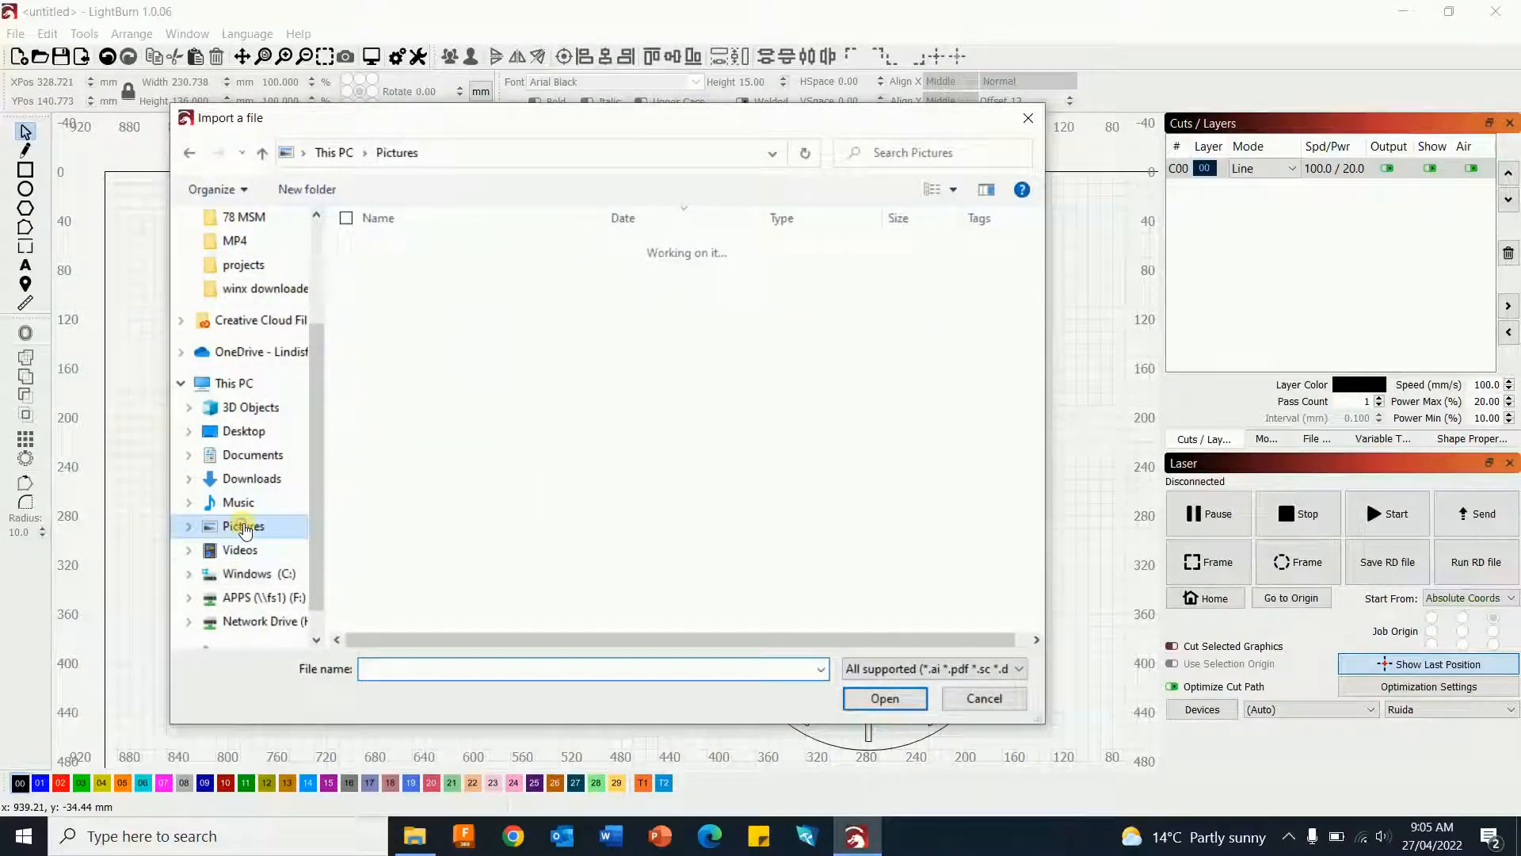
double_click(457, 271)
left_click(622, 527)
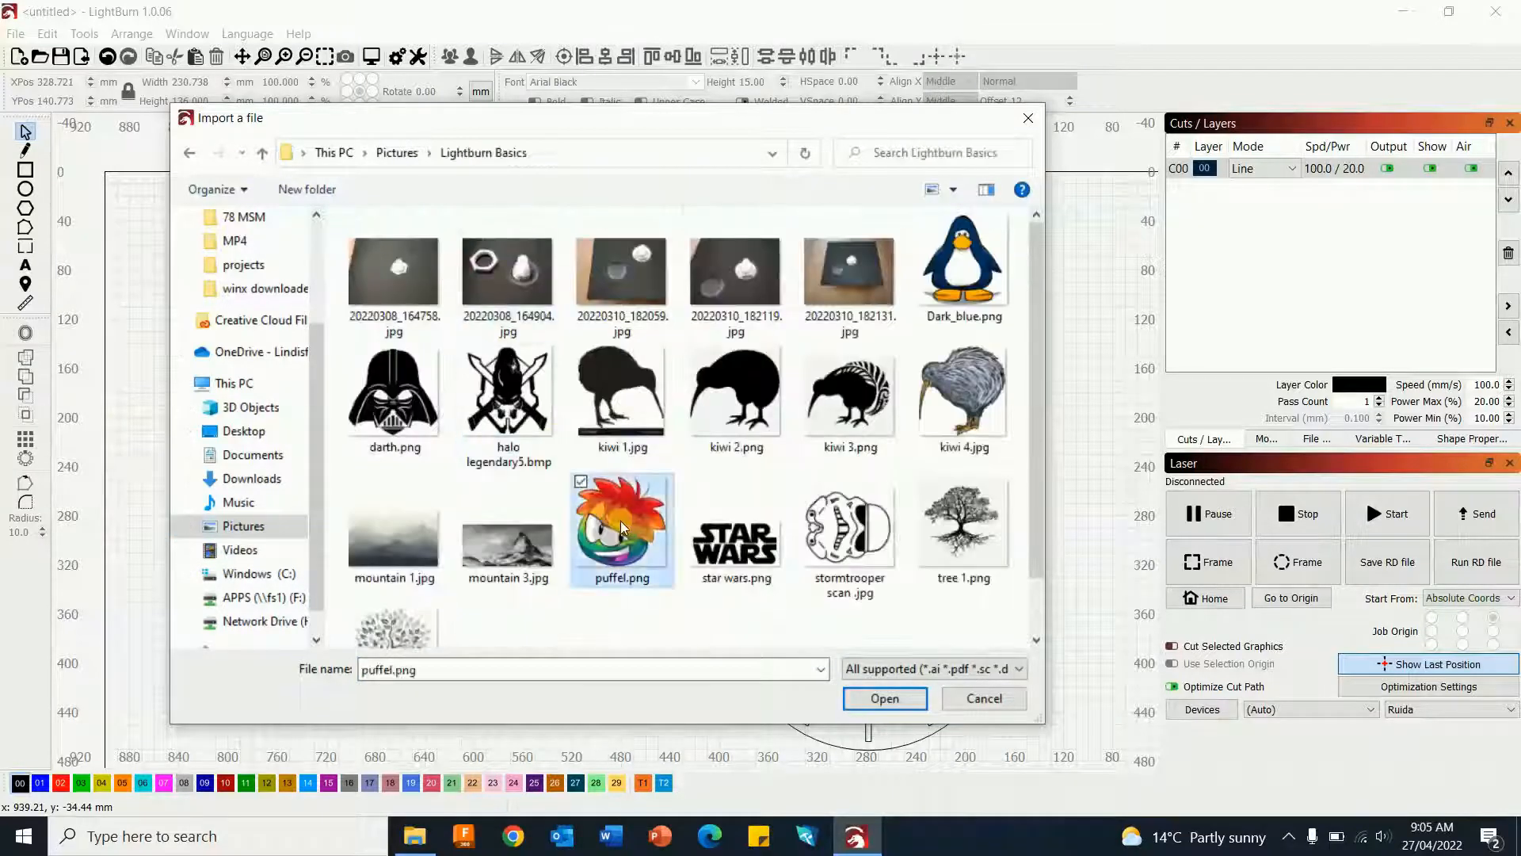
left_click(902, 710)
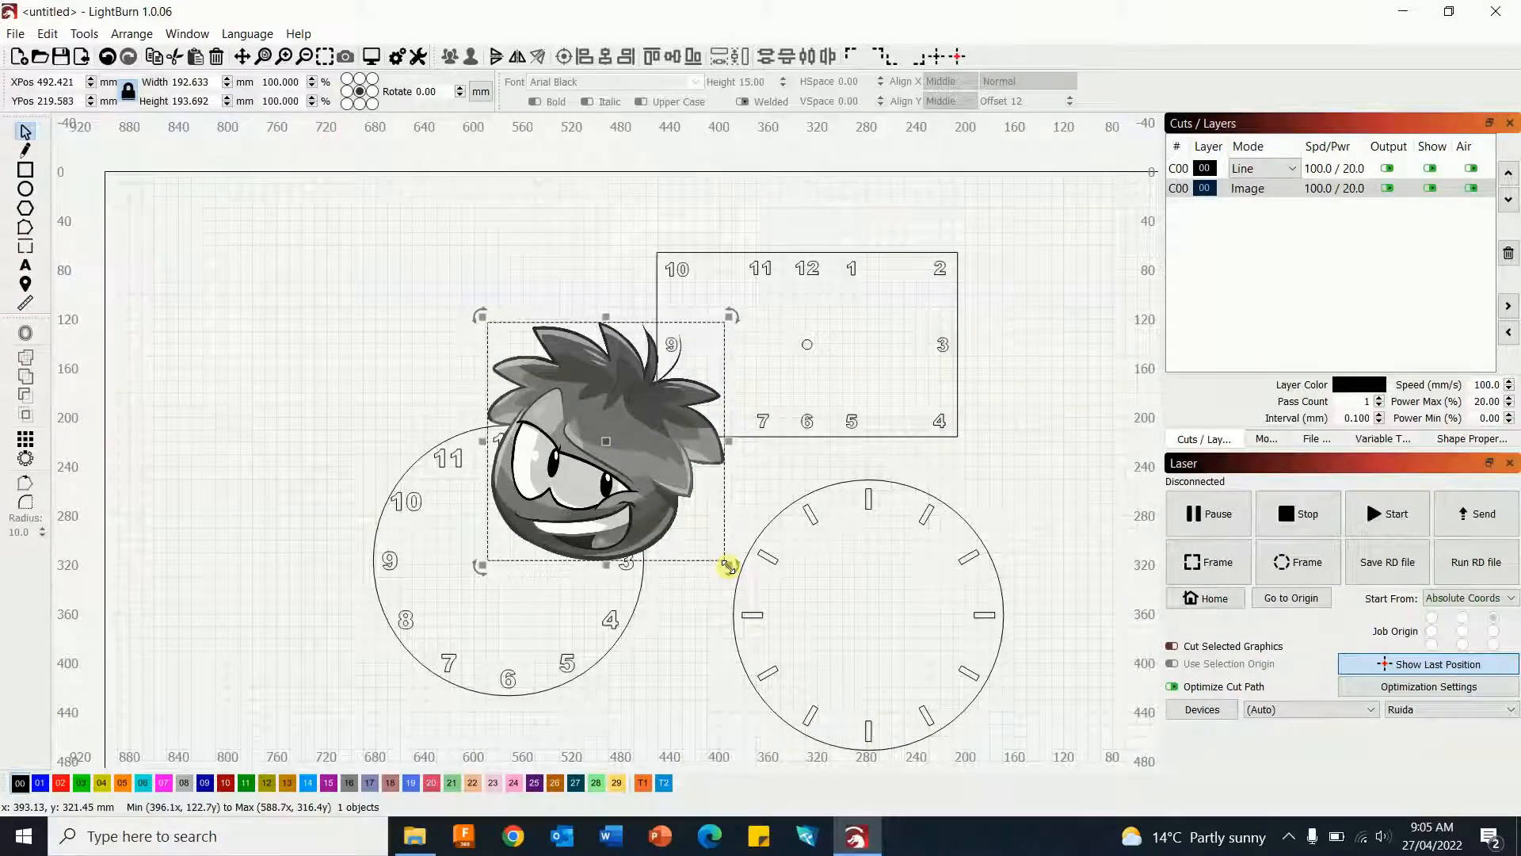
- Scale the imported image down to about 88 mm wide and place it in the middle of the numbered round face
left_click_drag(728, 566, 597, 433)
left_click_drag(538, 374, 515, 560)
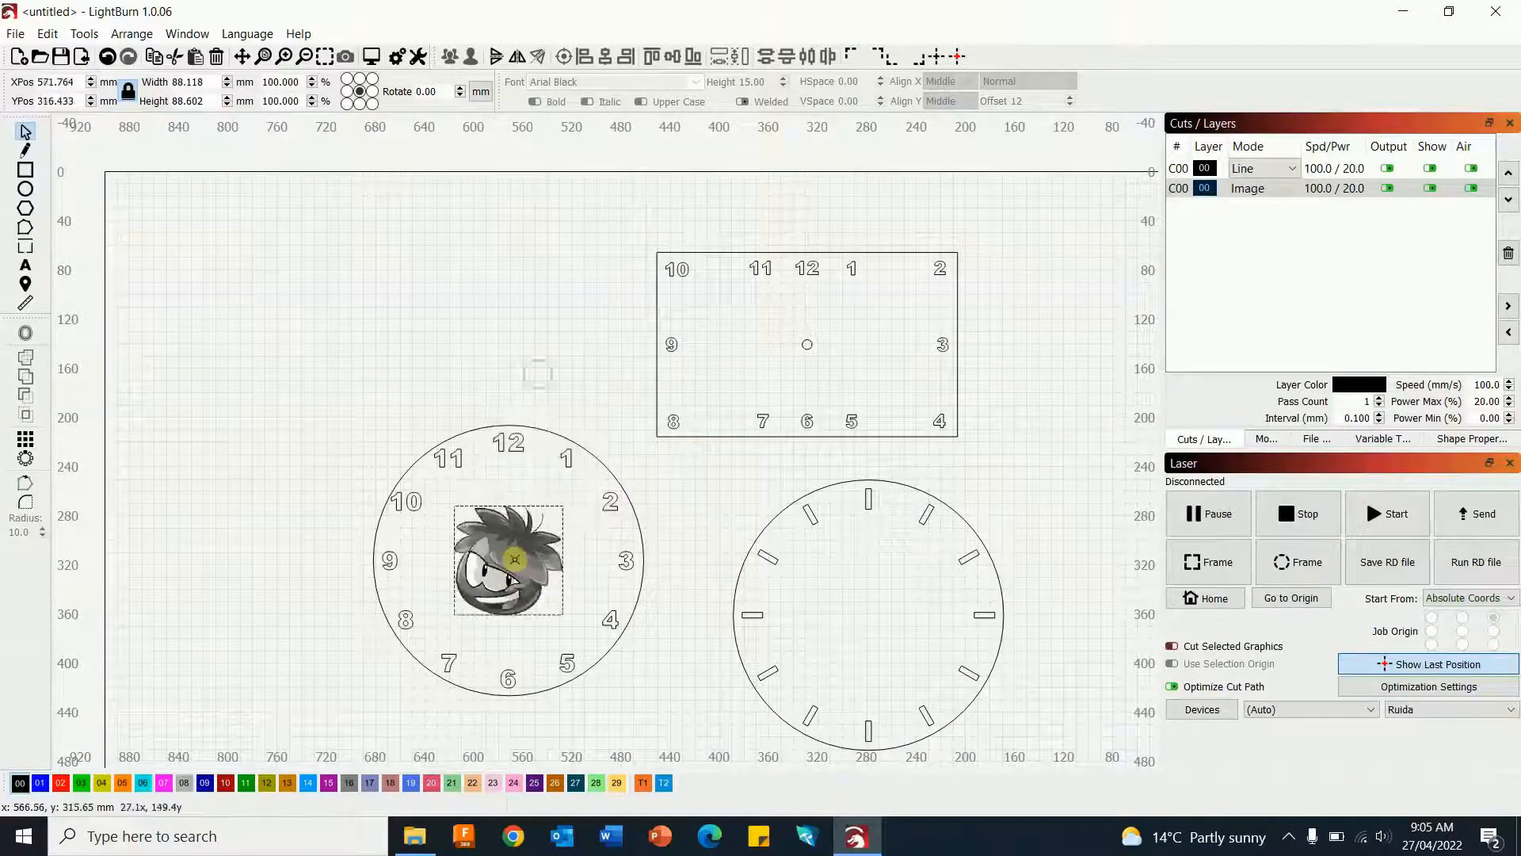
left_click(700, 519)
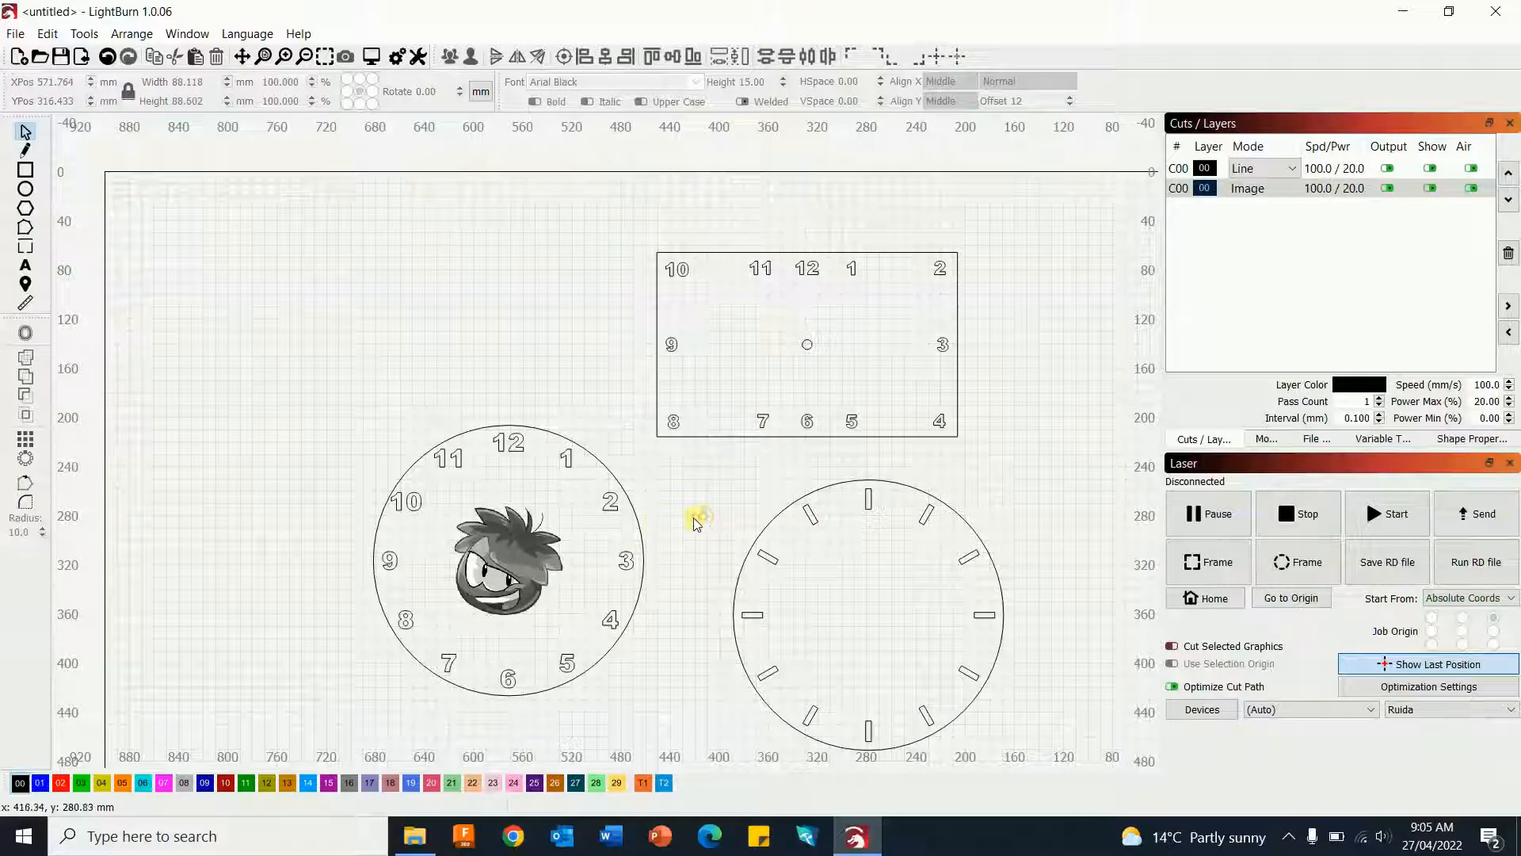
- Assign the numeral 3 on the numbered round face to layer 01
left_click(630, 561)
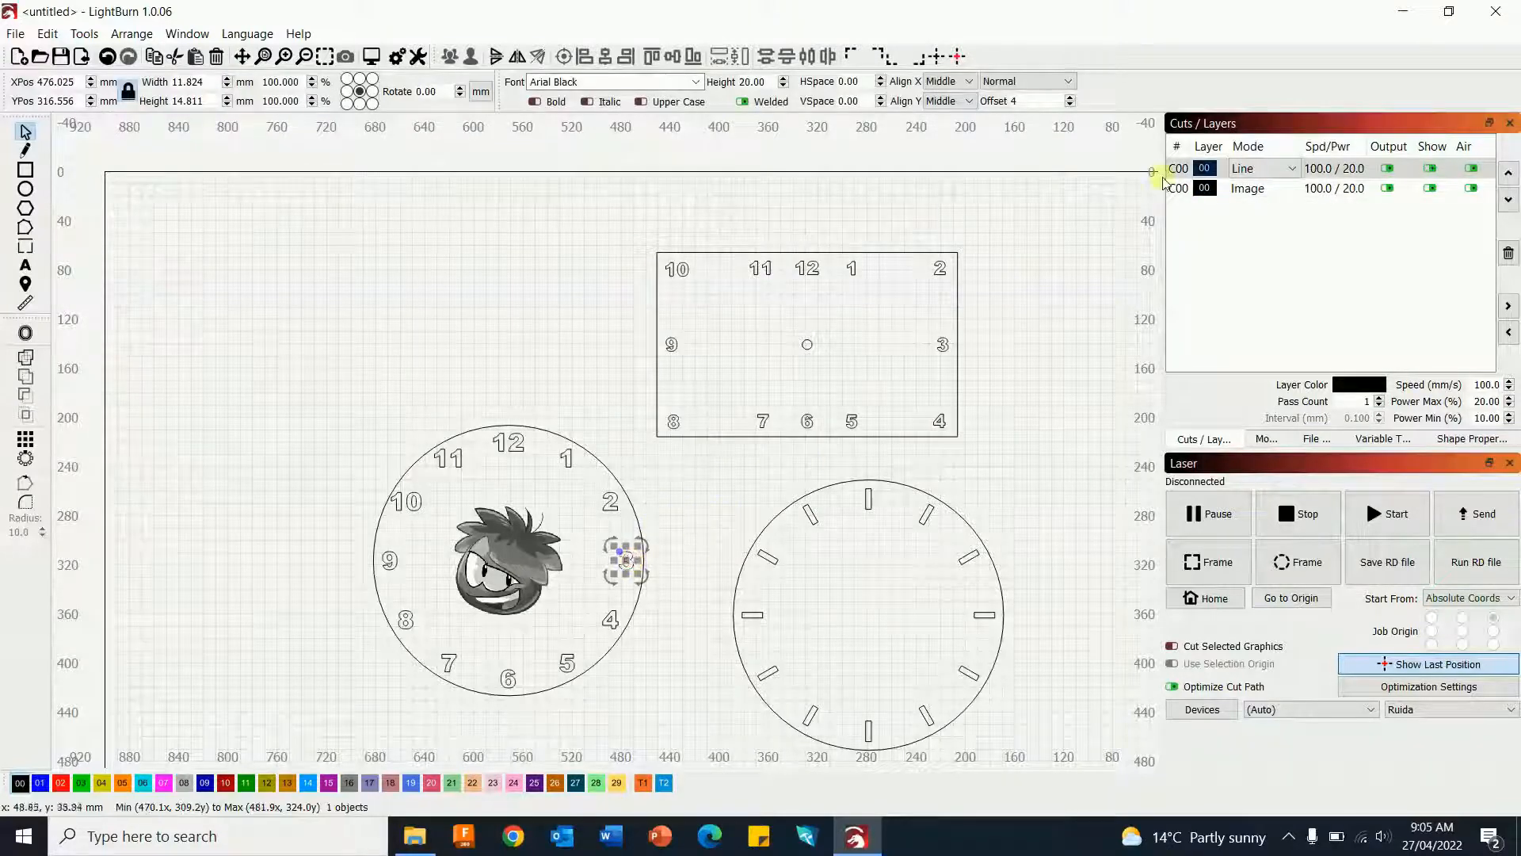
left_click(40, 783)
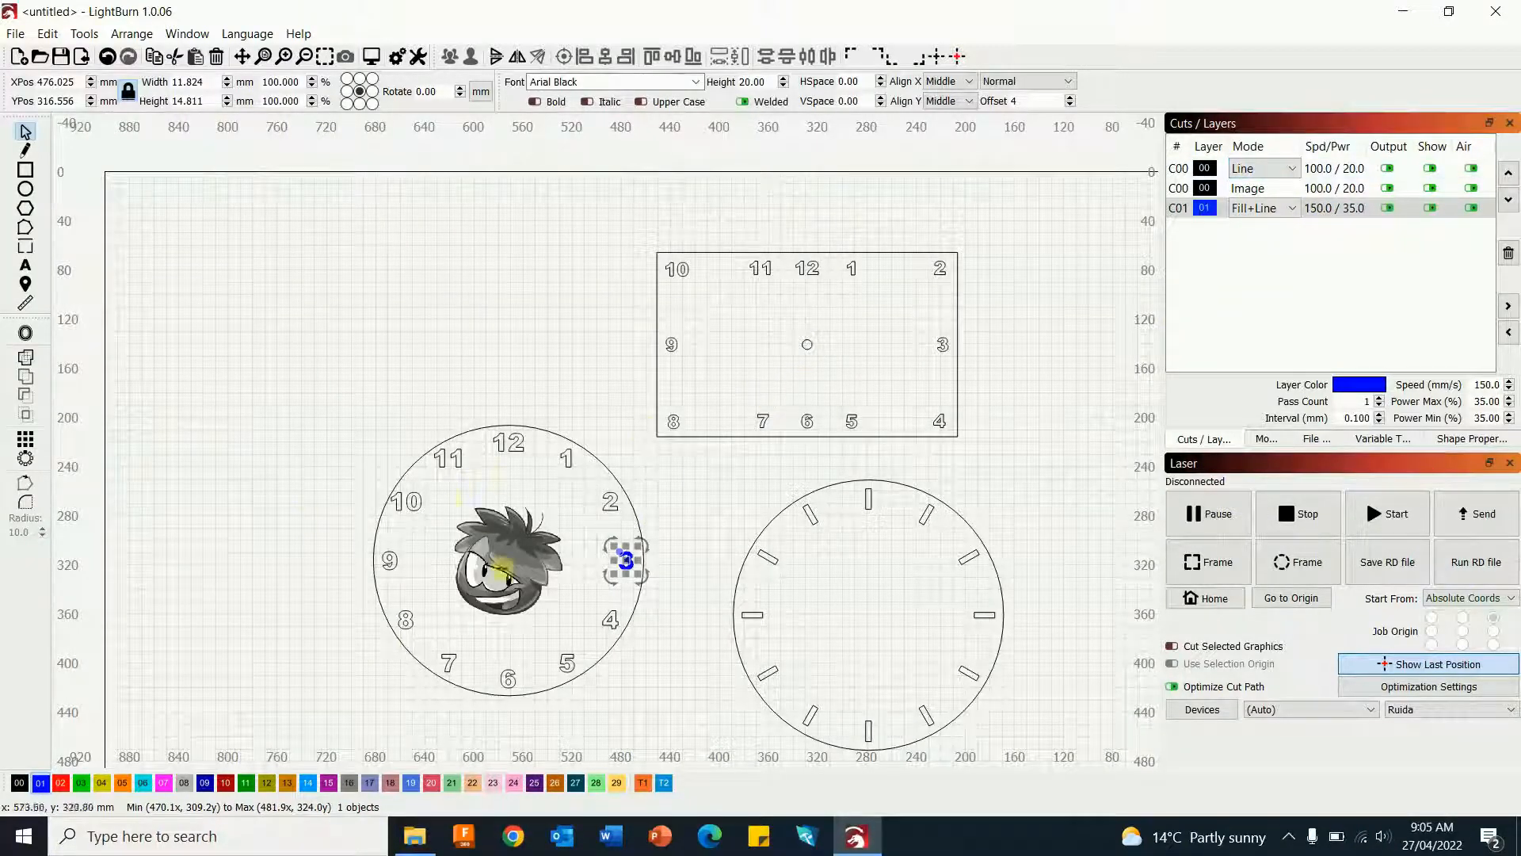
left_click(662, 686)
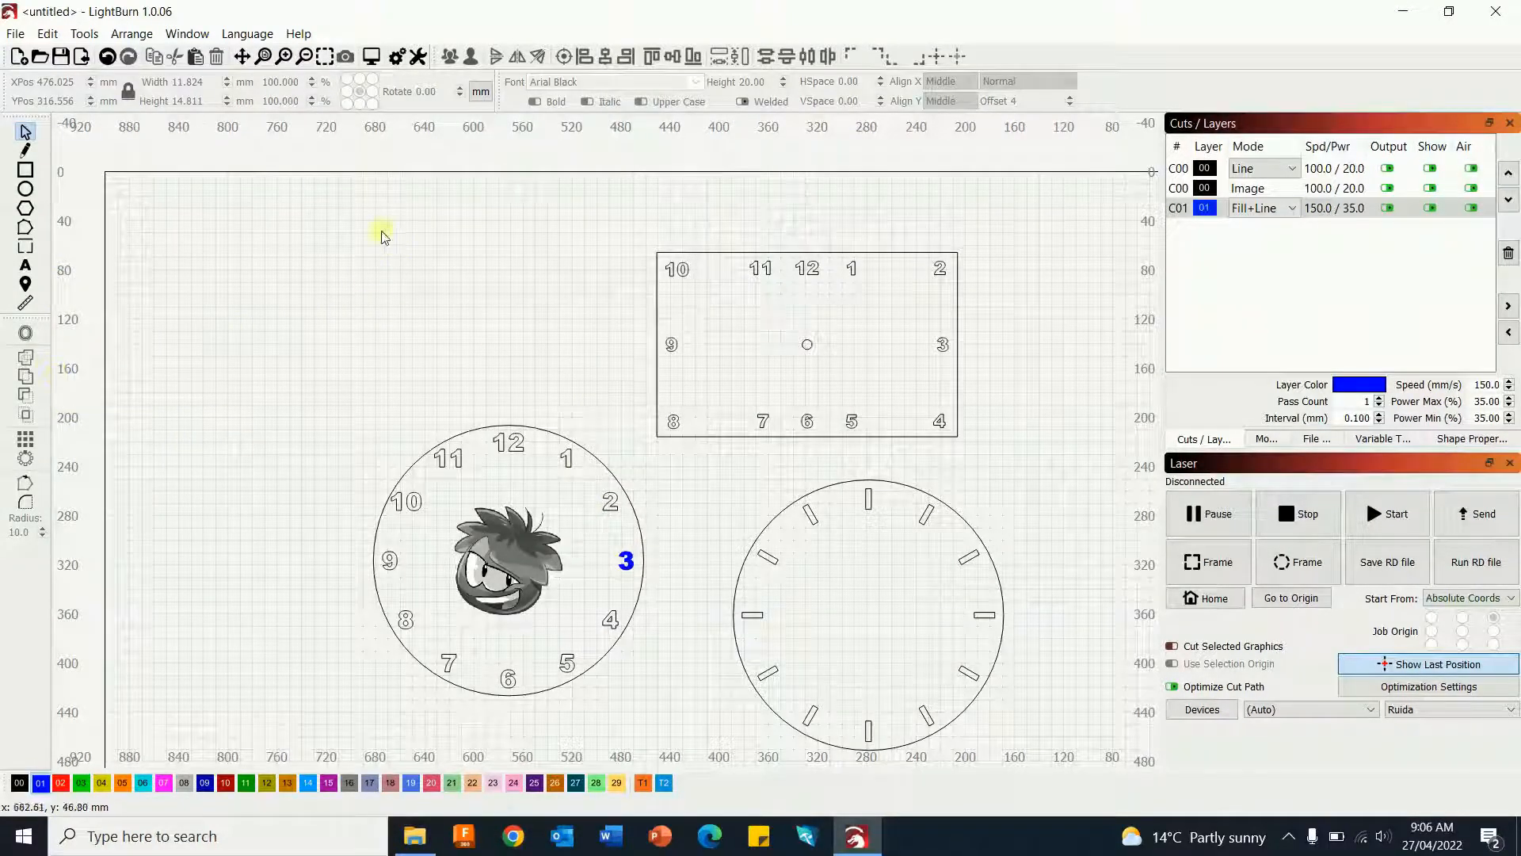
- Begin a new text above the numbered round face and set the text height to 30 mm
left_click(26, 265)
left_click(317, 280)
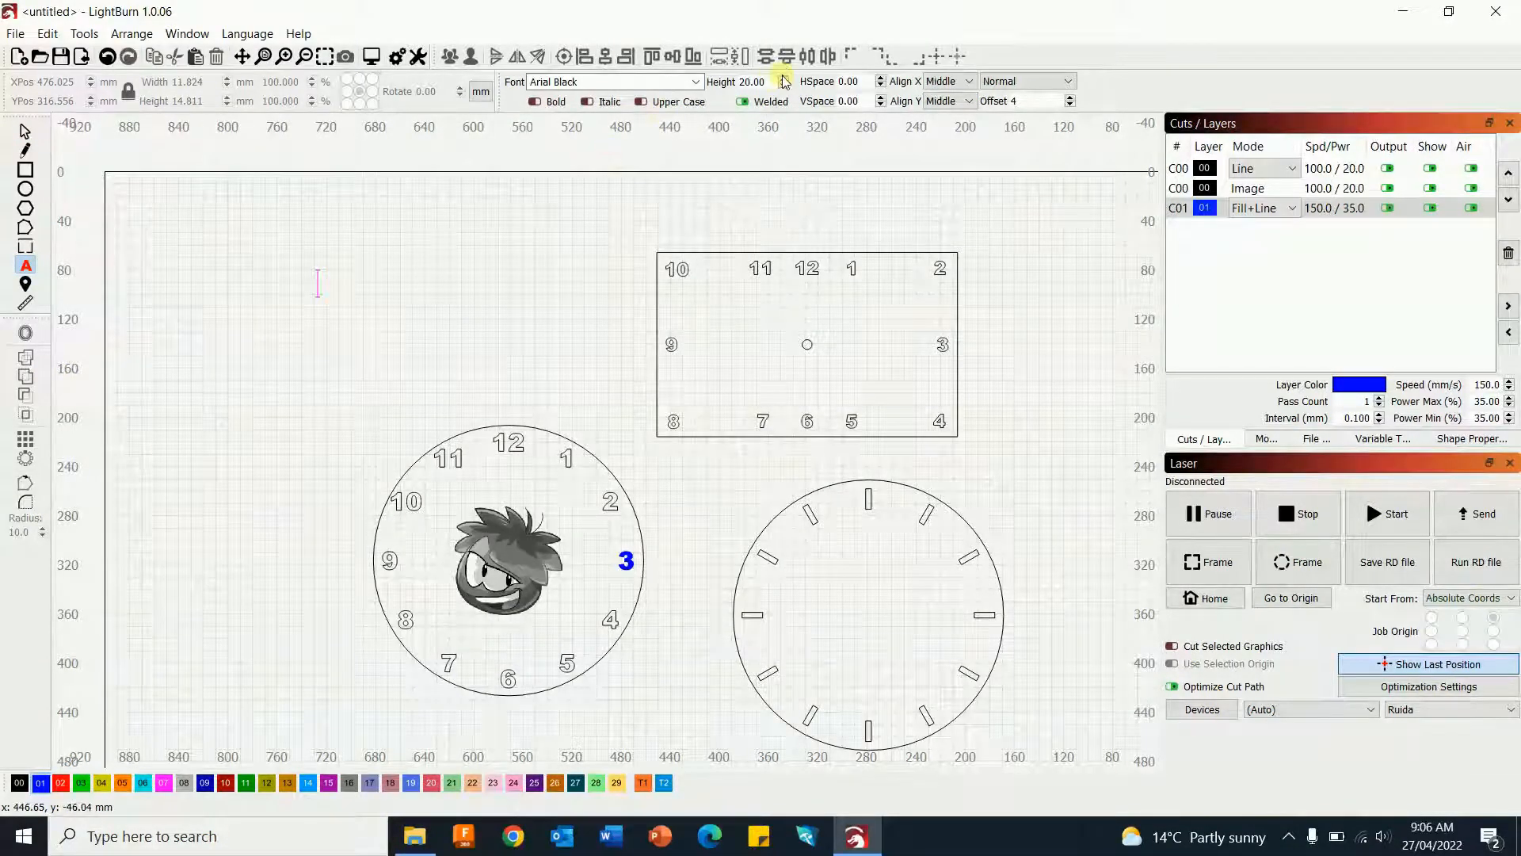
scroll(783, 79, "up", 5)
scroll(785, 82, "up", 5)
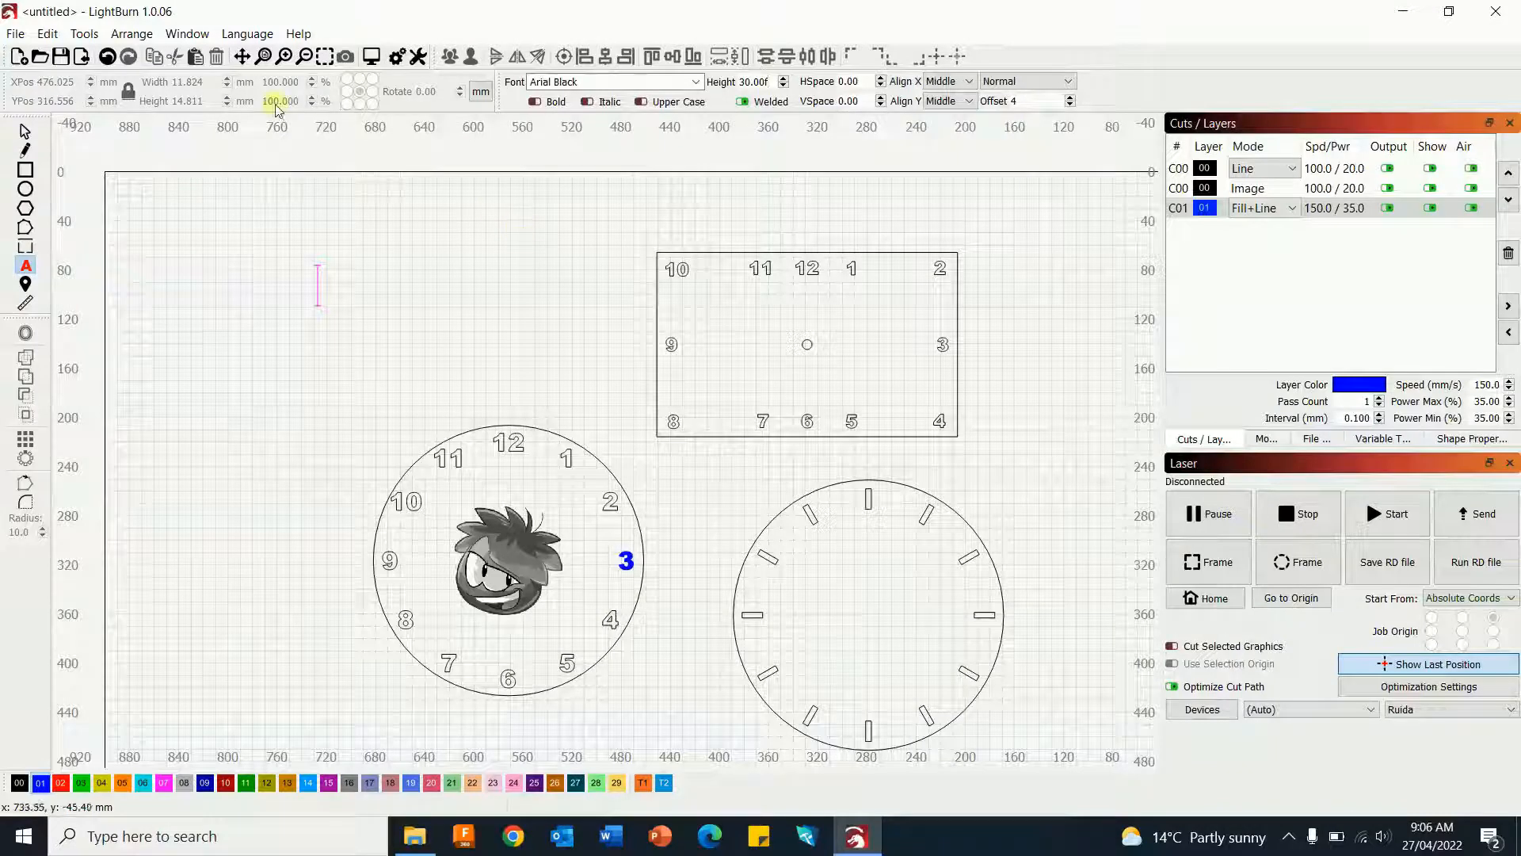
left_click(337, 308)
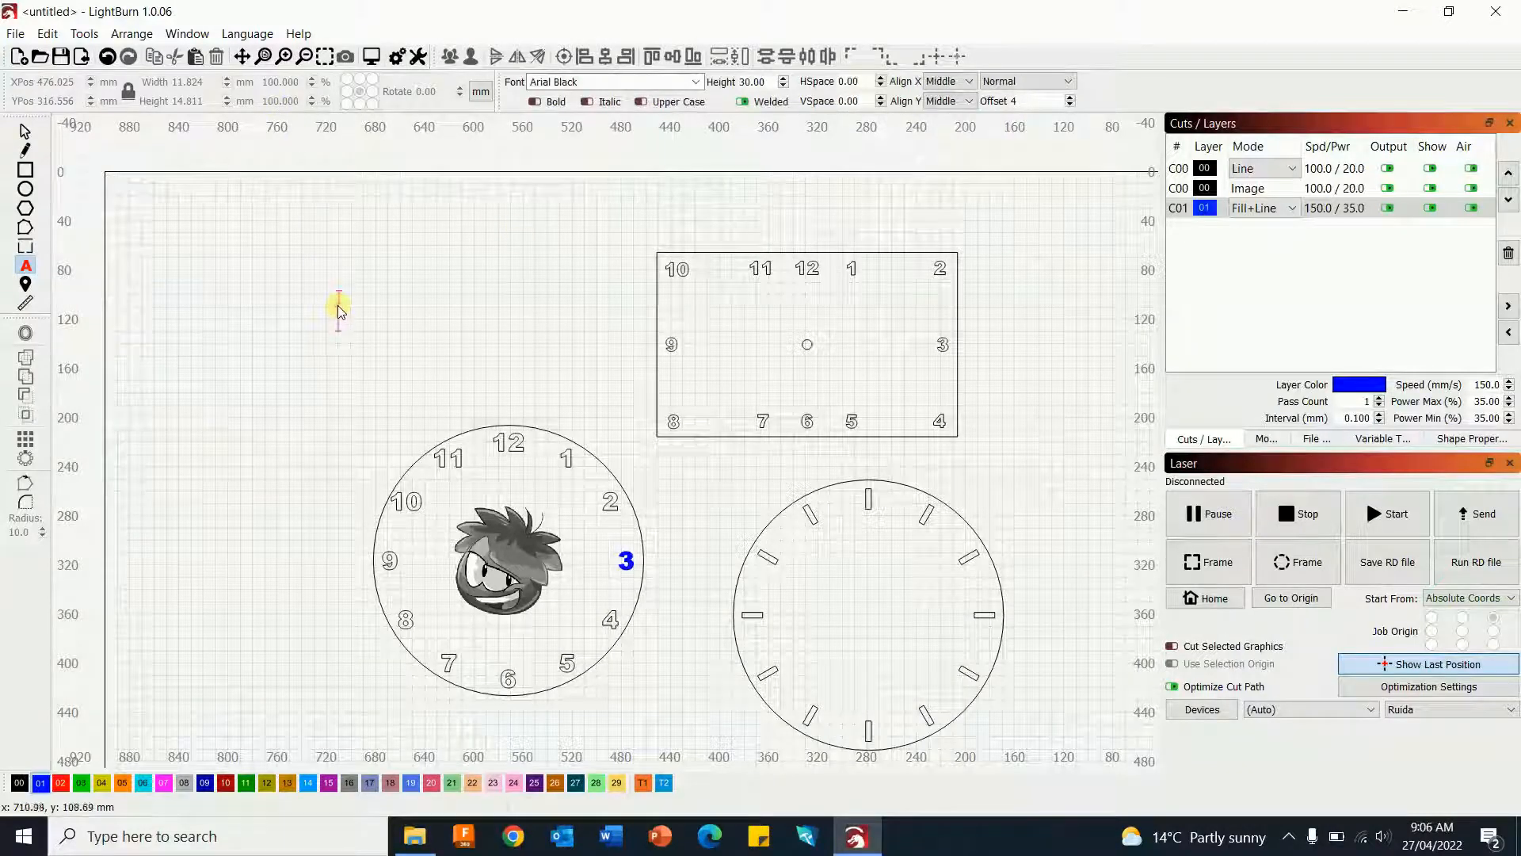
left_click(388, 299)
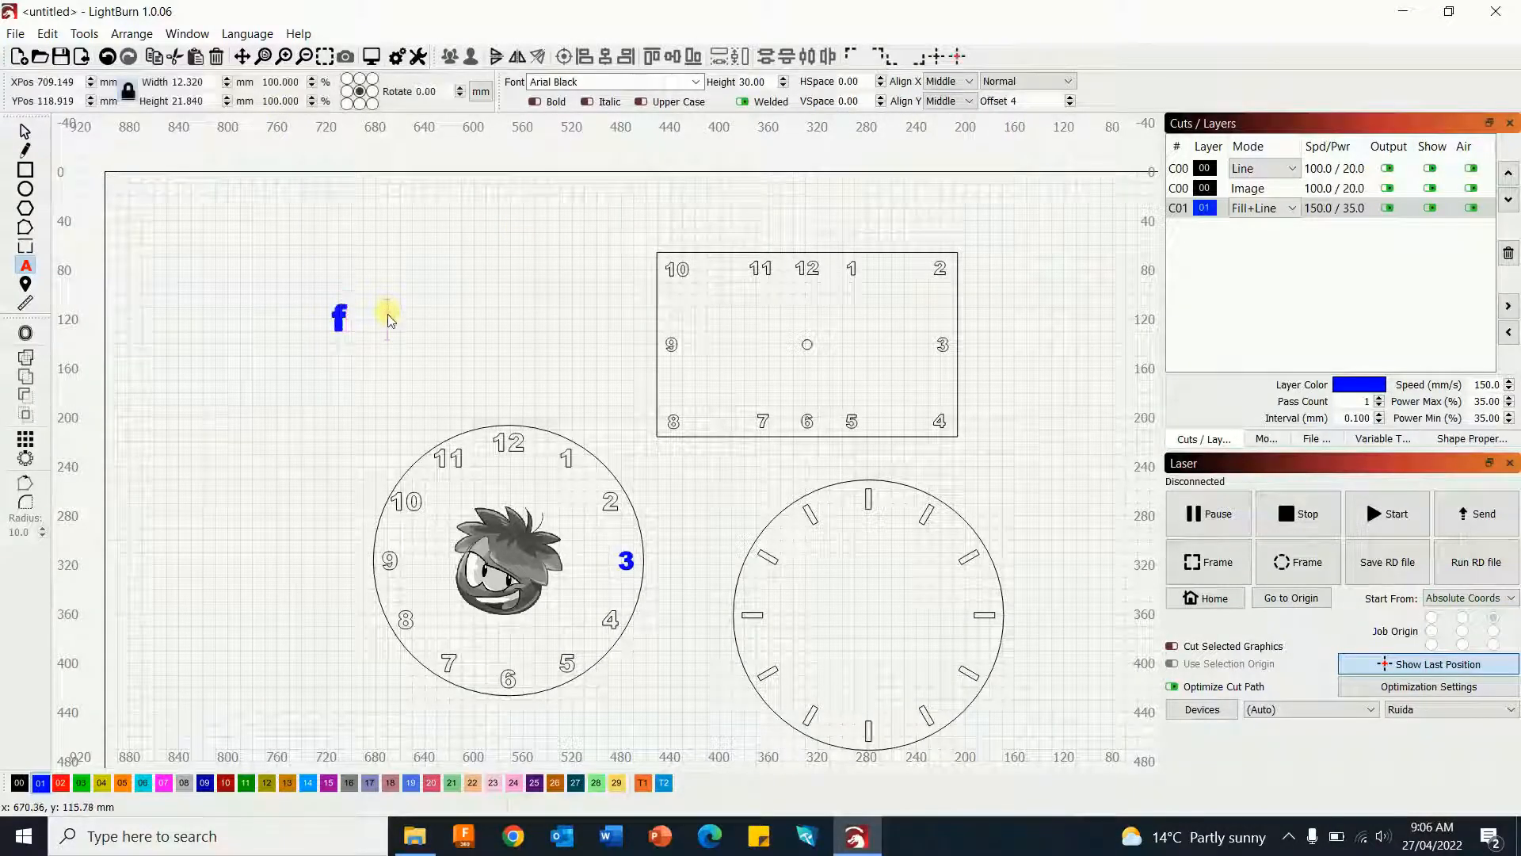
left_click(107, 57)
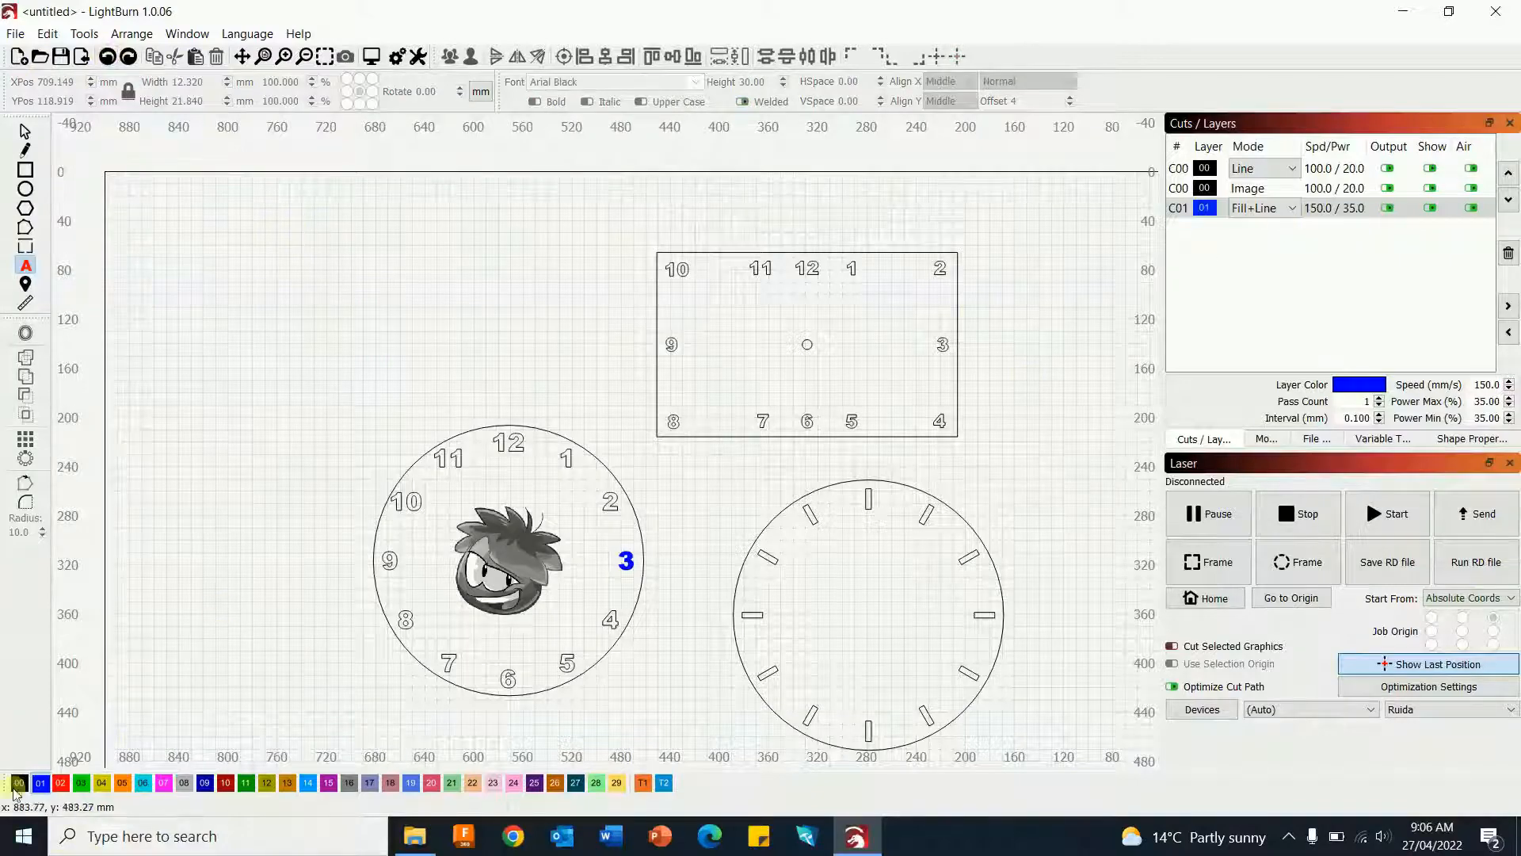
- Place the characters F, 8, B and 4 as four separate 30 mm Arial Black texts on layer 00 above the numbered round face
left_click(262, 372)
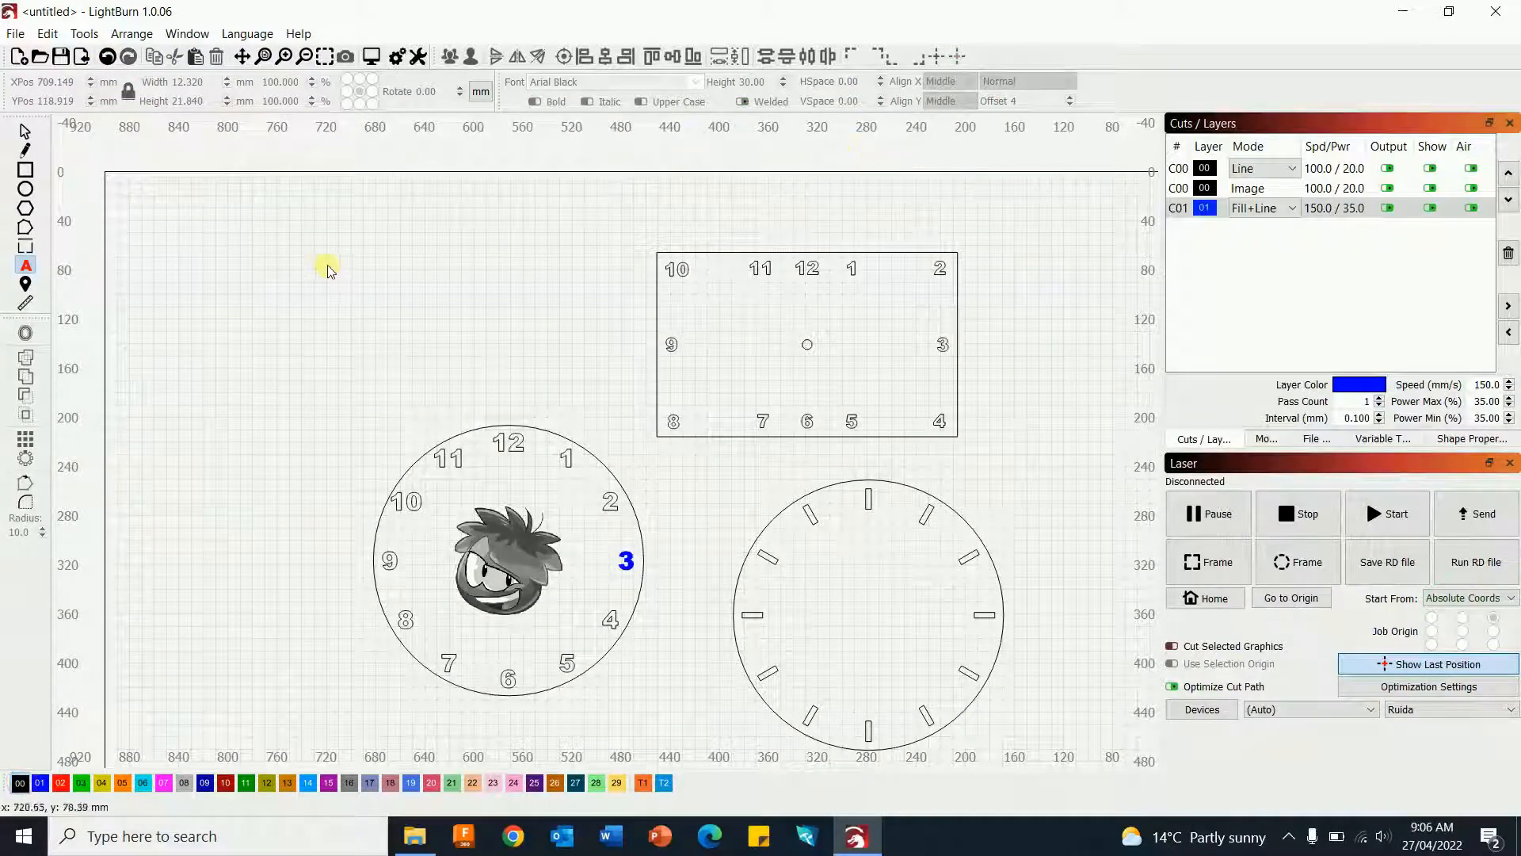
left_click(325, 304)
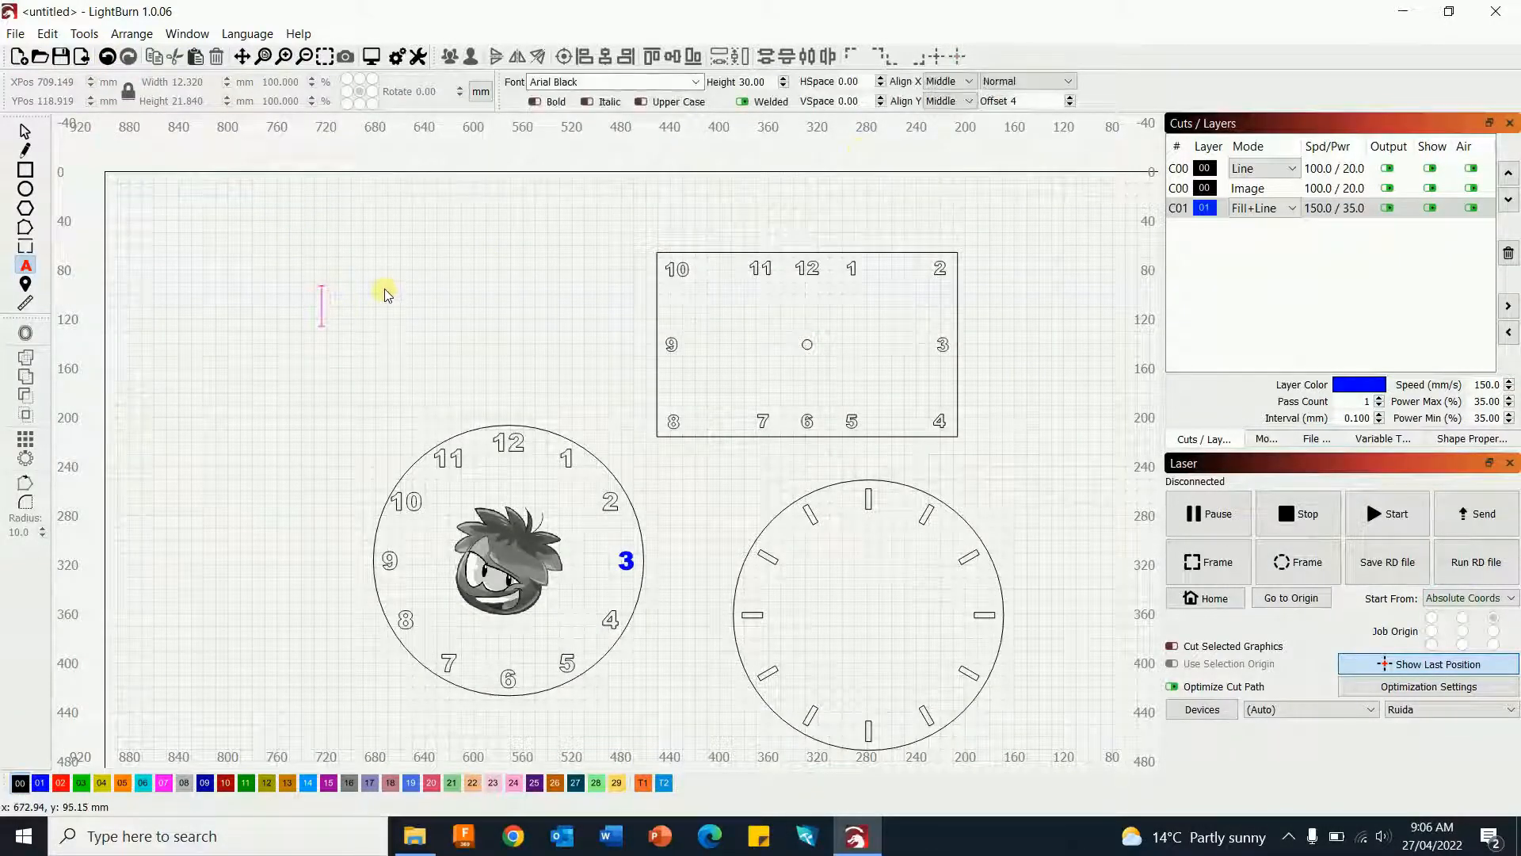
type("F")
left_click(373, 317)
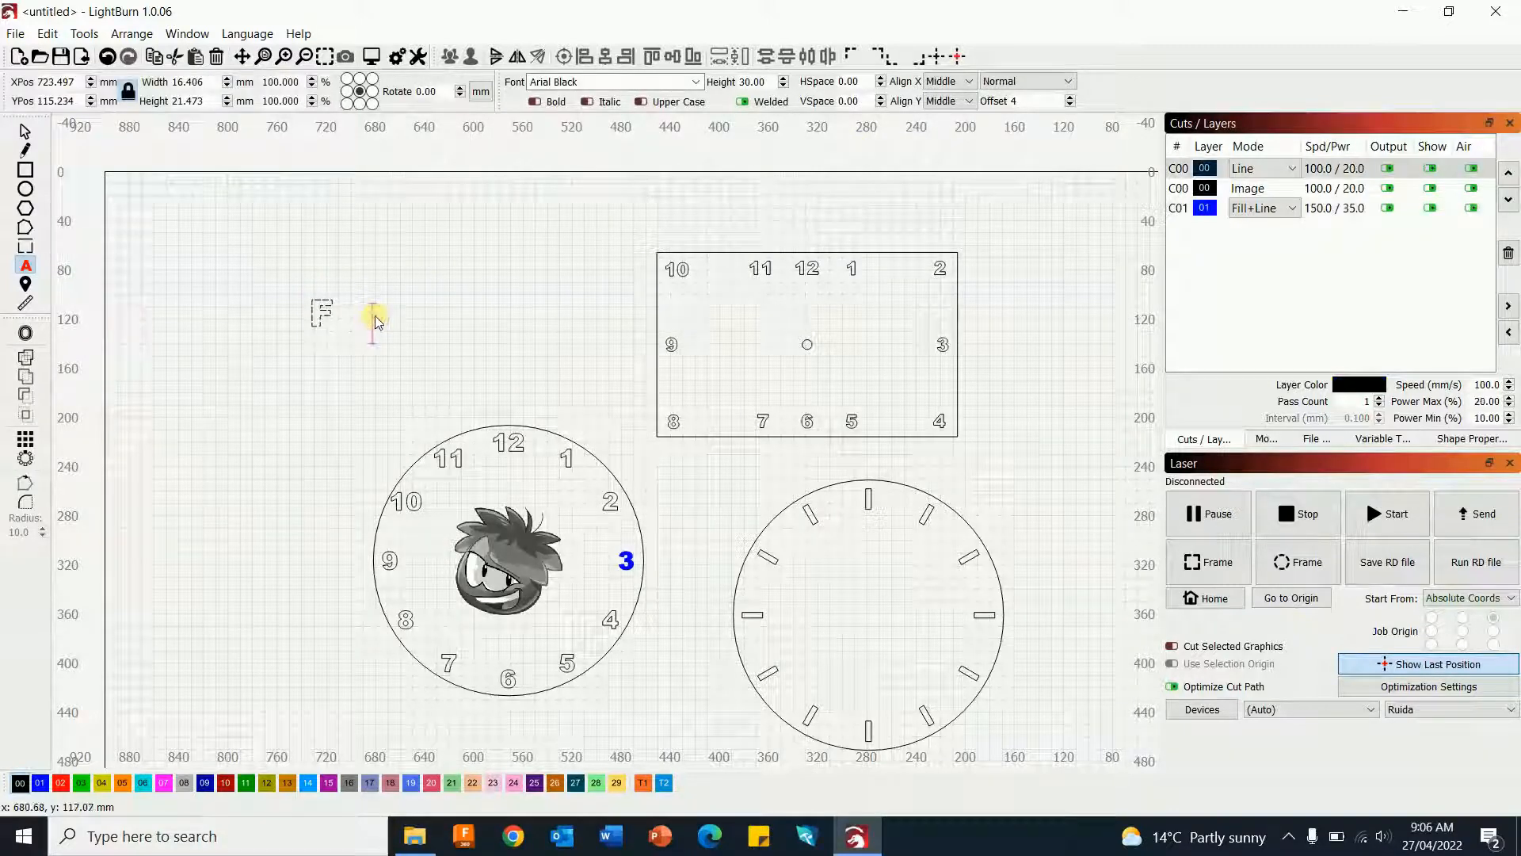
type("8")
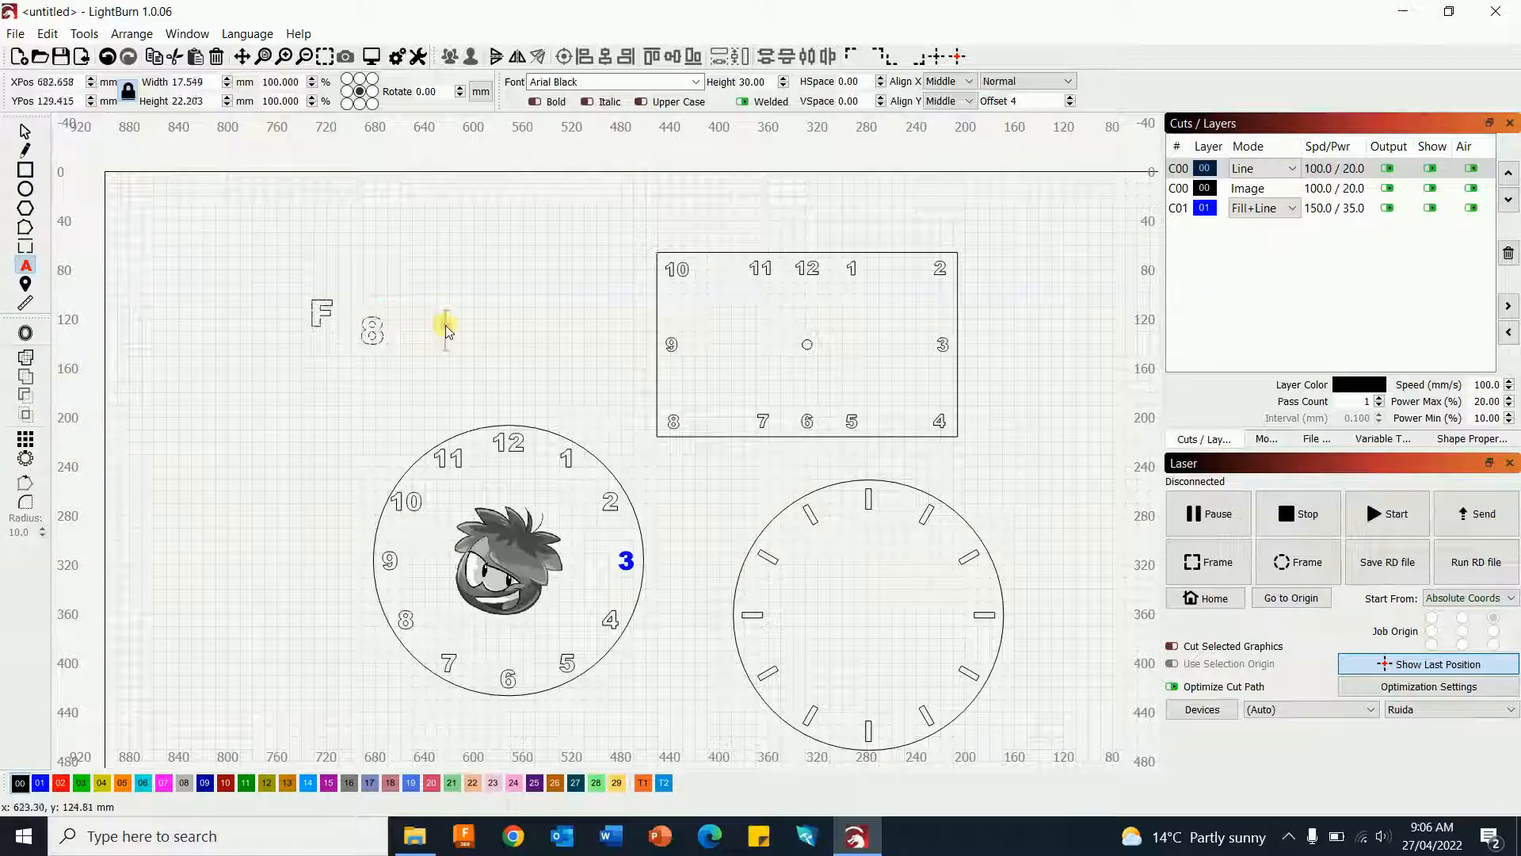
left_click(444, 325)
type("B")
left_click(498, 341)
type("4")
left_click(550, 380)
- Align the four separate characters F, 8, B and 4 in one row by their vertical centres
left_click(25, 131)
left_click_drag(263, 272, 565, 404)
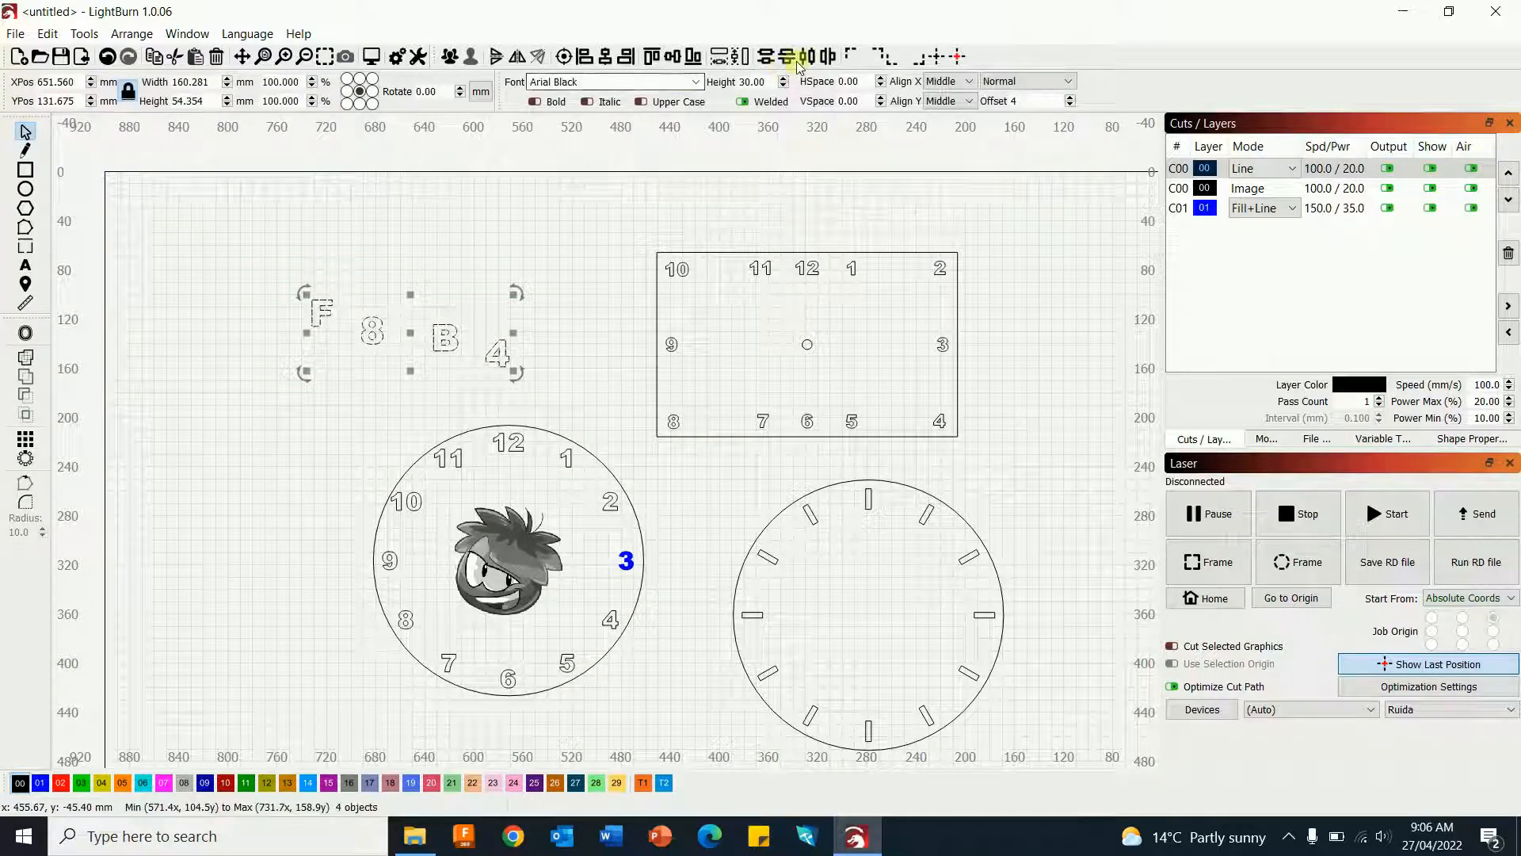
left_click(672, 55)
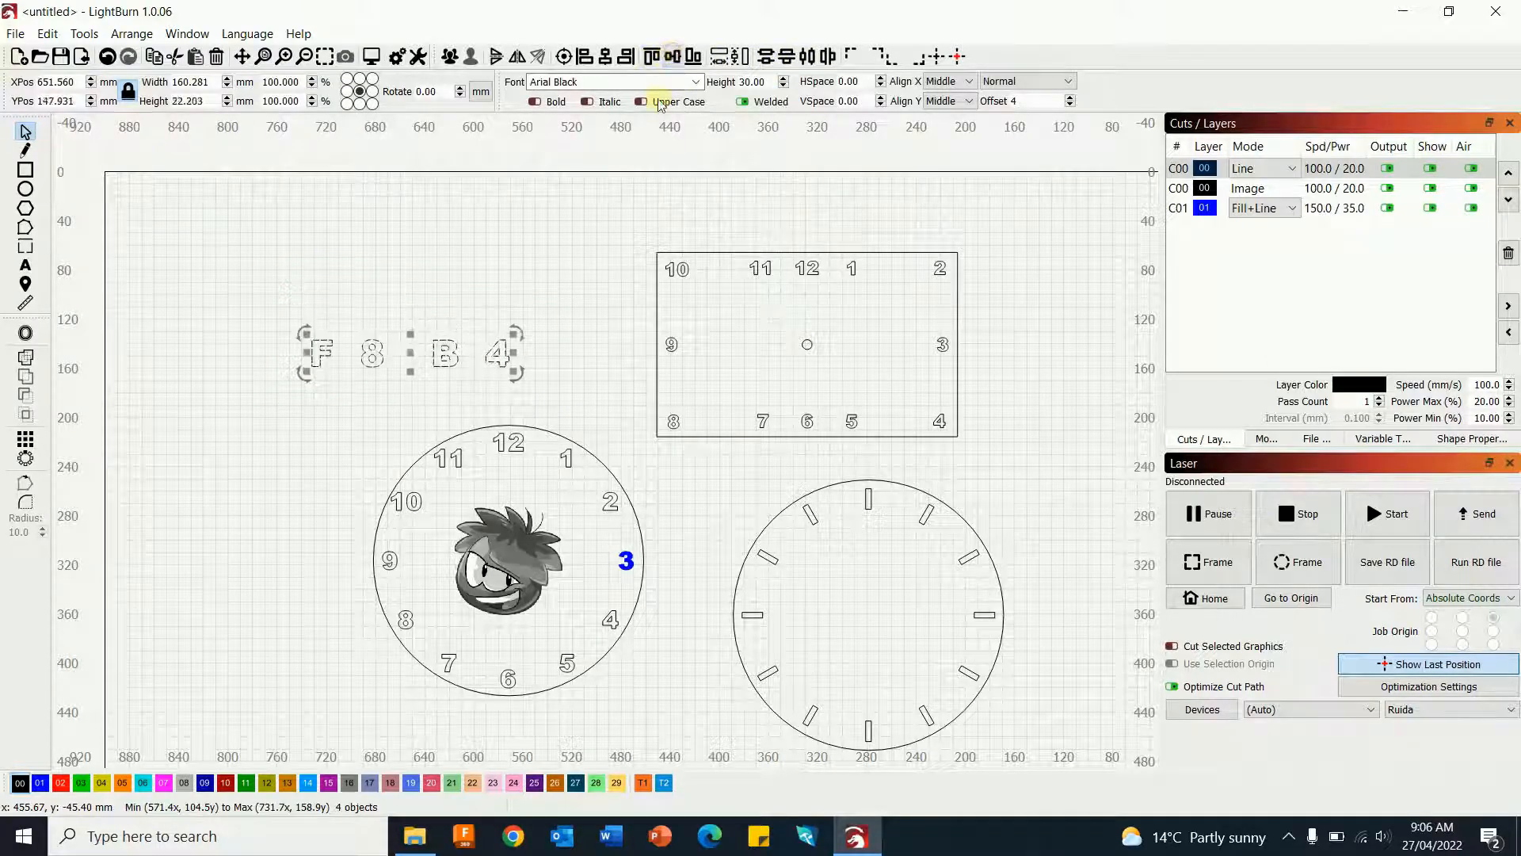
left_click(550, 281)
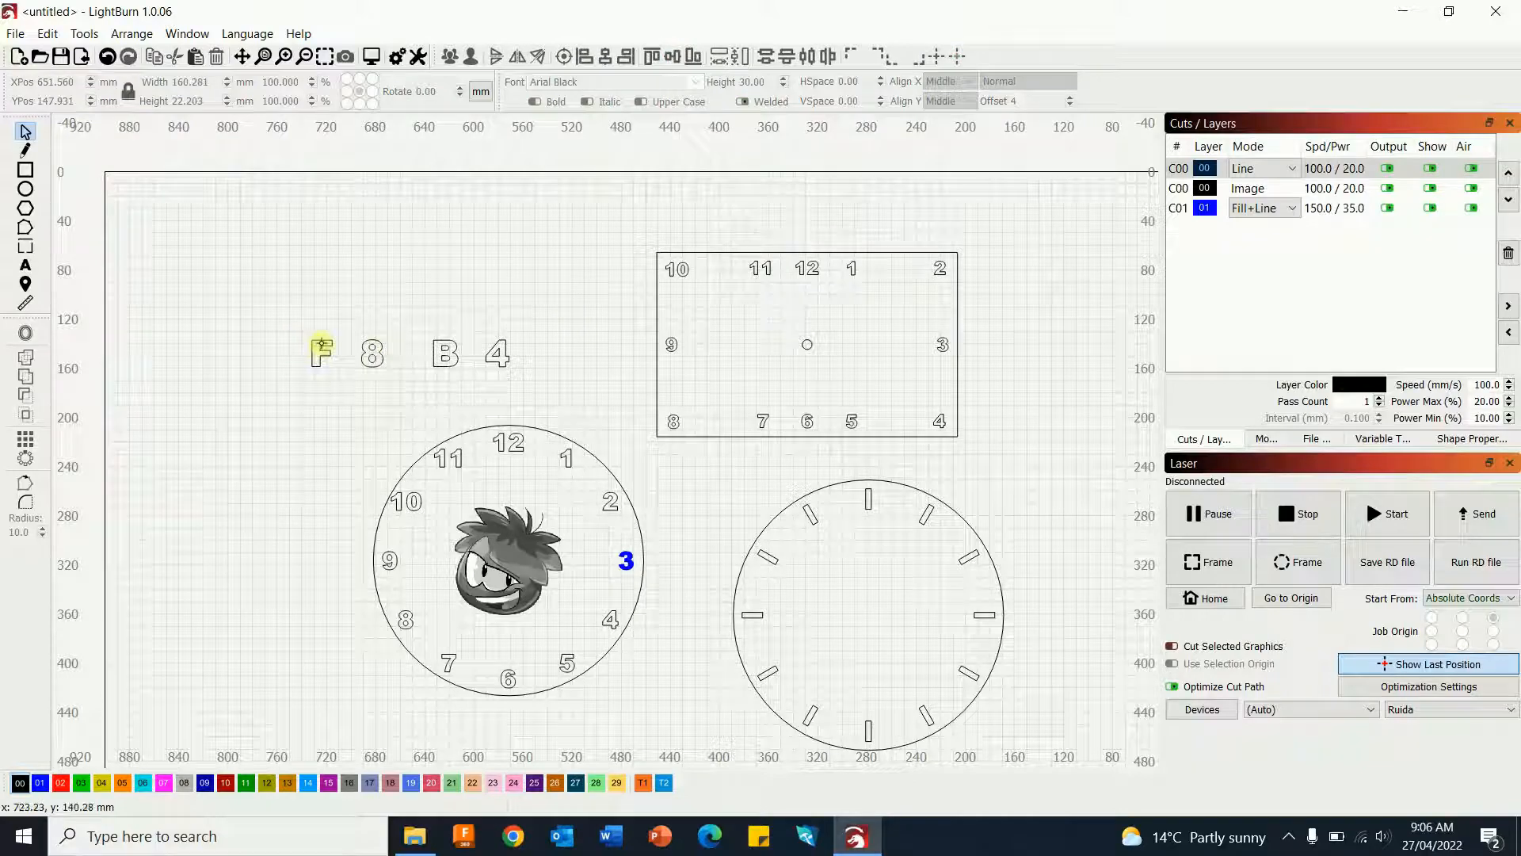
- Move the 8, the F and the 4 in beside the B so the neighbouring characters overlap slightly
left_click(385, 342)
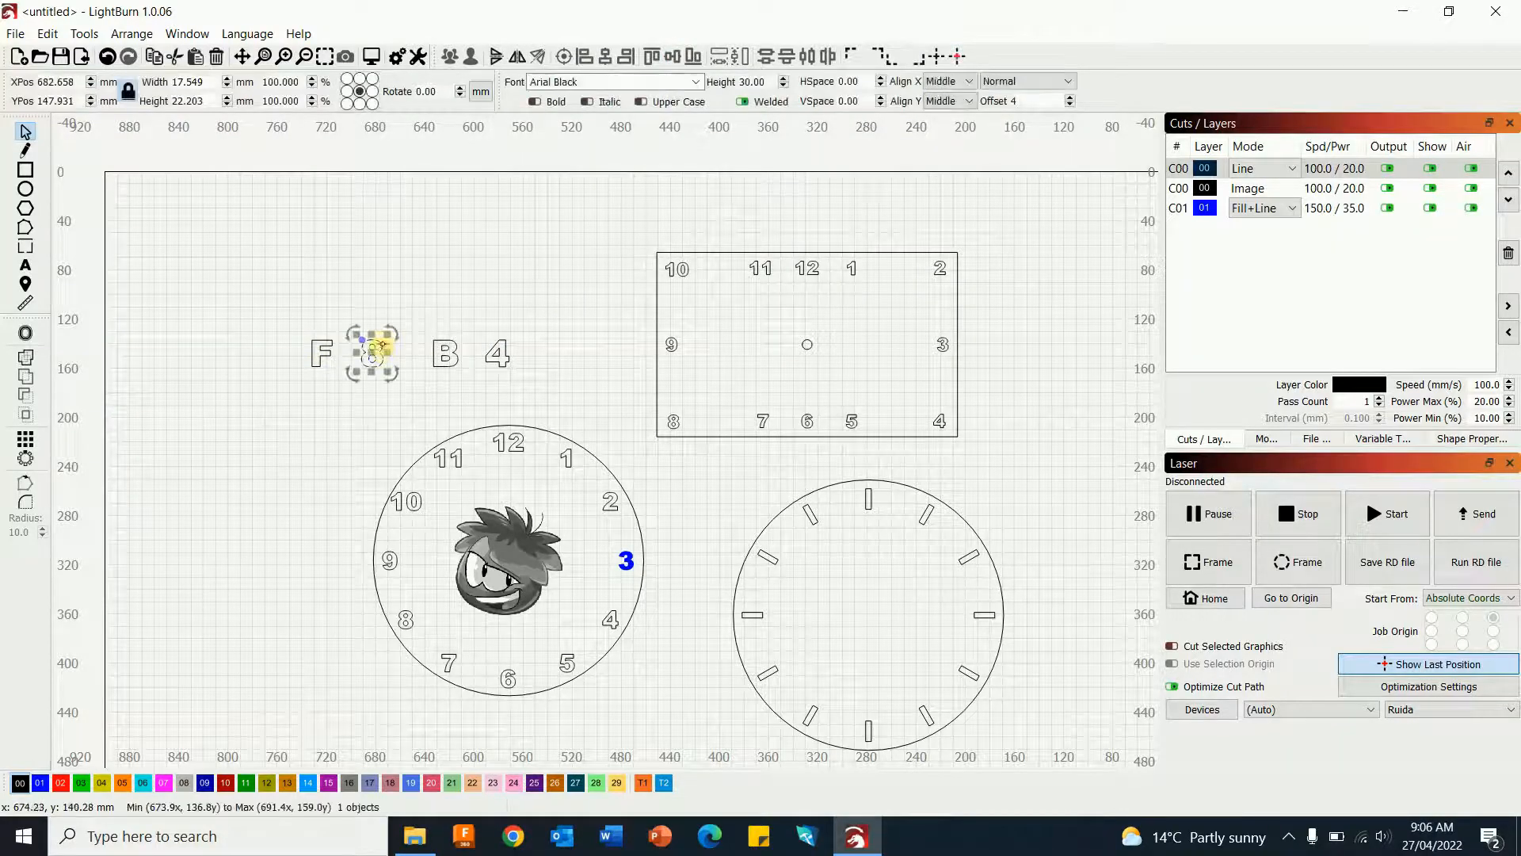
left_click_drag(367, 350, 424, 355)
left_click_drag(321, 348, 403, 356)
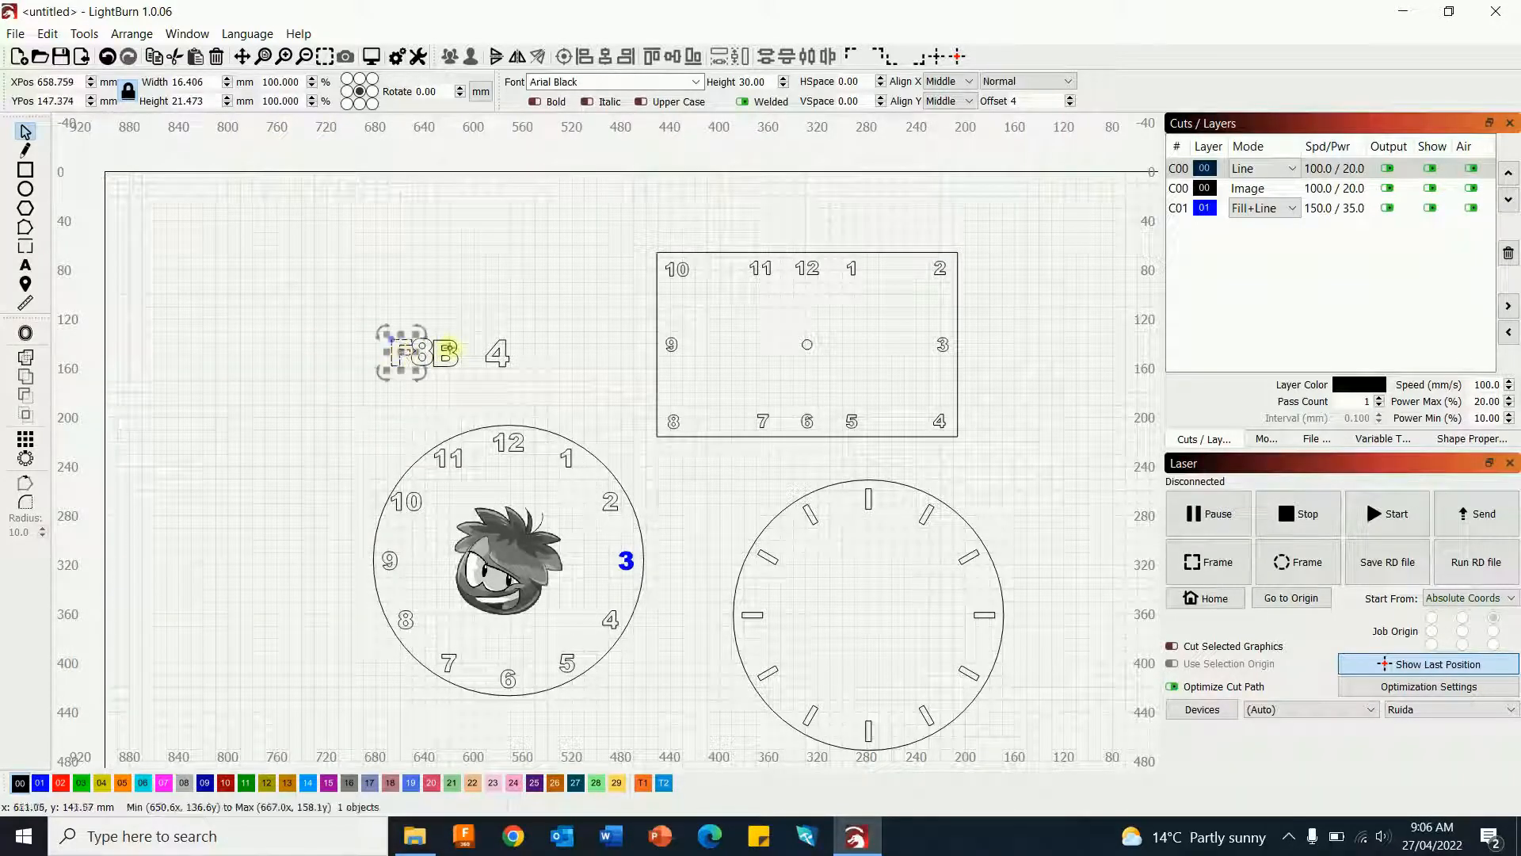
left_click_drag(497, 353, 458, 358)
left_click(513, 341)
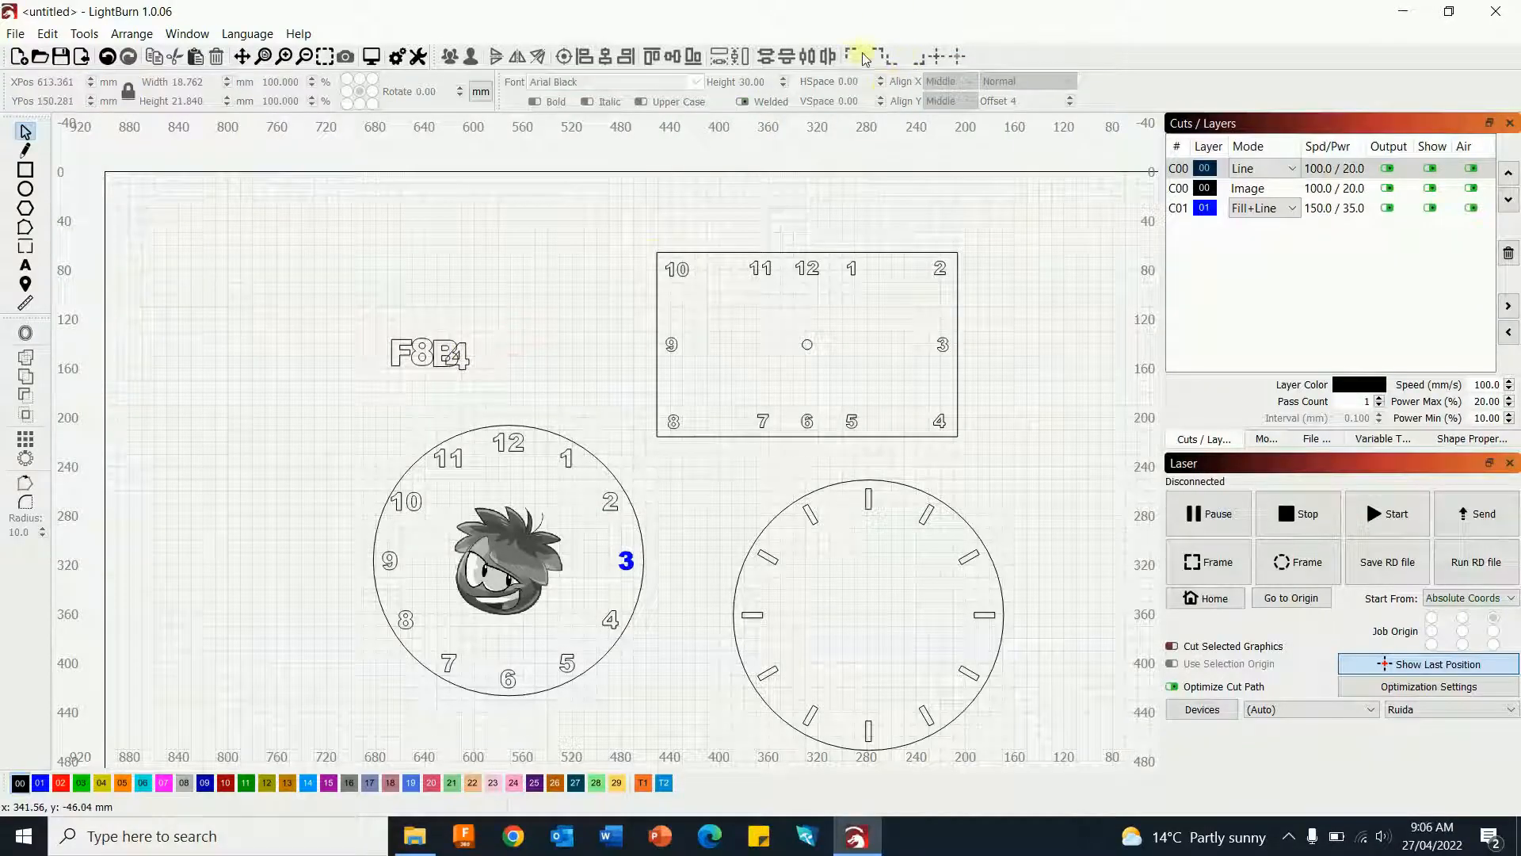
- Realign the overlapping F8B4 characters by their vertical centres
left_click_drag(326, 295, 550, 393)
left_click(828, 56)
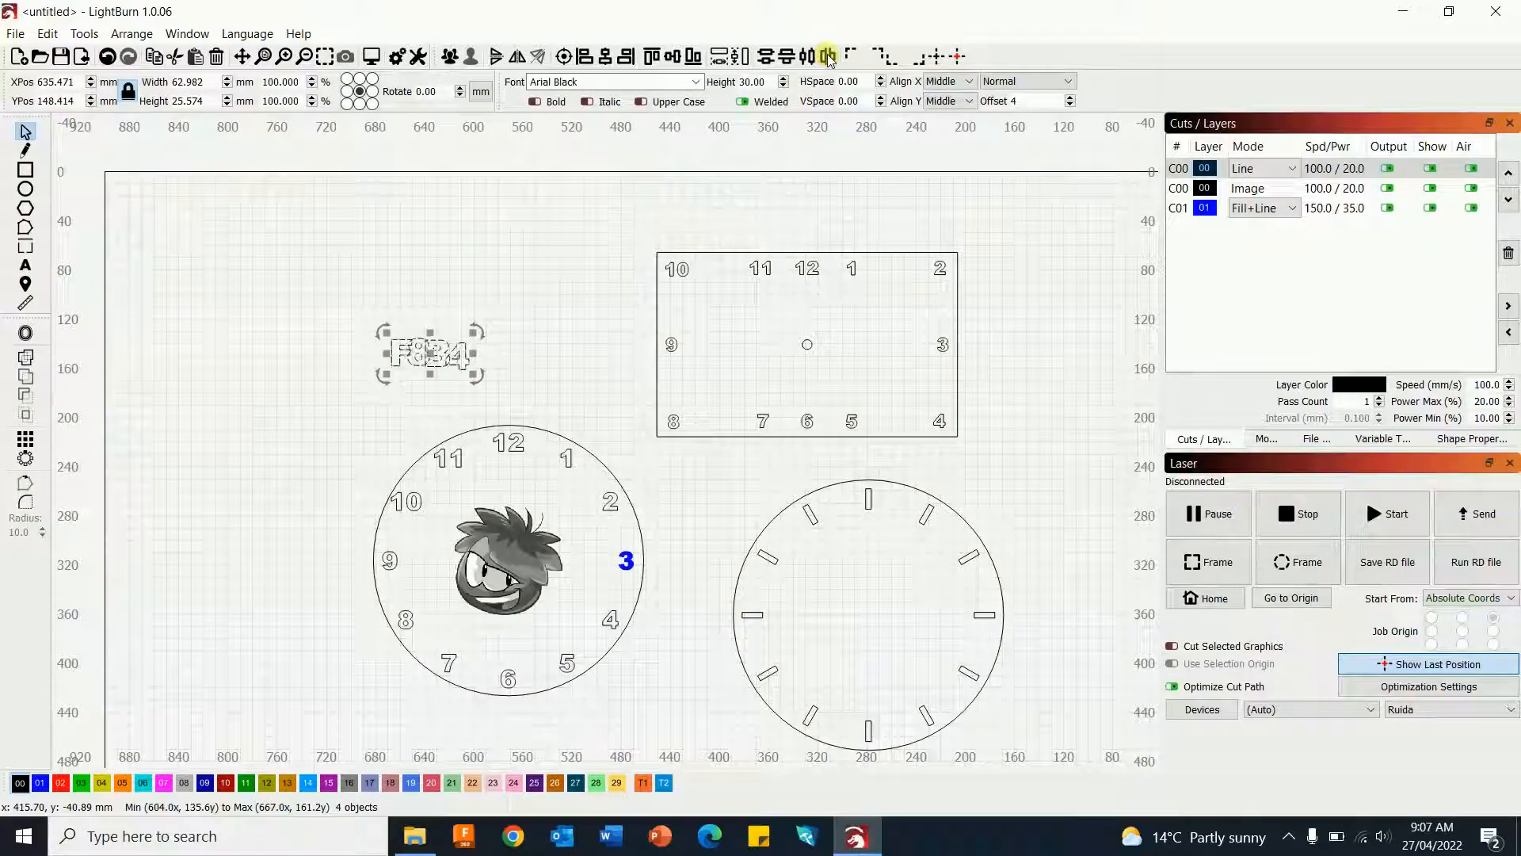
left_click(671, 58)
- Assign the four F8B4 characters to layer 01
scroll(373, 277, "up", 3)
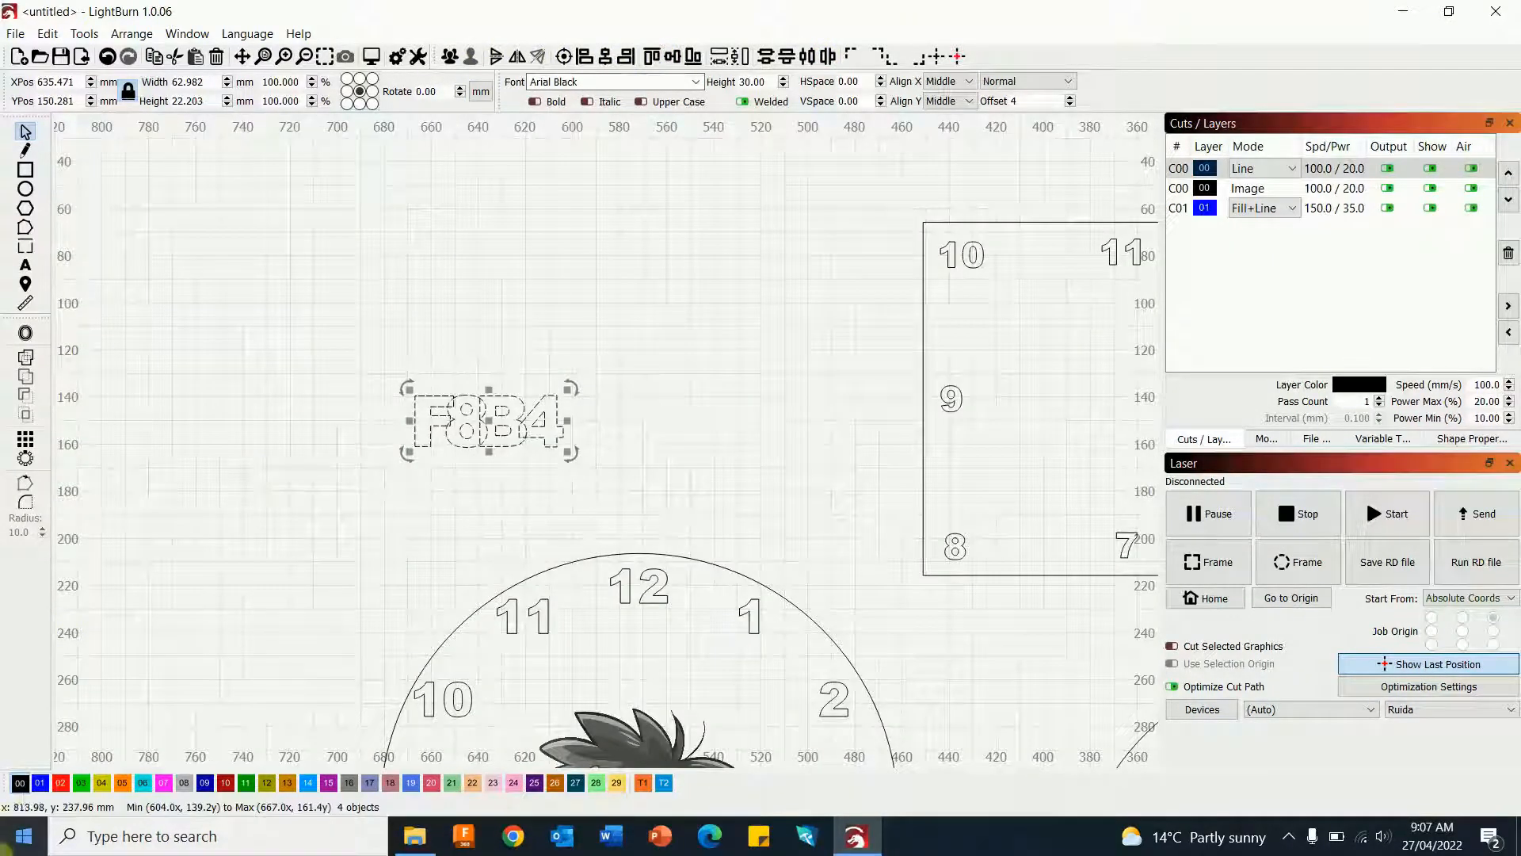
left_click(40, 783)
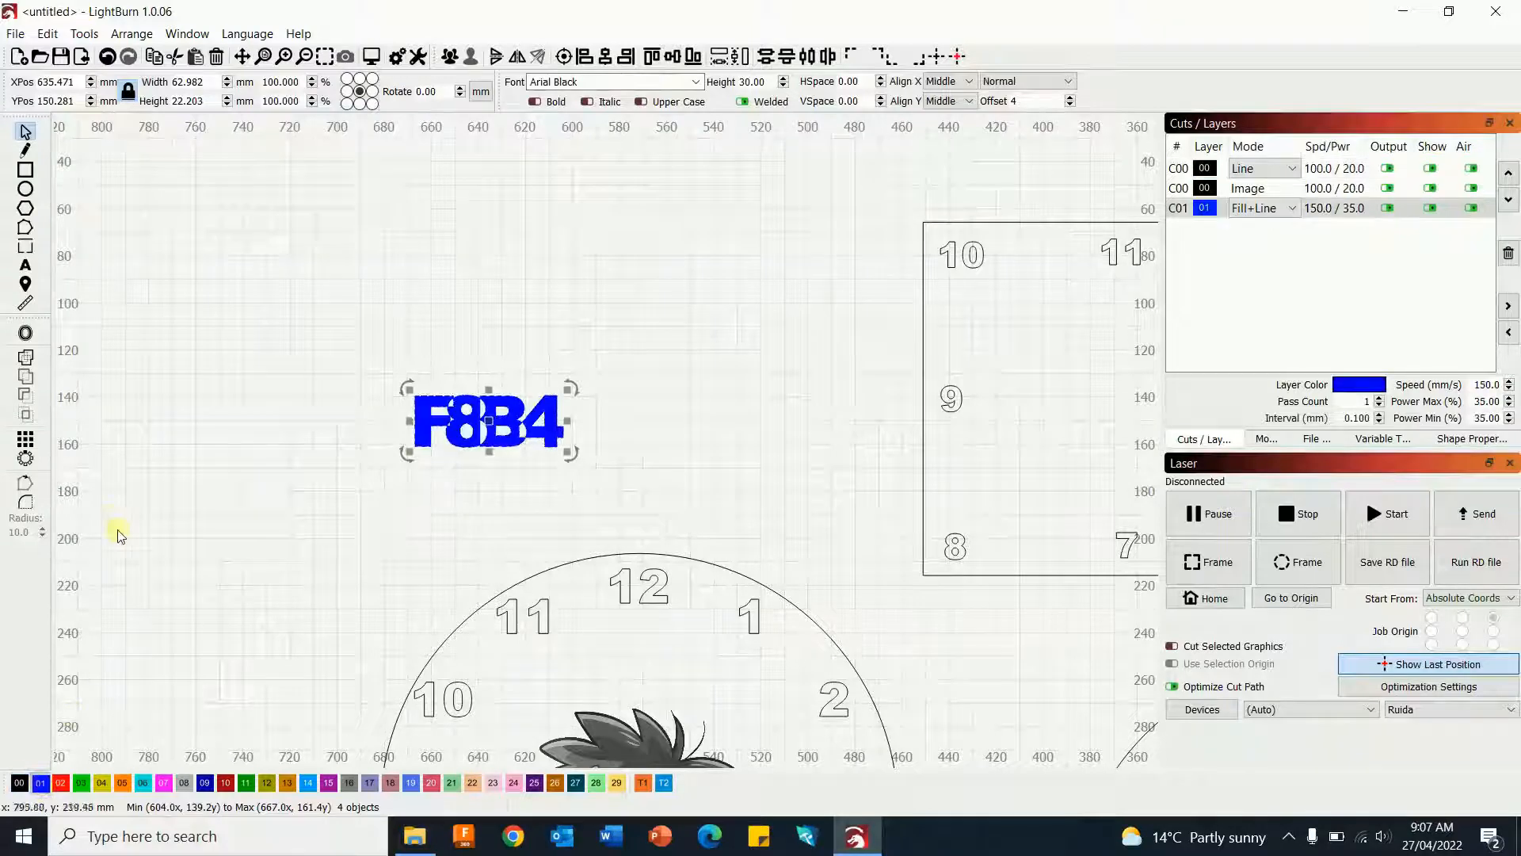
scroll(166, 521, "up", 2)
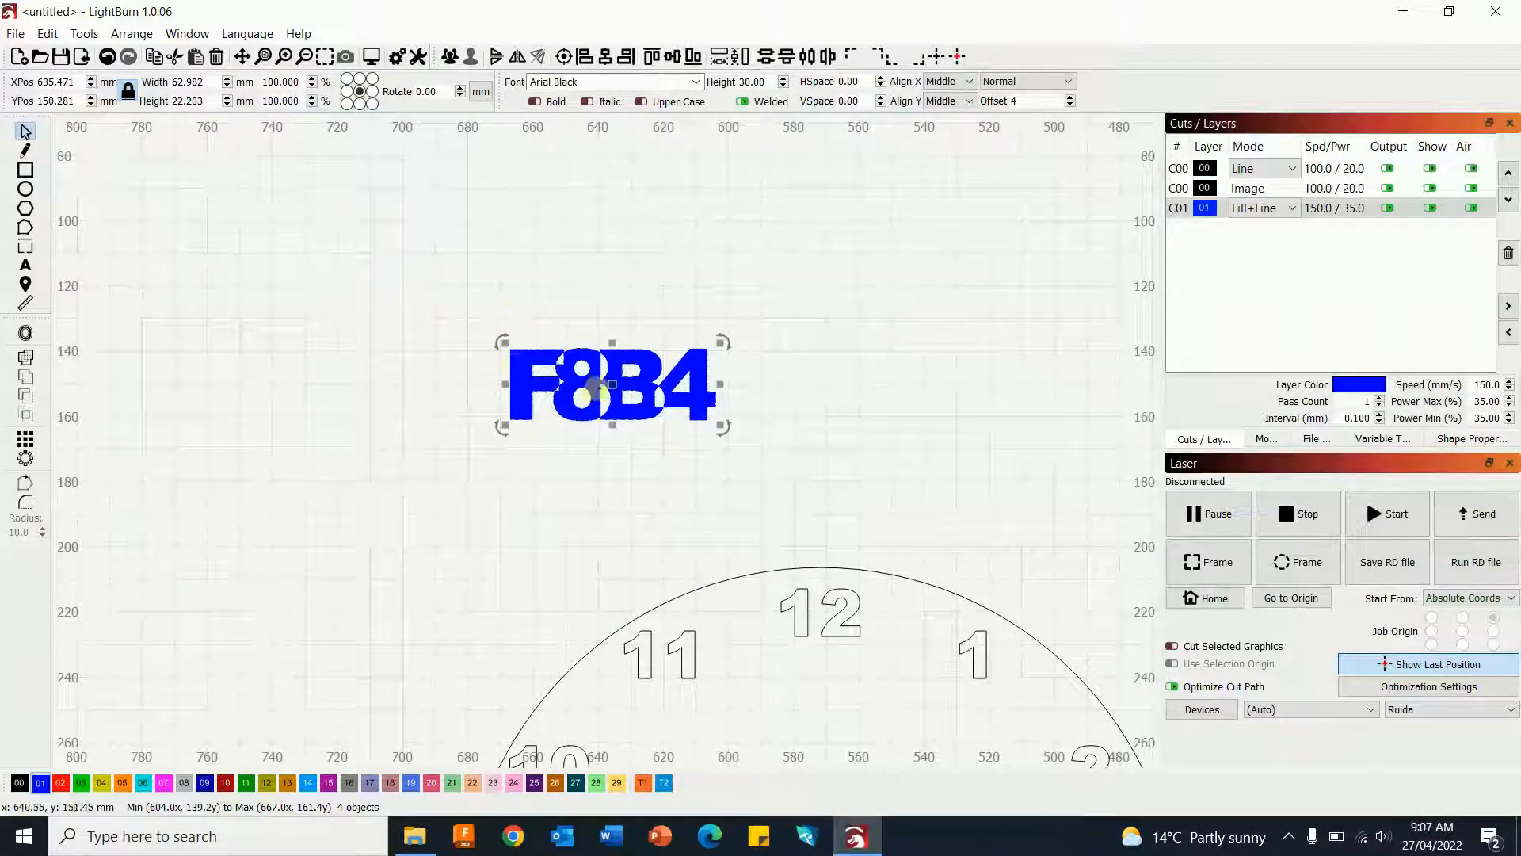
- Shift the F slightly further over the 8 and set layer 01 to Line mode
left_click(322, 353)
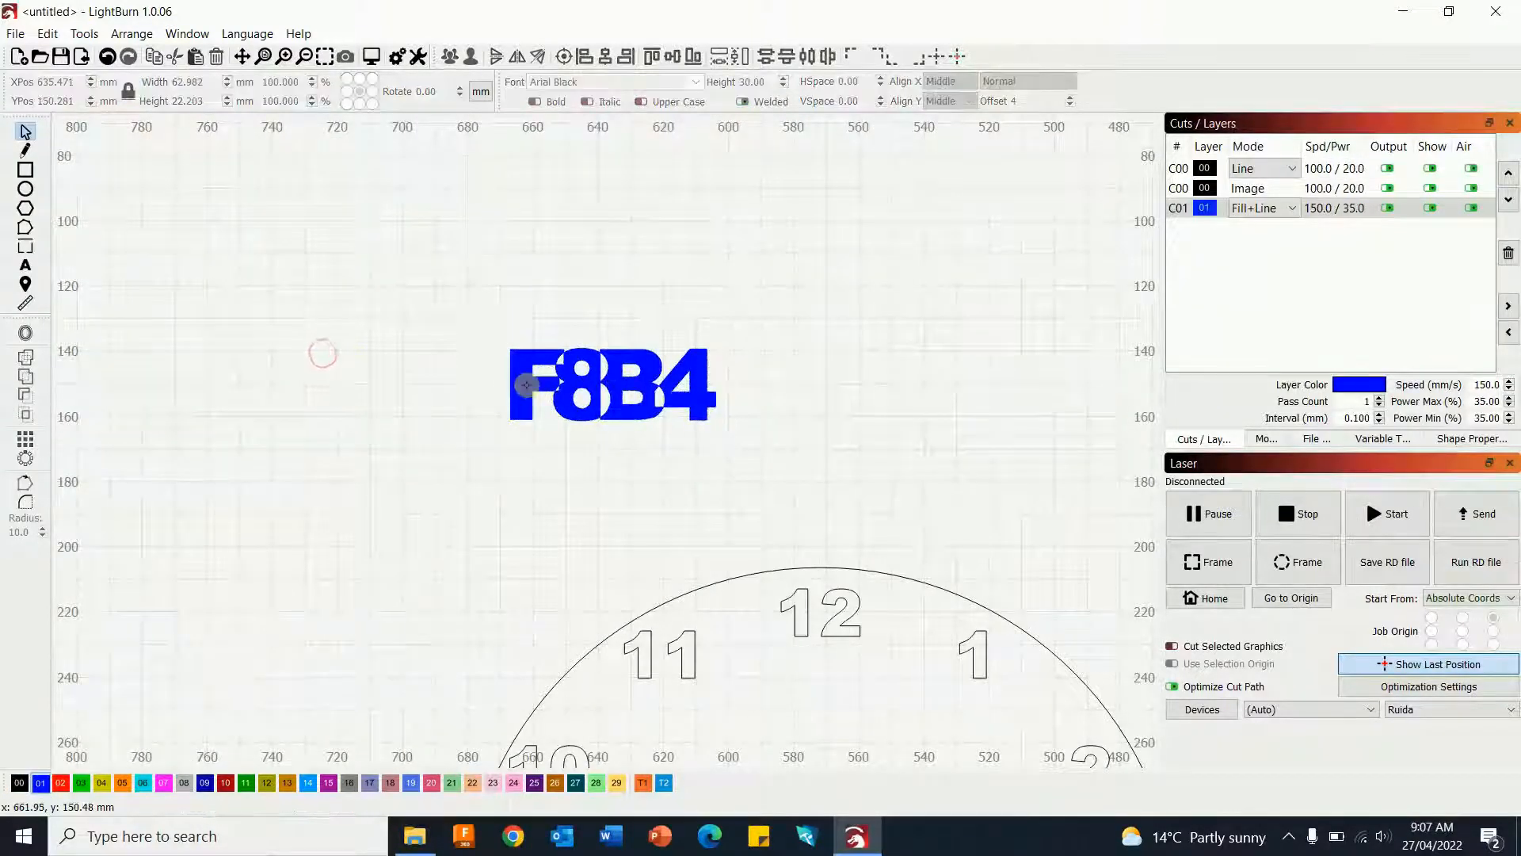
left_click(533, 378)
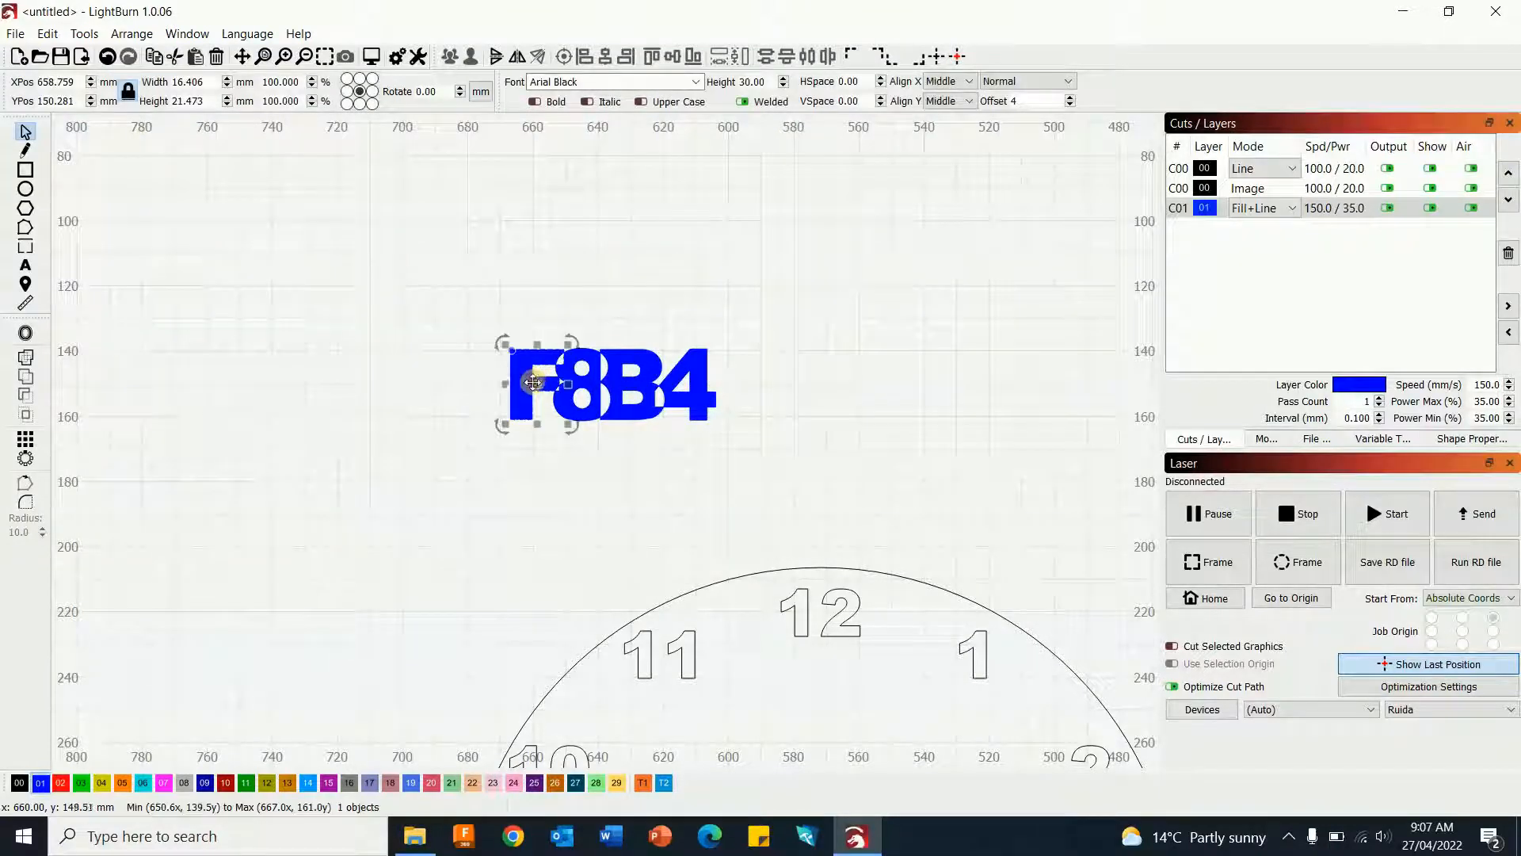
left_click_drag(538, 385, 549, 387)
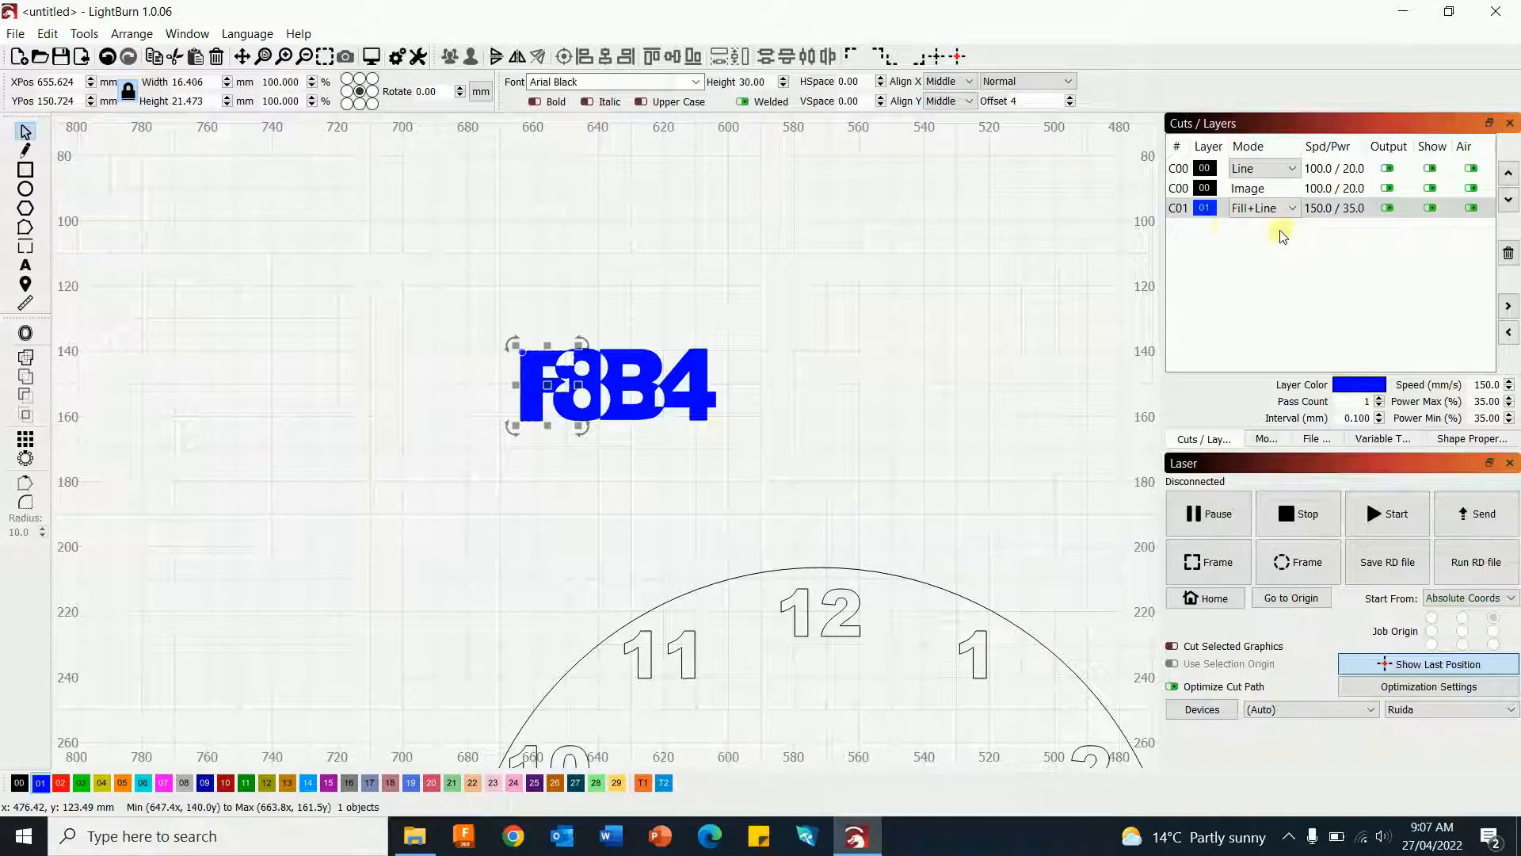
left_click(1292, 208)
left_click(1260, 228)
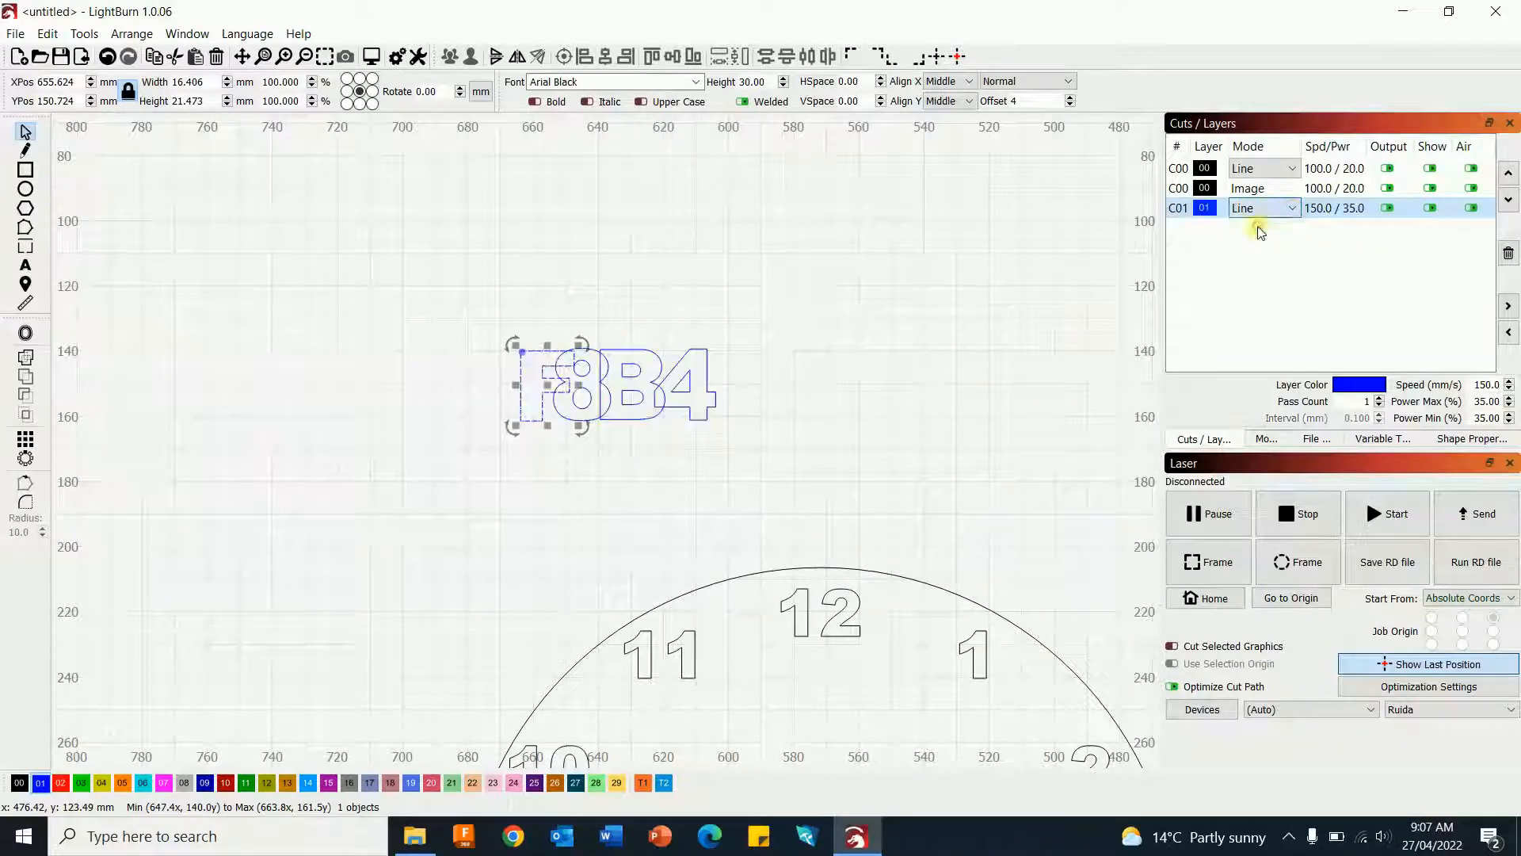
left_click(935, 329)
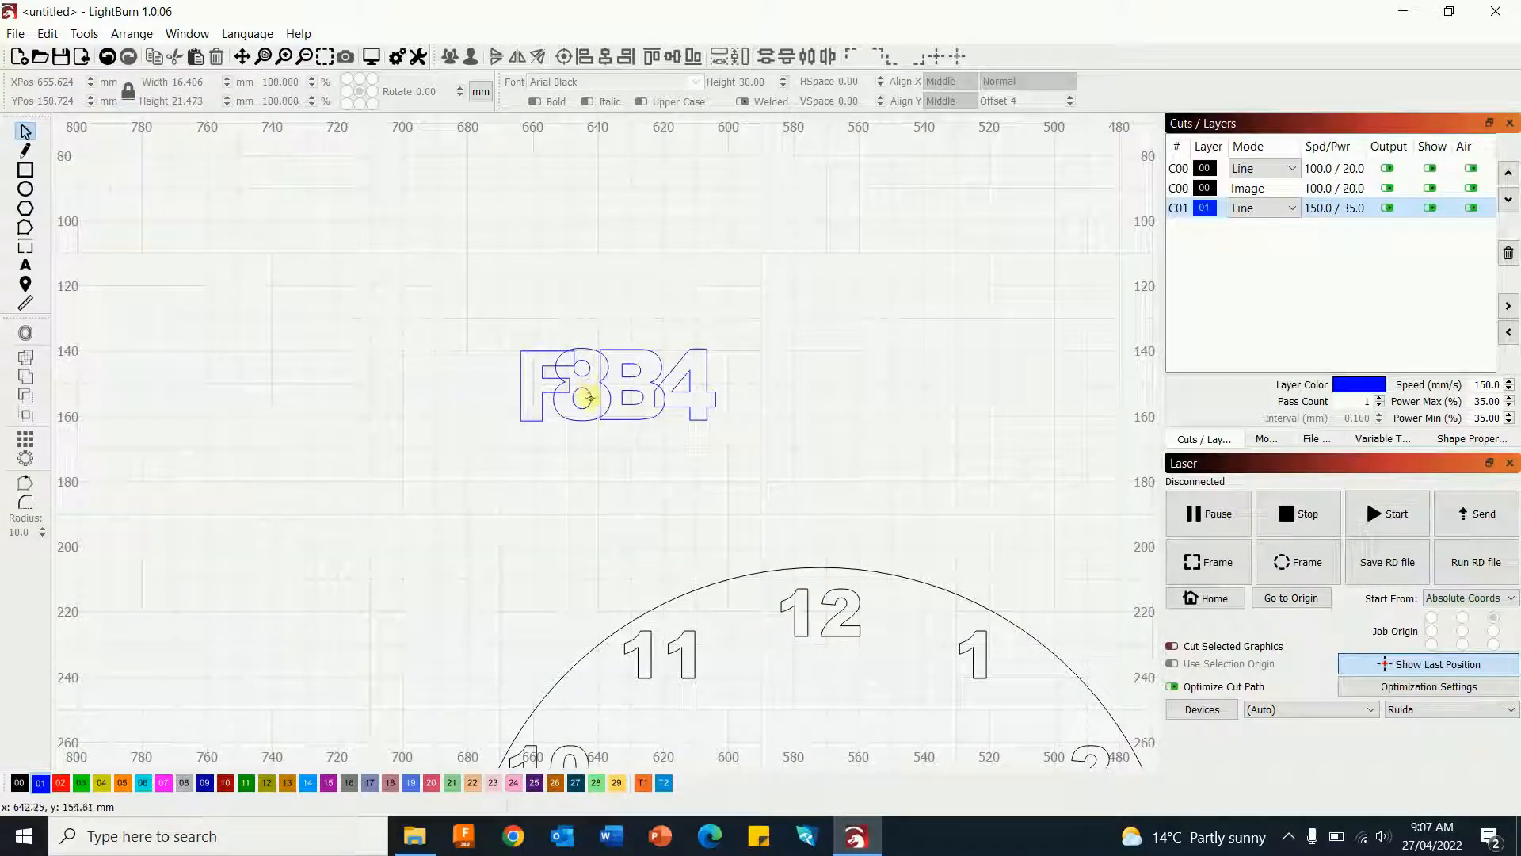
- Shift the B slightly so its straight edge overlaps the 8 further
scroll(590, 380, "up", 3)
left_click(629, 353)
key("Left")
key("Left")
key("Left")
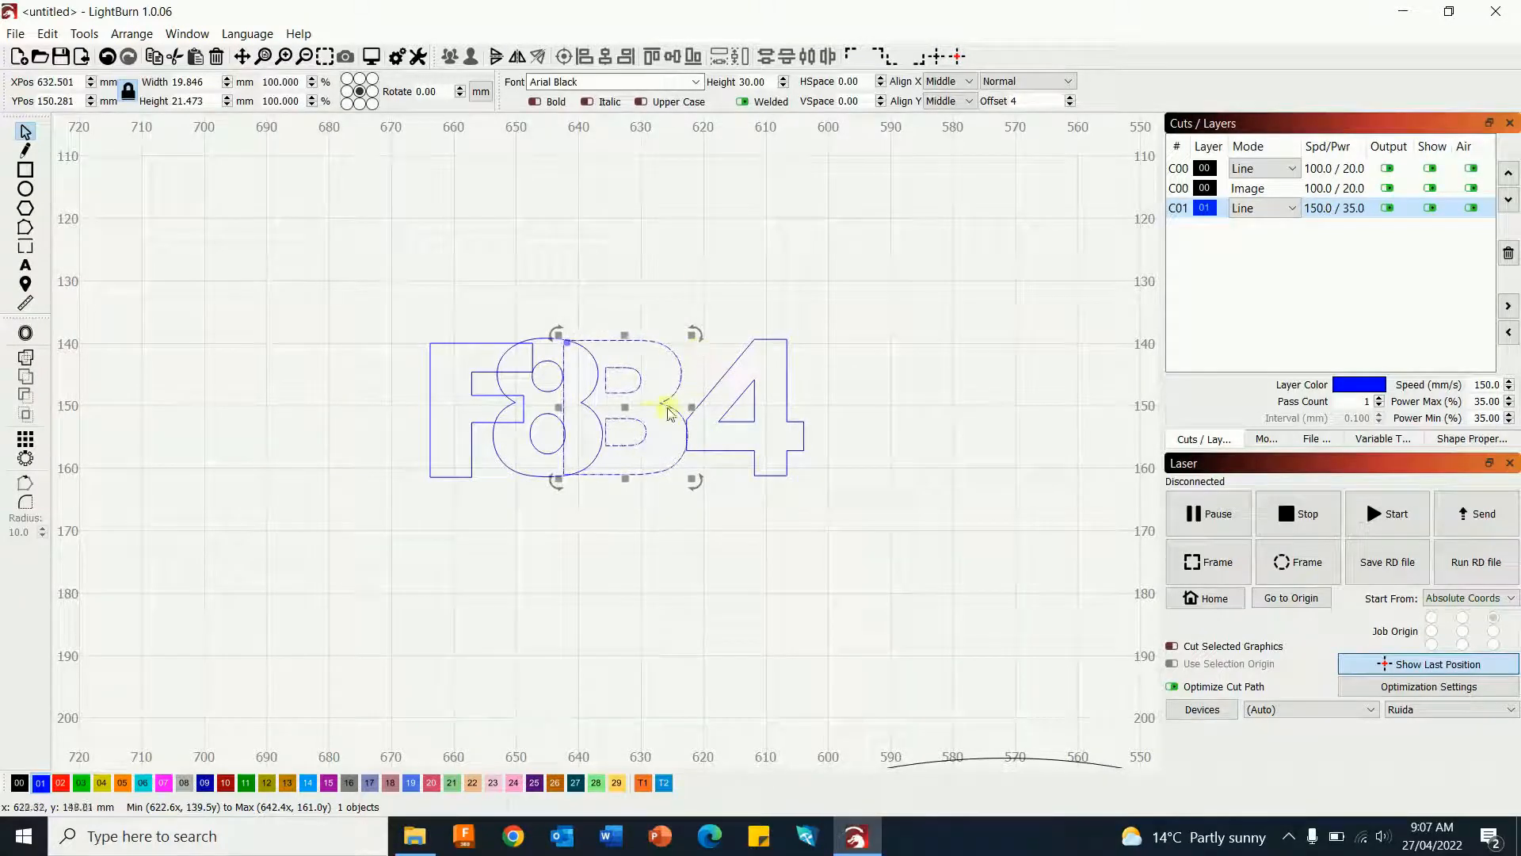
left_click_drag(625, 406, 635, 413)
- Move the 4 over the B's edge and ease the F slightly back out of the 8
left_click(737, 365)
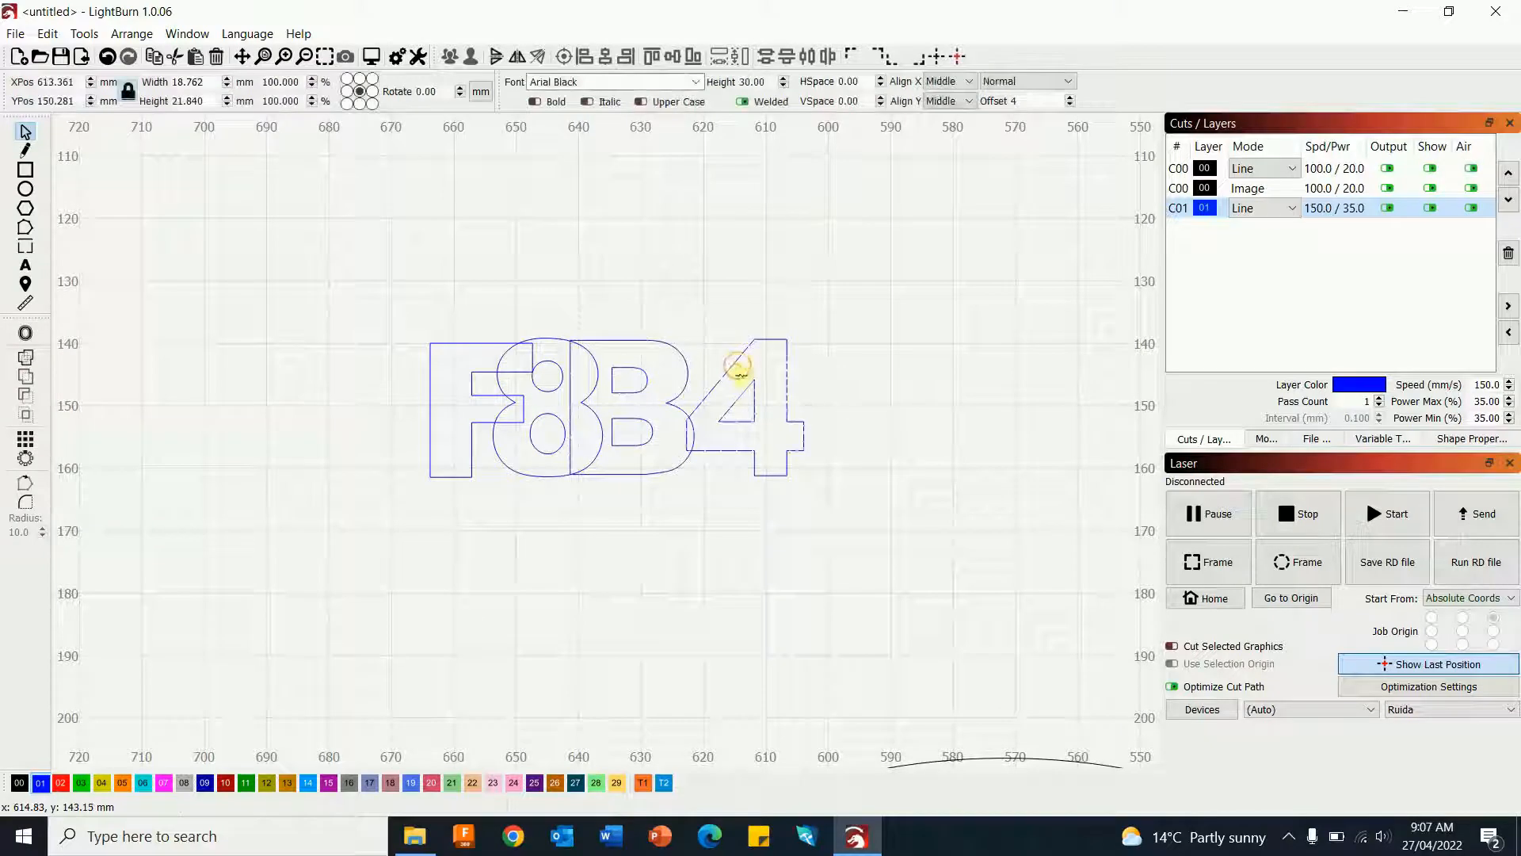
left_click_drag(735, 408, 715, 414)
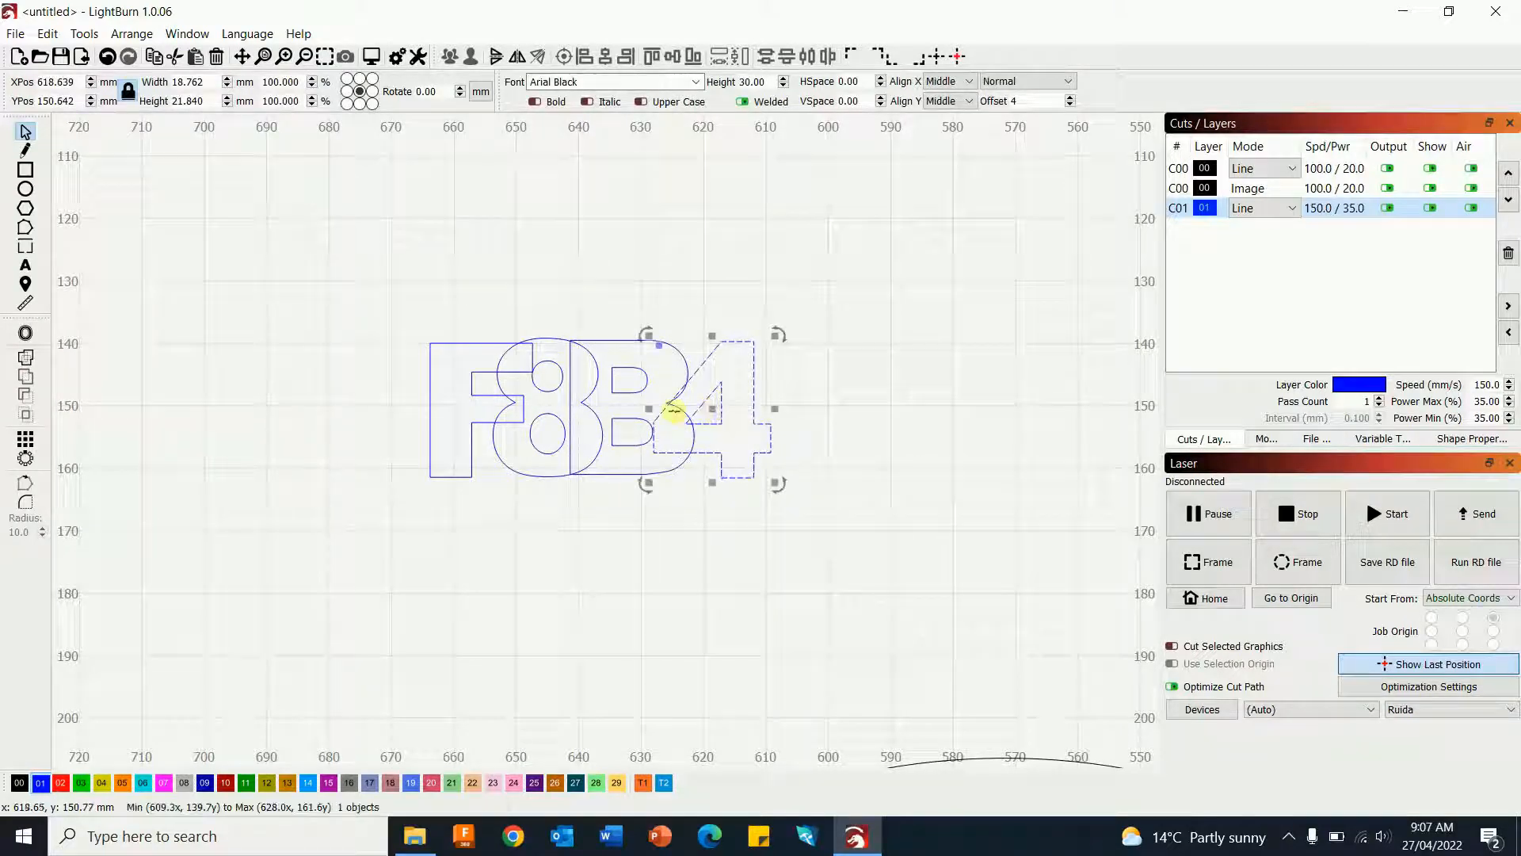
left_click(492, 345)
left_click_drag(502, 344, 495, 344)
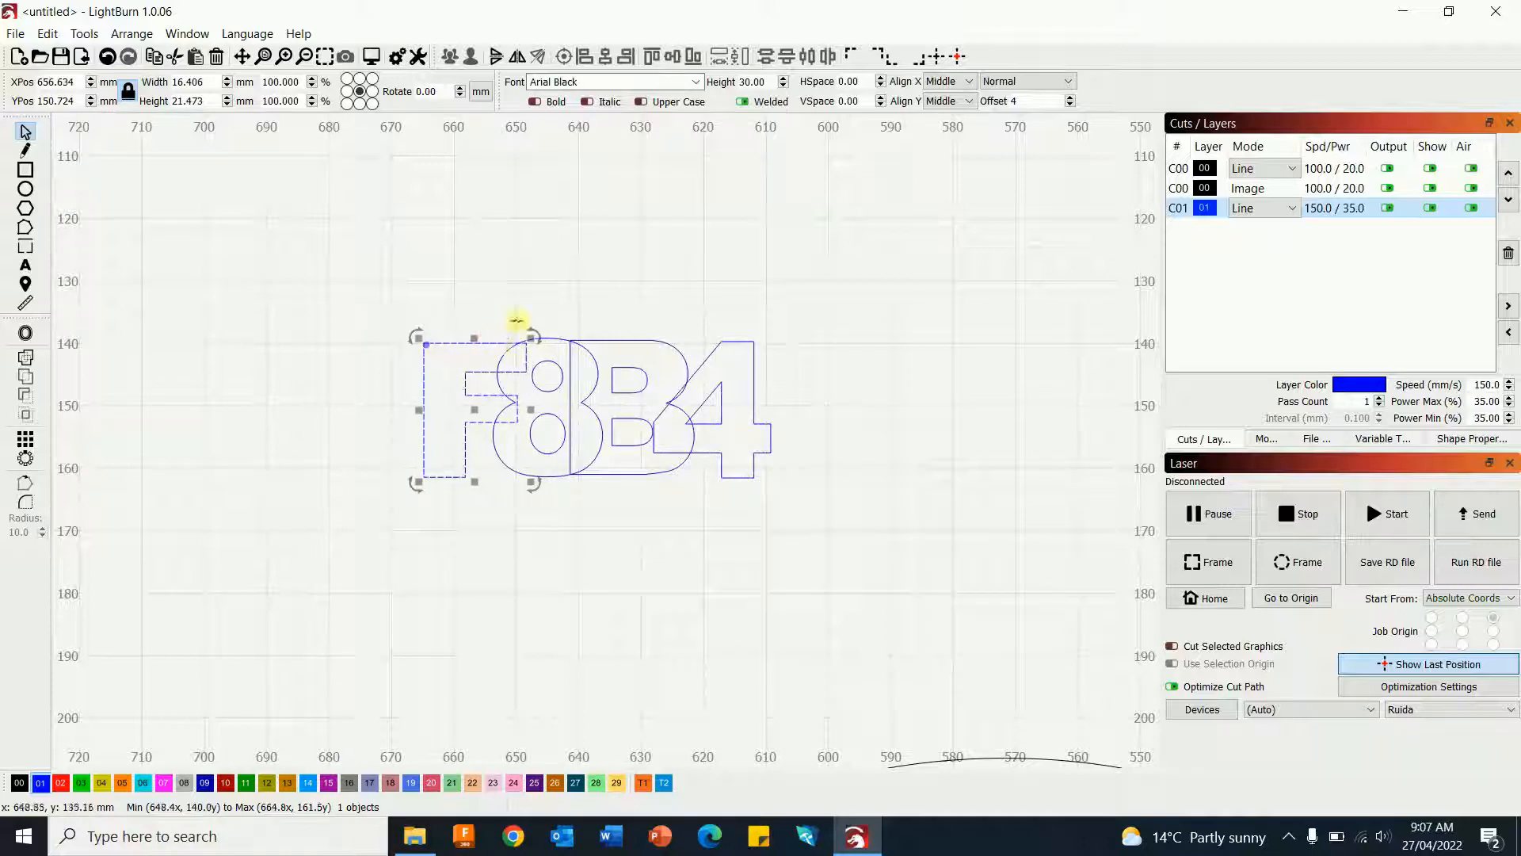
left_click(534, 298)
- Align the overlapping F8B4 characters by their vertical centres and set layer 01 to Fill mode
left_click_drag(381, 291, 951, 540)
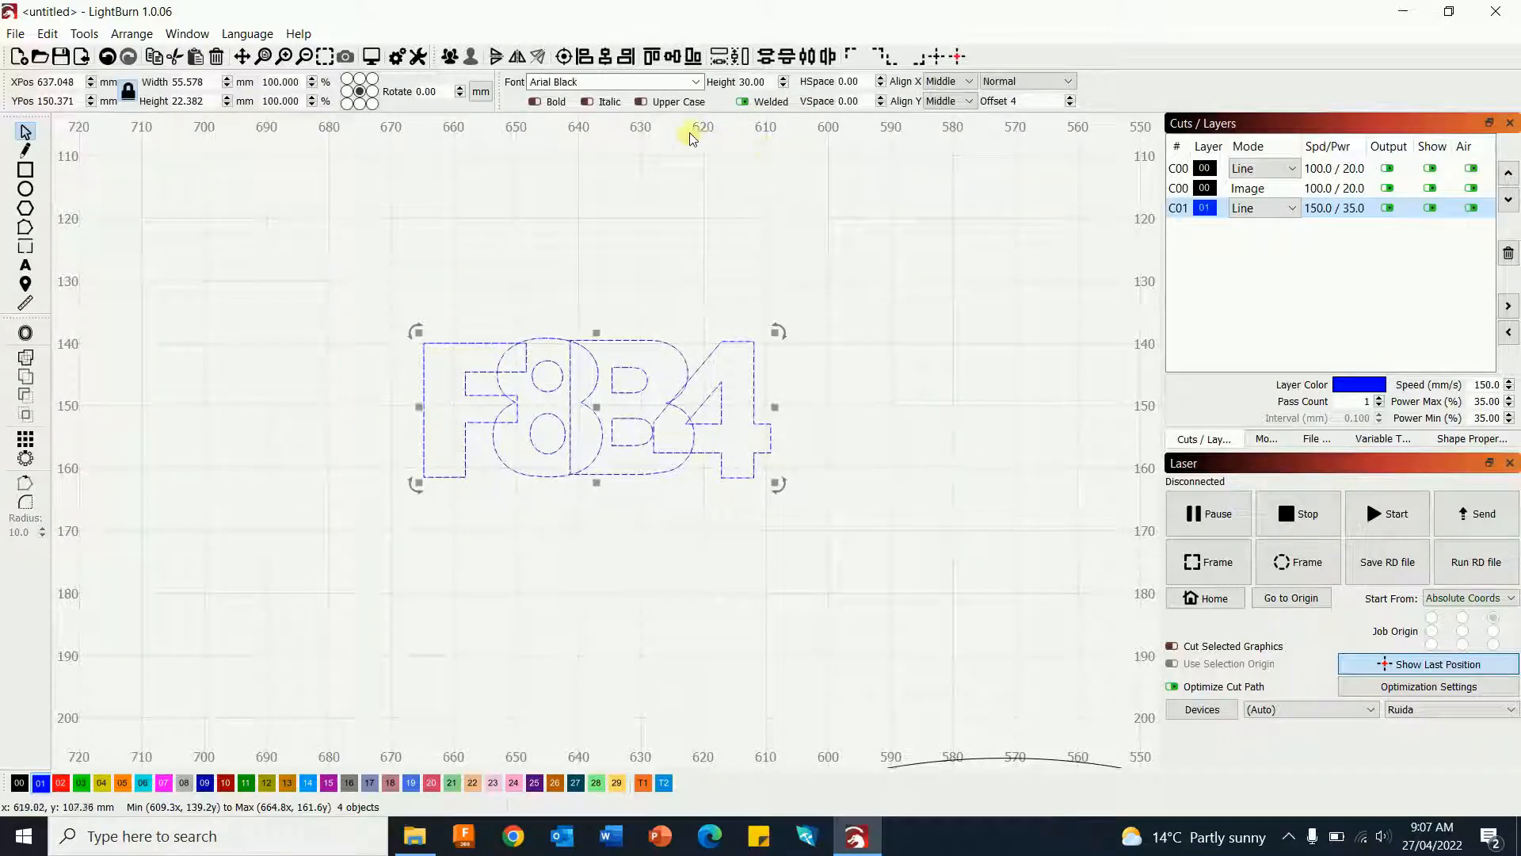
left_click(672, 55)
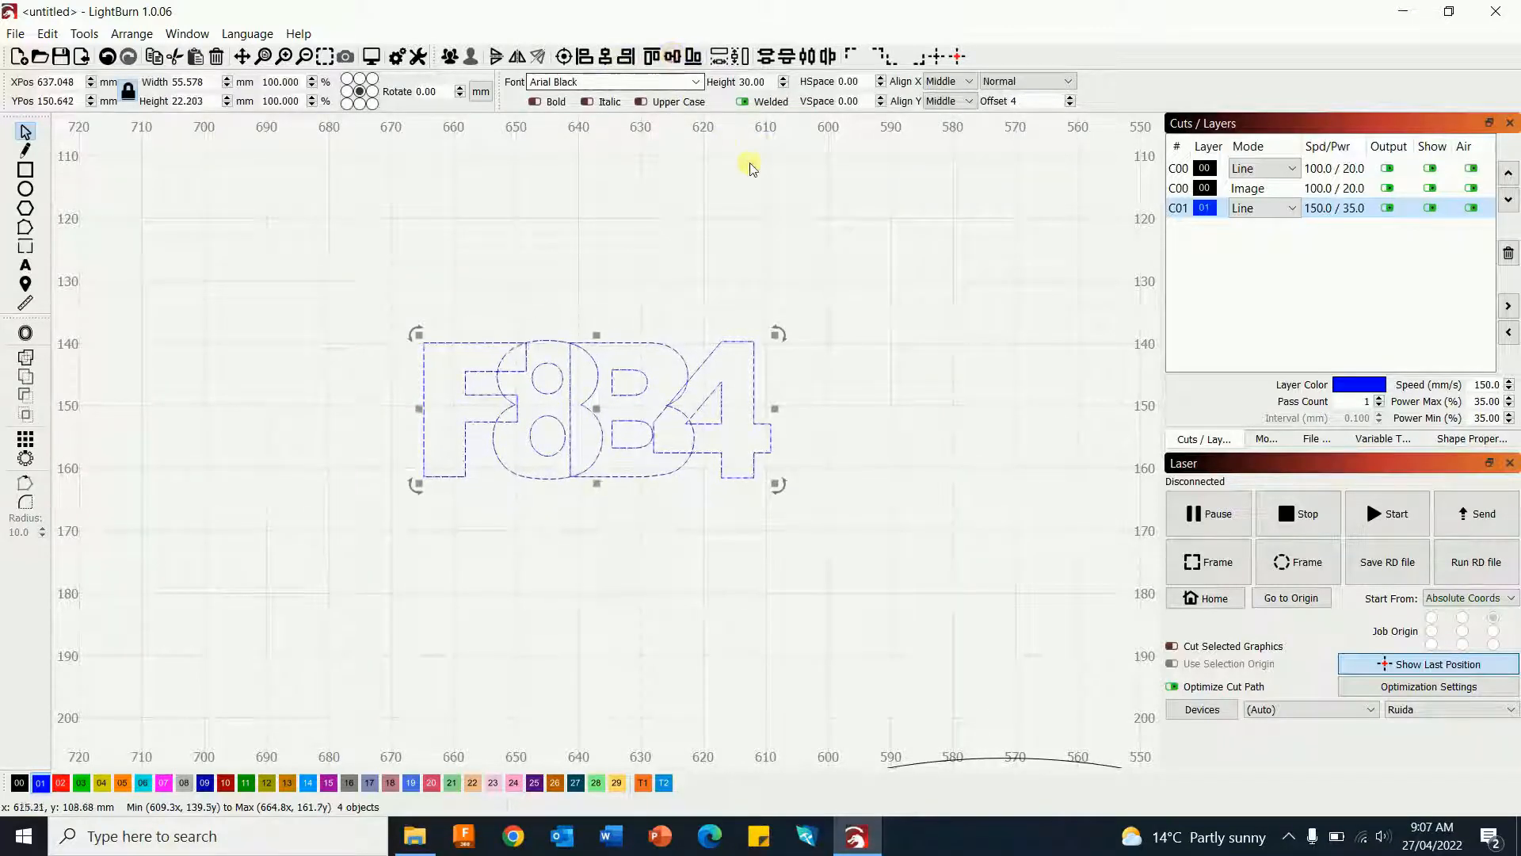
left_click(1259, 208)
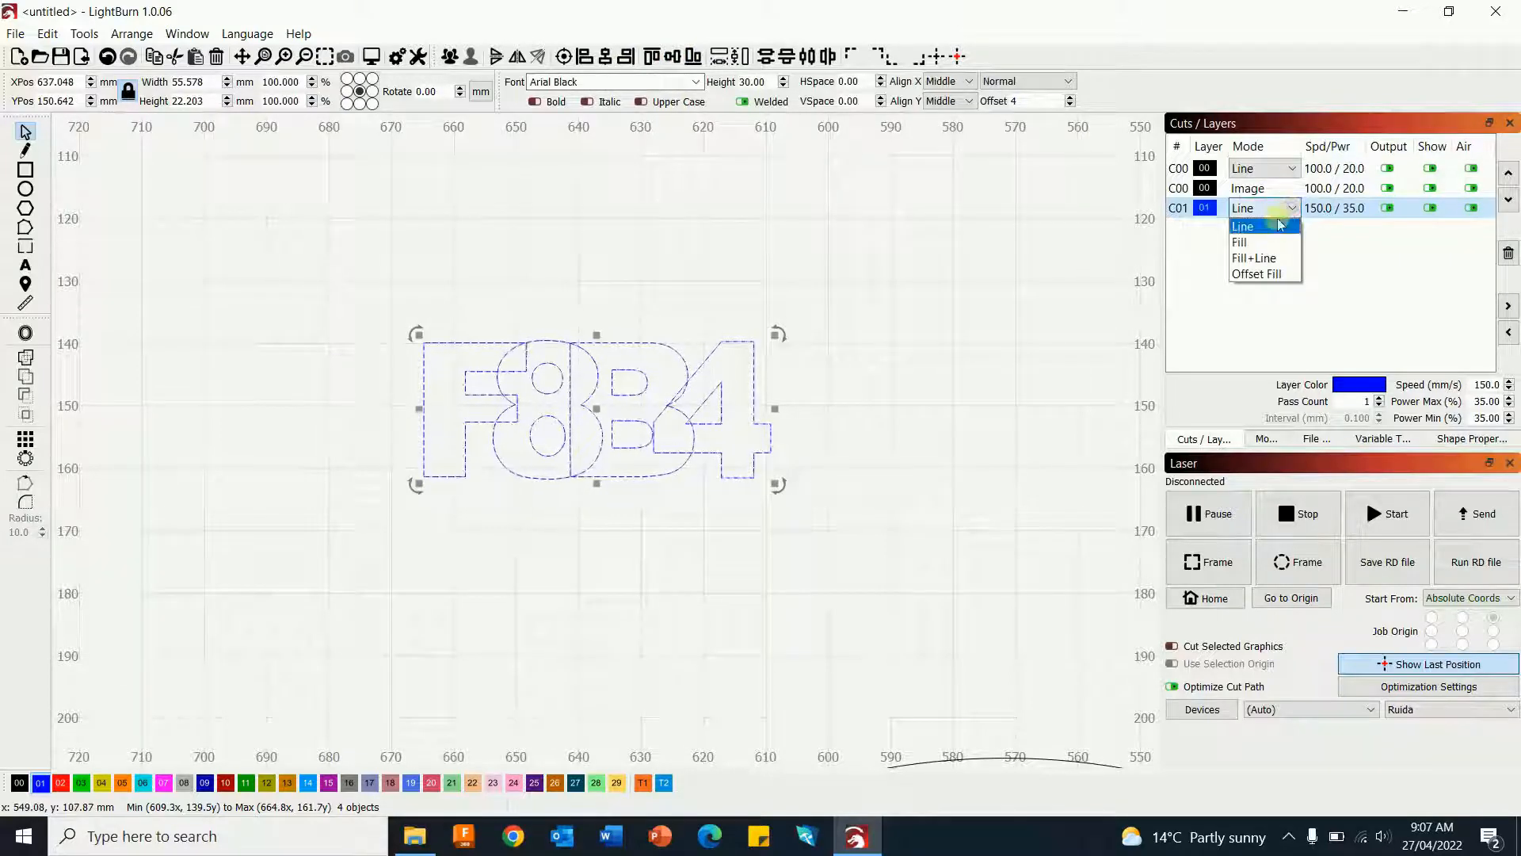
left_click(1258, 245)
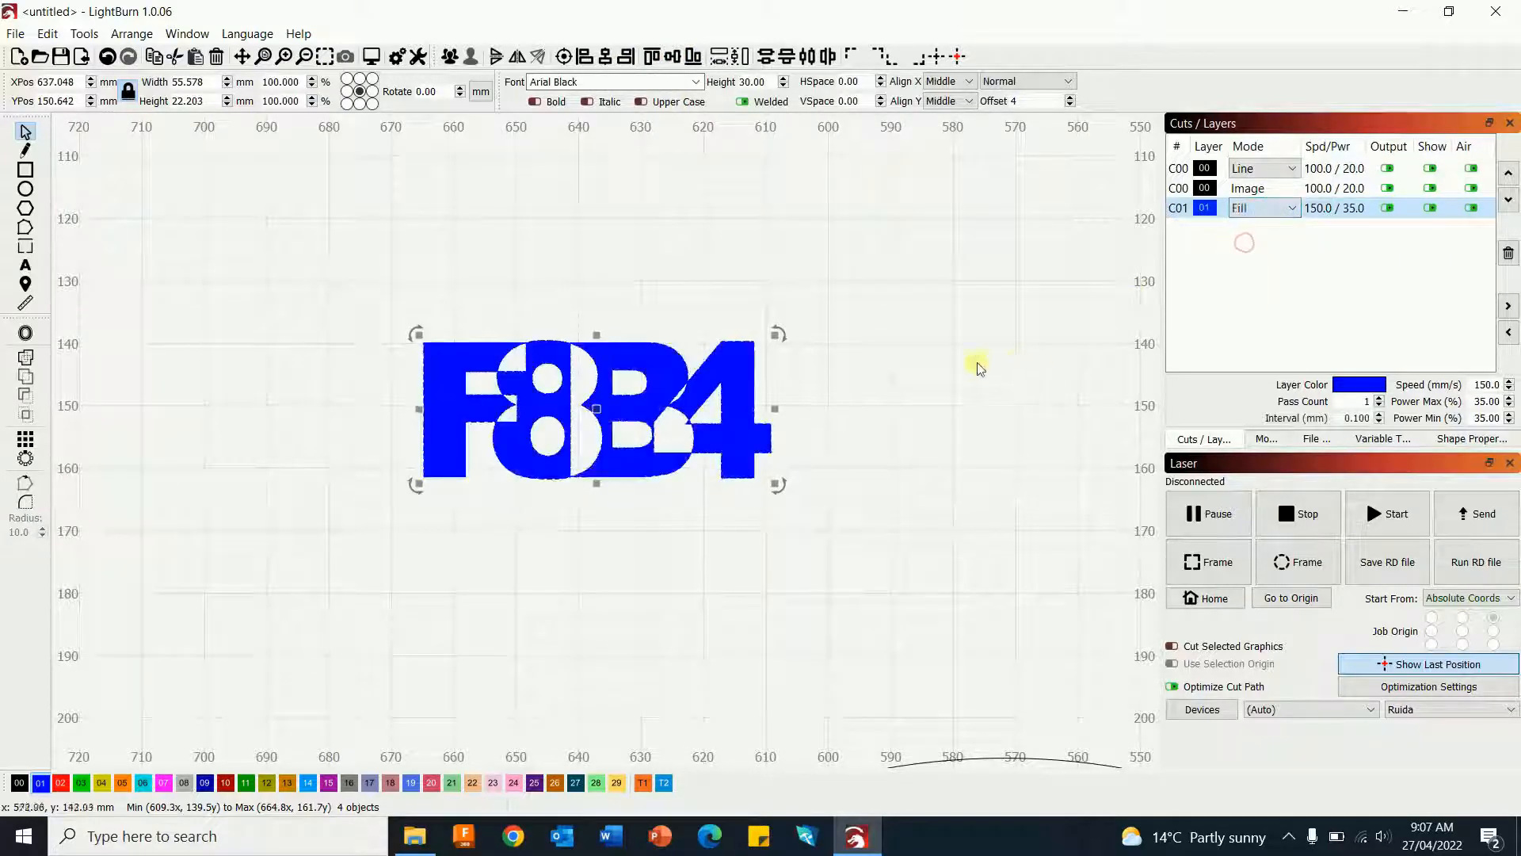
- Weld the four overlapping F8B4 characters into a single shape
left_click(941, 366)
scroll(943, 372, "down", 2)
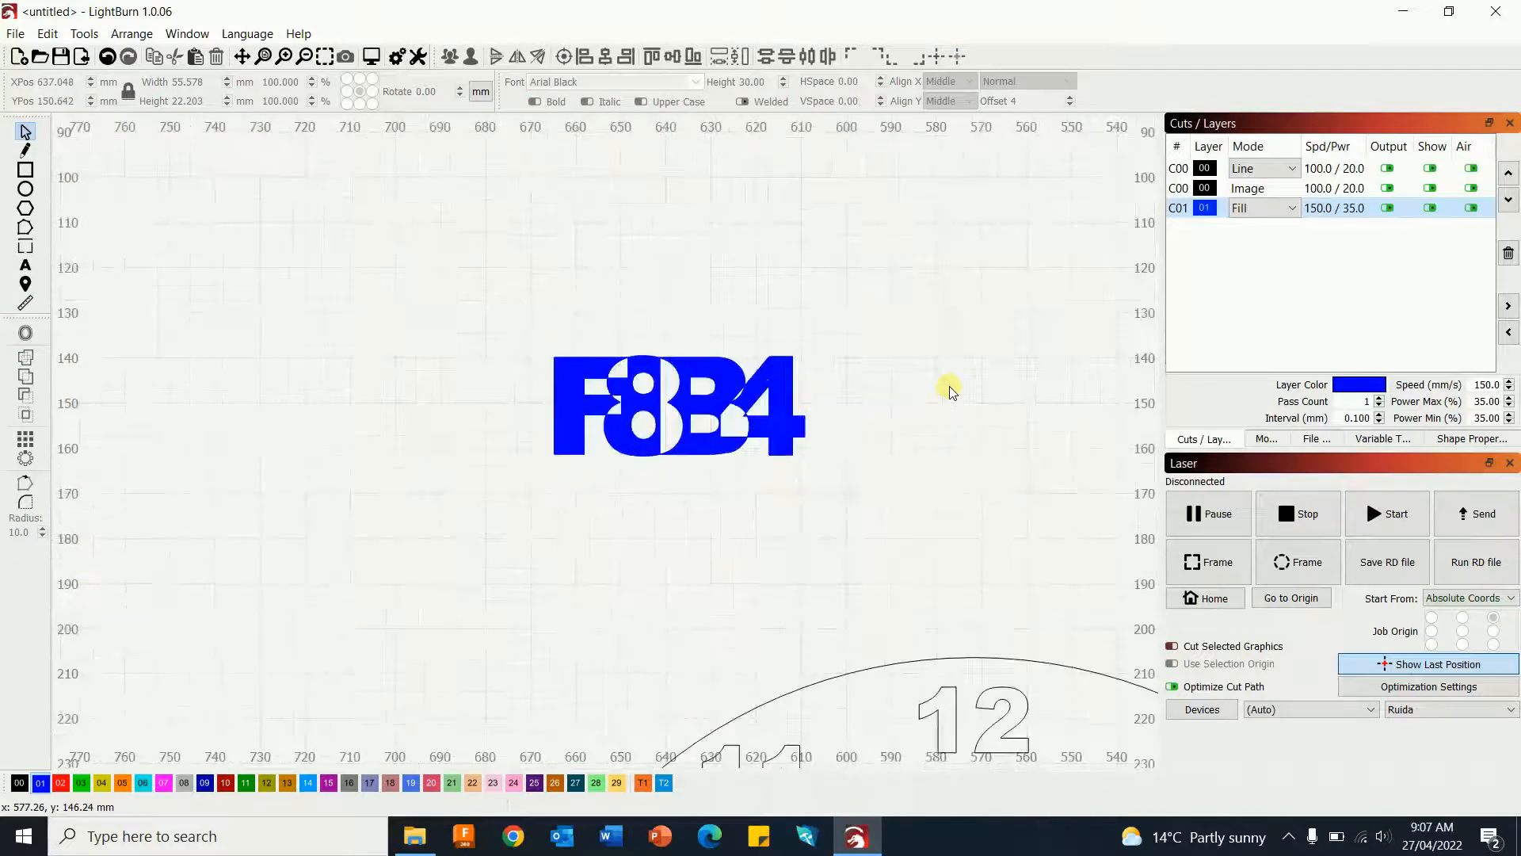
left_click_drag(442, 307, 912, 483)
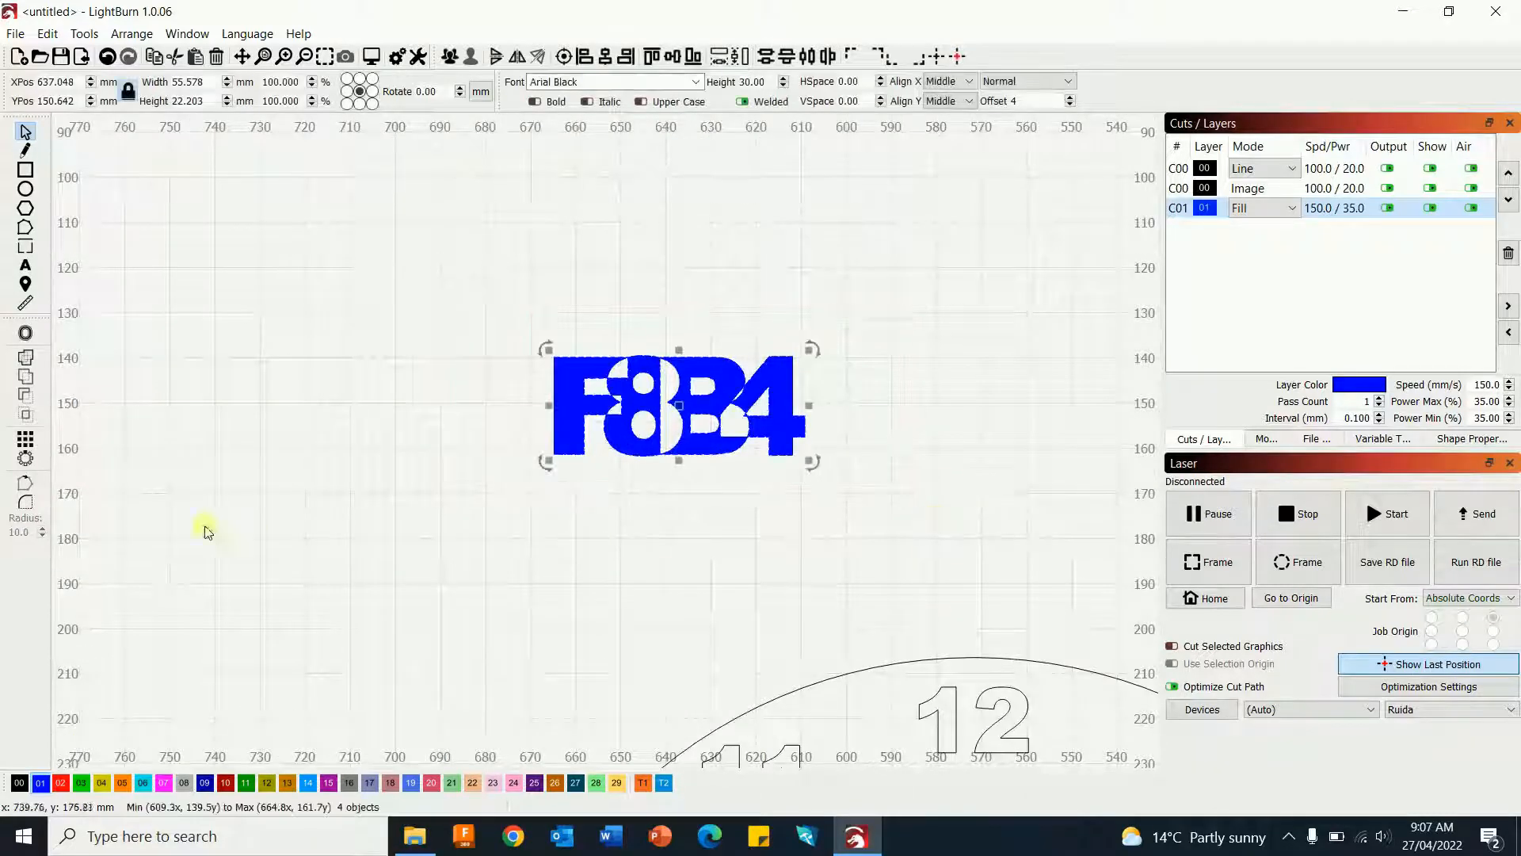
left_click(24, 359)
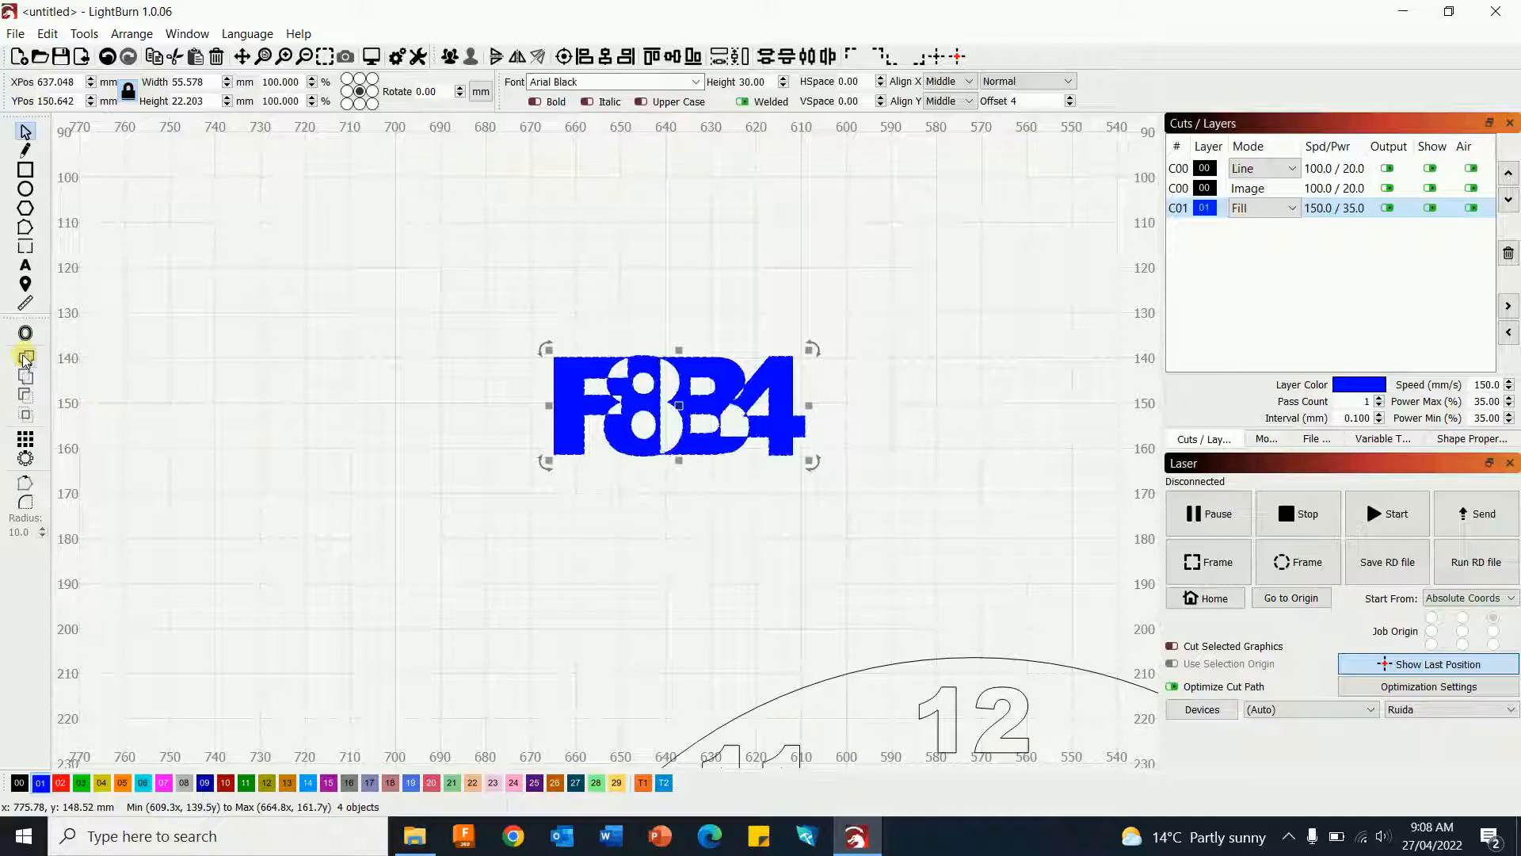
left_click(293, 421)
- Enlarge the welded F8B4 lettering to about 143 × 57 mm and move it to the middle of the rectangular clock face
scroll(439, 399, "down", 2)
scroll(412, 396, "down", 1)
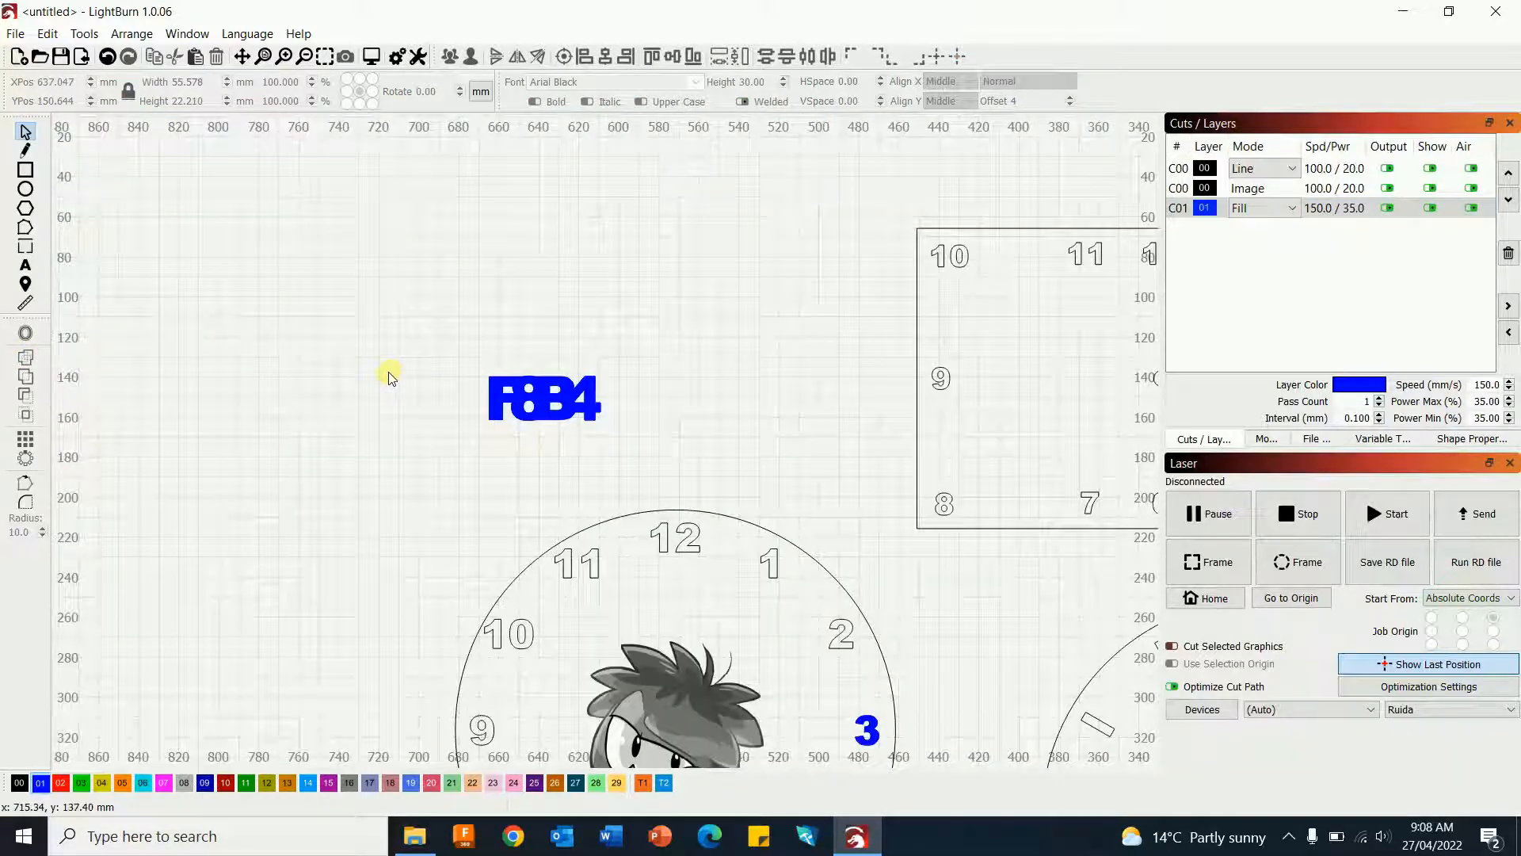
scroll(441, 381, "down", 1)
left_click_drag(561, 421, 623, 457)
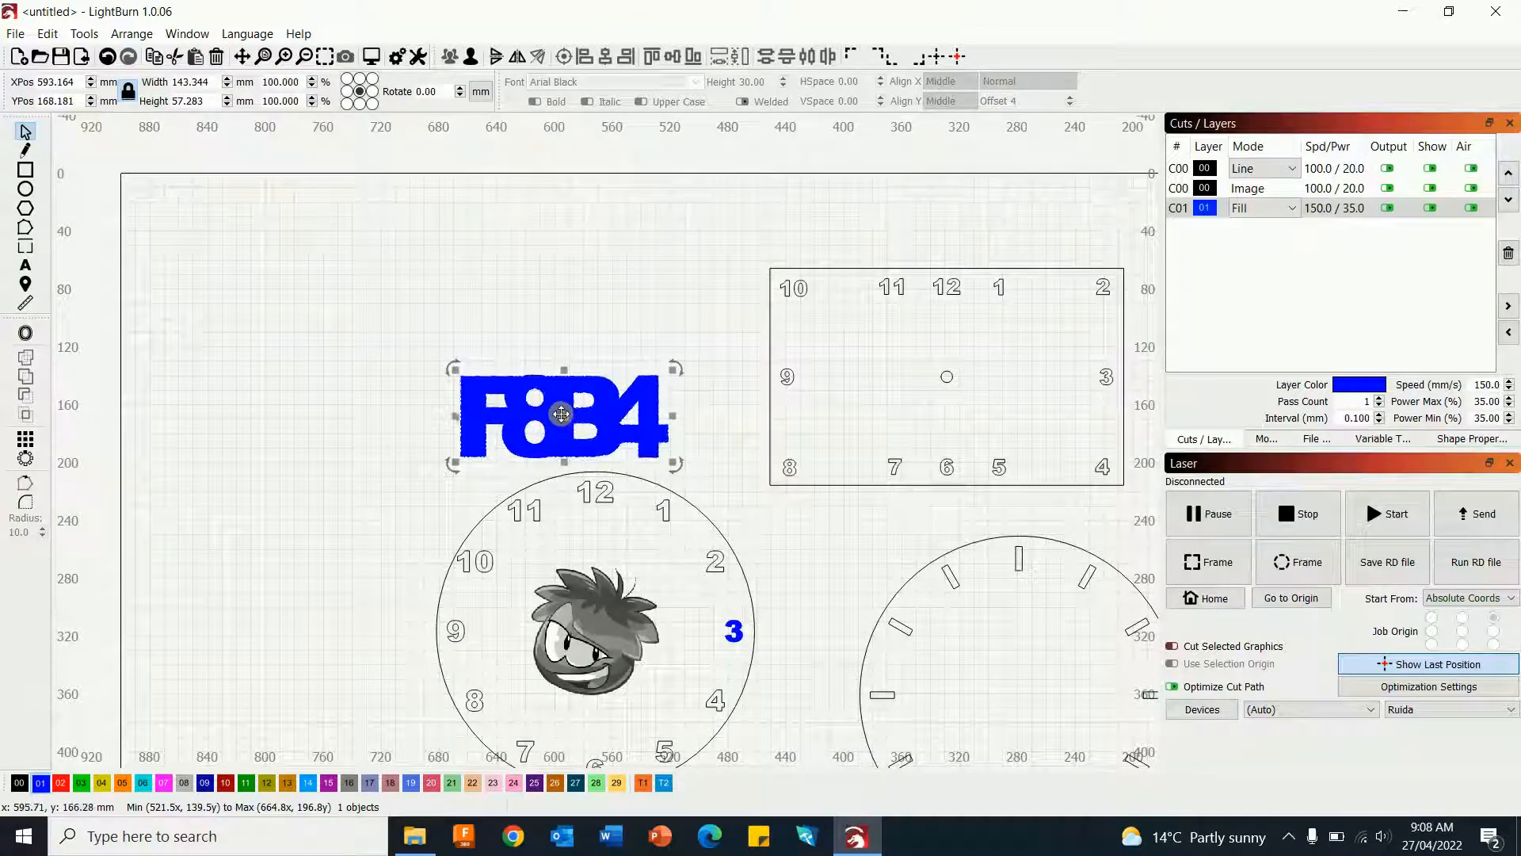
left_click_drag(563, 417, 952, 373)
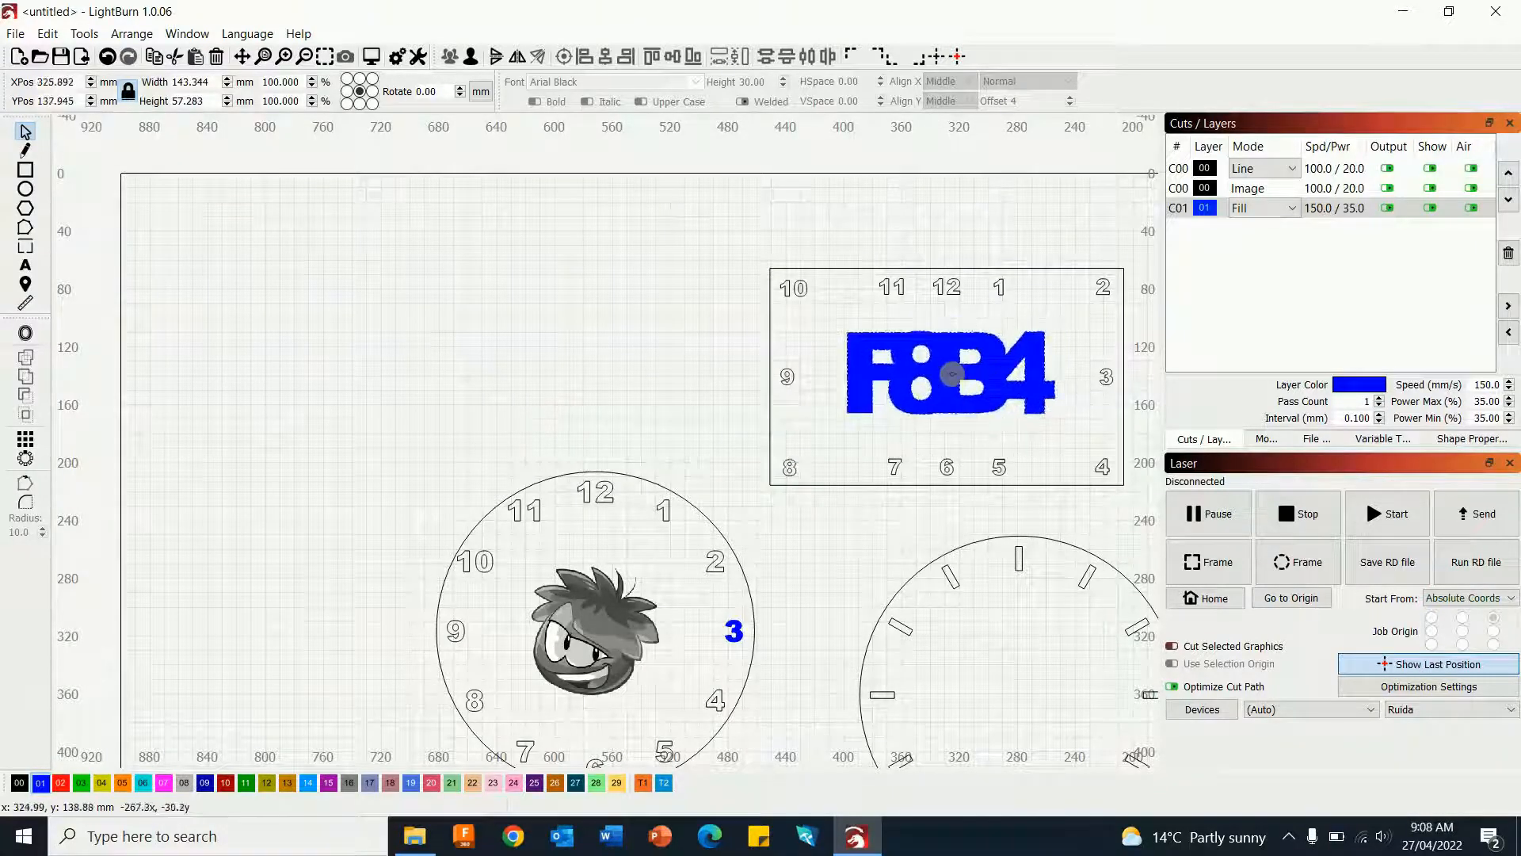
left_click(1035, 439)
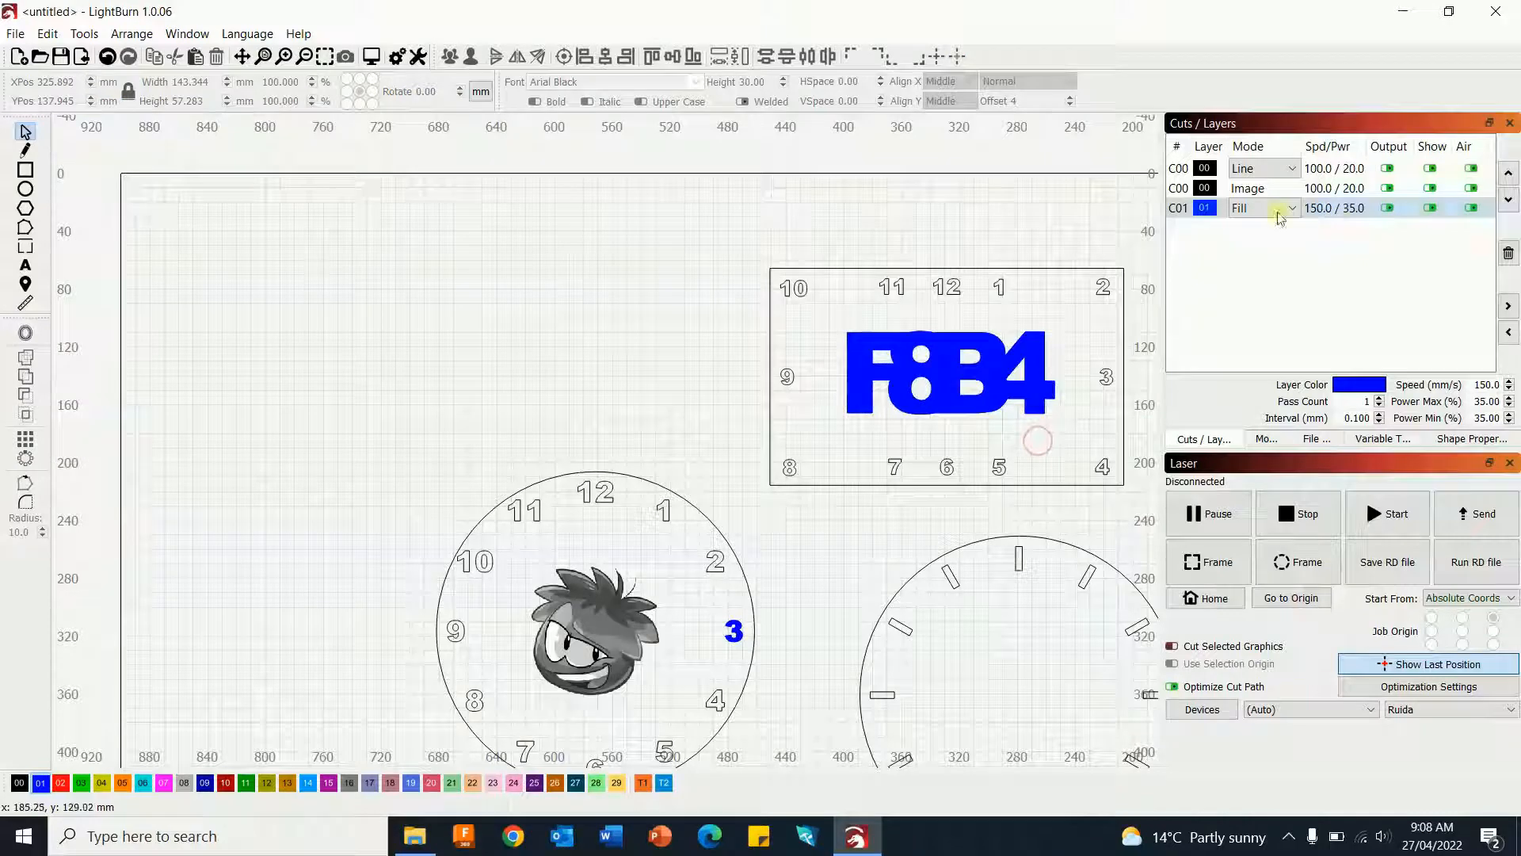
- With layer 01 hidden, assign the rectangular clock's centre hole to layer 02 and enable output for that layer
left_click(1431, 208)
left_click_drag(917, 346, 983, 411)
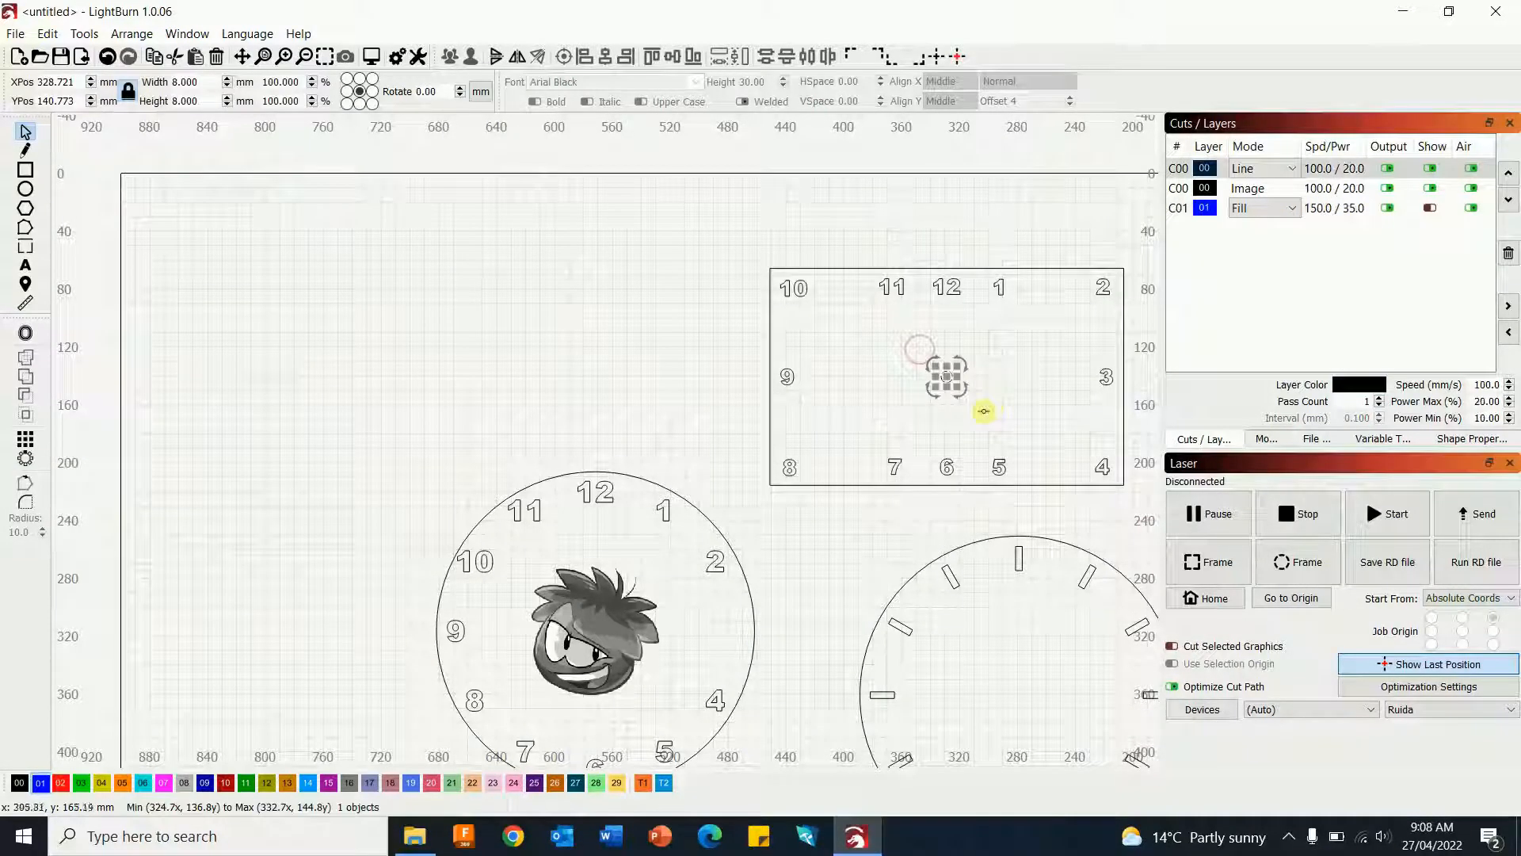
left_click(60, 783)
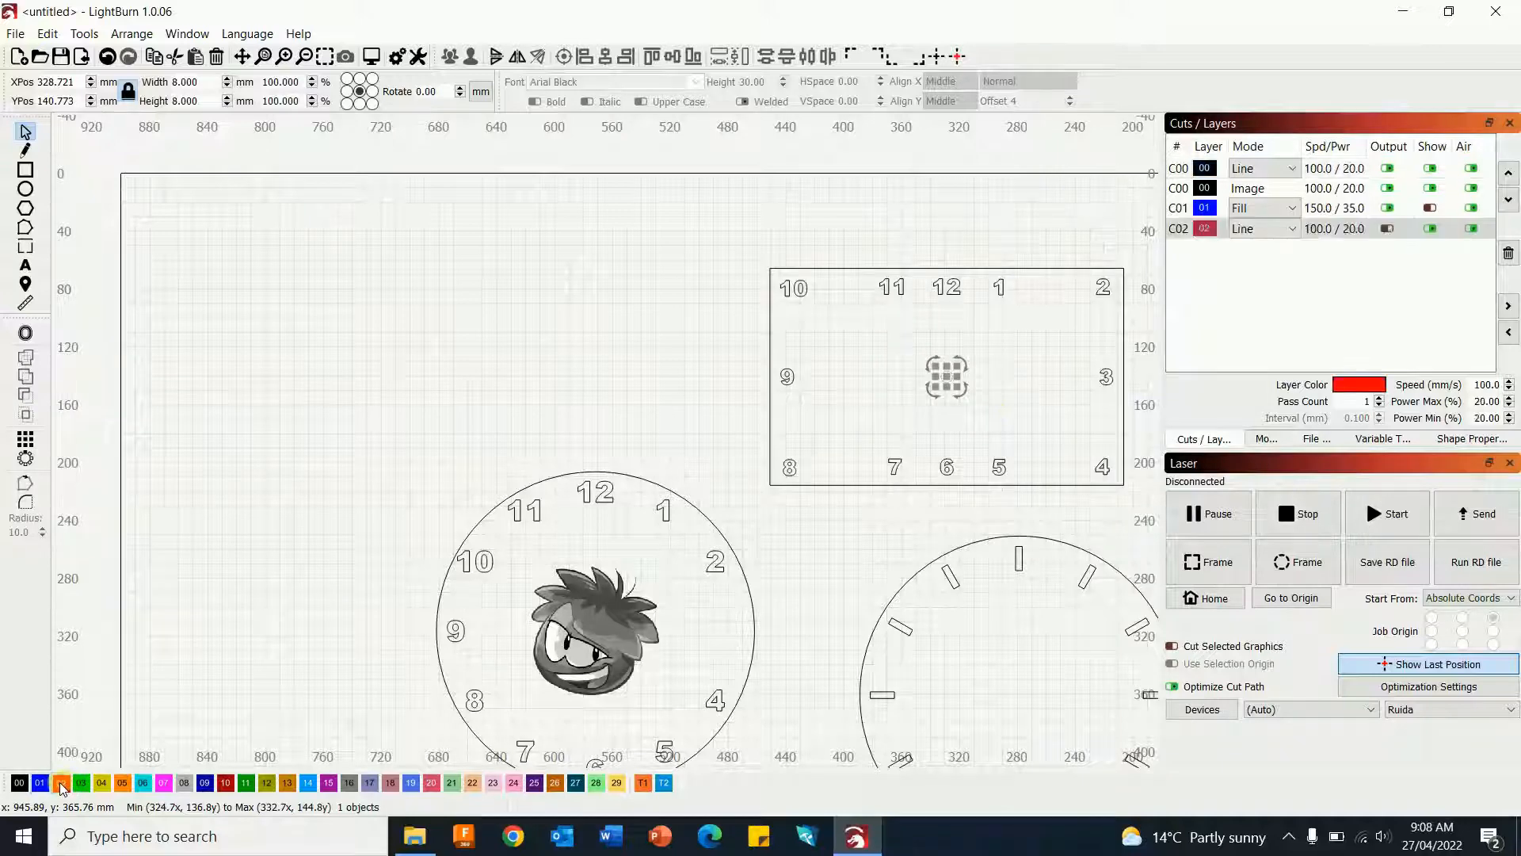
left_click(1387, 229)
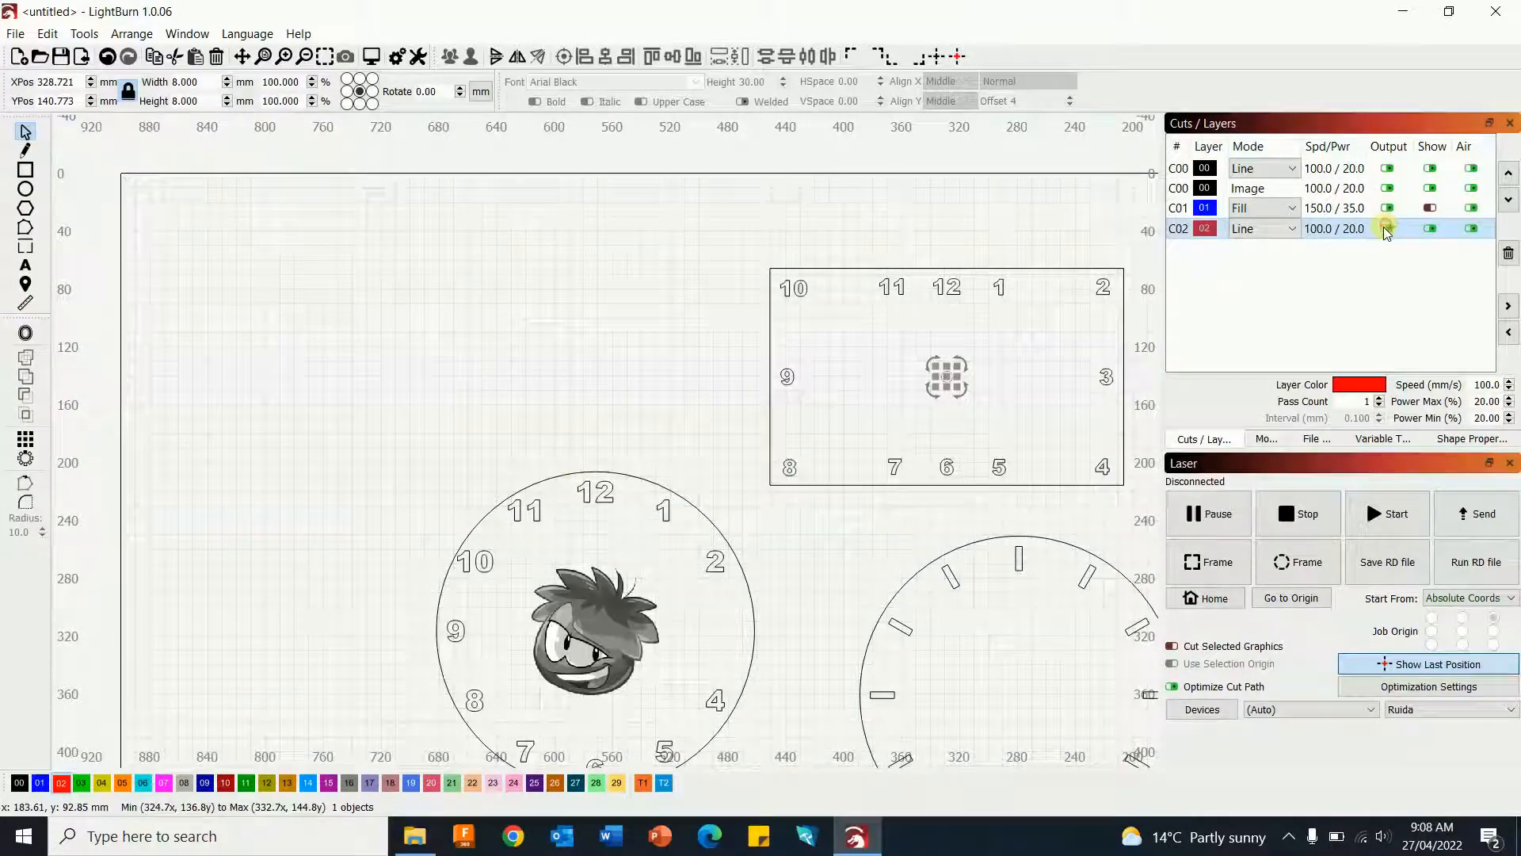
- Show layer 01 again and check the centre hole against the F8B4 lettering
left_click(1432, 207)
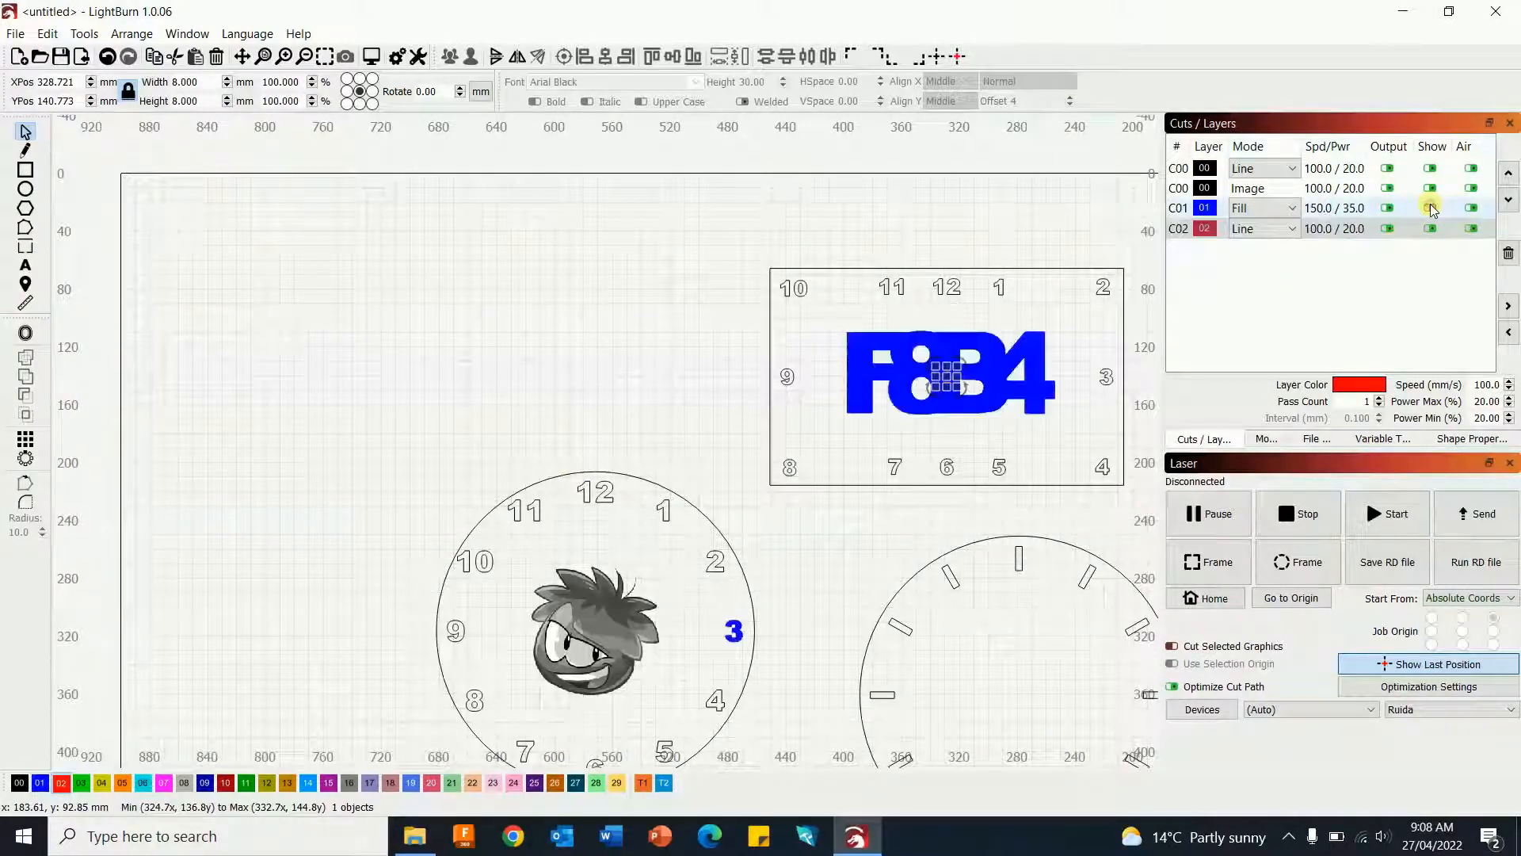
left_click(522, 341)
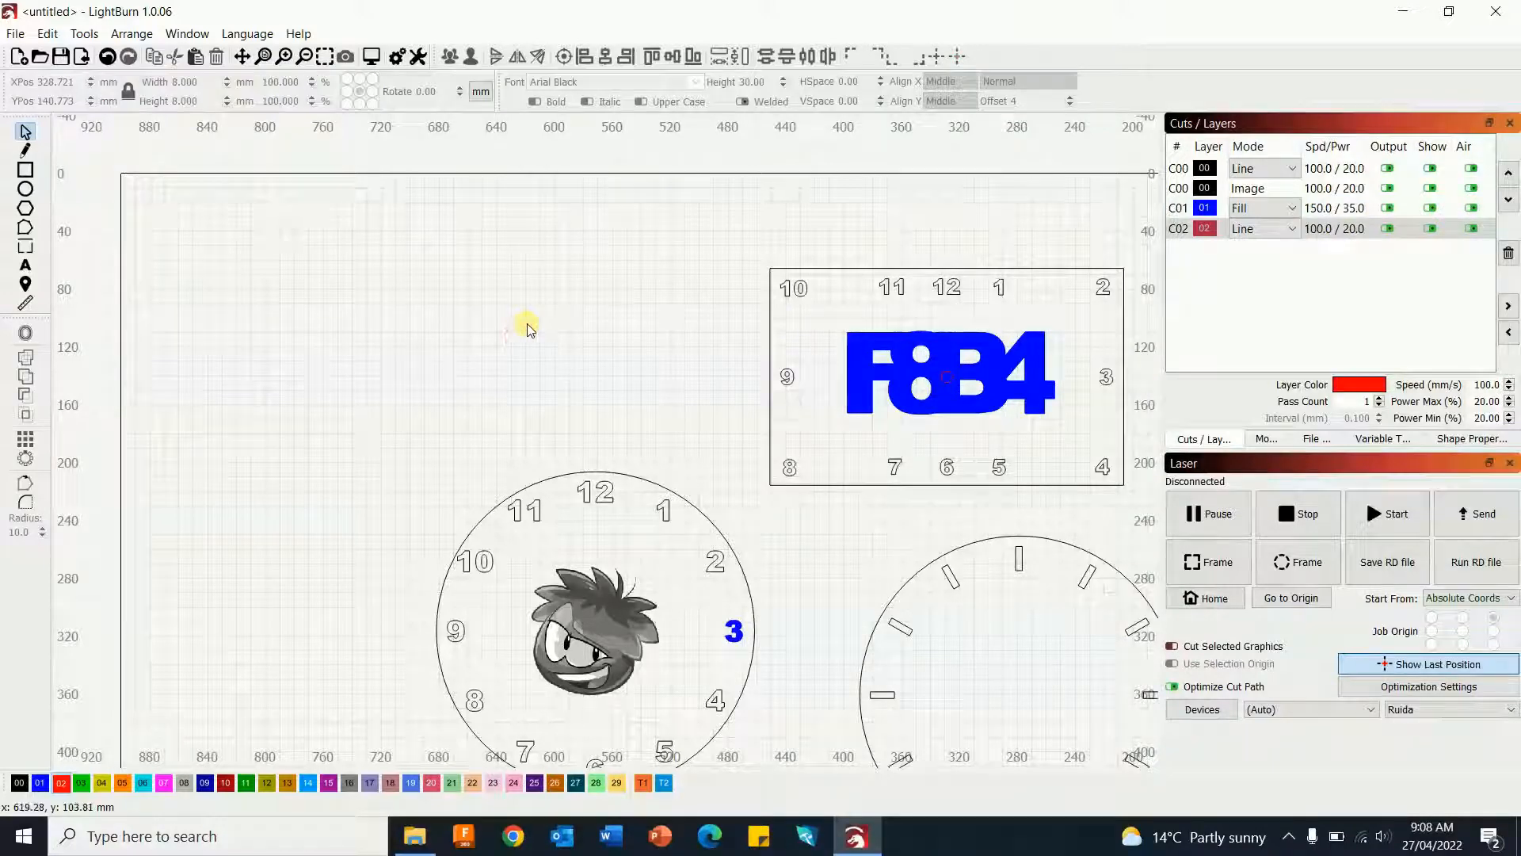
scroll(897, 435, "up", 3)
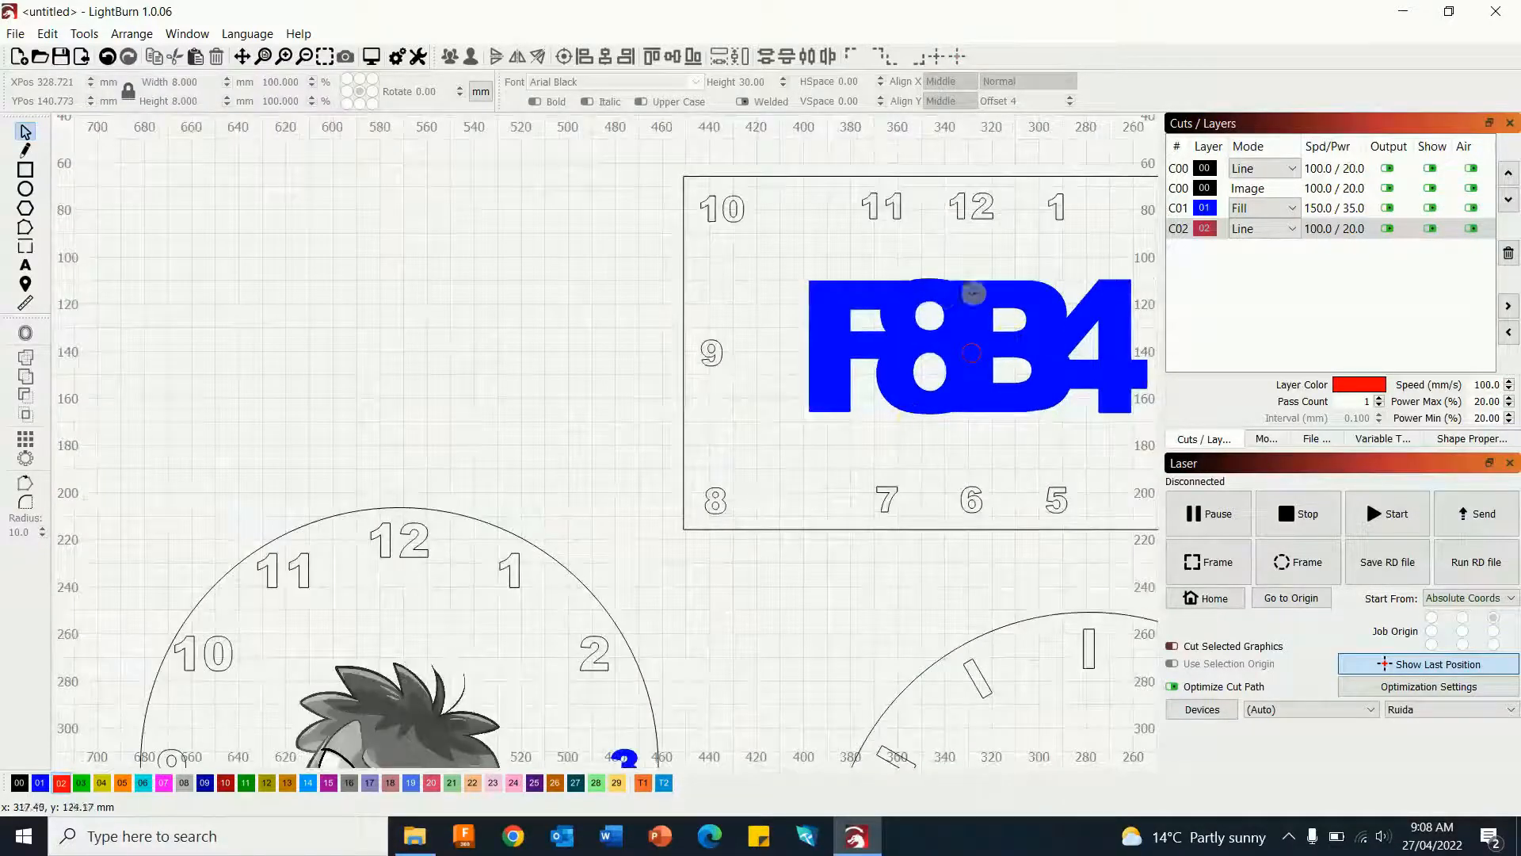
scroll(350, 309, "down", 3)
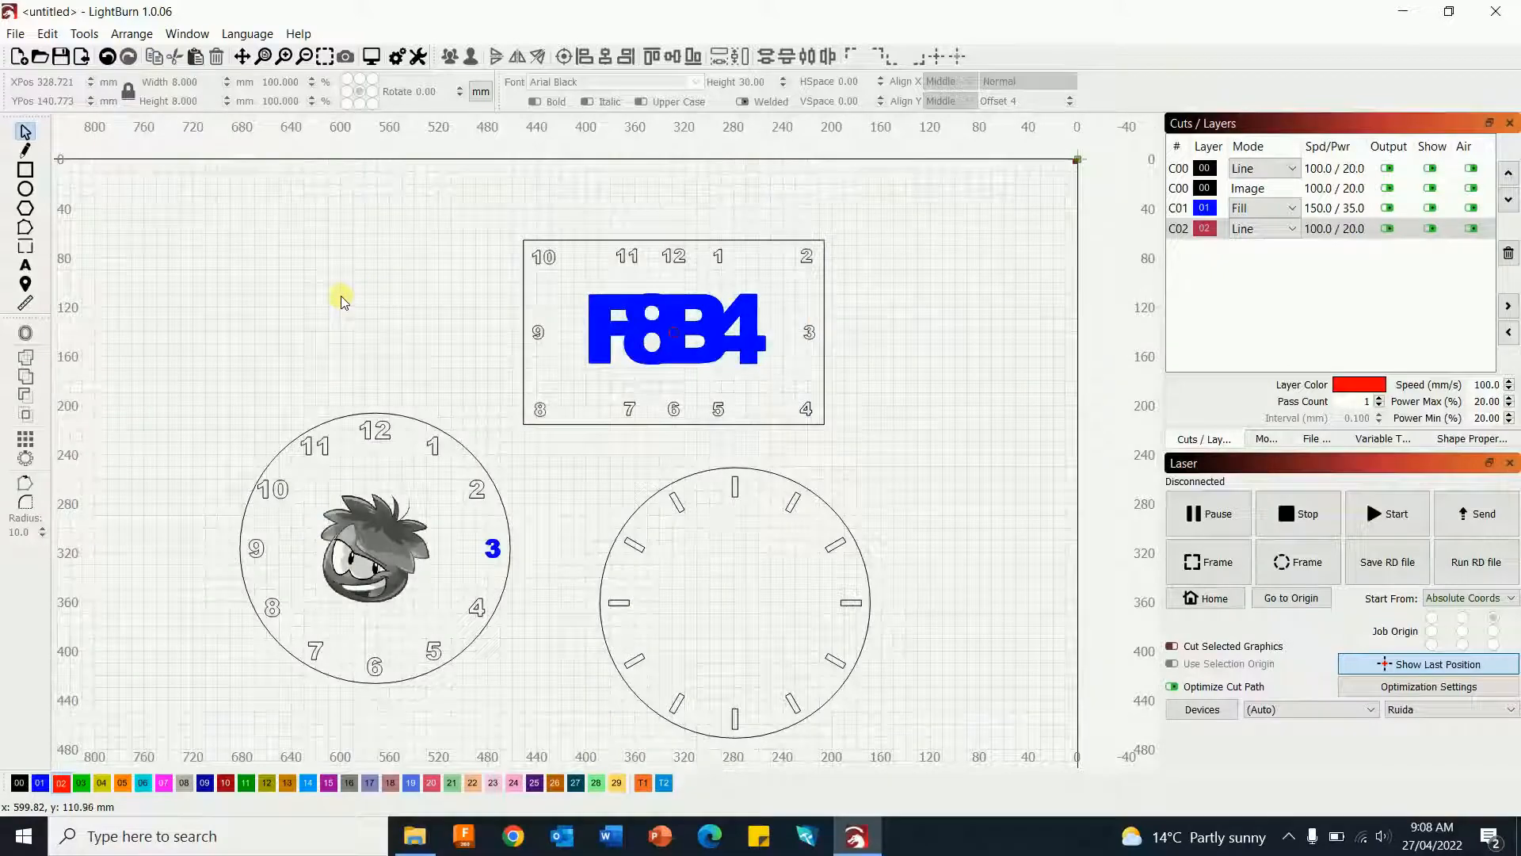